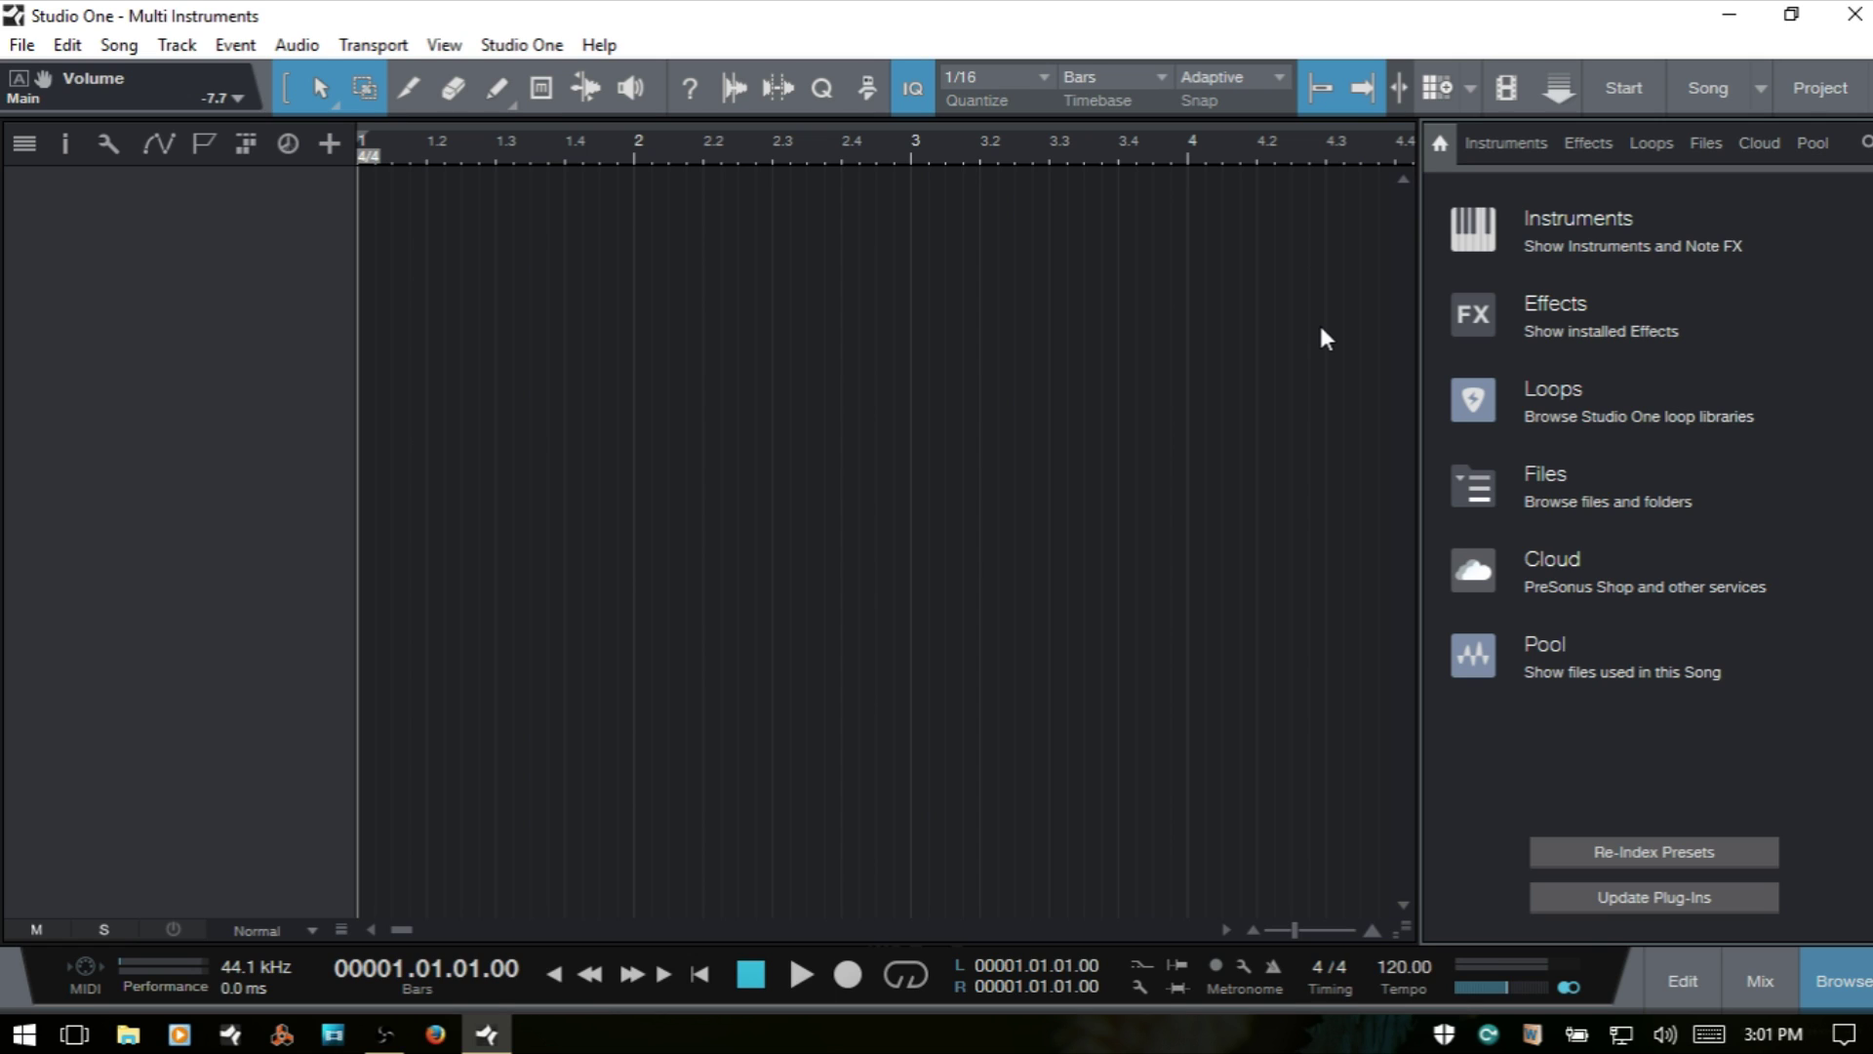
- Add a Mai Tai instrument track from the PreSonus instruments and close its instrument window
{"action": "left_click", "coordinate": [1580, 224]}
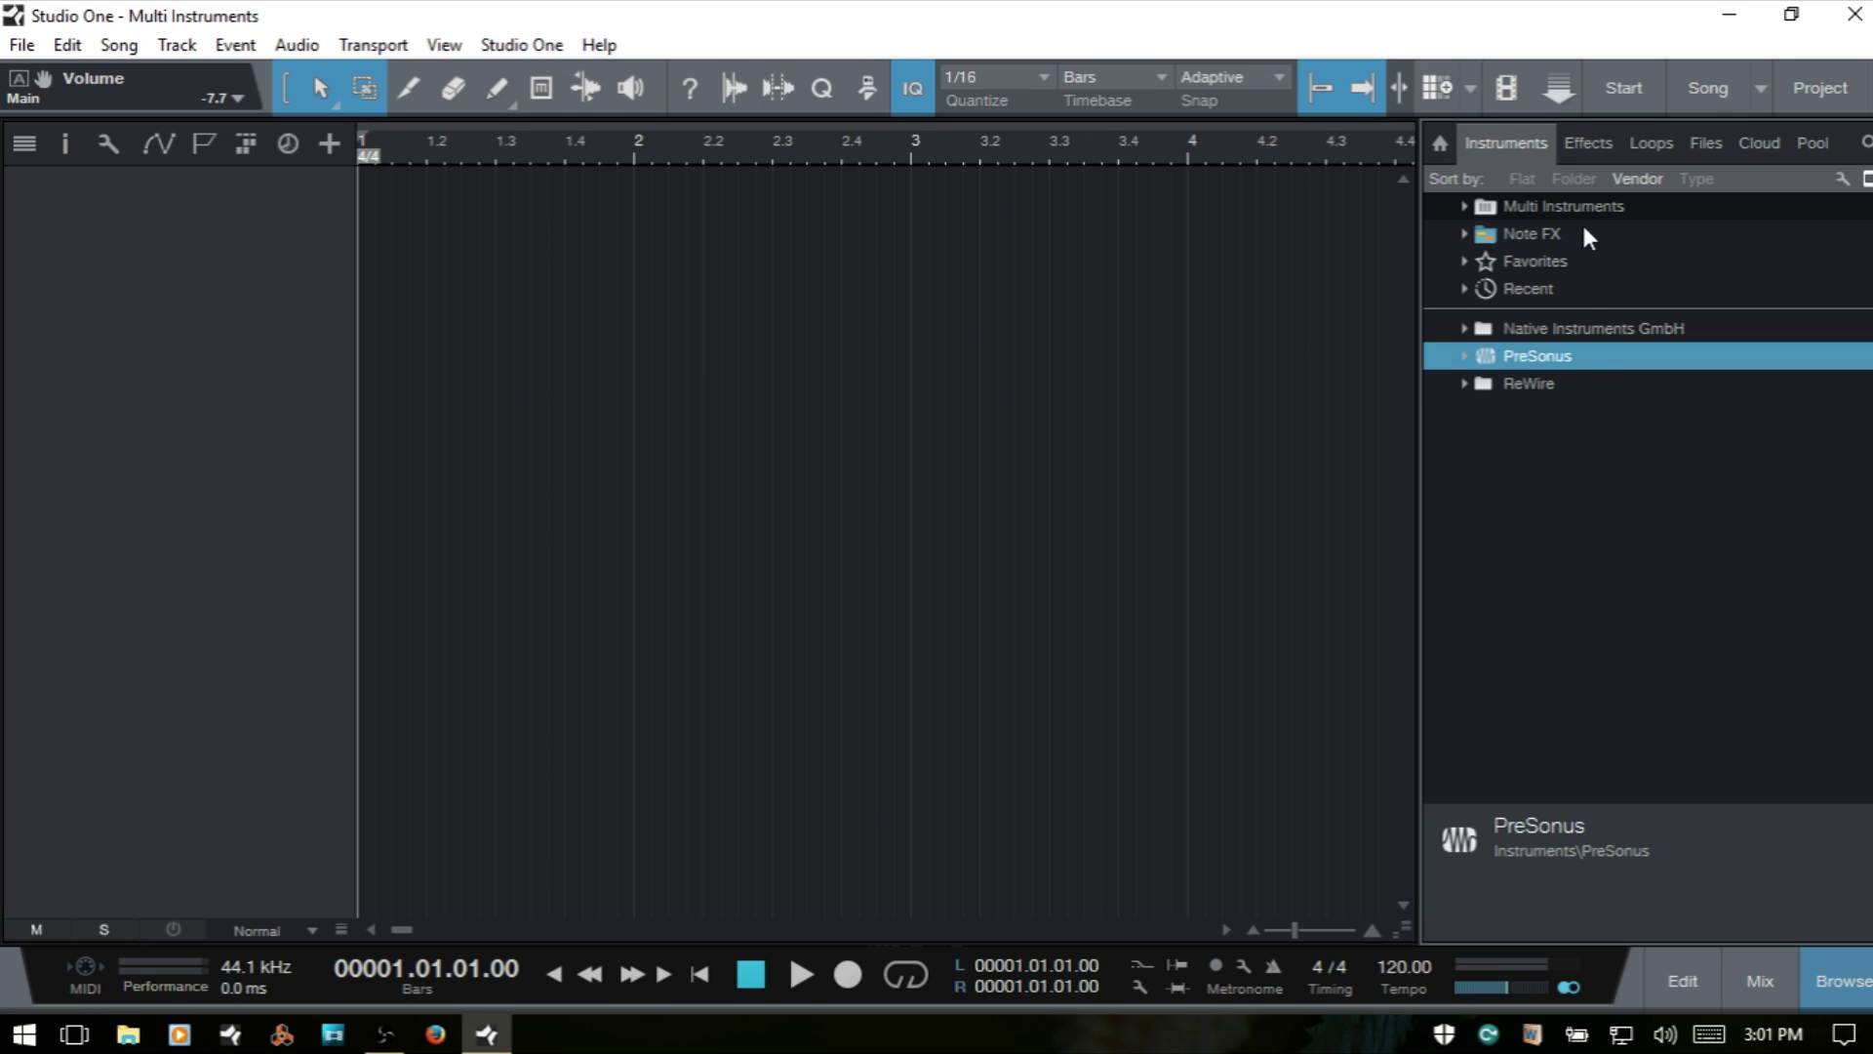
{"action": "double_click", "coordinate": [1496, 365]}
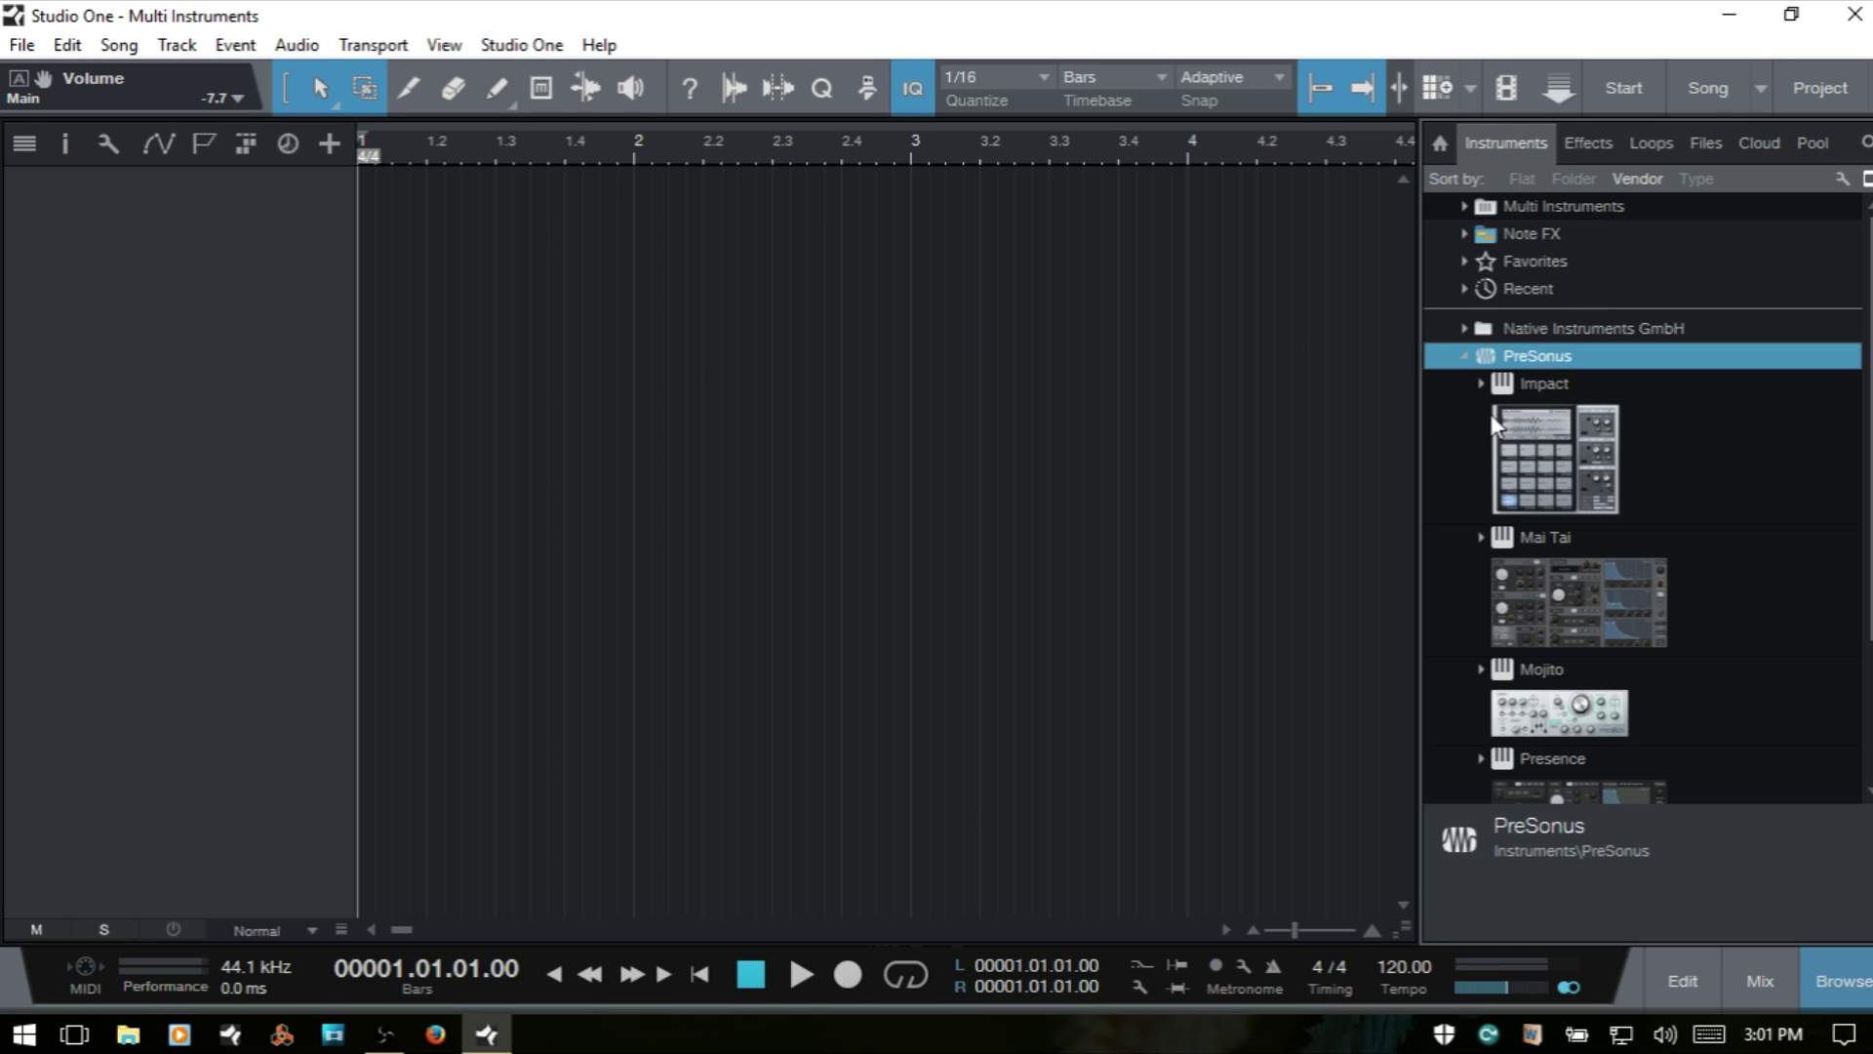
{"action": "left_click_drag", "start_coordinate": [1601, 583], "coordinate": [828, 406]}
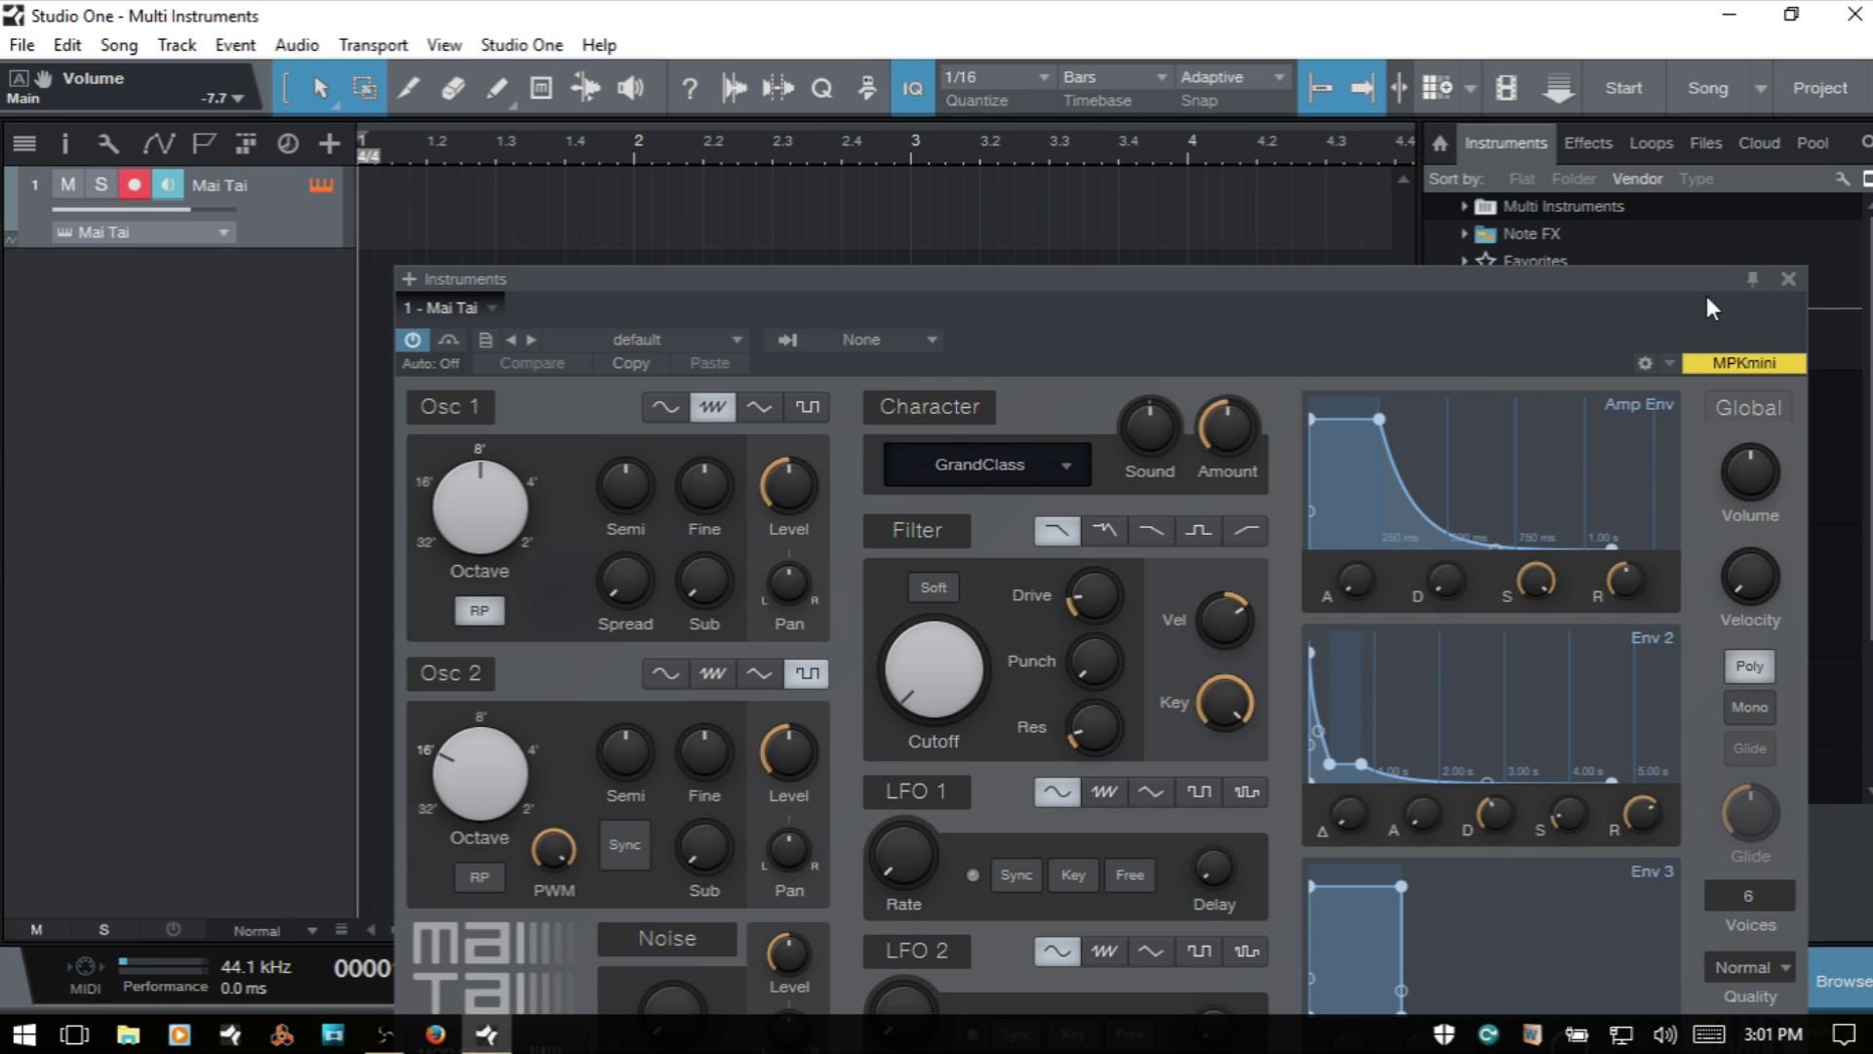
{"action": "left_click", "coordinate": [1788, 278]}
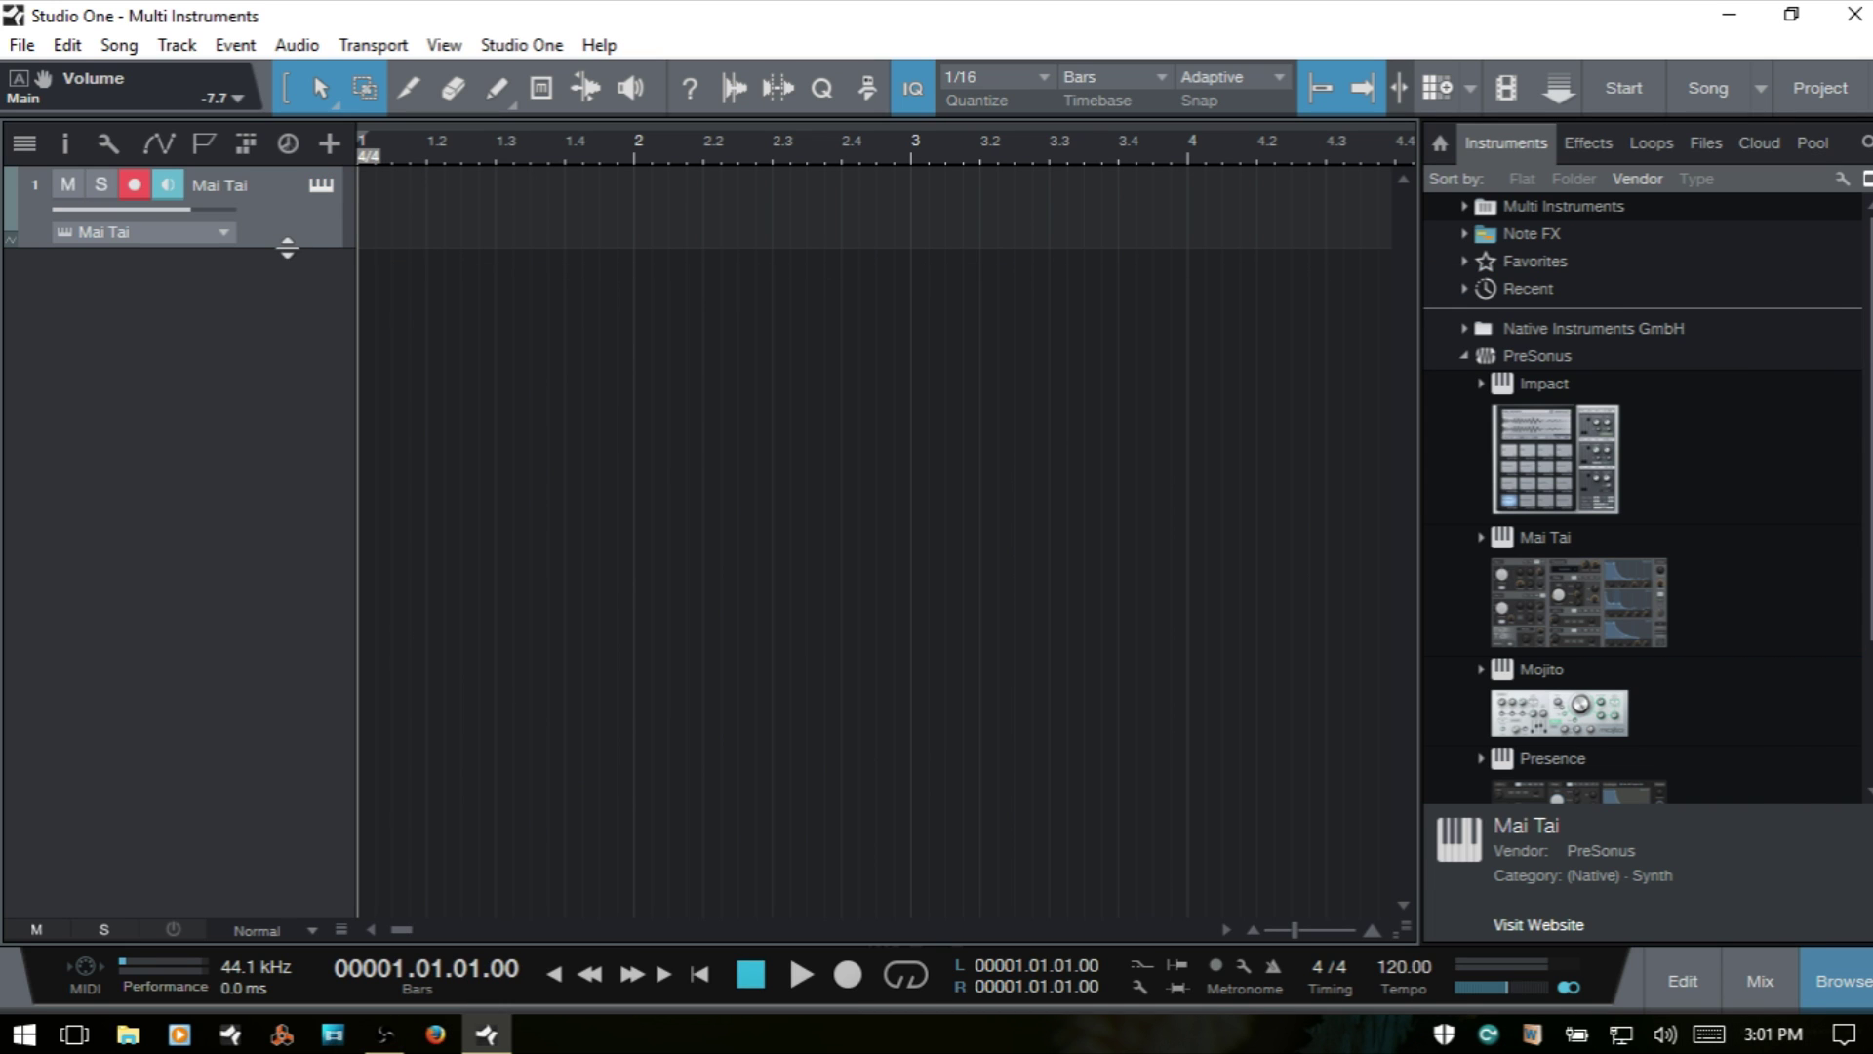
- Enlarge the Mai Tai track and replace its instrument with Mojito
{"action": "left_click_drag", "start_coordinate": [286, 248], "coordinate": [284, 386]}
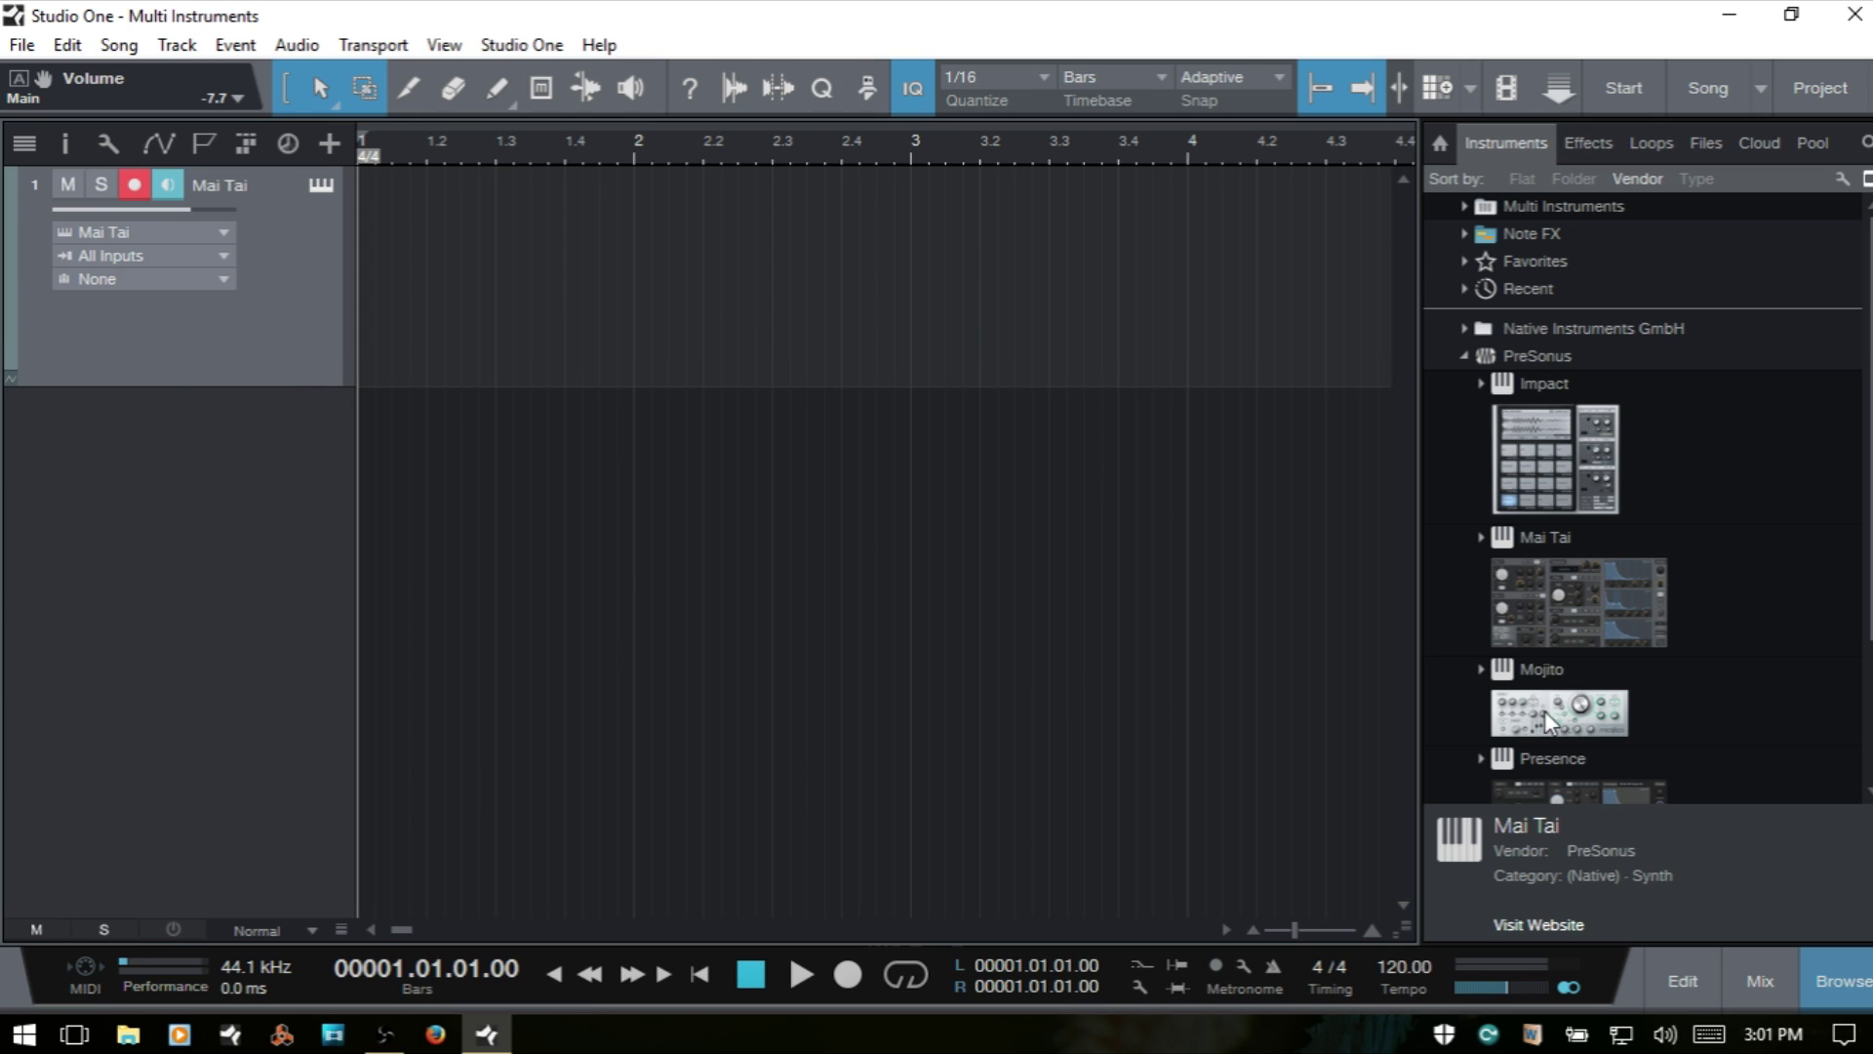
{"action": "left_click_drag", "start_coordinate": [1565, 711], "coordinate": [863, 284]}
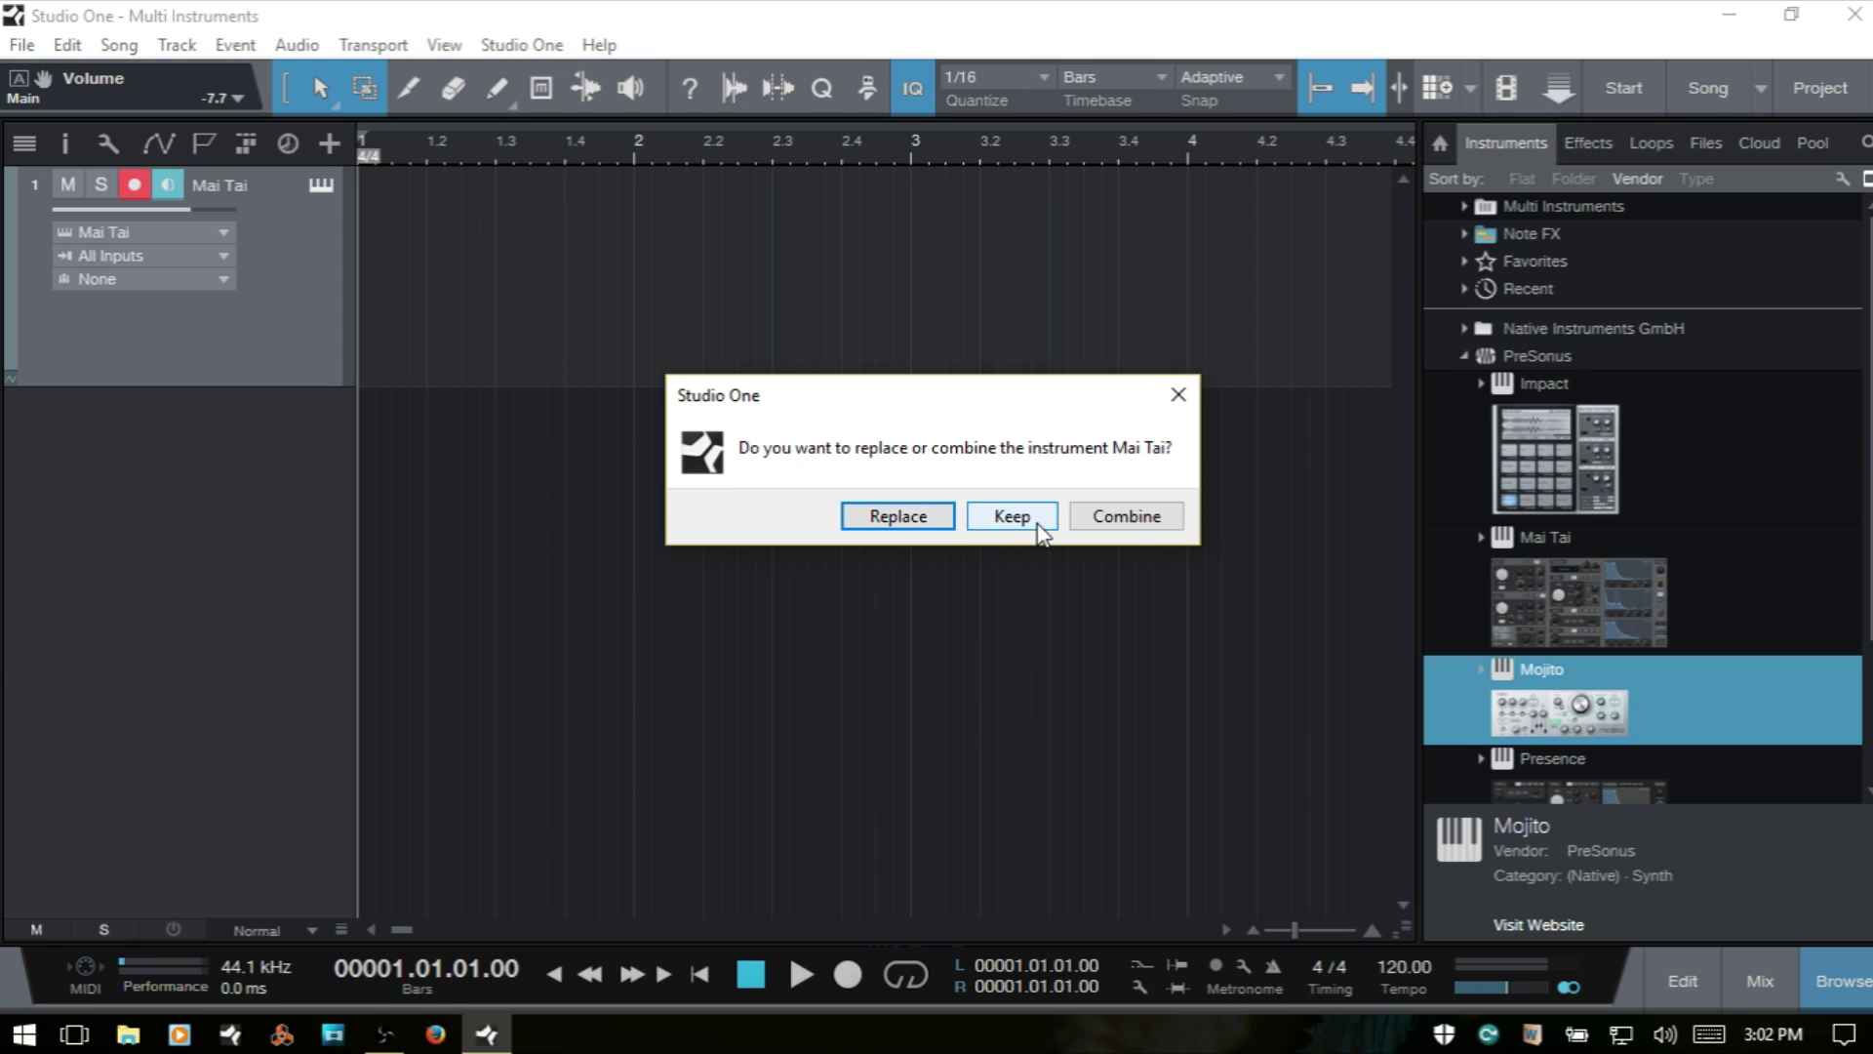
{"action": "left_click", "coordinate": [894, 524]}
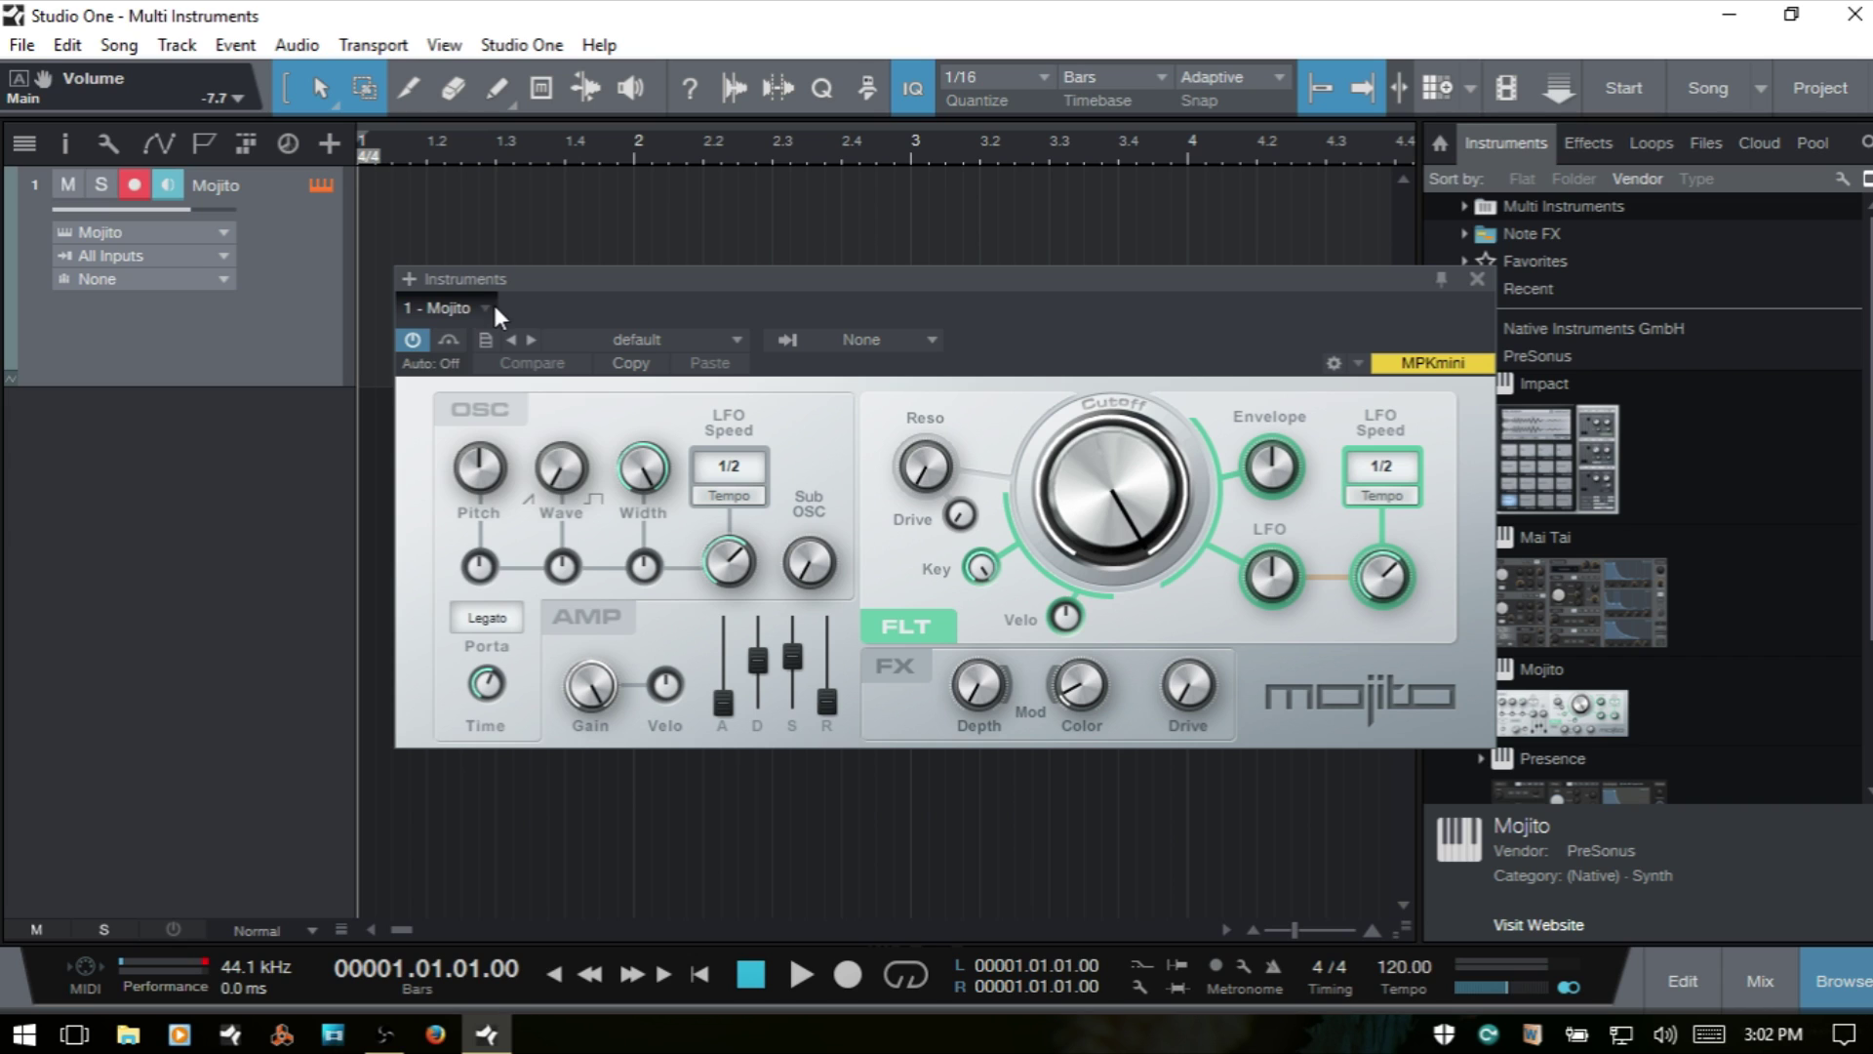
- Remove the Mojito instrument and delete its track
{"action": "left_click", "coordinate": [485, 306]}
{"action": "left_click", "coordinate": [470, 504]}
{"action": "left_click", "coordinate": [308, 302]}
{"action": "key", "text": "Delete"}
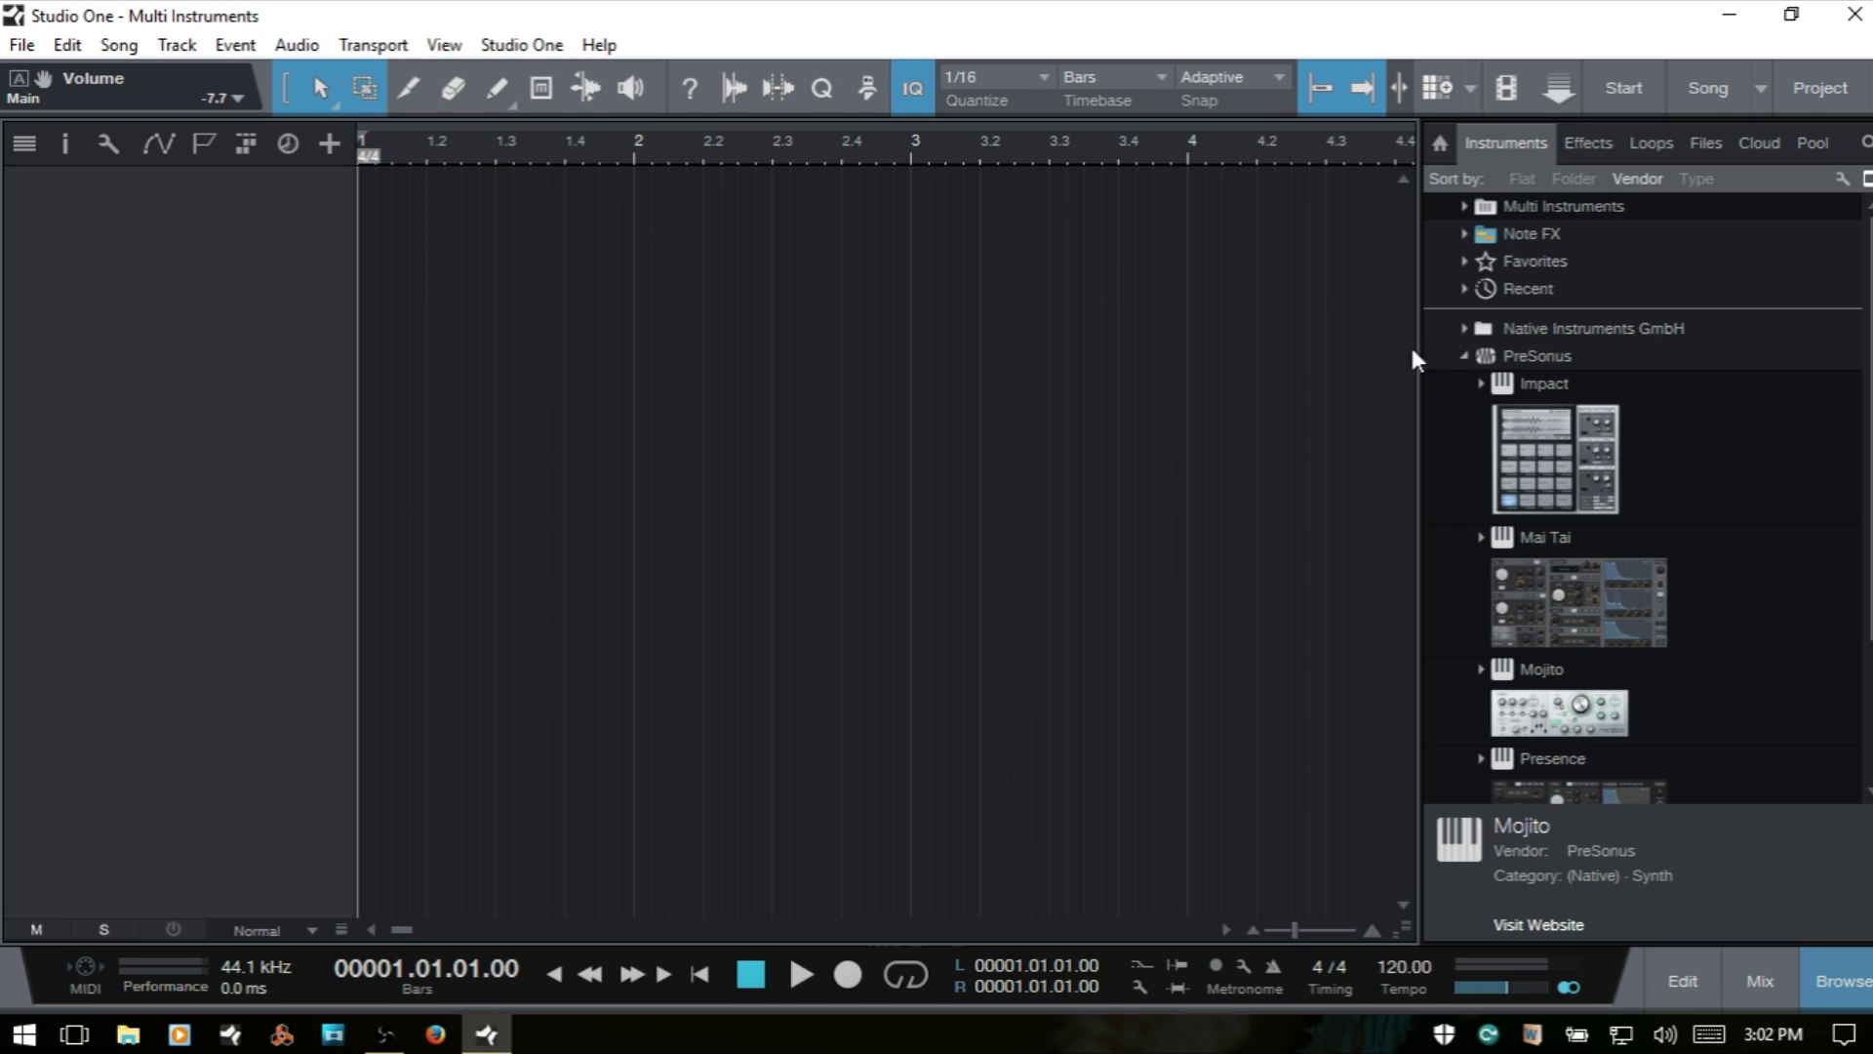
- Add a track with a New Multi Instrument from the Multi Instruments folder and hide the browser
{"action": "left_click", "coordinate": [1457, 353]}
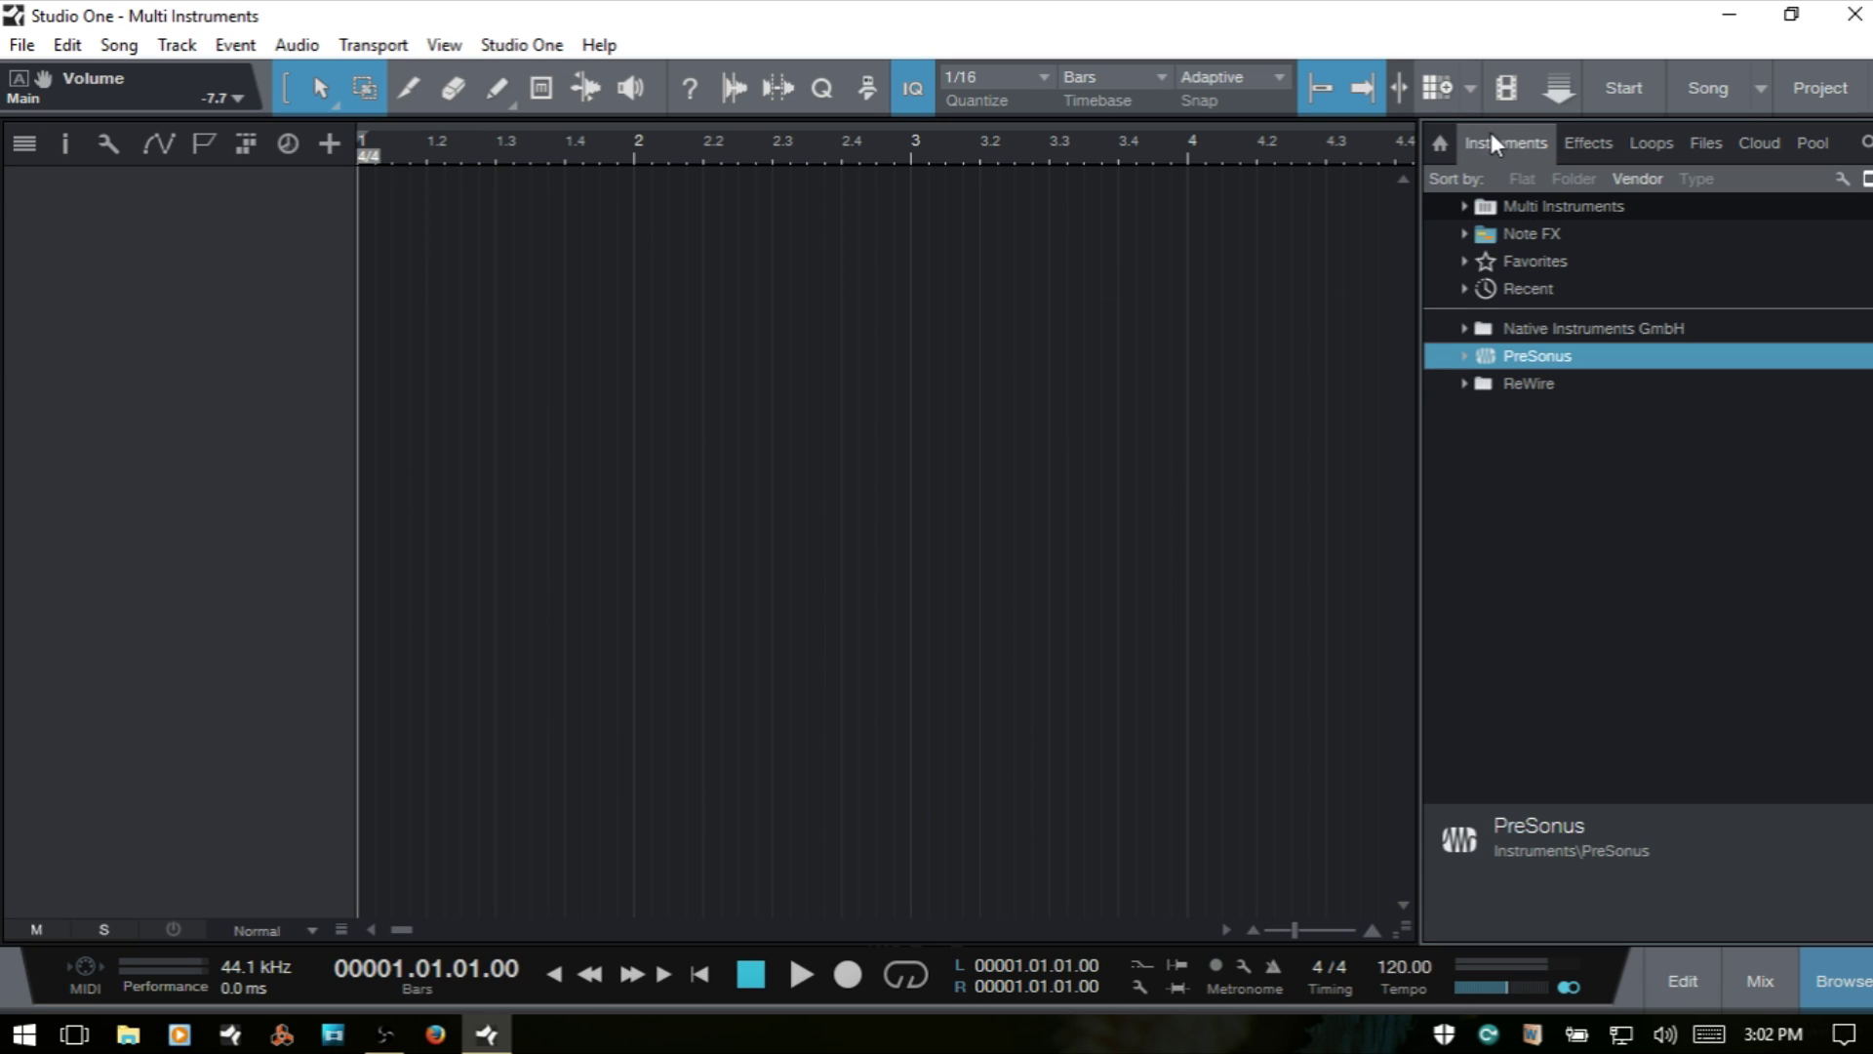
{"action": "left_click", "coordinate": [1465, 208]}
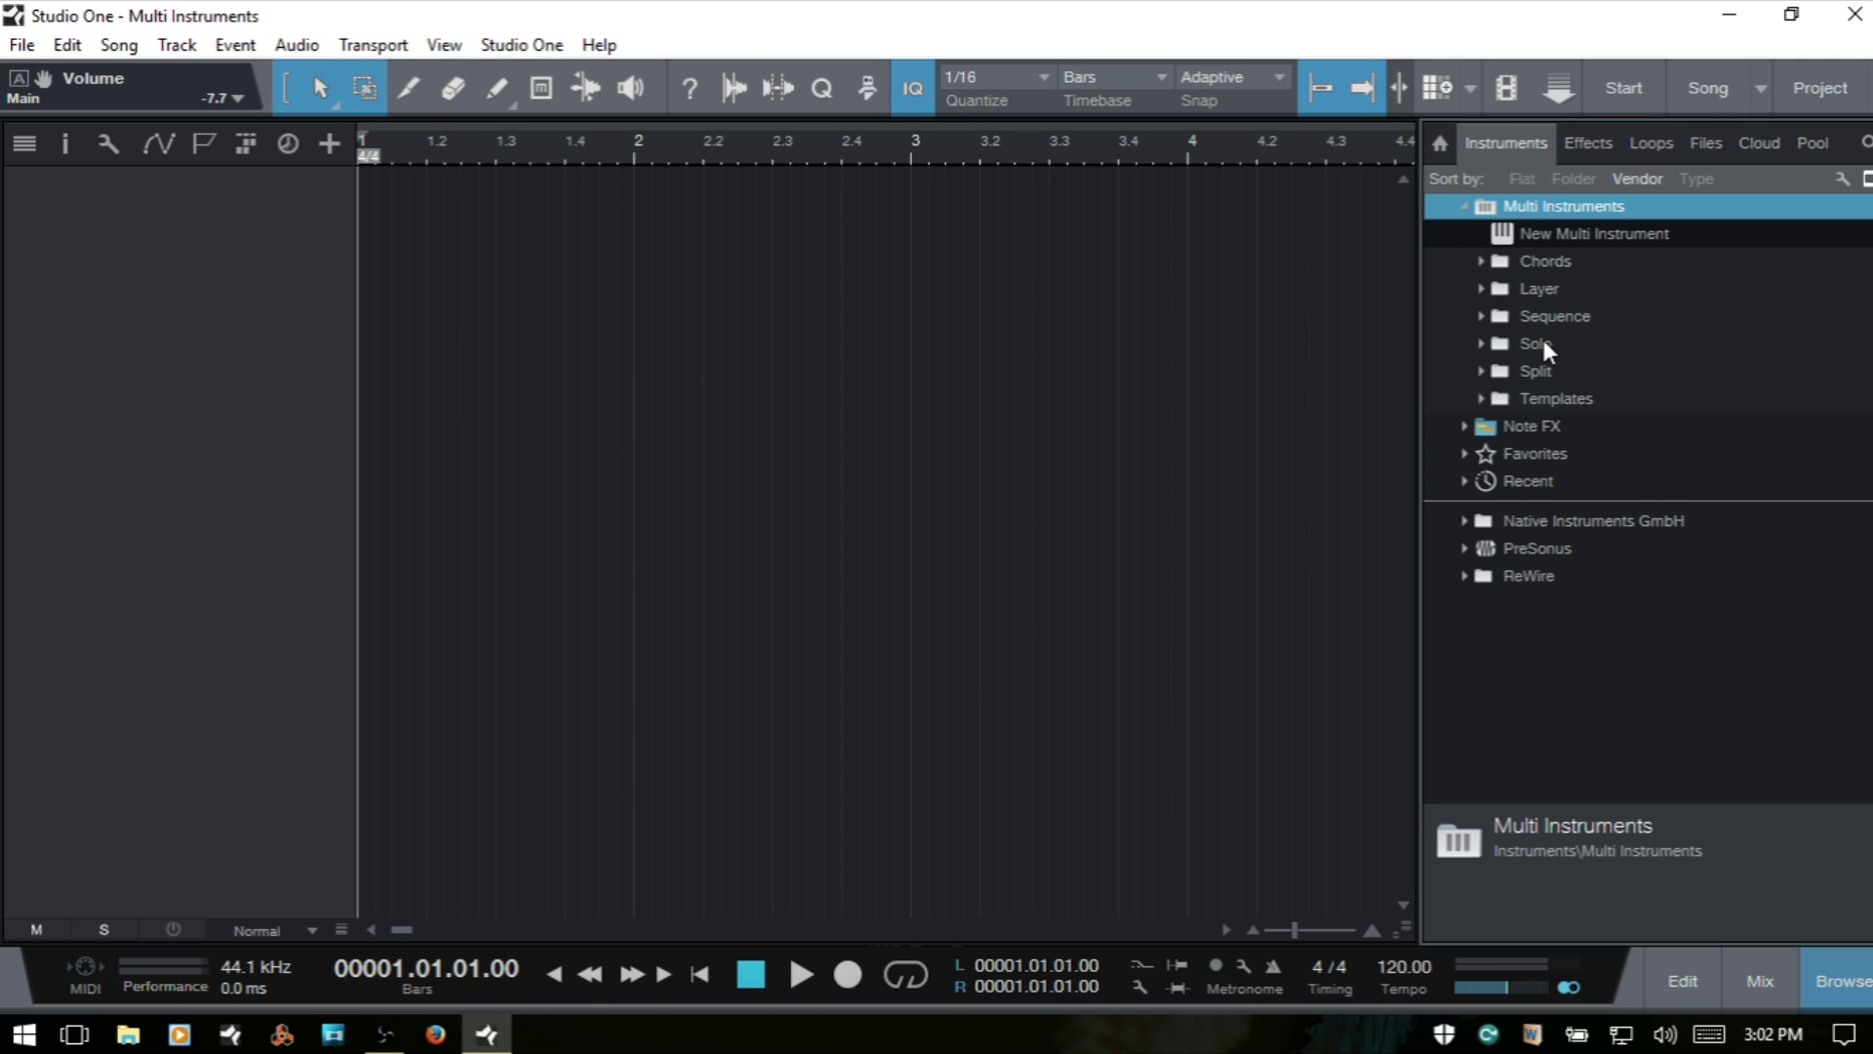
{"action": "left_click", "coordinate": [1482, 372]}
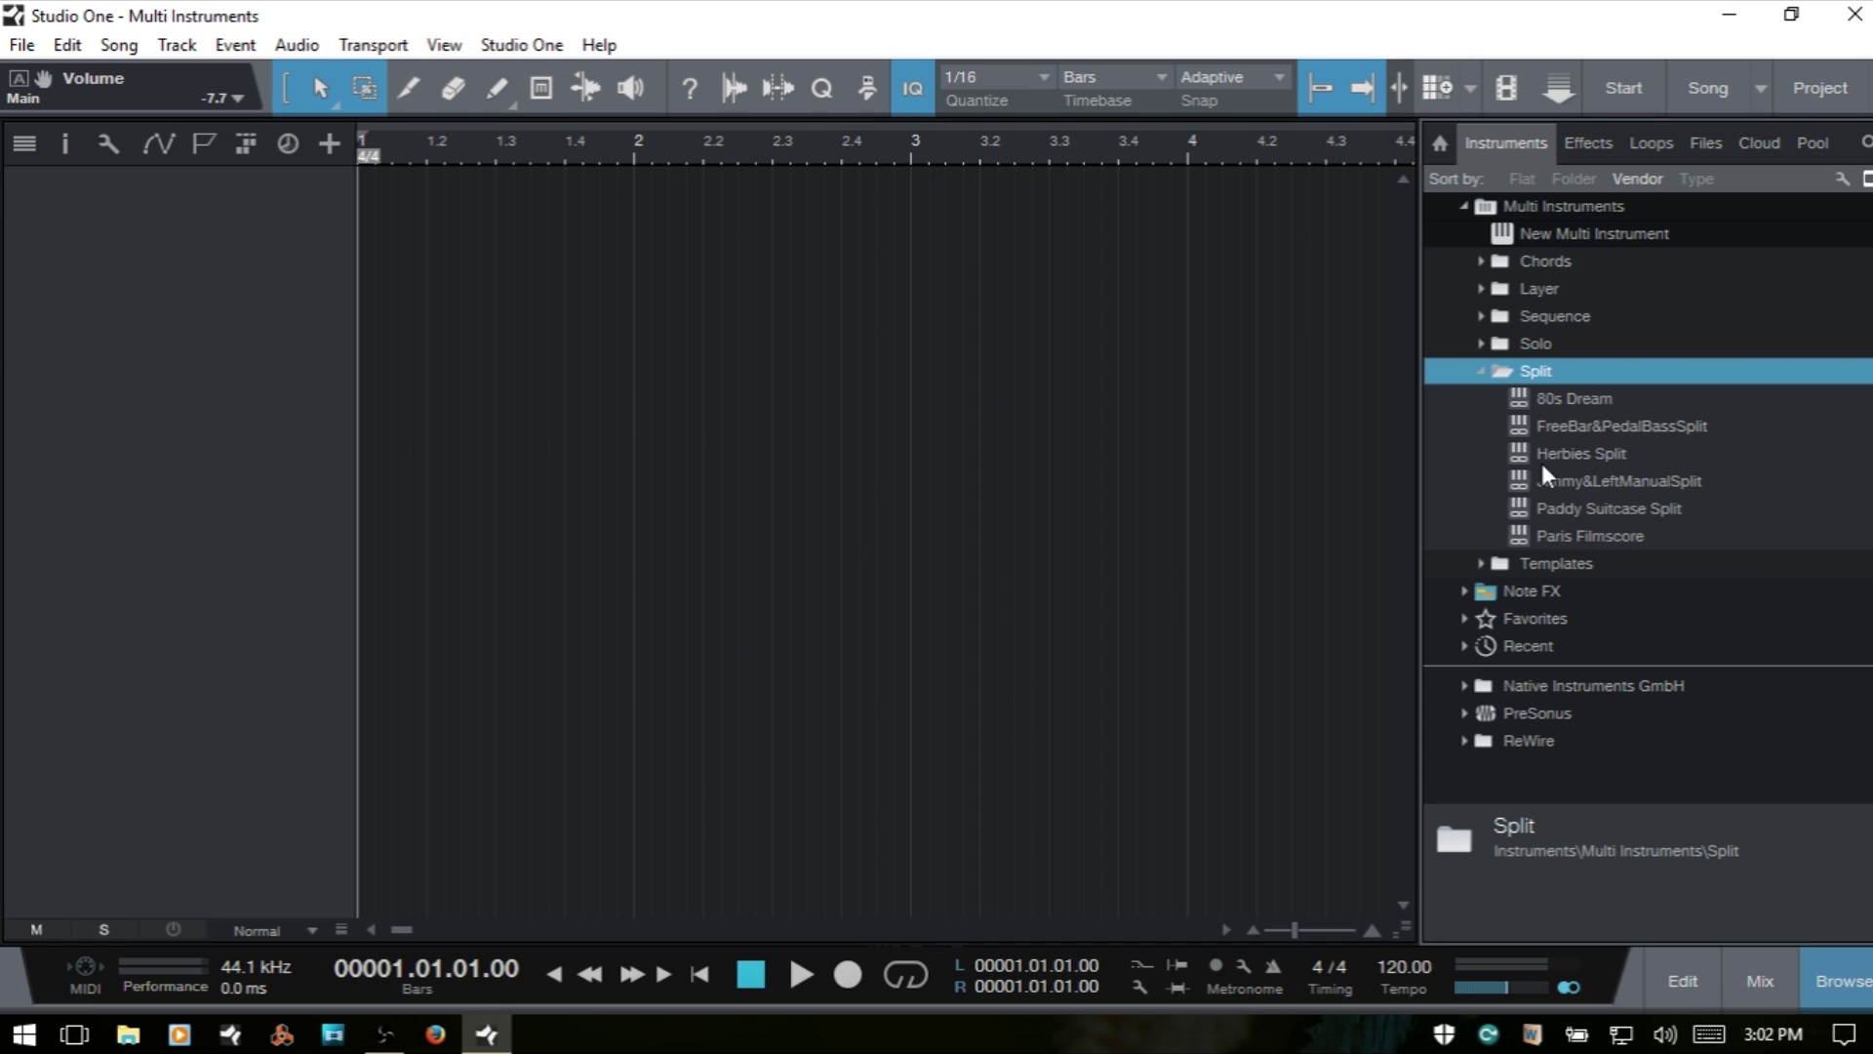
{"action": "left_click", "coordinate": [1480, 372]}
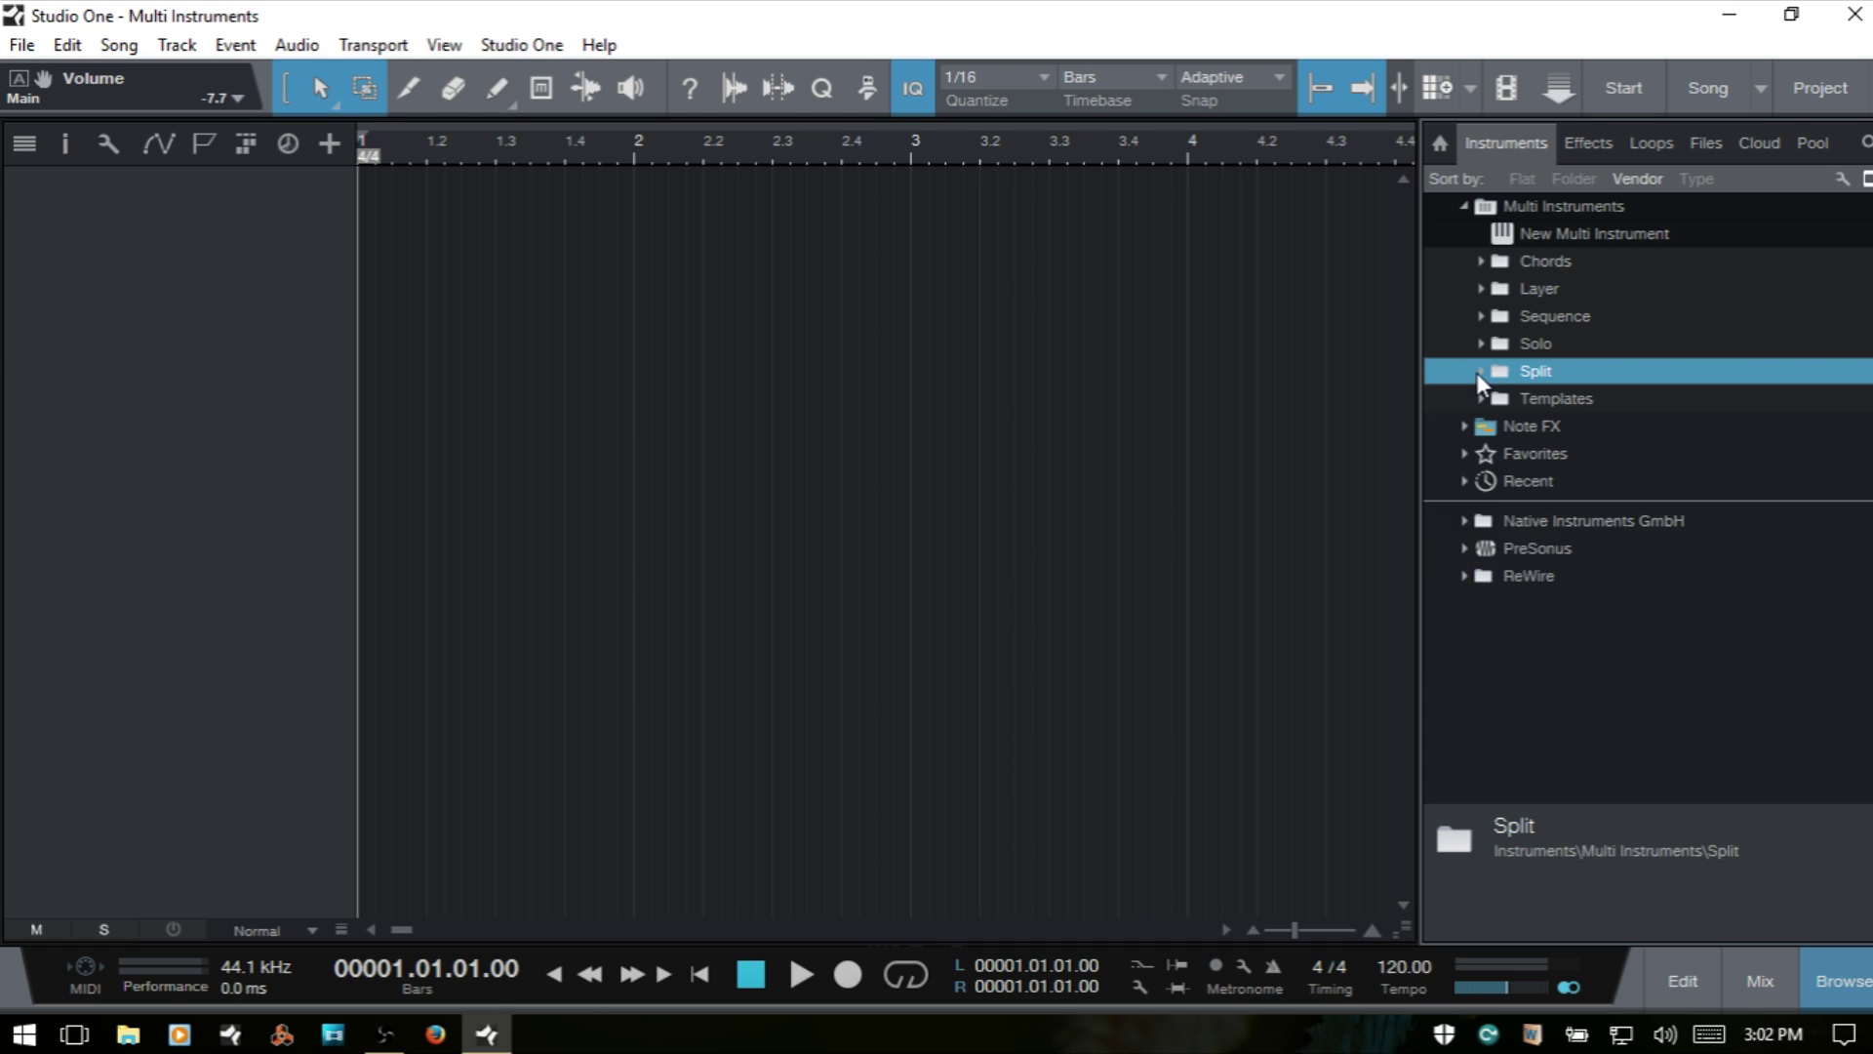
{"action": "left_click", "coordinate": [1585, 233]}
{"action": "left_click_drag", "start_coordinate": [1602, 232], "coordinate": [823, 232]}
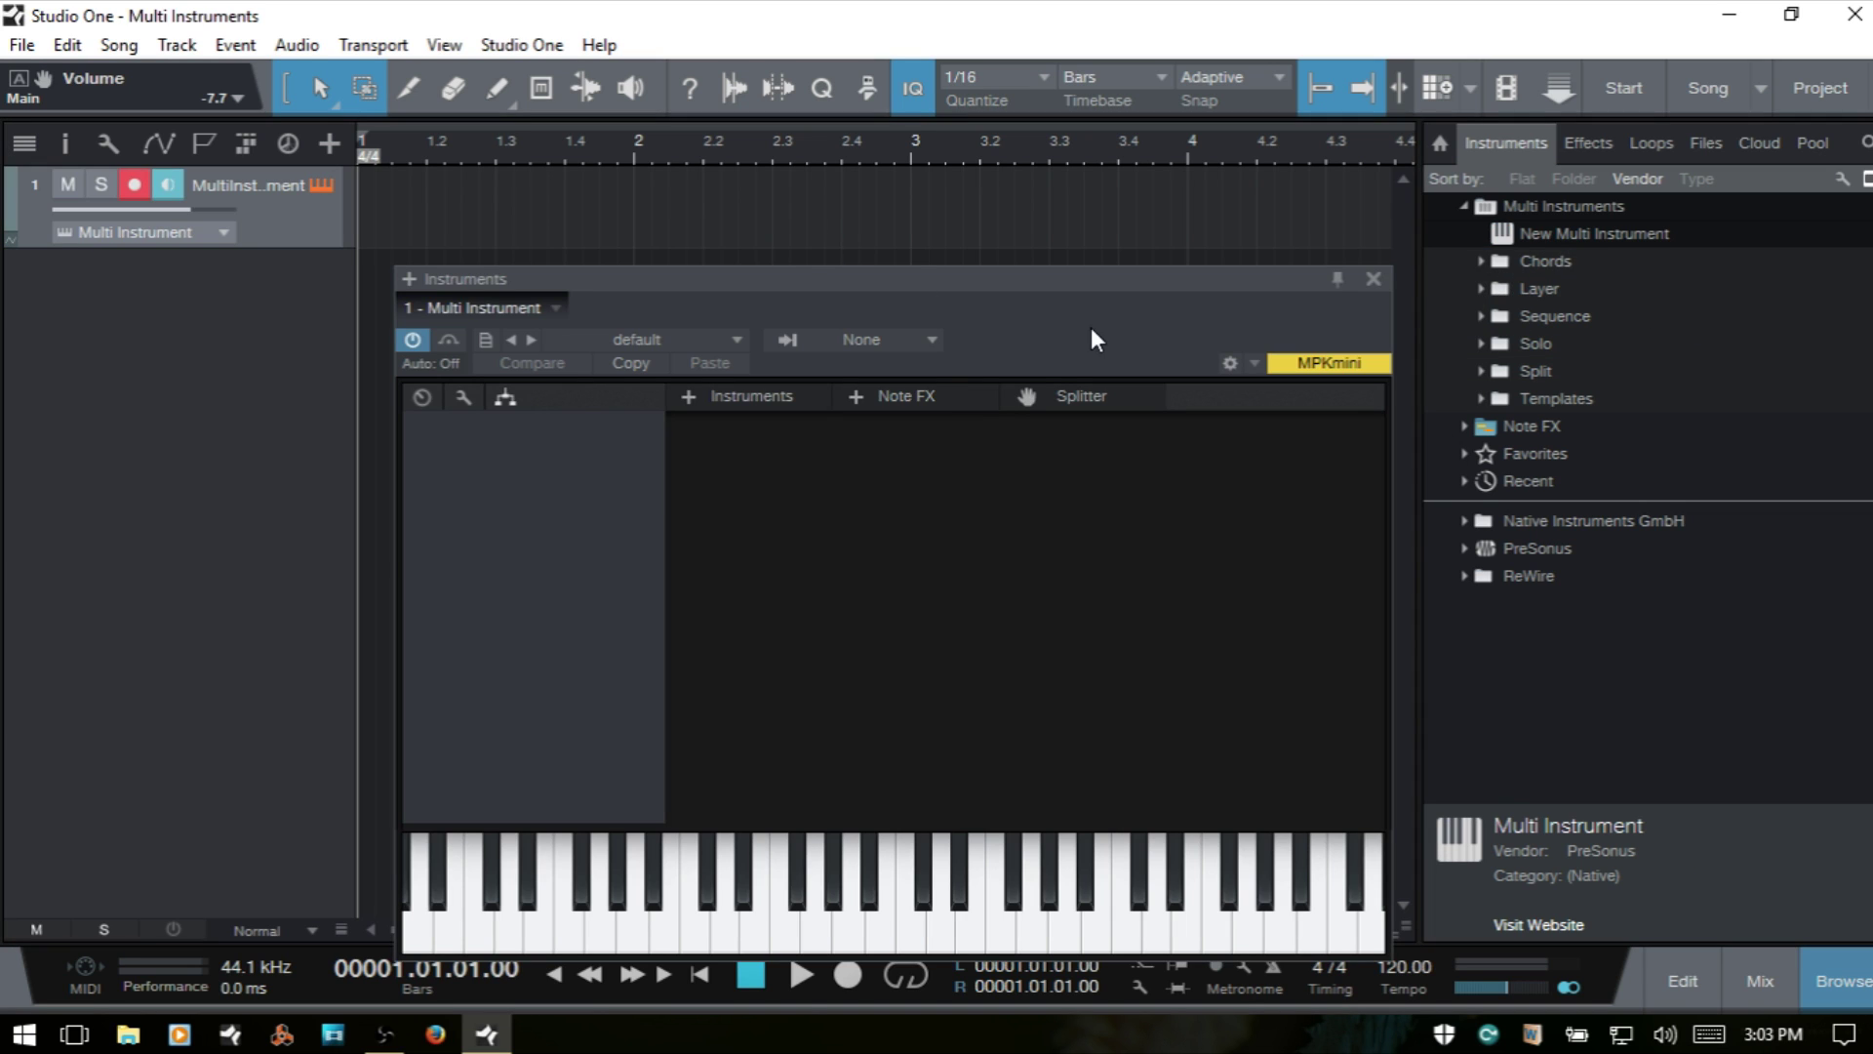
{"action": "key", "text": "F5"}
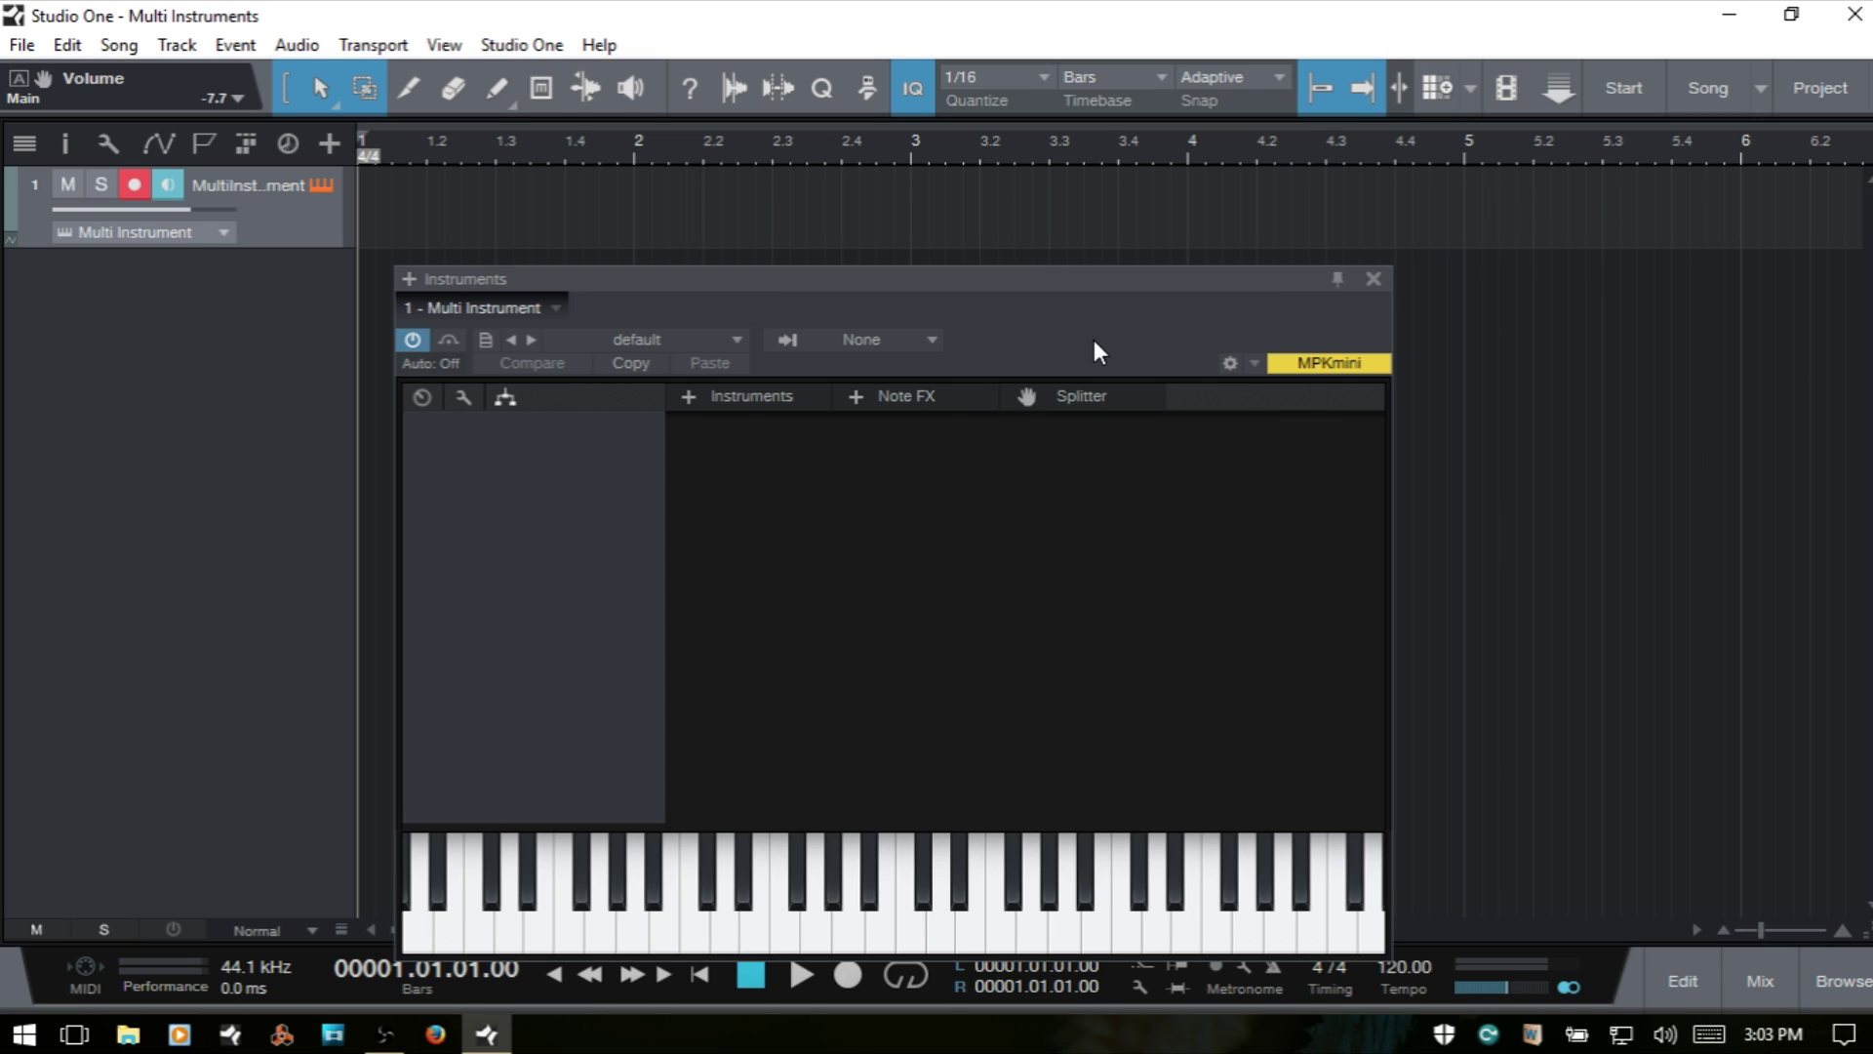
{"action": "left_click_drag", "start_coordinate": [956, 275], "coordinate": [1102, 187]}
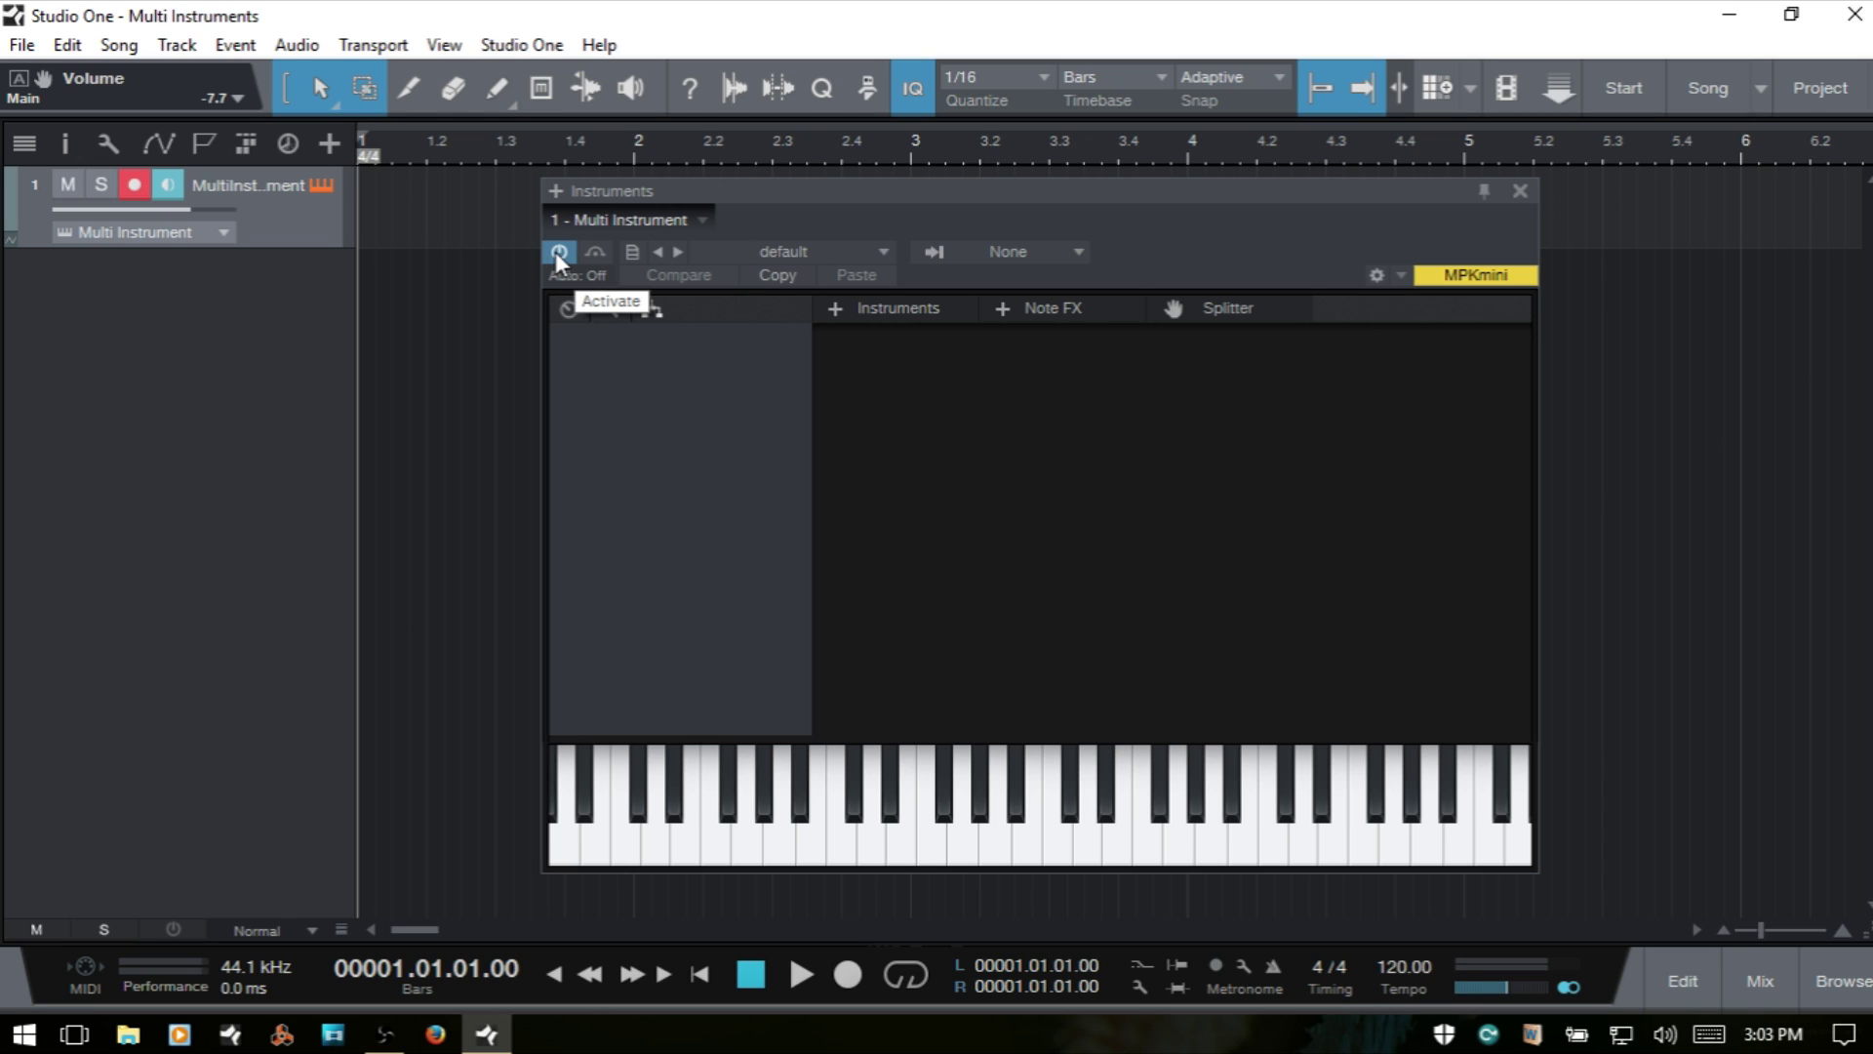
- Look through the Multi Instrument's preset options, preset categories and available MIDI input sources
{"action": "left_click", "coordinate": [634, 253]}
{"action": "left_click", "coordinate": [838, 215]}
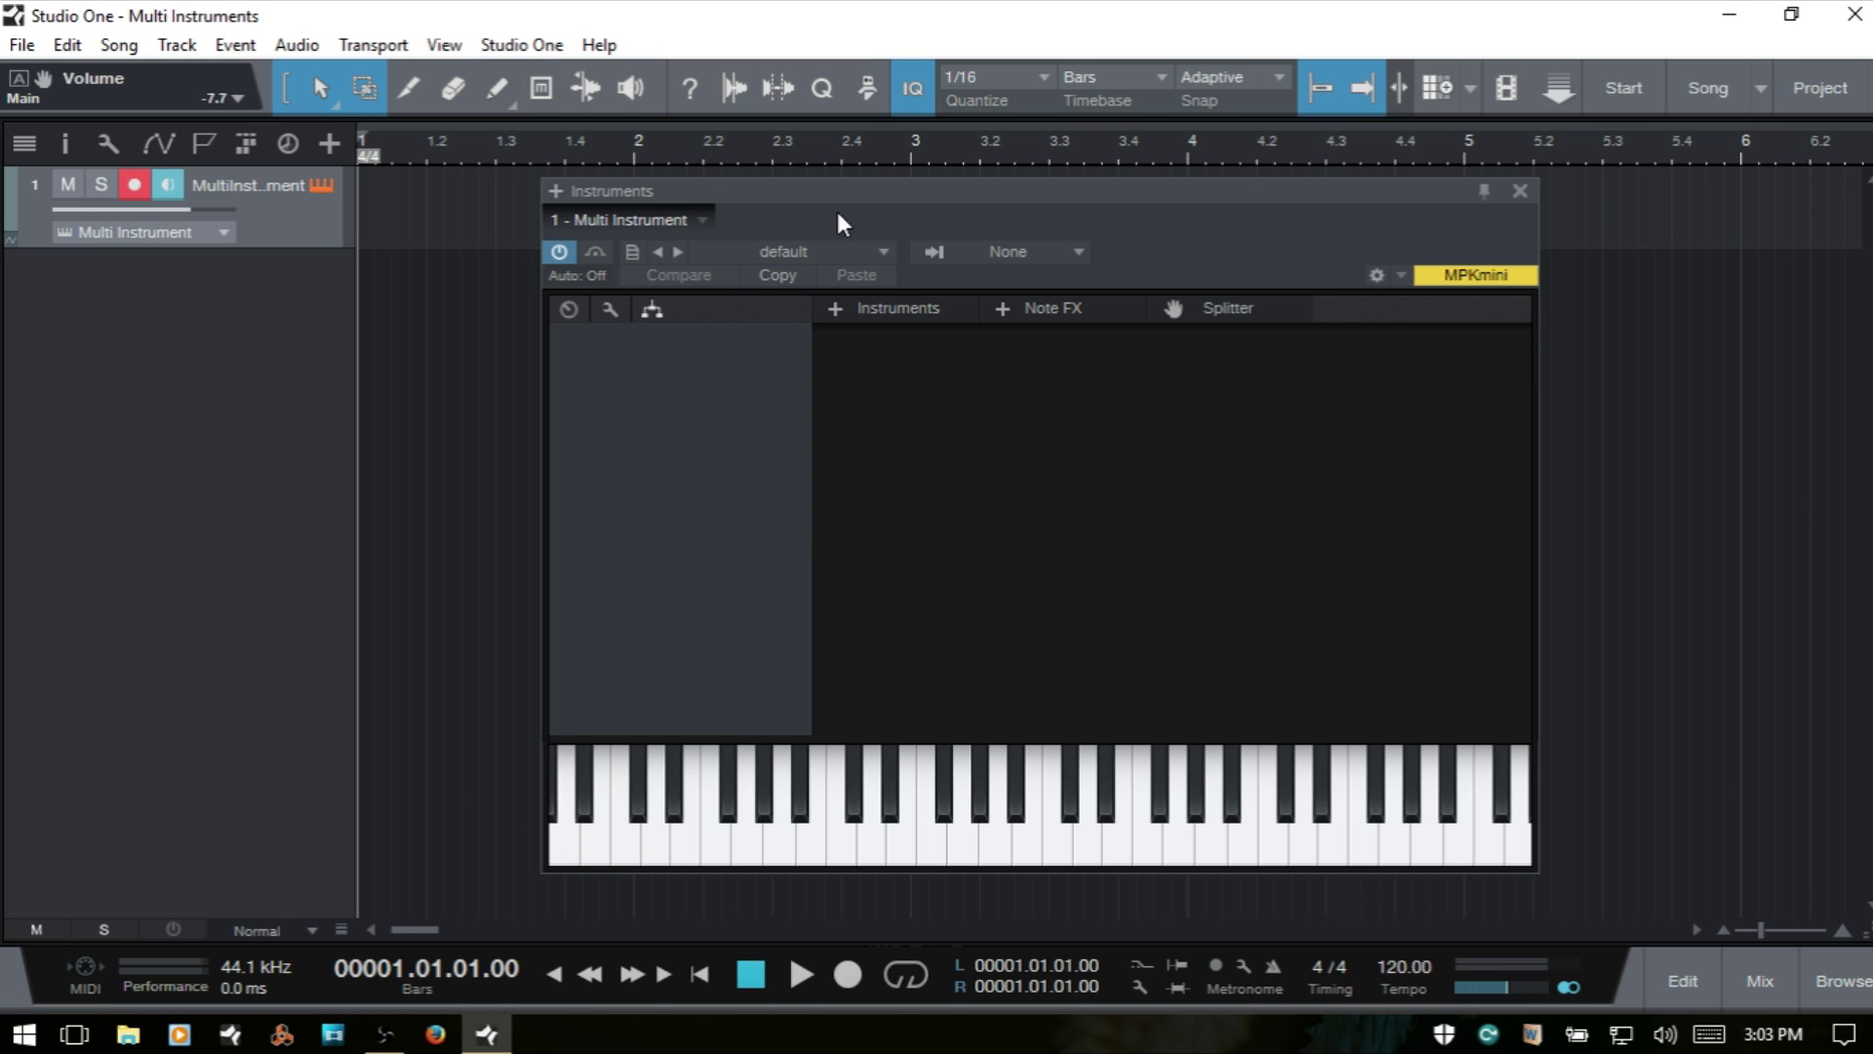
{"action": "left_click", "coordinate": [880, 252]}
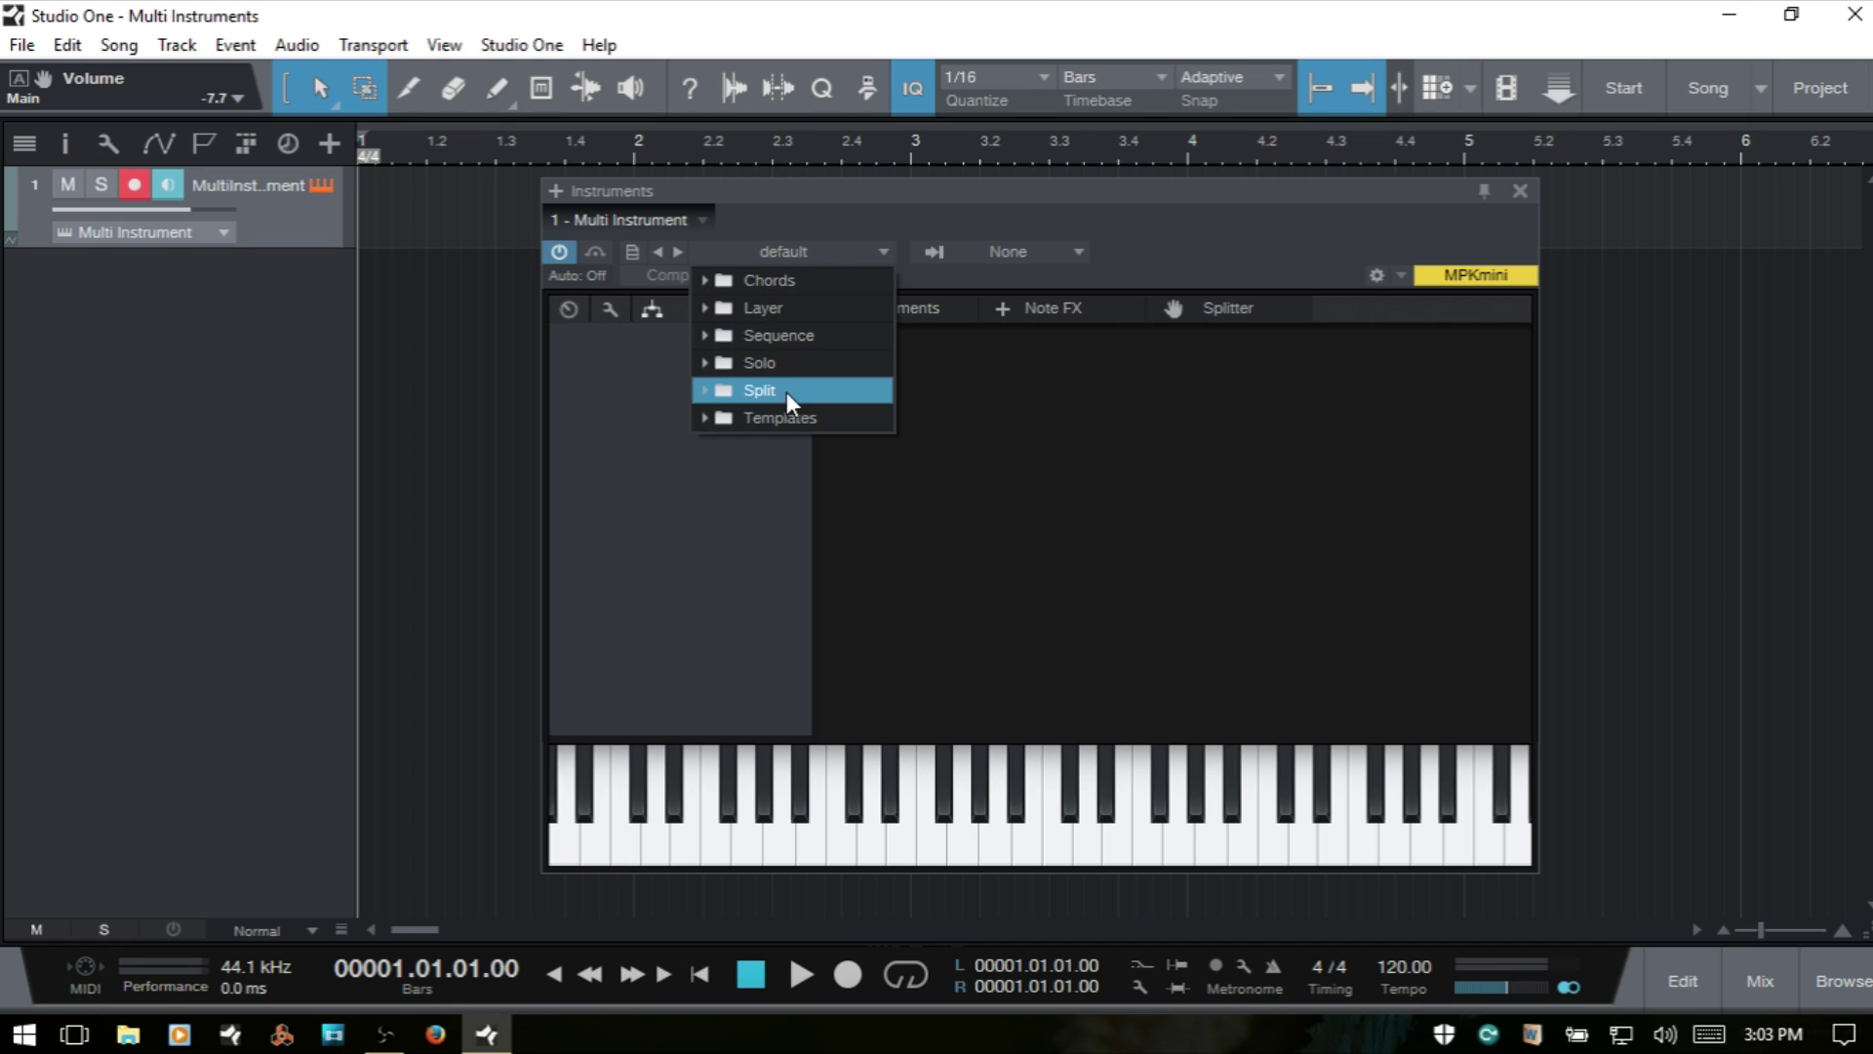
{"action": "left_click", "coordinate": [863, 213]}
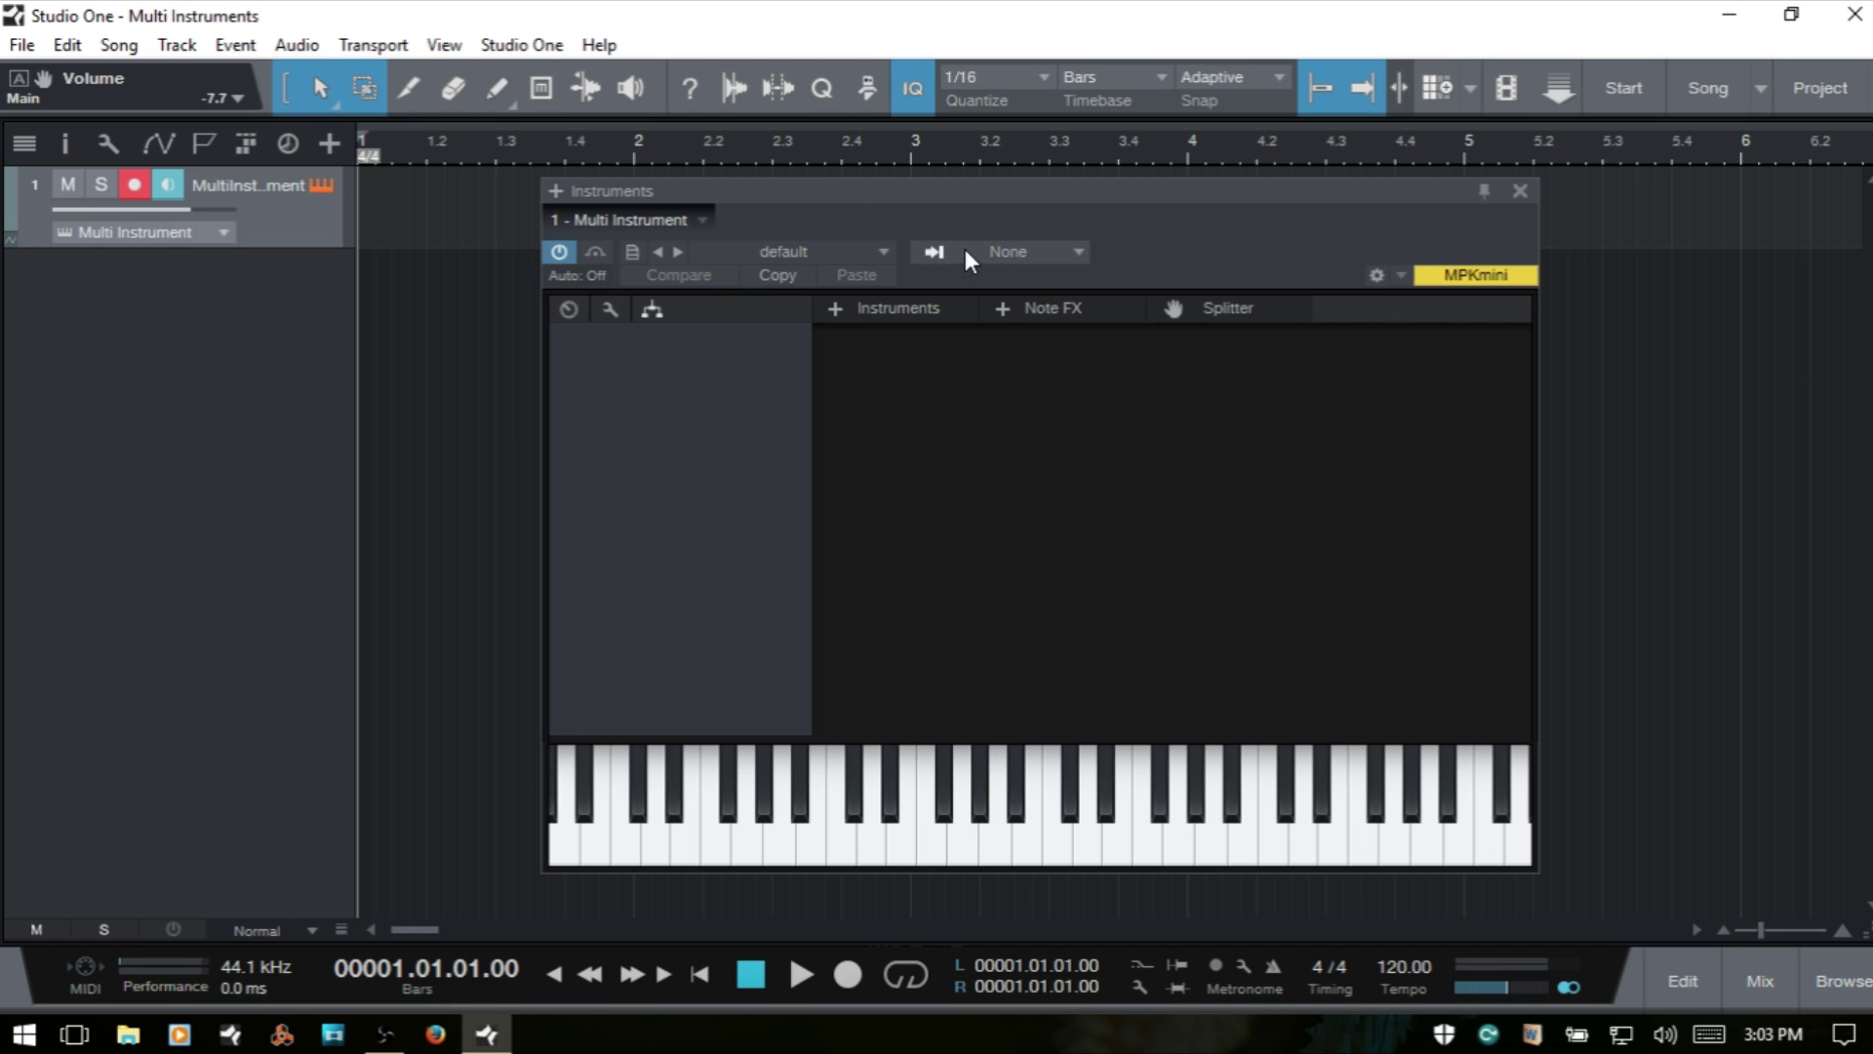
{"action": "left_click", "coordinate": [1075, 251]}
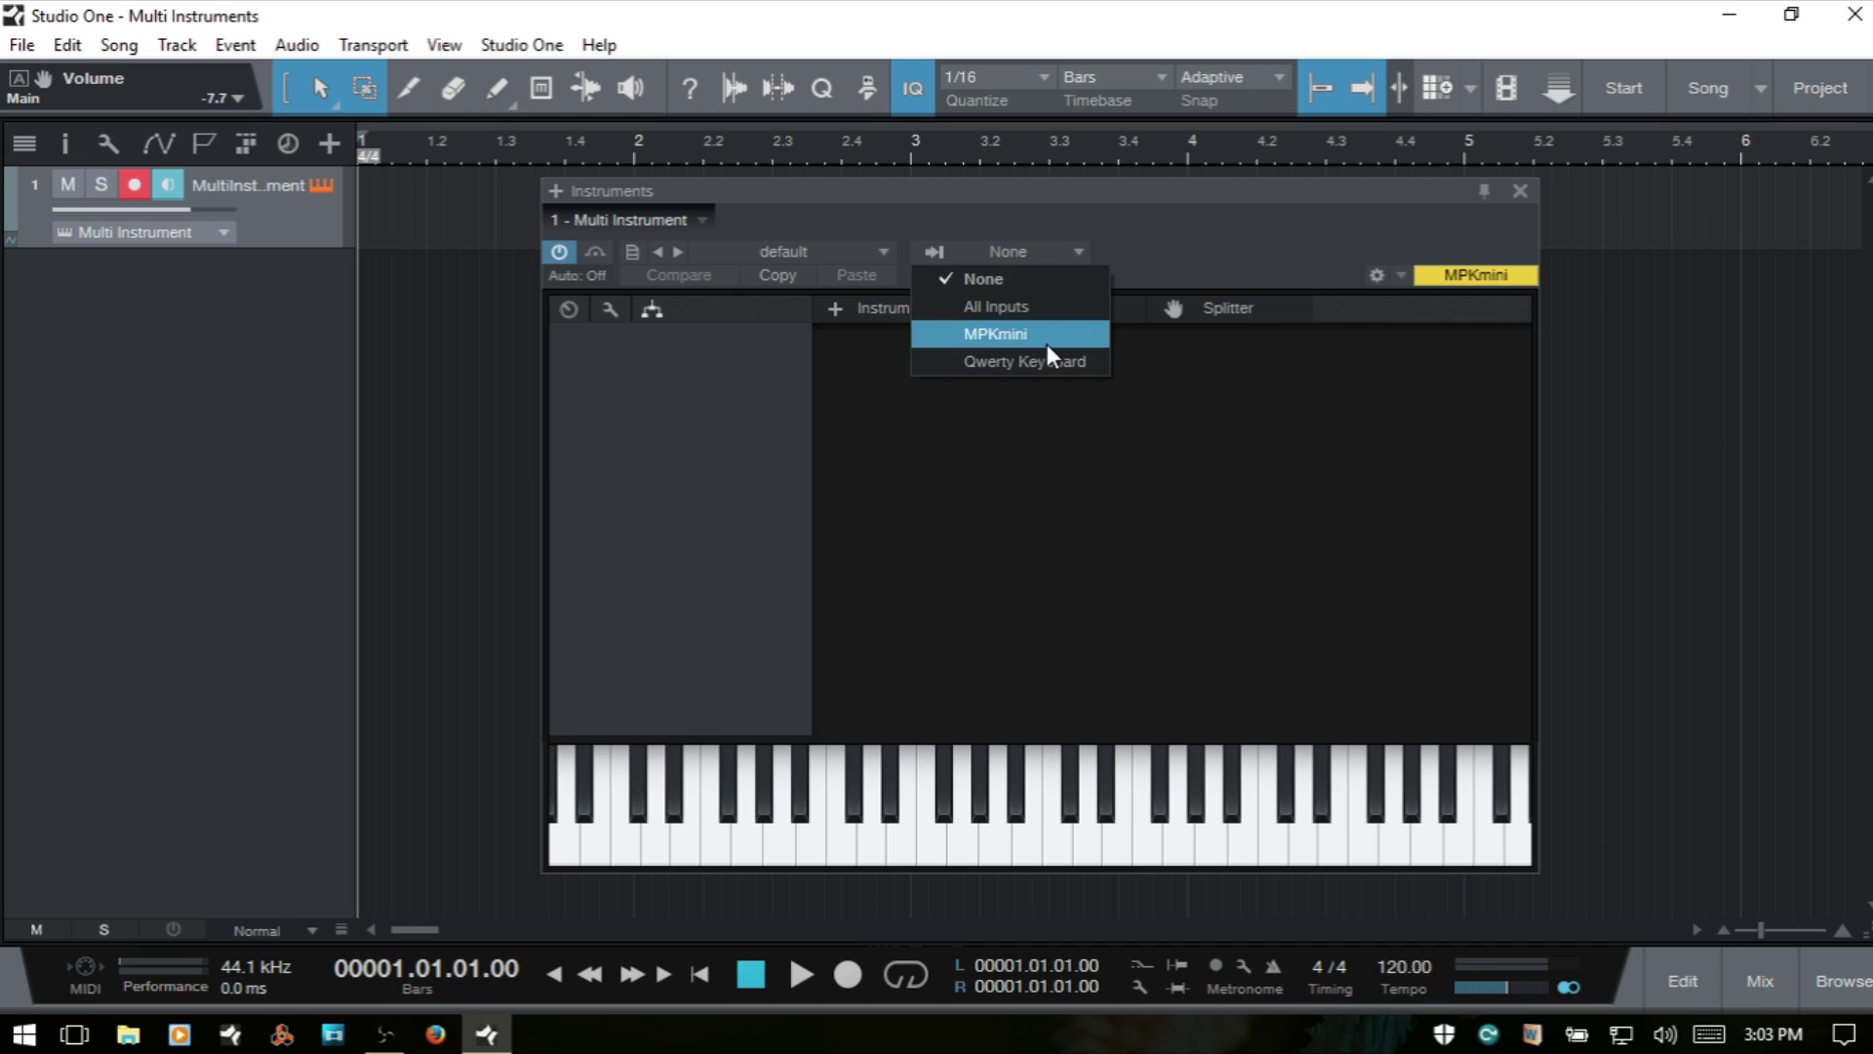
{"action": "left_click", "coordinate": [1115, 260]}
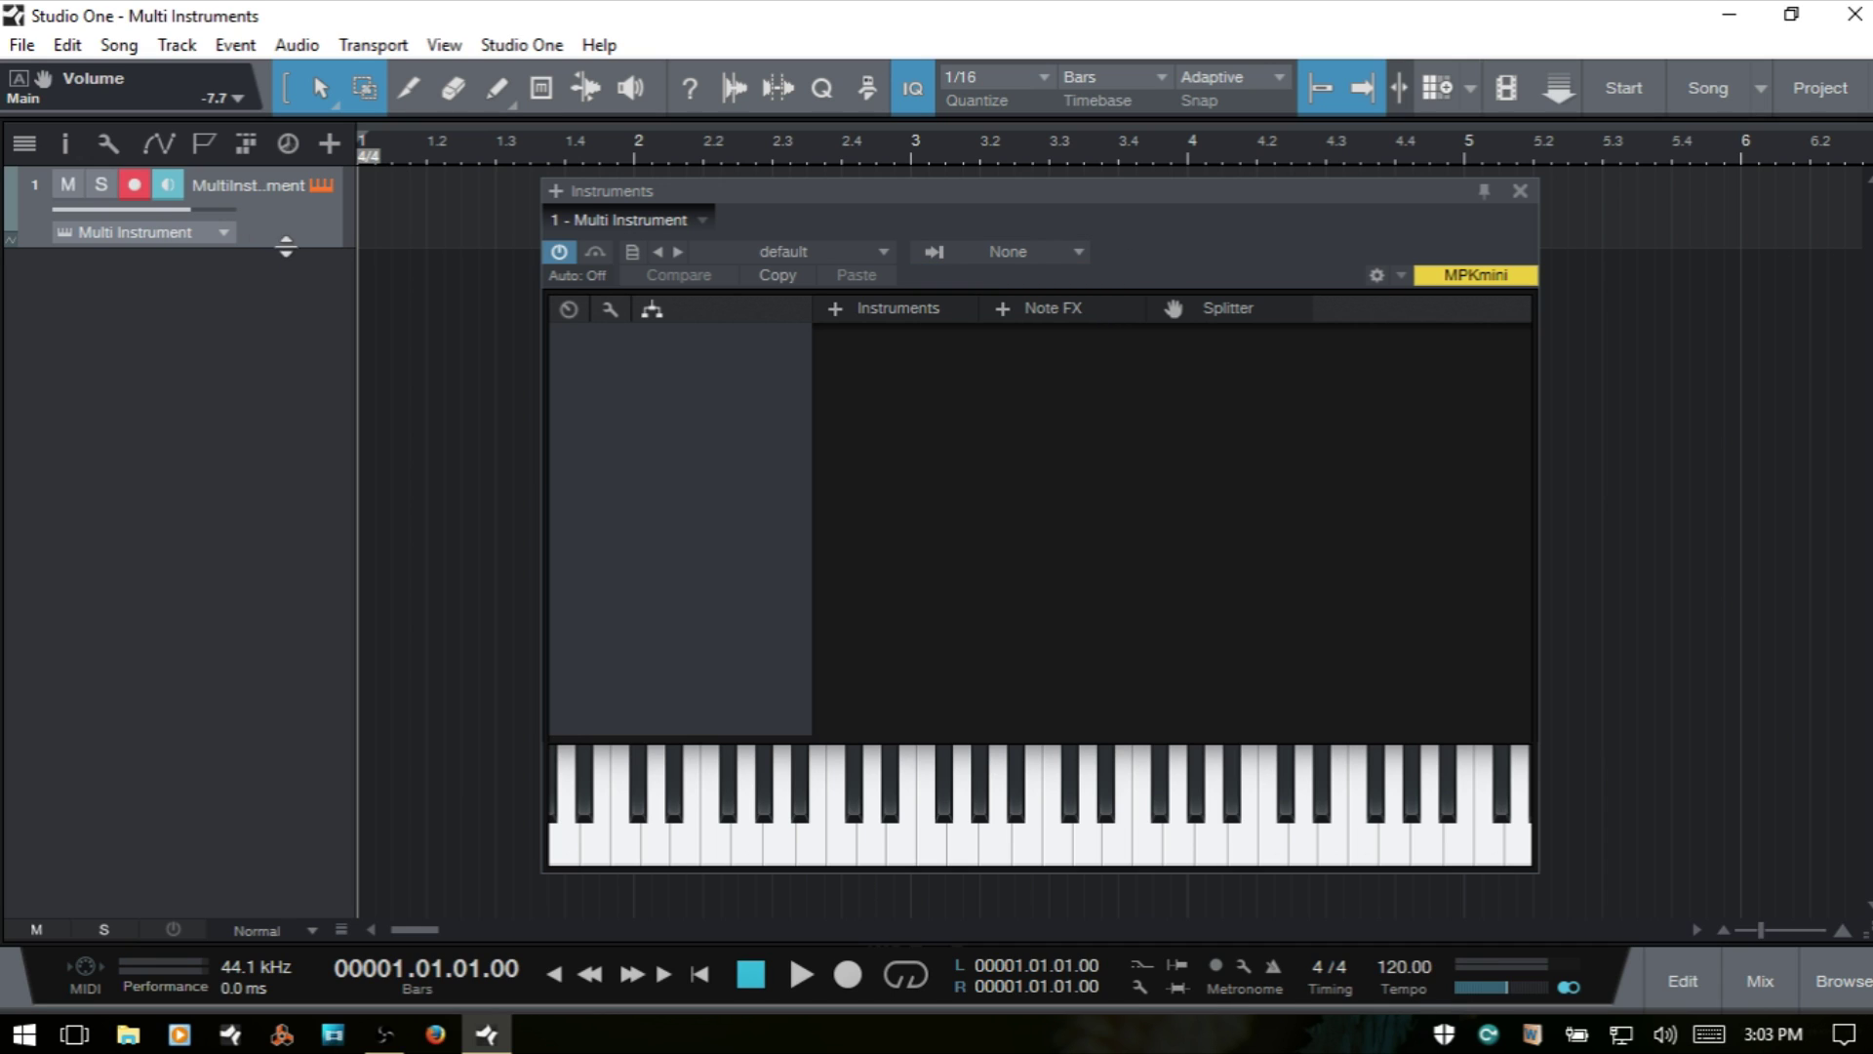
- Set the enlarged track's input to None and the Multi Instrument's own input to MPKmini
{"action": "left_click_drag", "start_coordinate": [285, 247], "coordinate": [280, 369]}
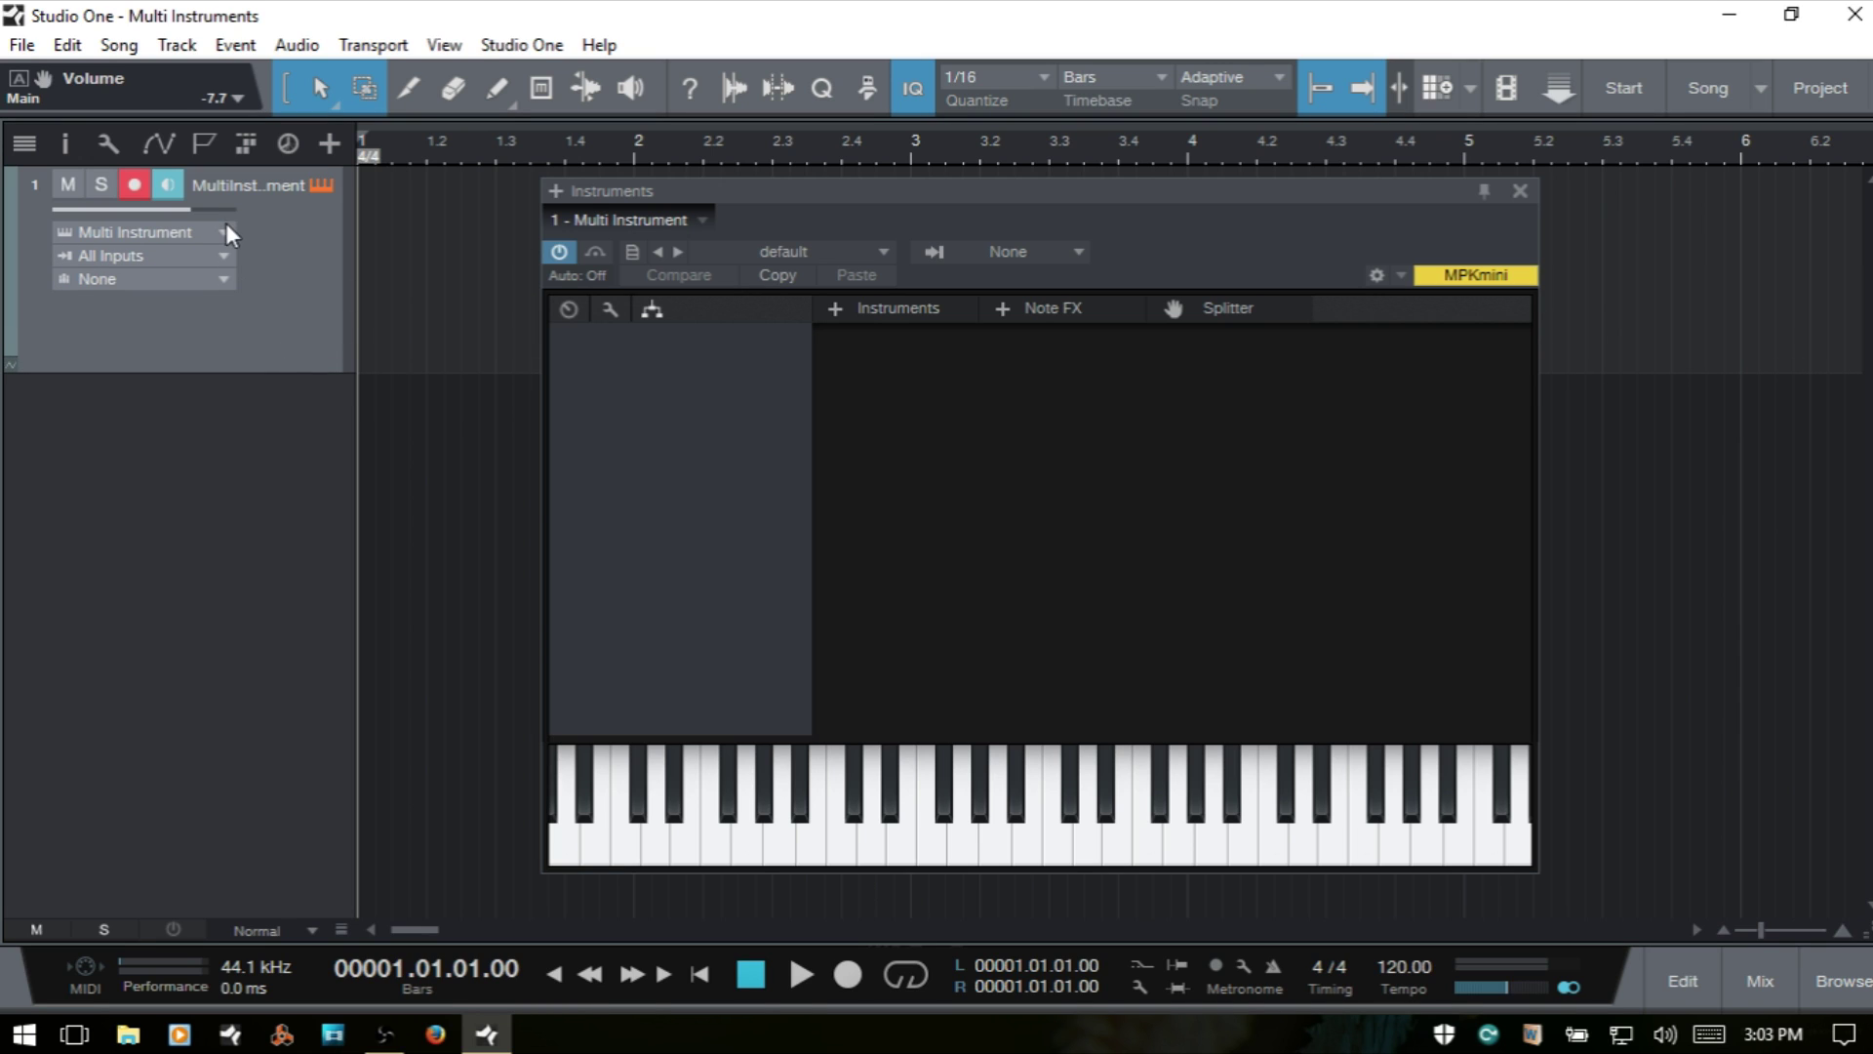
{"action": "left_click", "coordinate": [215, 259]}
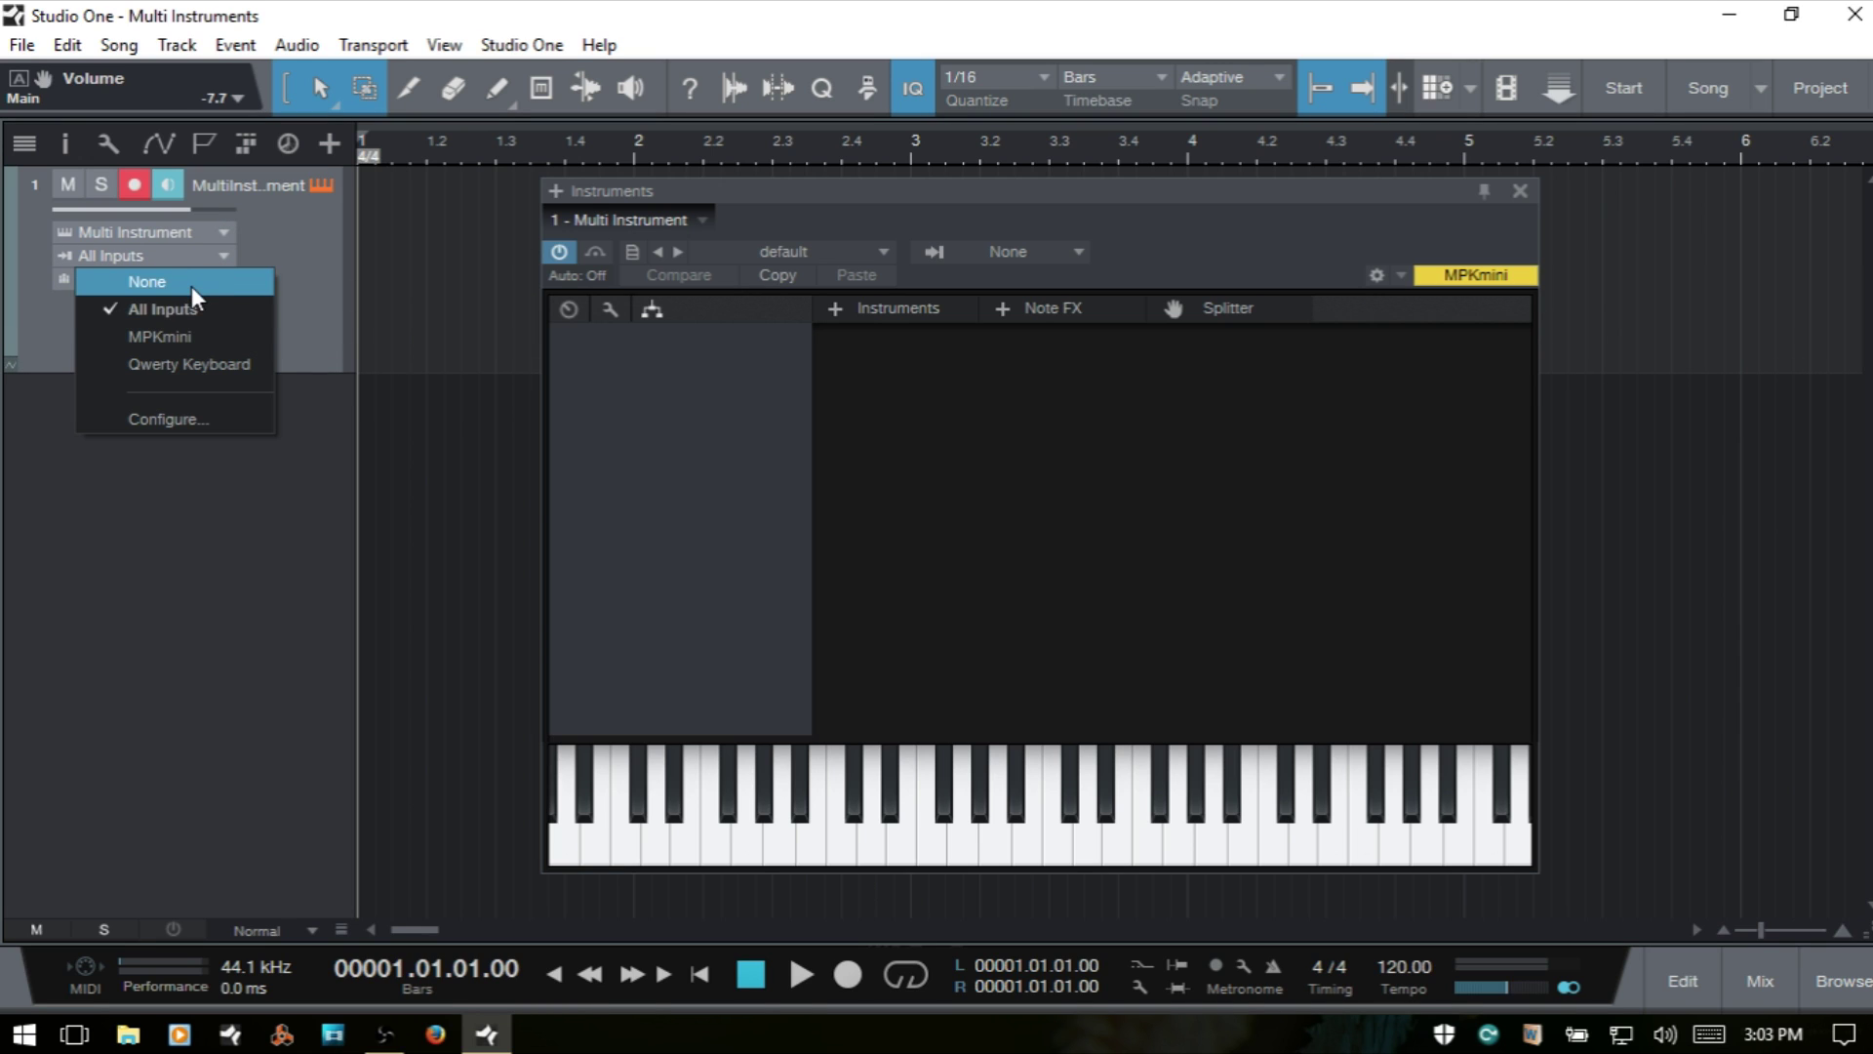
{"action": "left_click", "coordinate": [185, 281]}
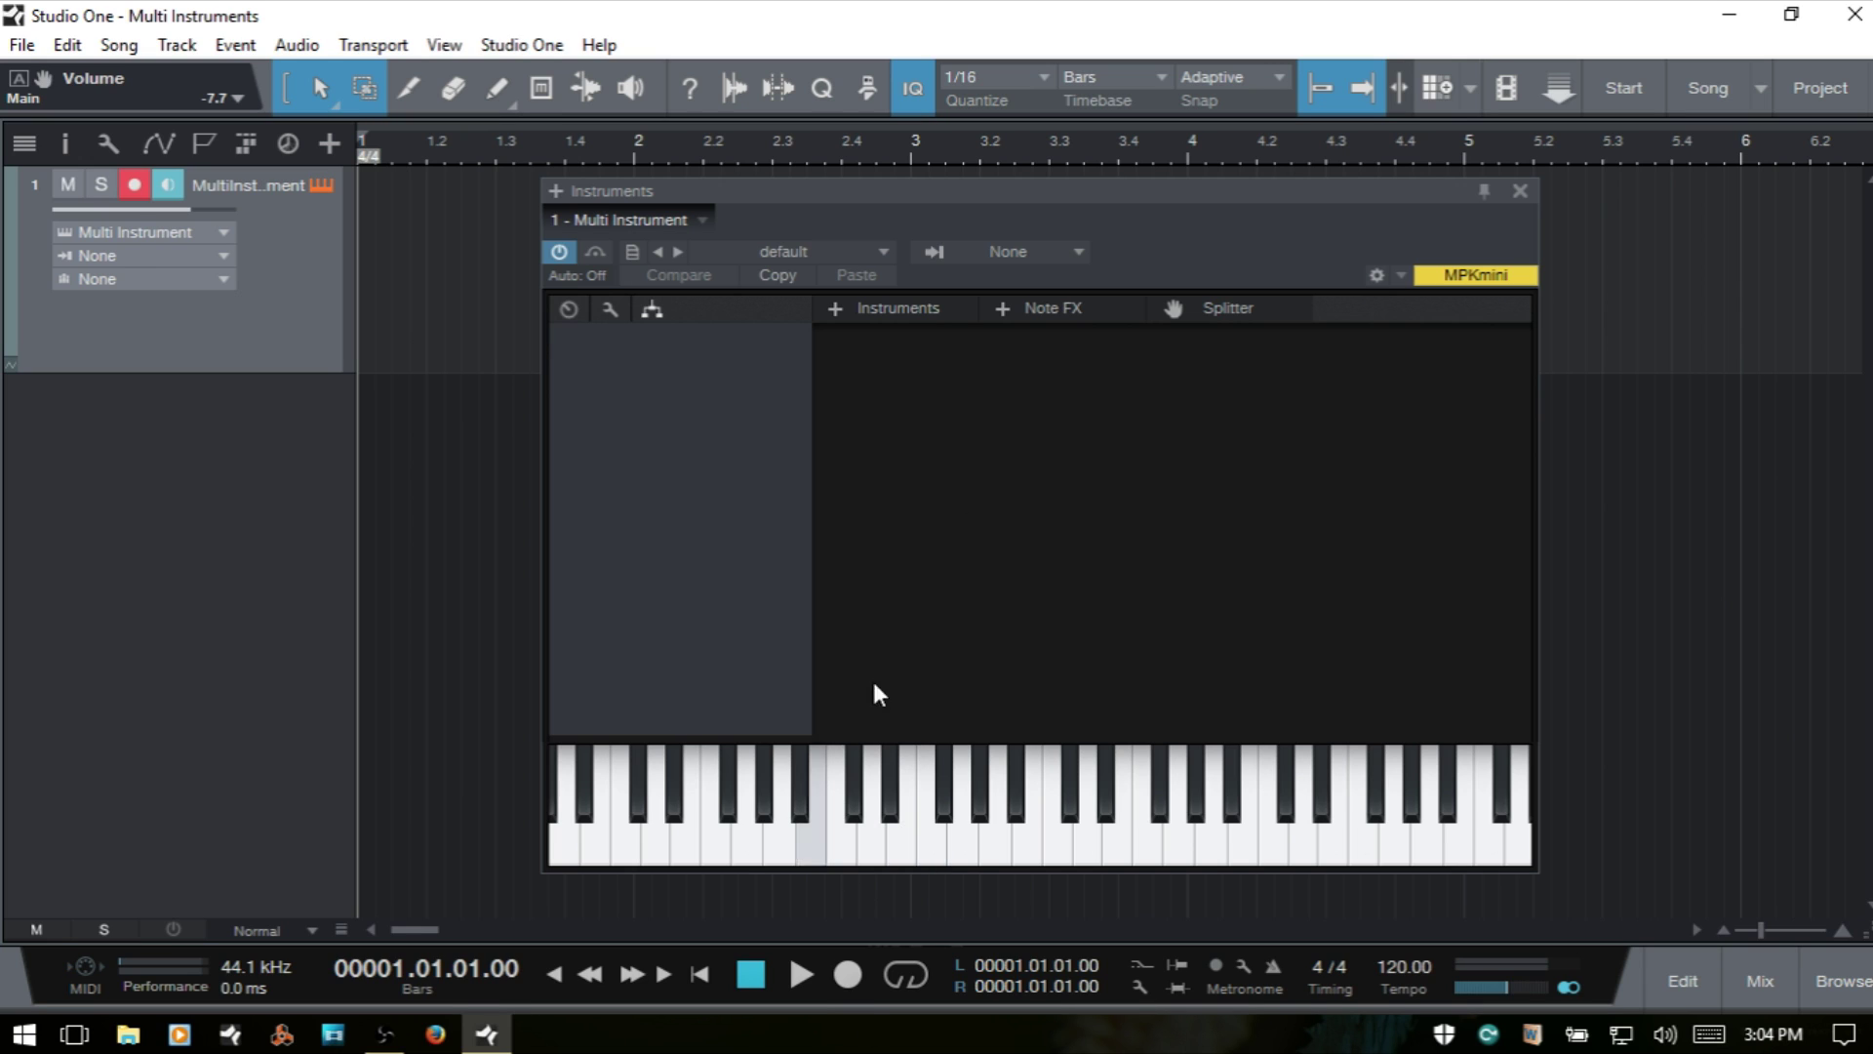
{"action": "left_click", "coordinate": [1079, 254]}
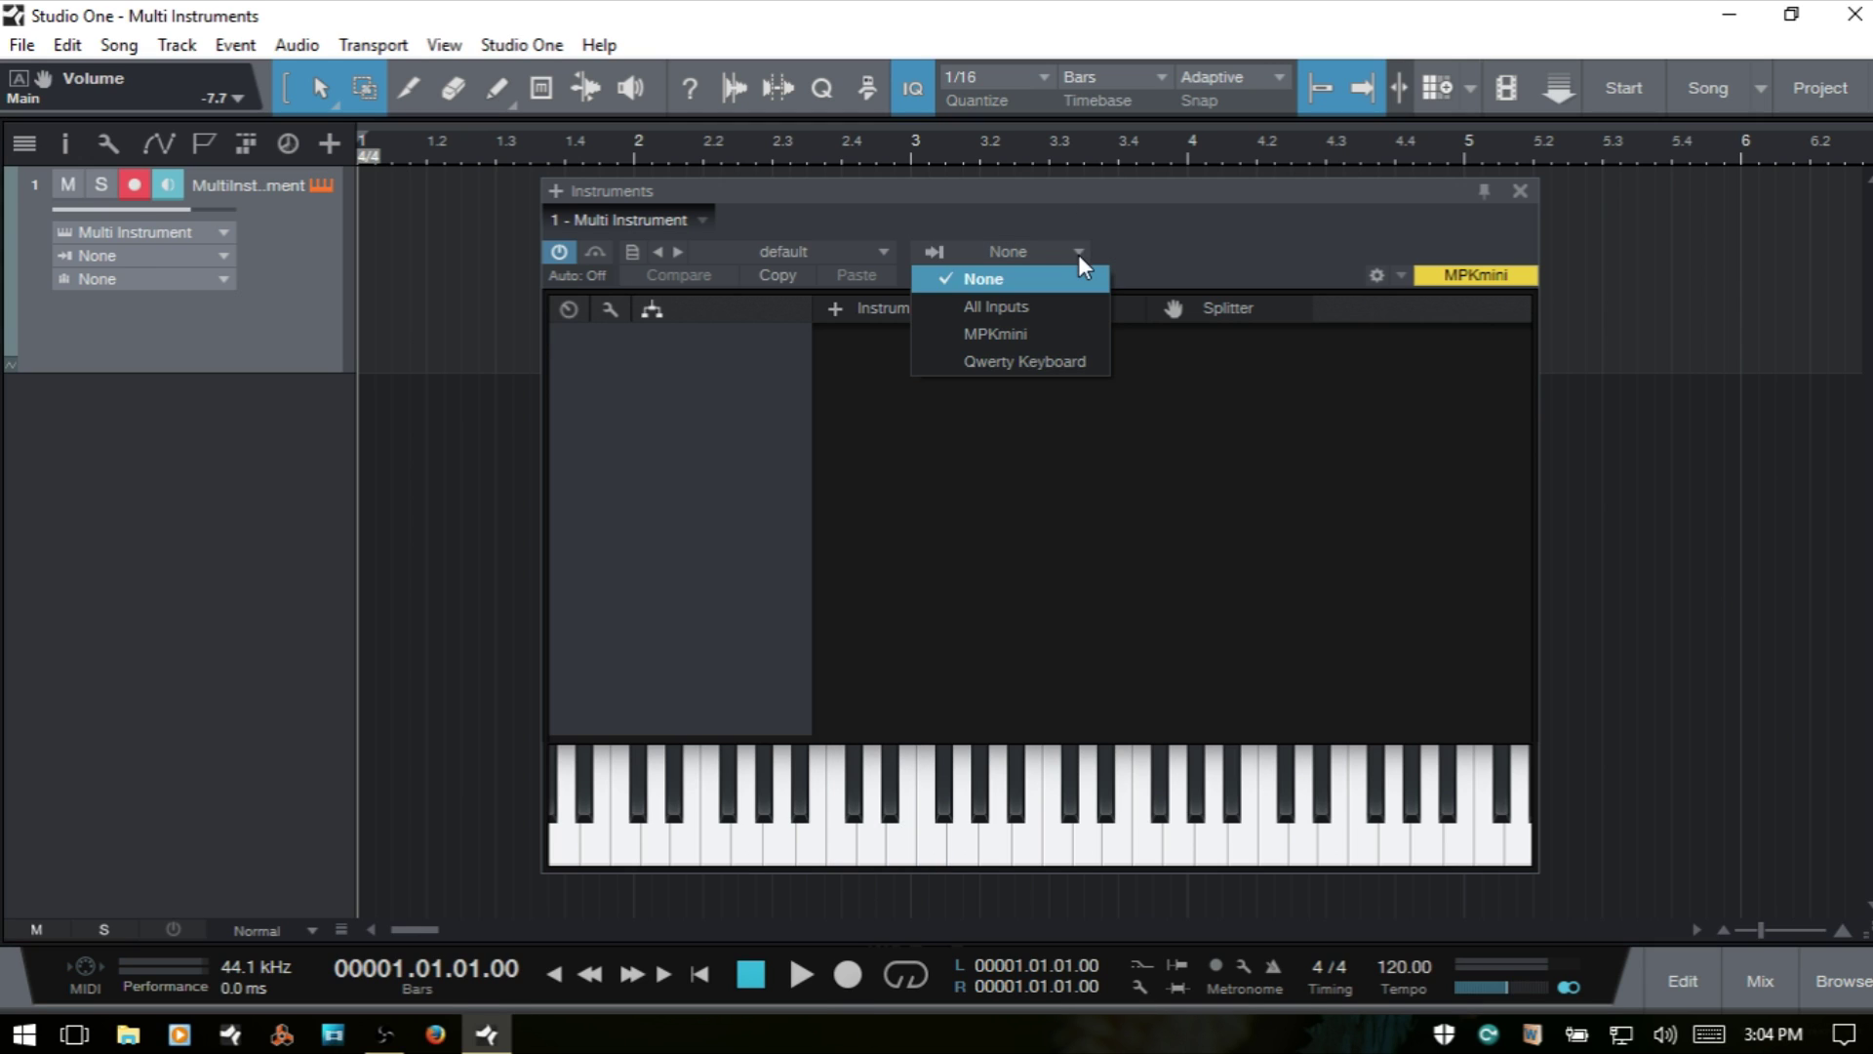
{"action": "left_click", "coordinate": [1022, 334]}
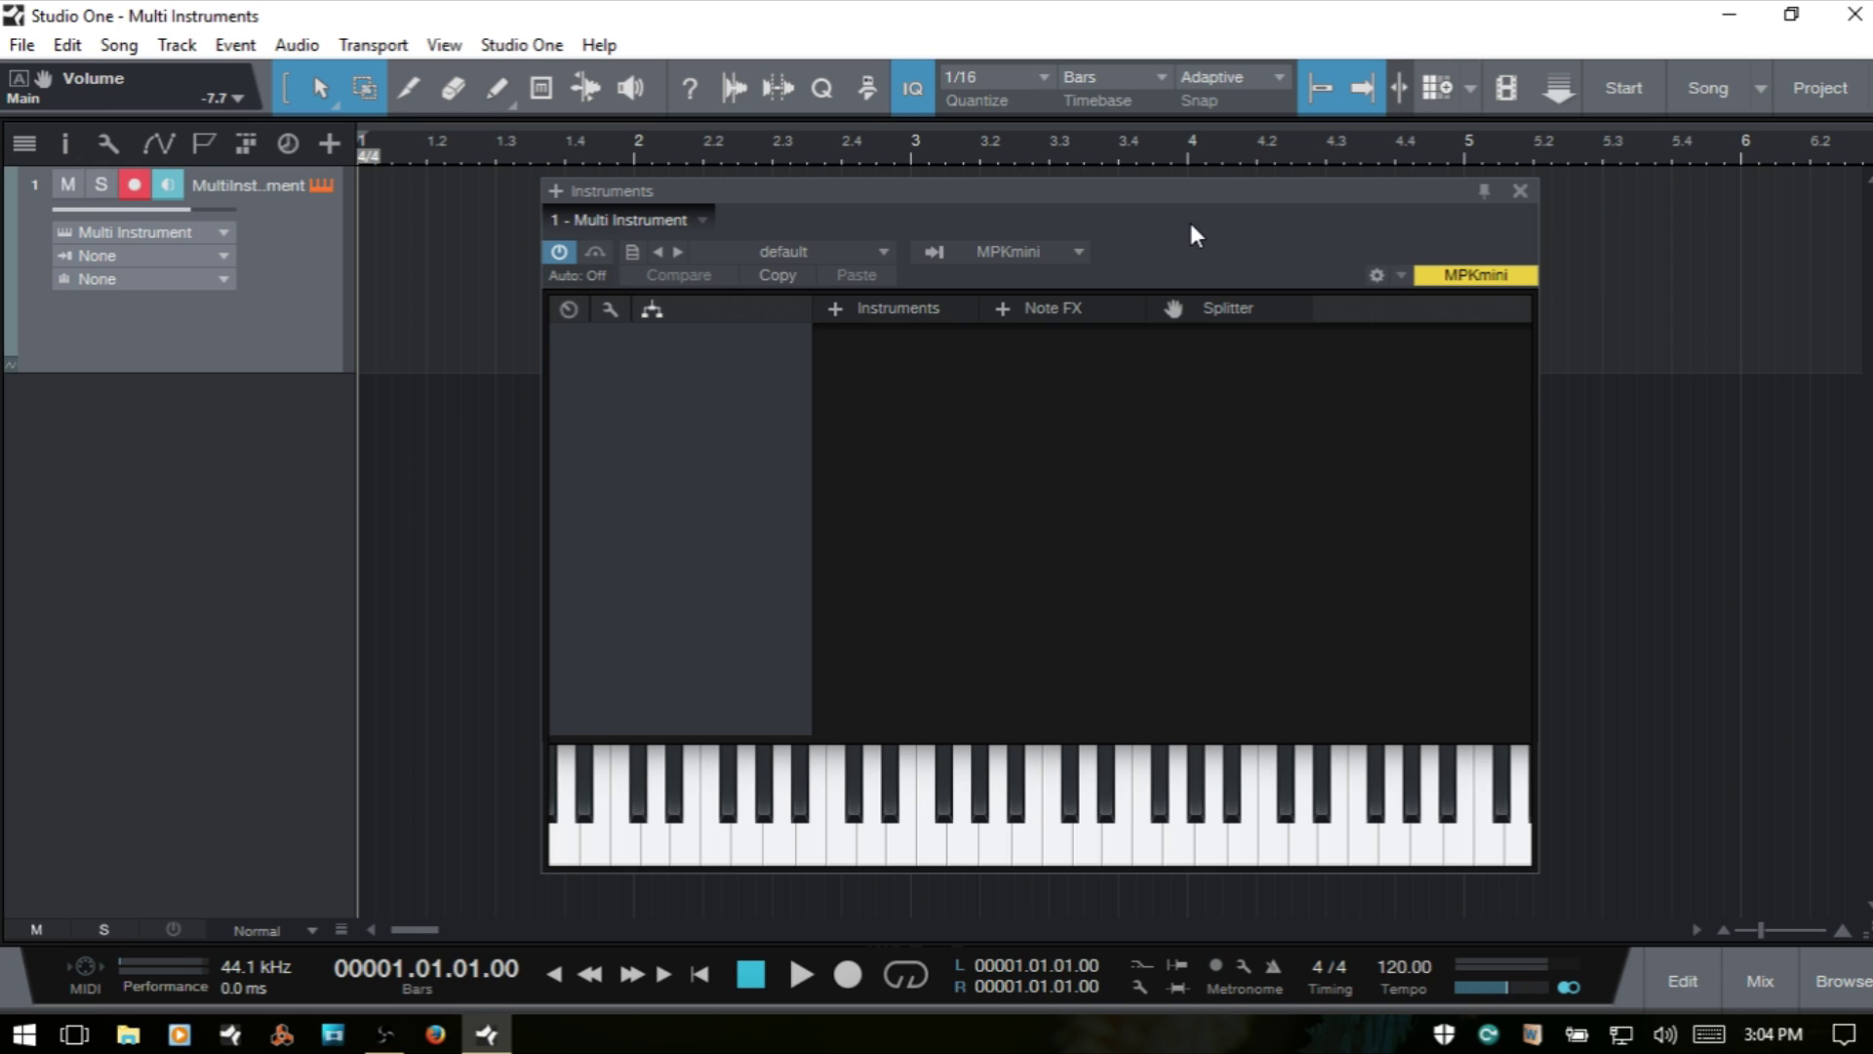
- Set the Multi Instrument's own input to None and the track's input to All Inputs
{"action": "left_click", "coordinate": [1079, 254]}
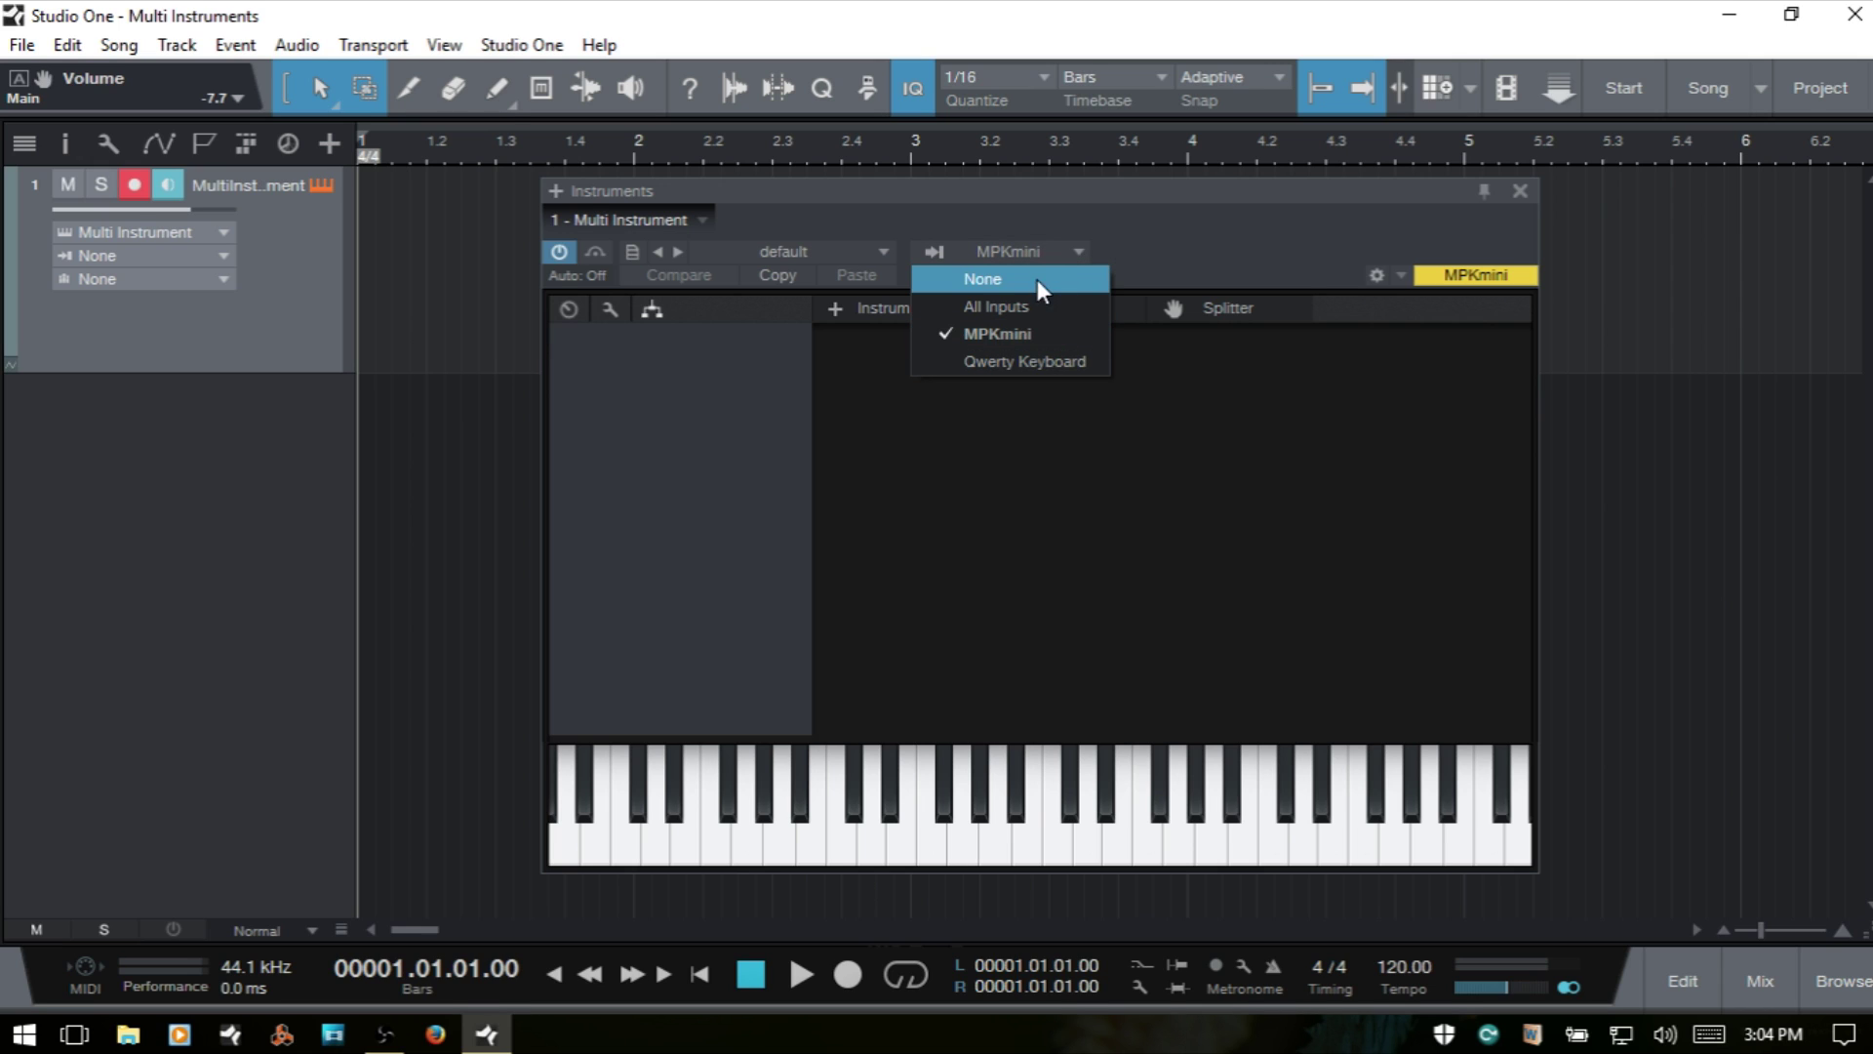
{"action": "left_click", "coordinate": [1025, 279]}
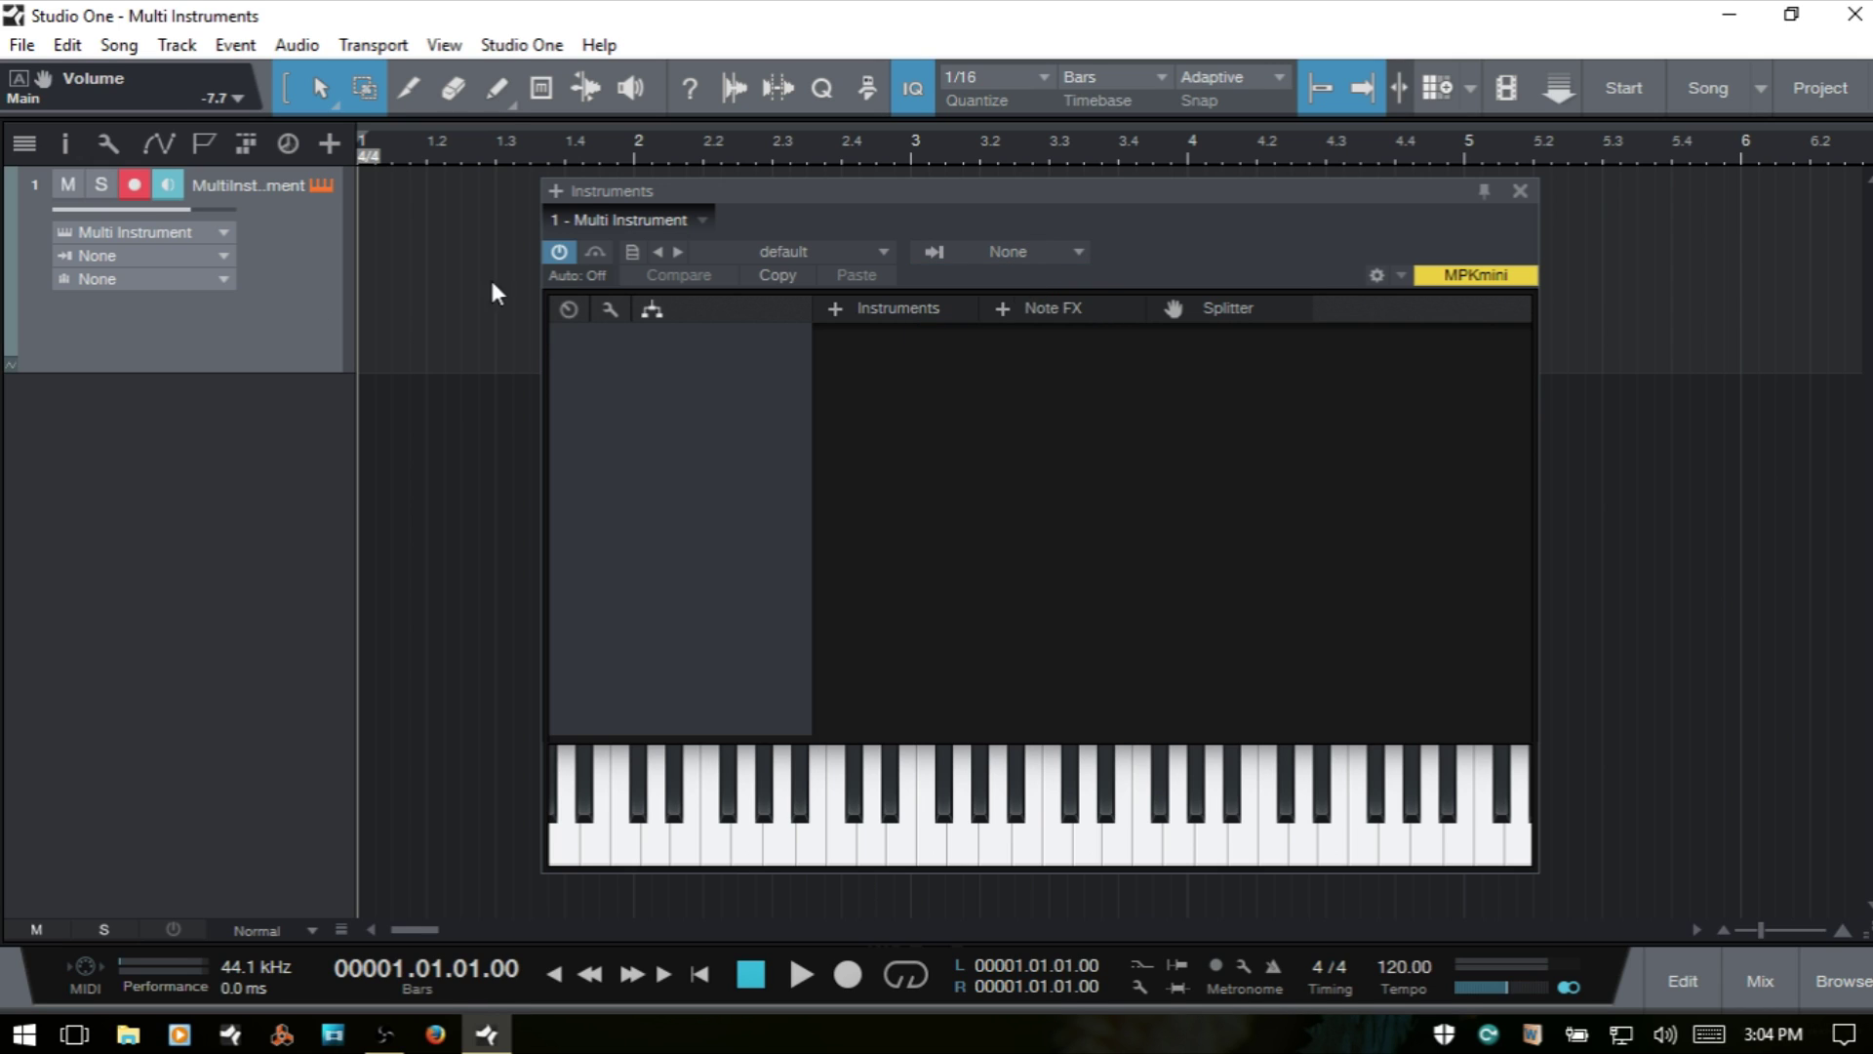
{"action": "left_click", "coordinate": [189, 257]}
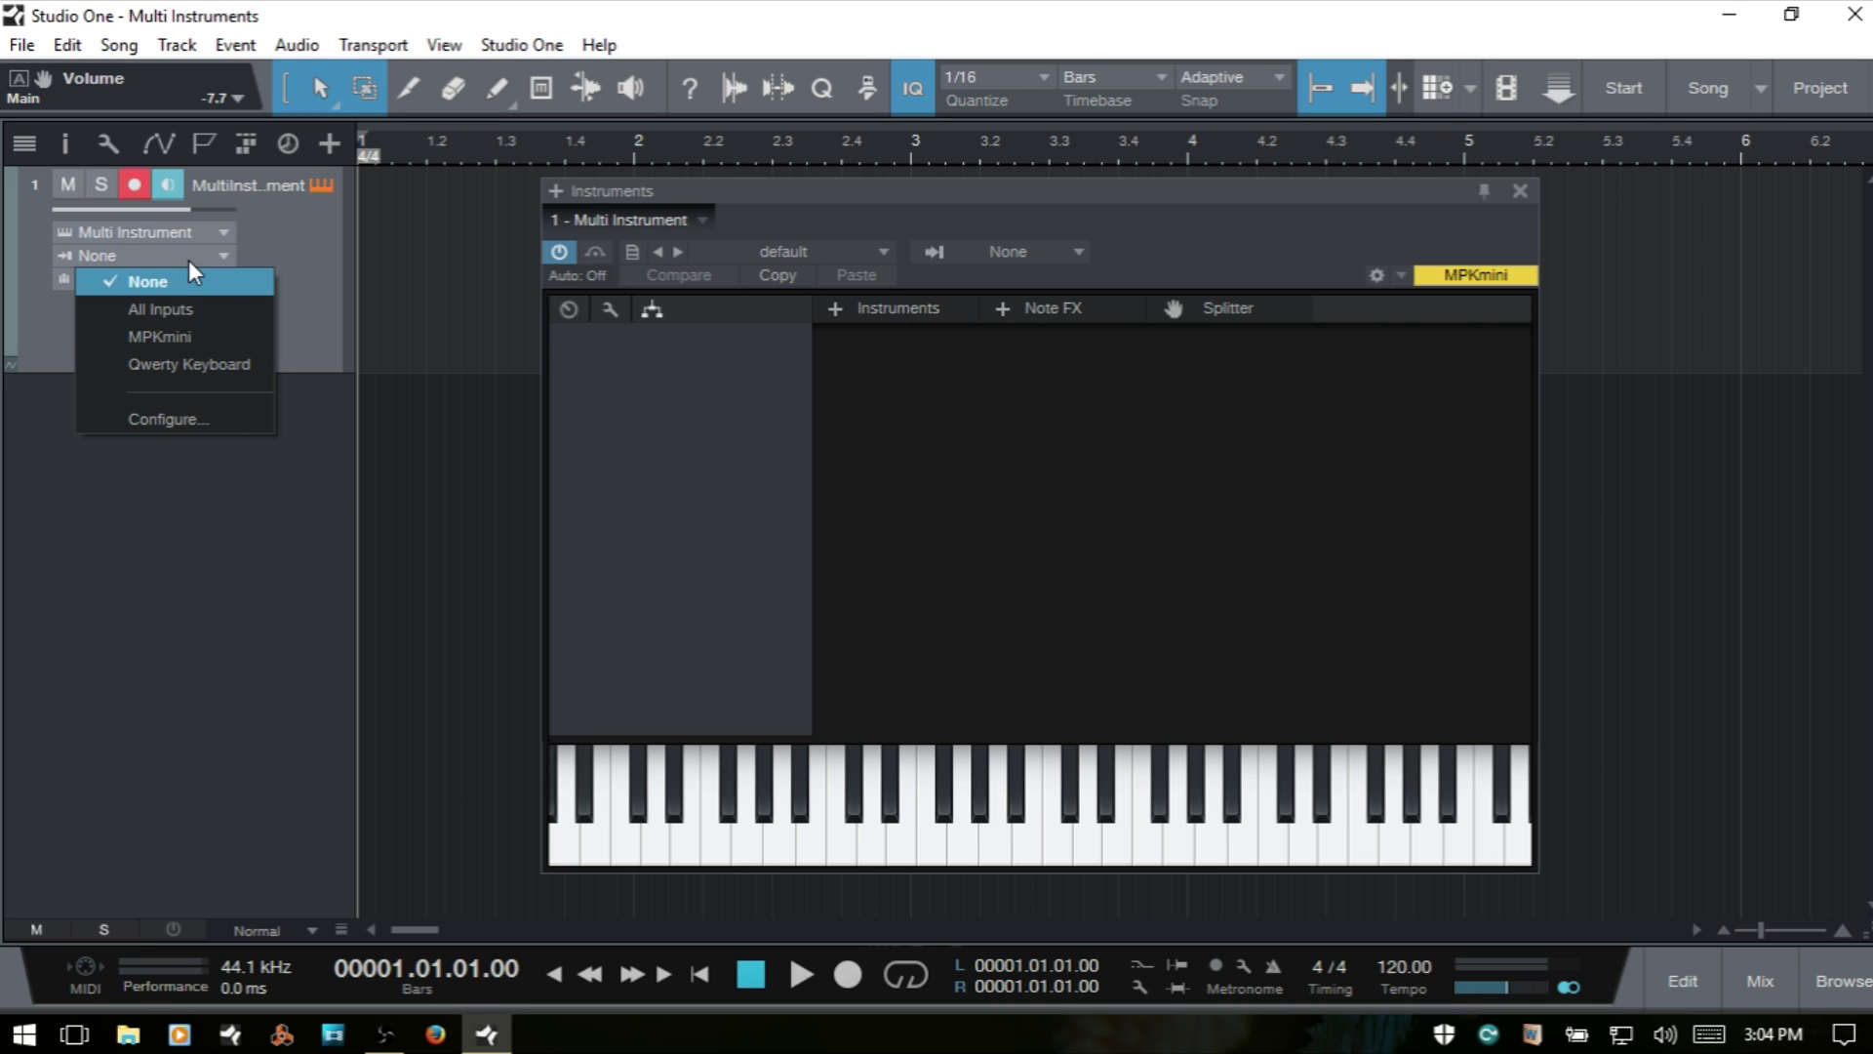
{"action": "left_click", "coordinate": [208, 308]}
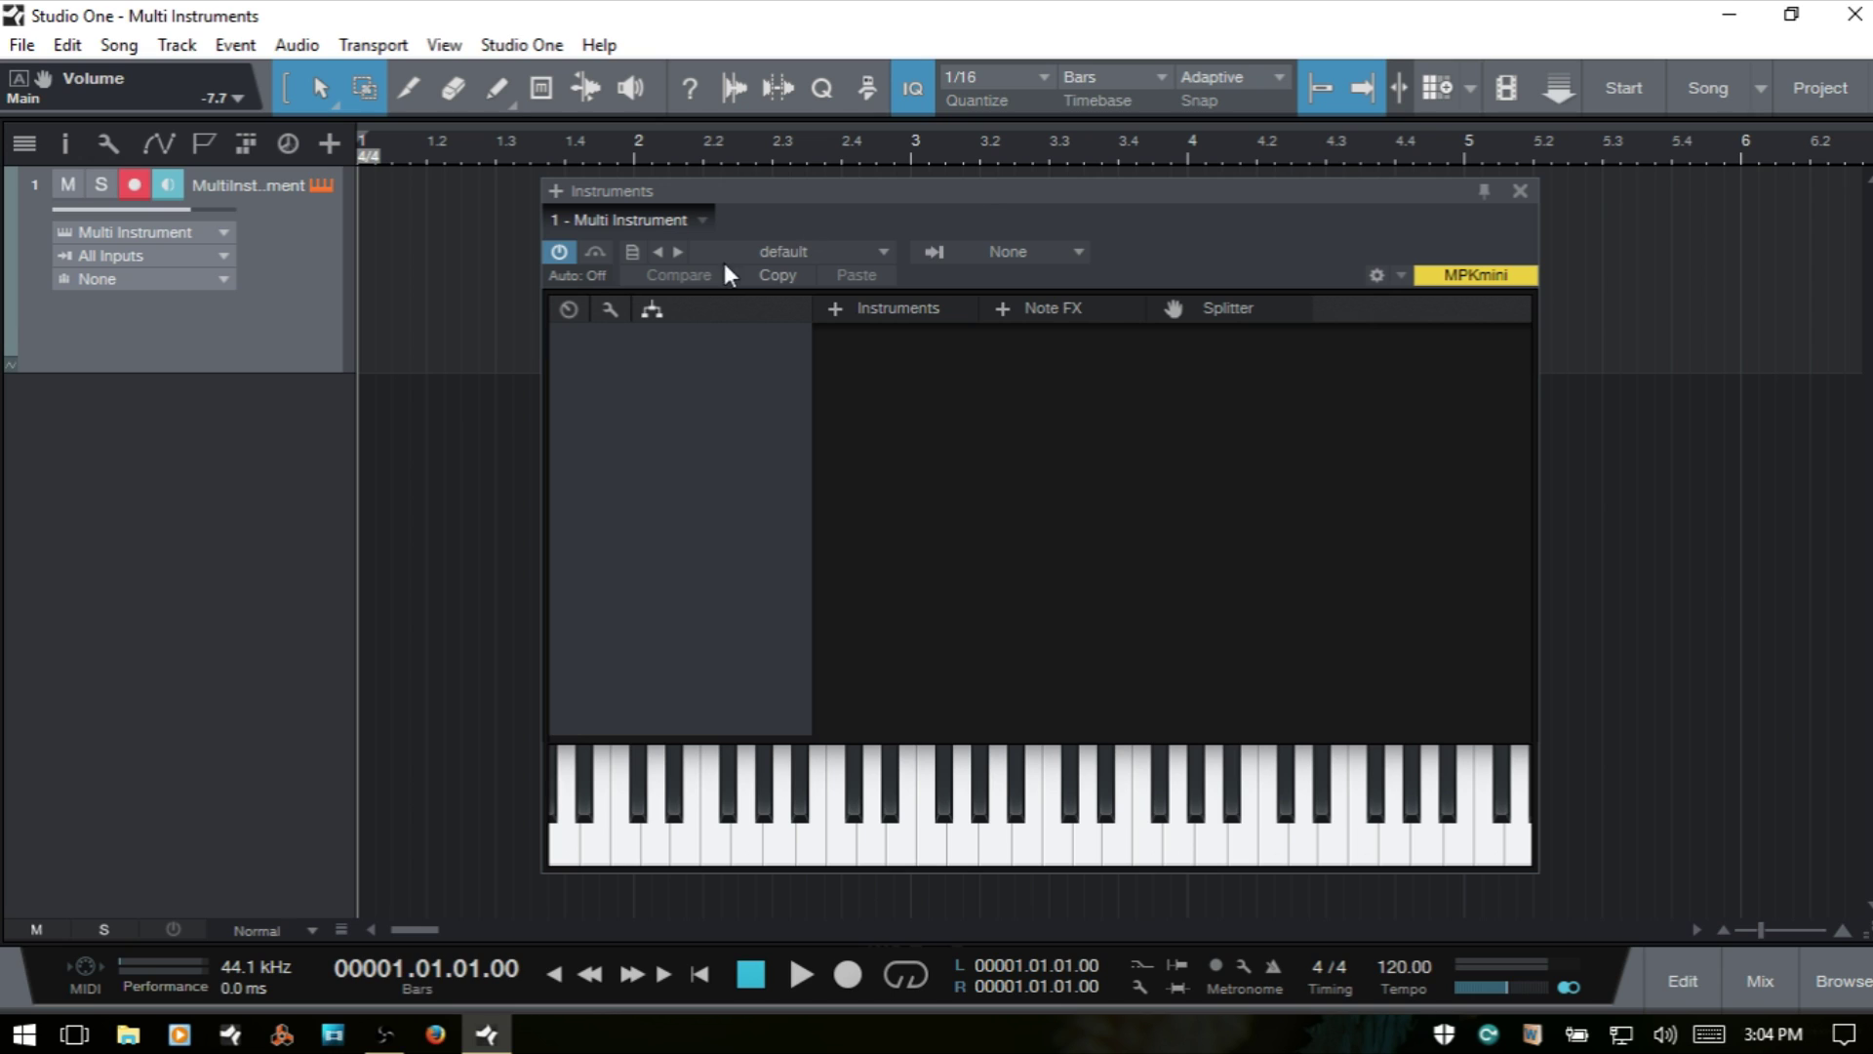
- Examine the Multi Instrument's automation modes, macro controls and macro mapping, and return to its instrument routing view
{"action": "left_click", "coordinate": [584, 273]}
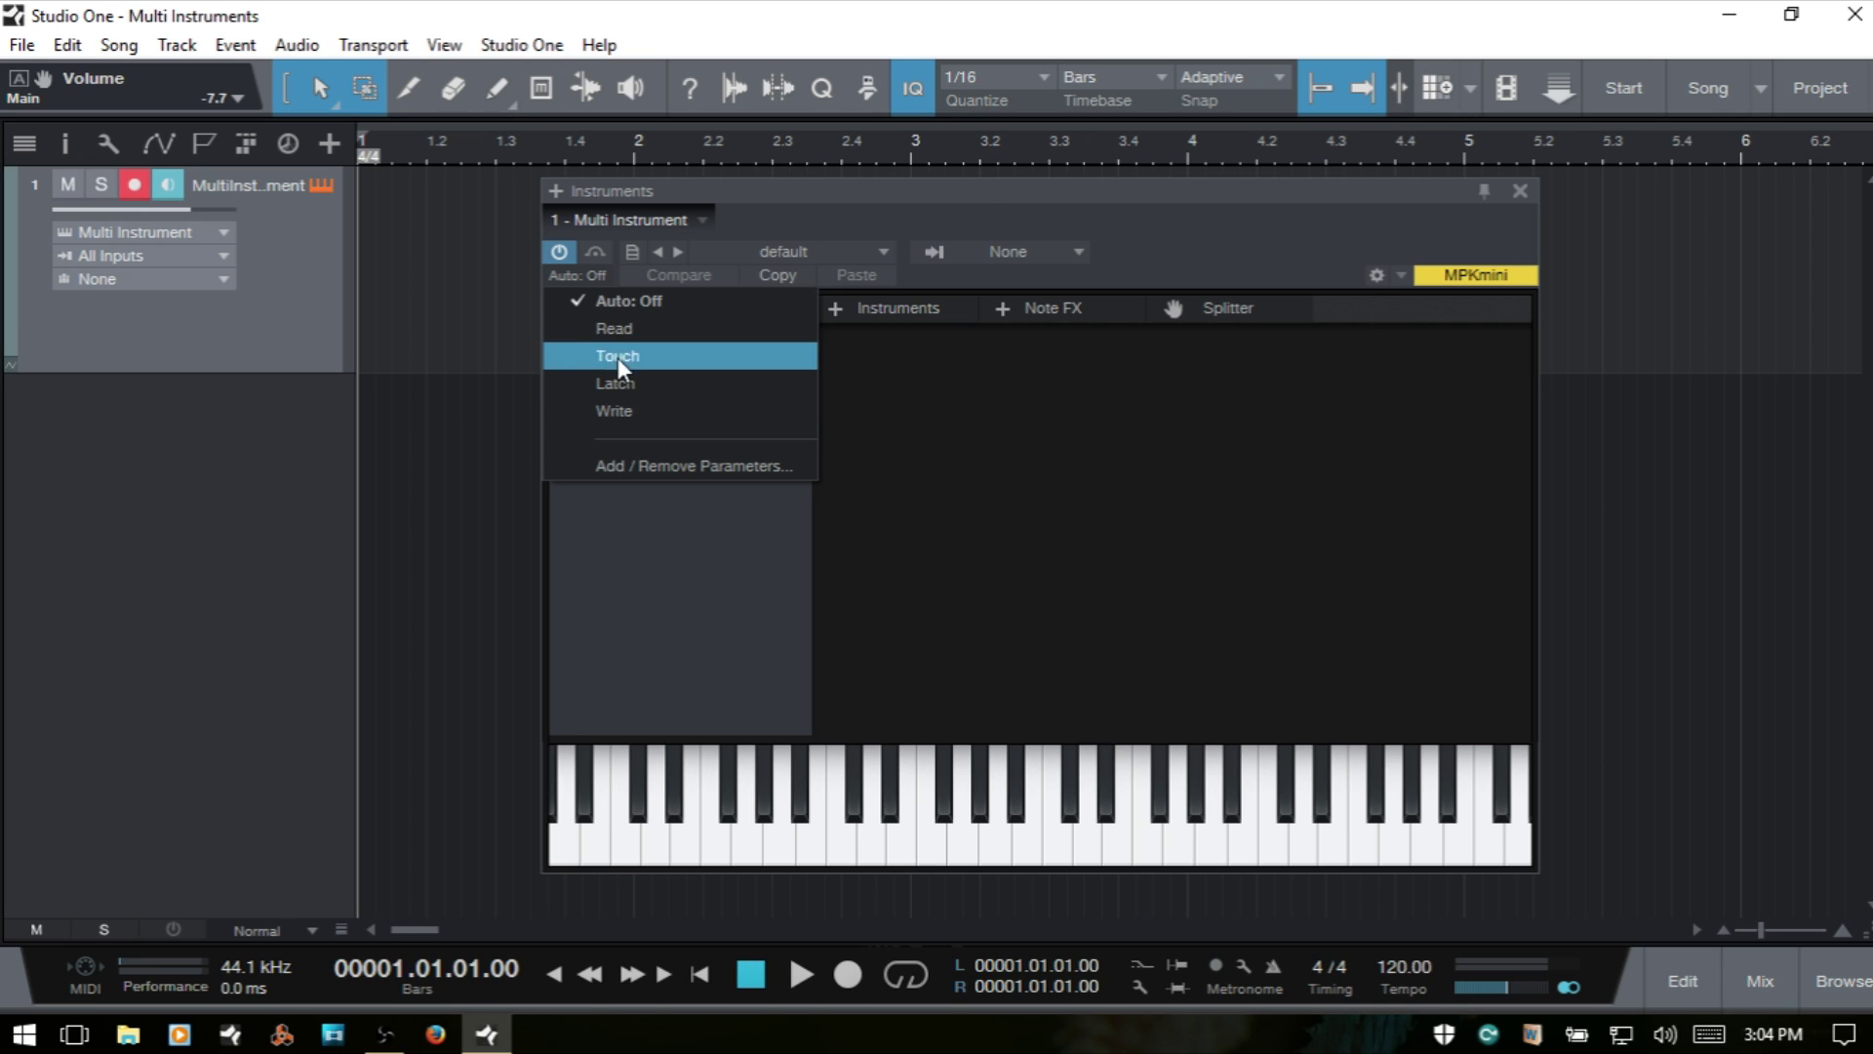
{"action": "left_click", "coordinate": [814, 198]}
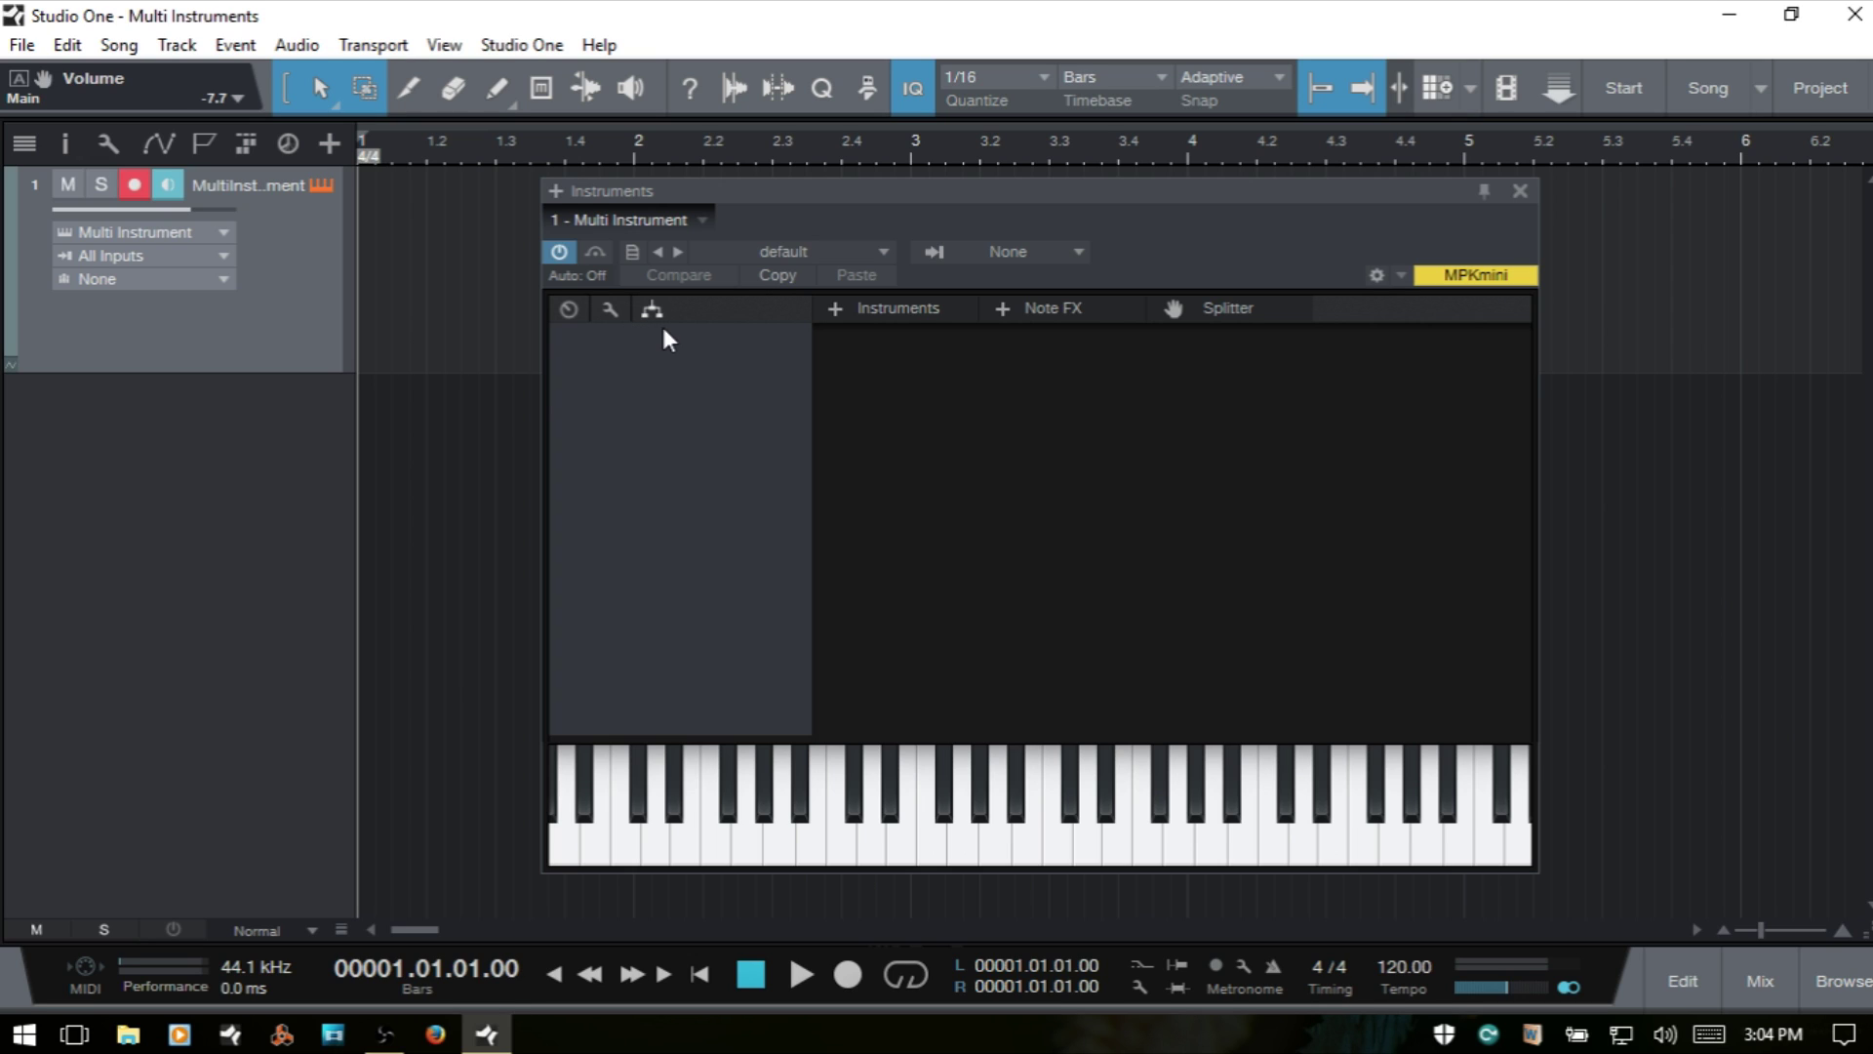
{"action": "left_click", "coordinate": [571, 310]}
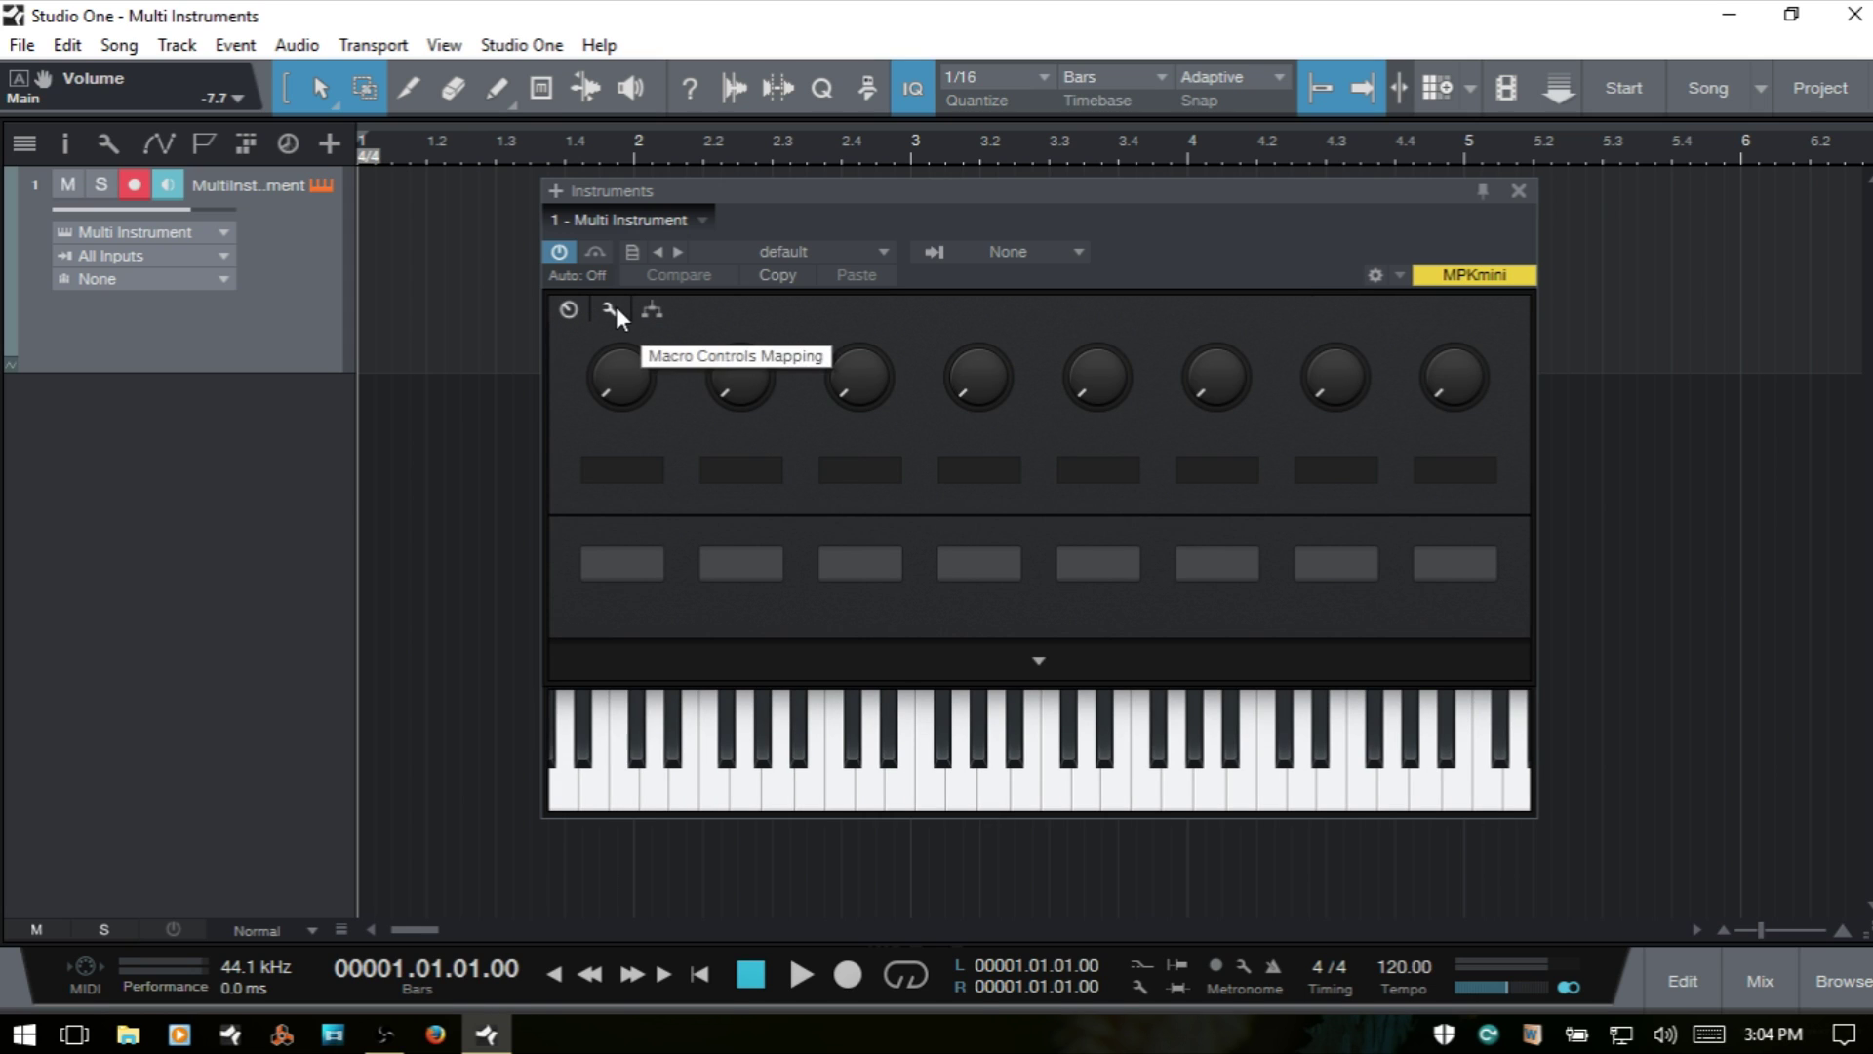
{"action": "left_click", "coordinate": [617, 306]}
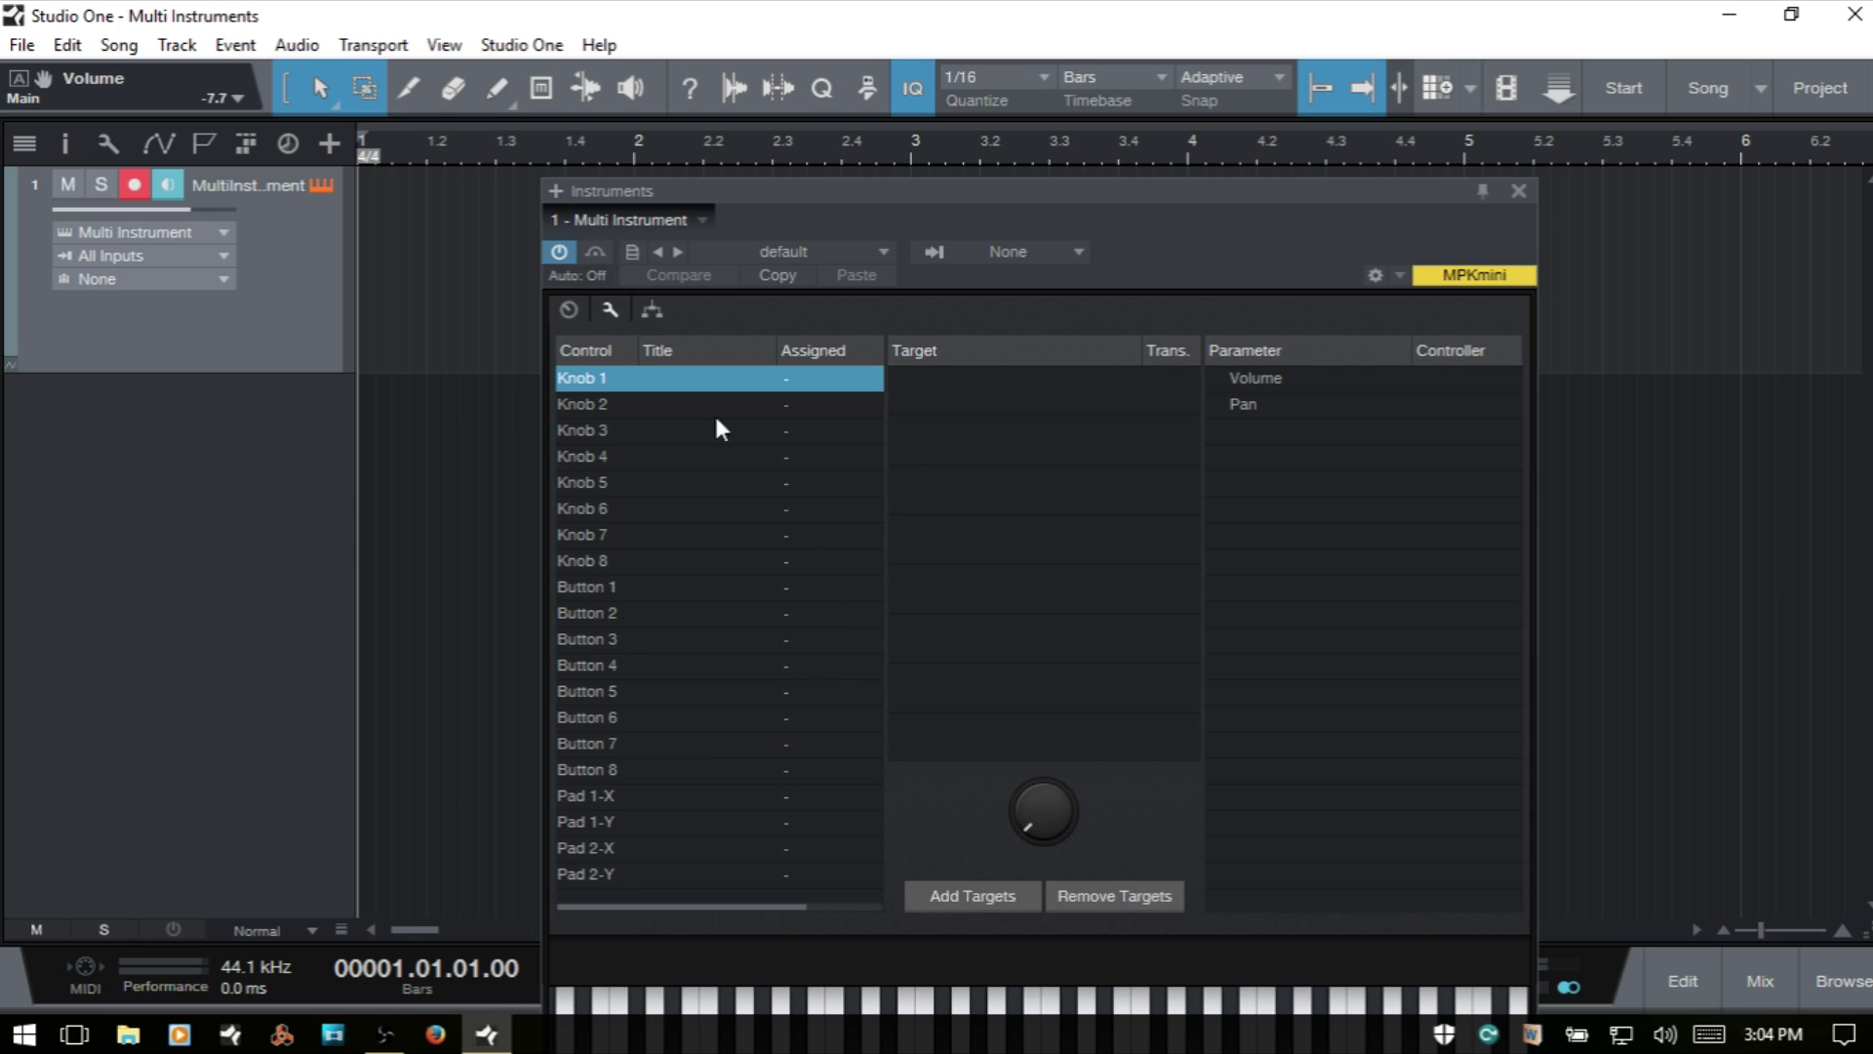
{"action": "left_click", "coordinate": [655, 313]}
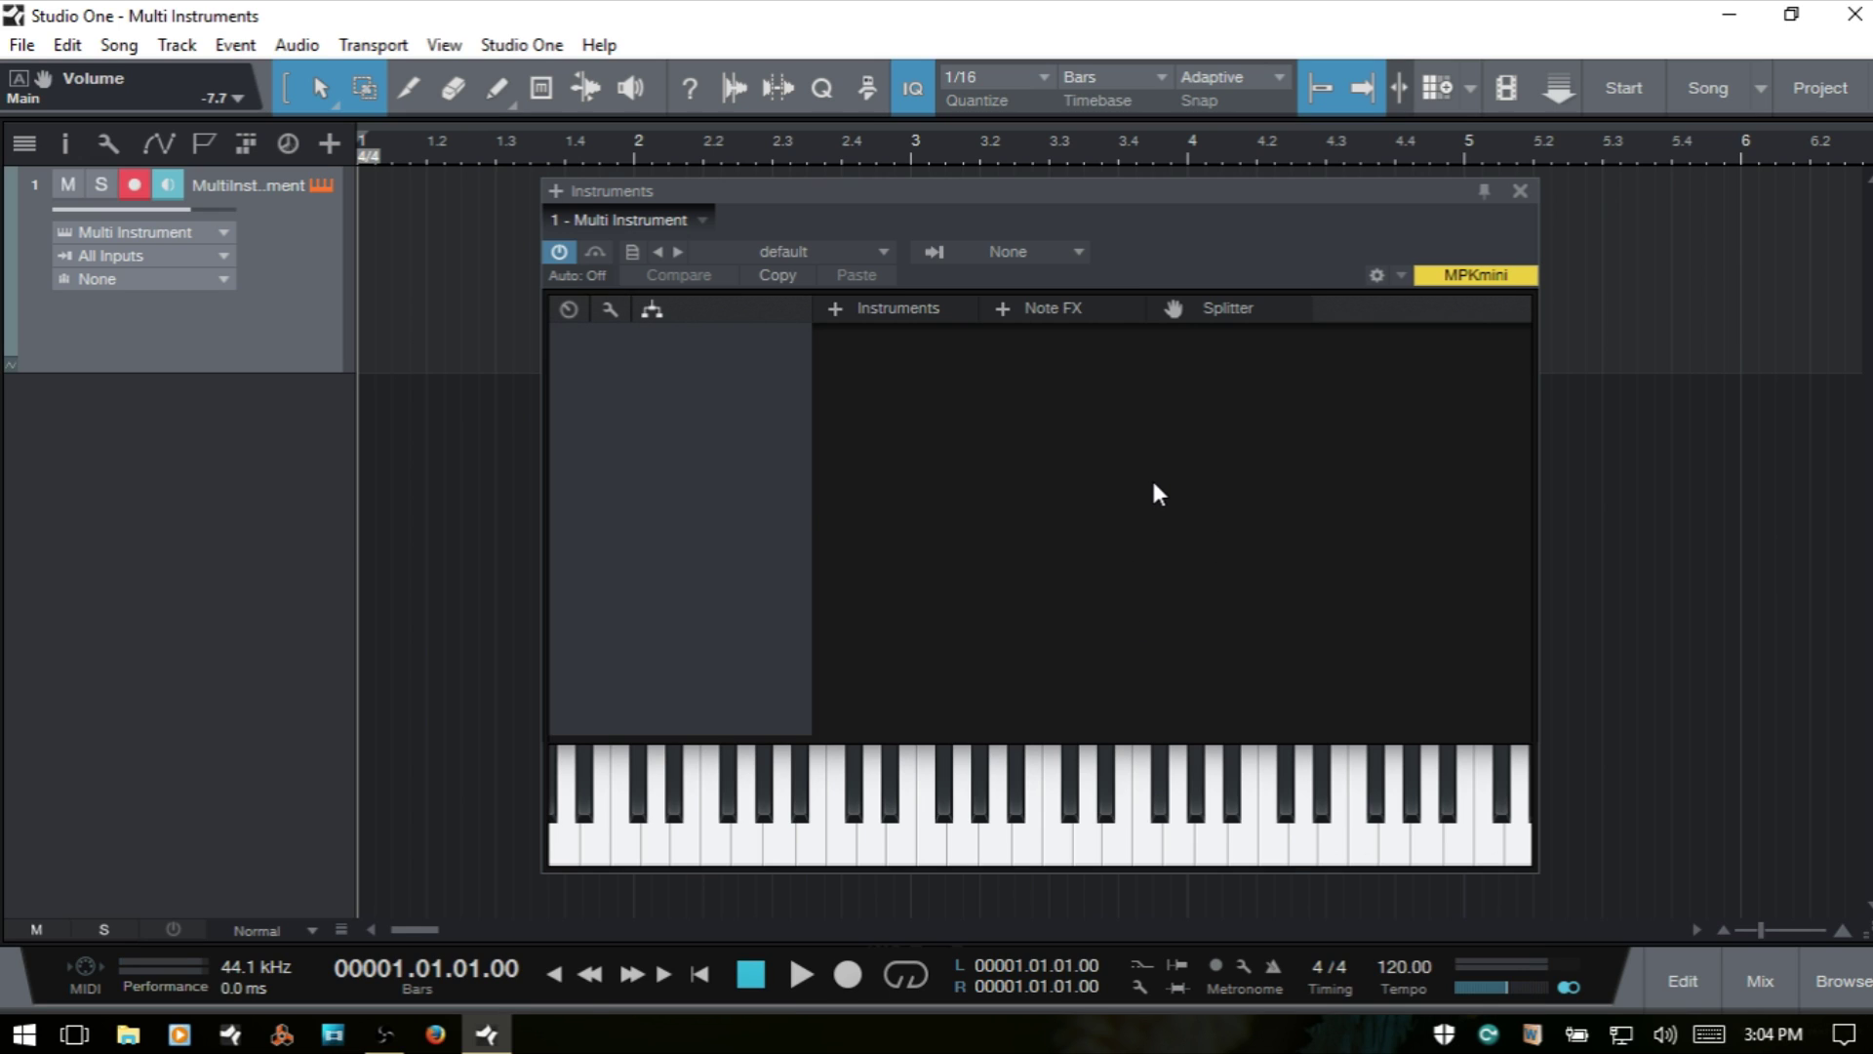
{"action": "left_click_drag", "start_coordinate": [993, 198], "coordinate": [832, 115]}
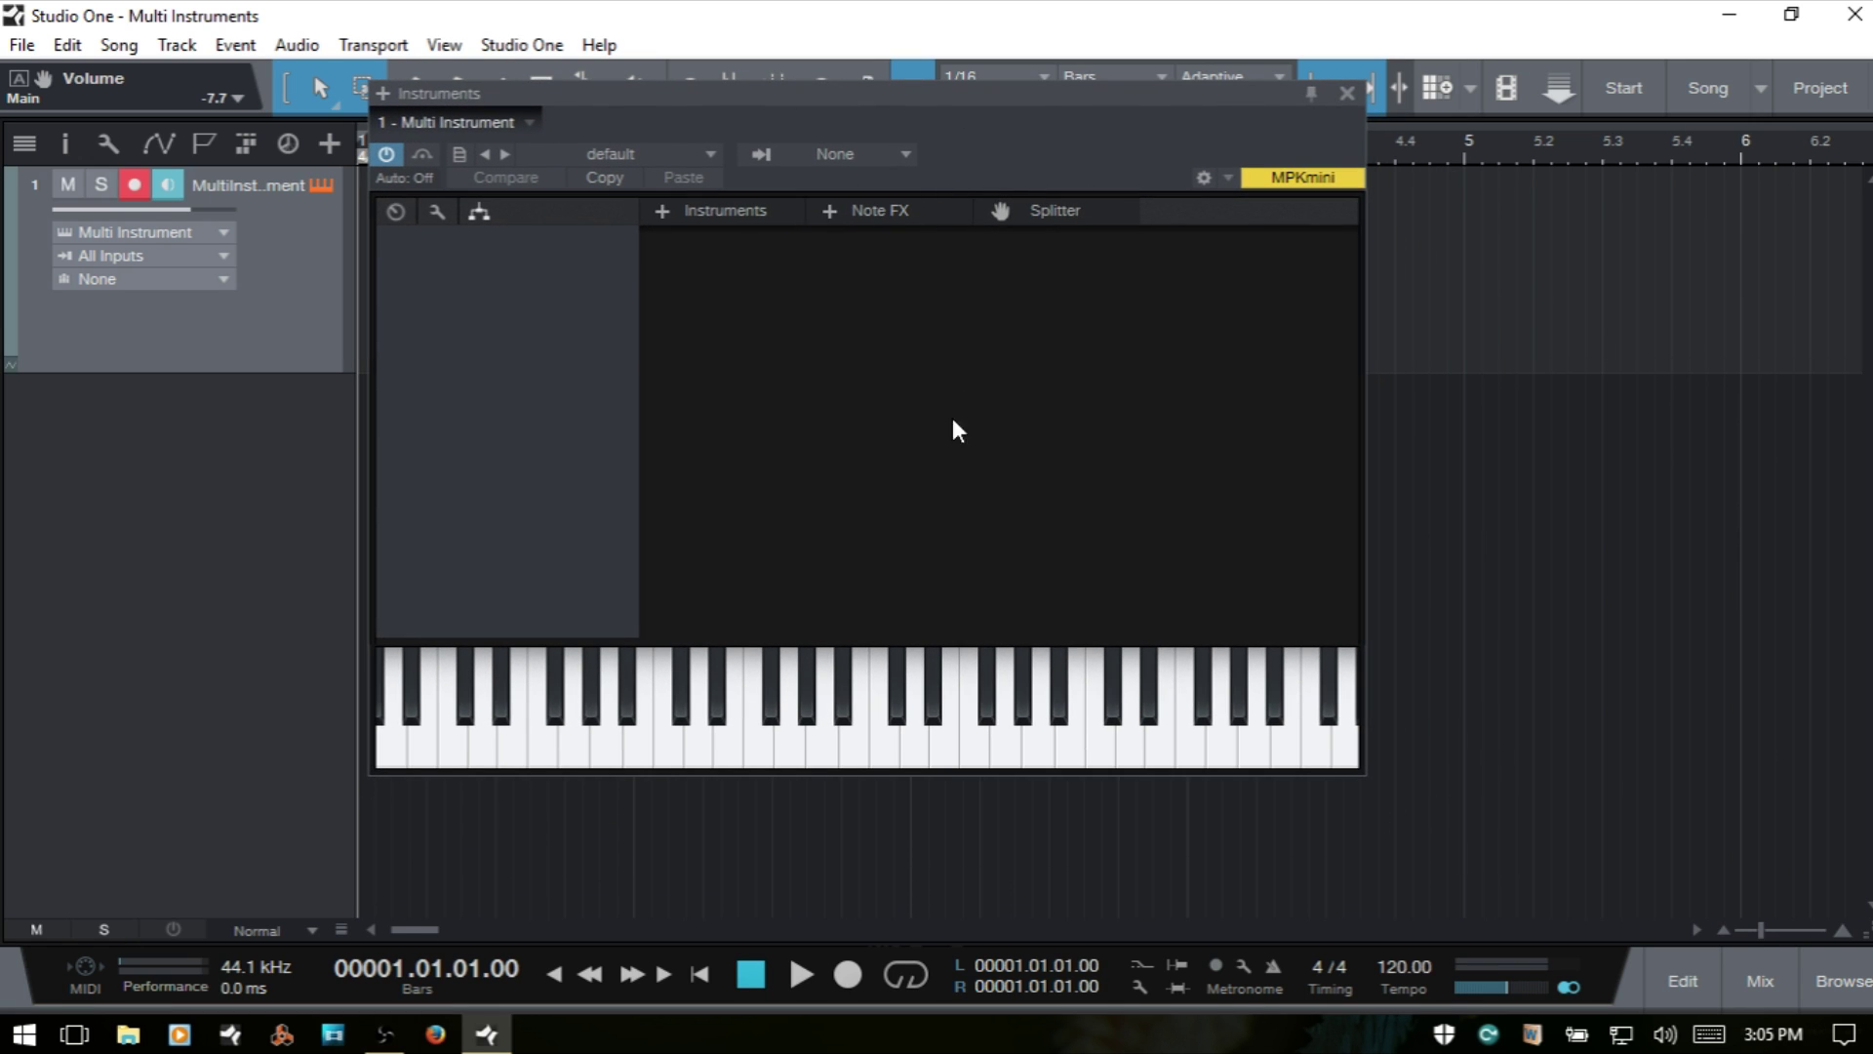
- Enlarge the Multi Instrument window, add PreSonus Mojito as its first instrument, and move the window slightly lower
{"action": "left_click_drag", "start_coordinate": [1364, 772], "coordinate": [1540, 910]}
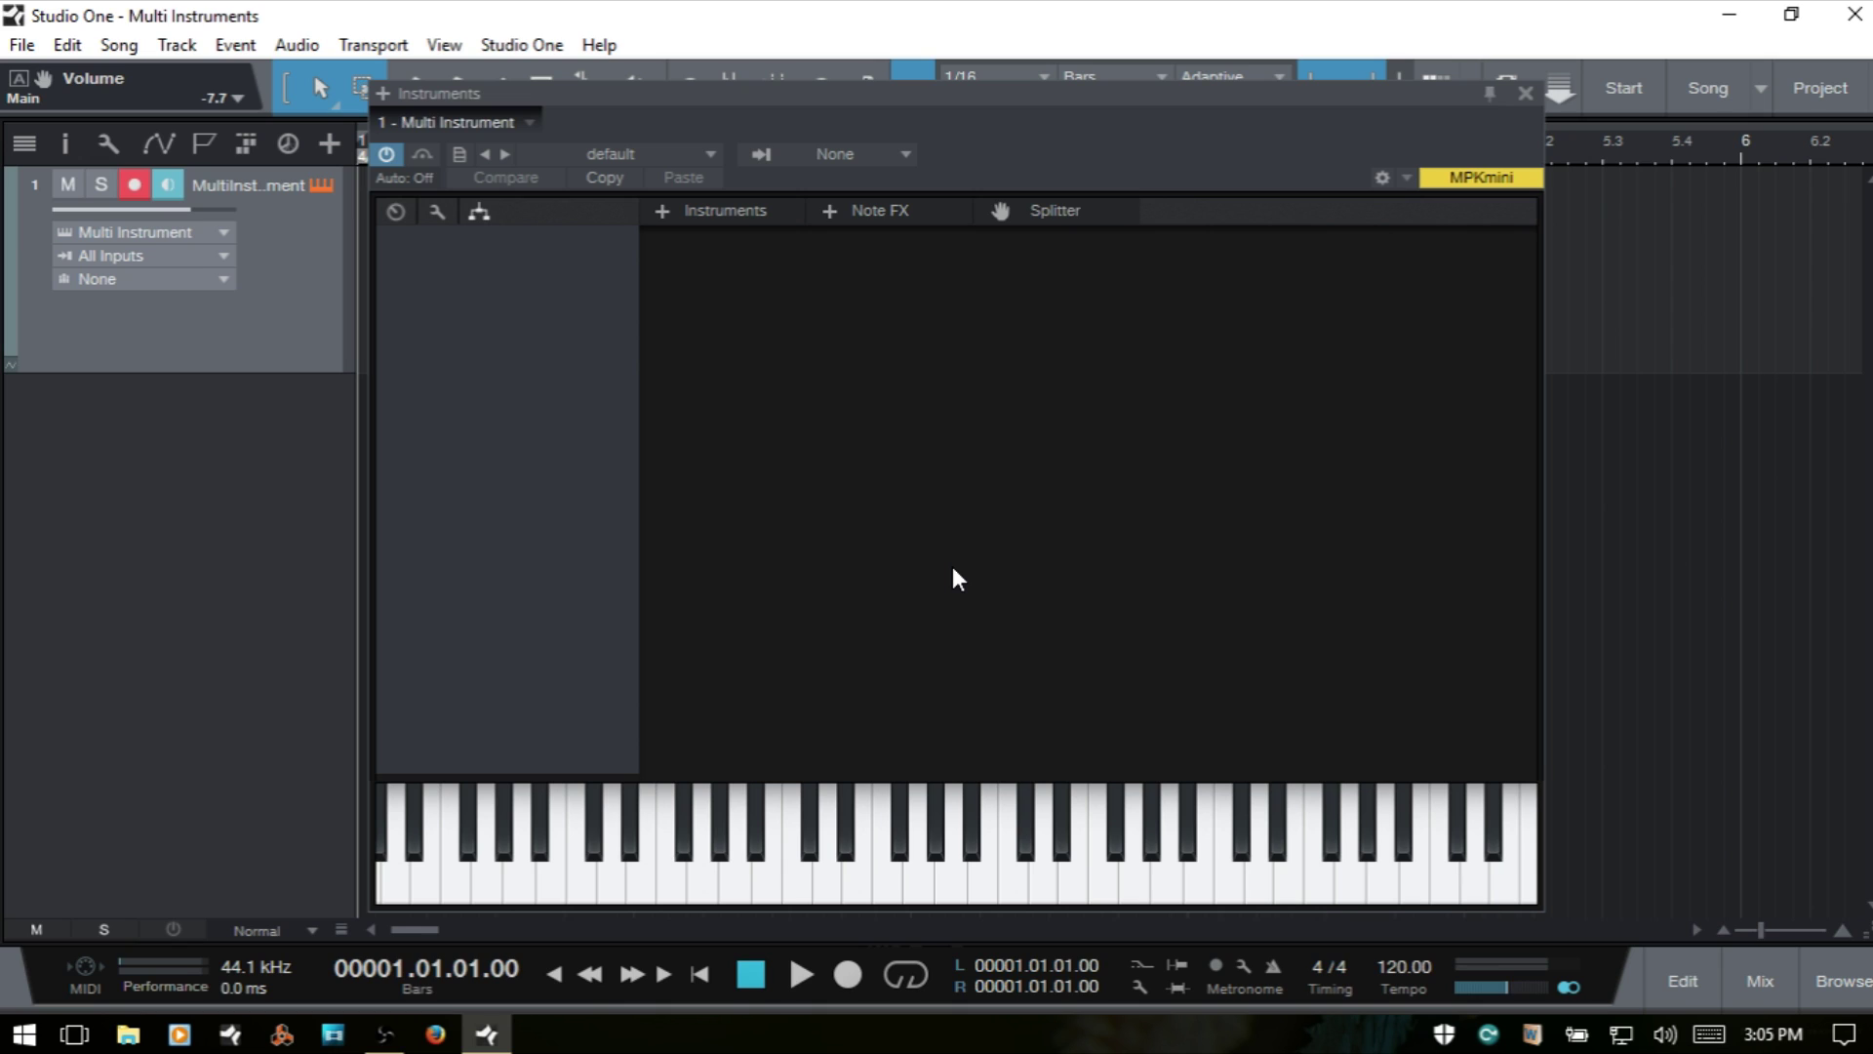
{"action": "left_click", "coordinate": [695, 214]}
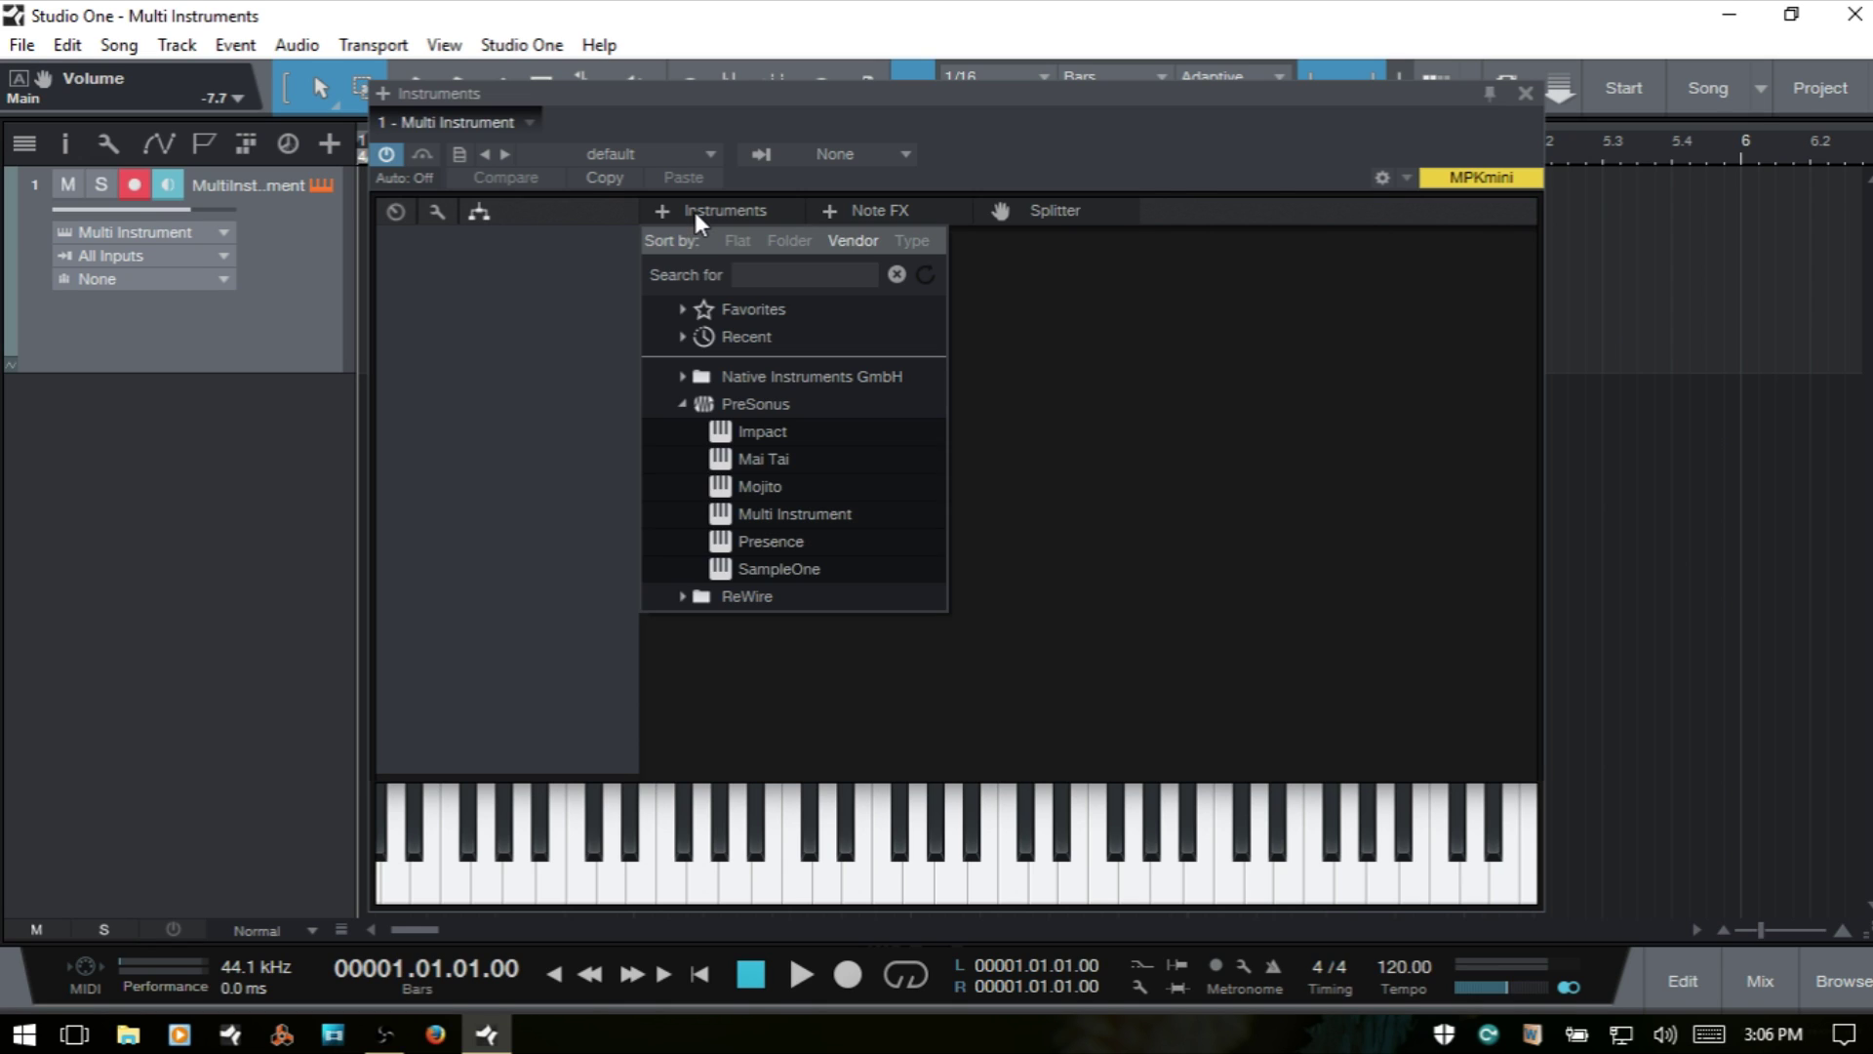
{"action": "left_click", "coordinate": [781, 490]}
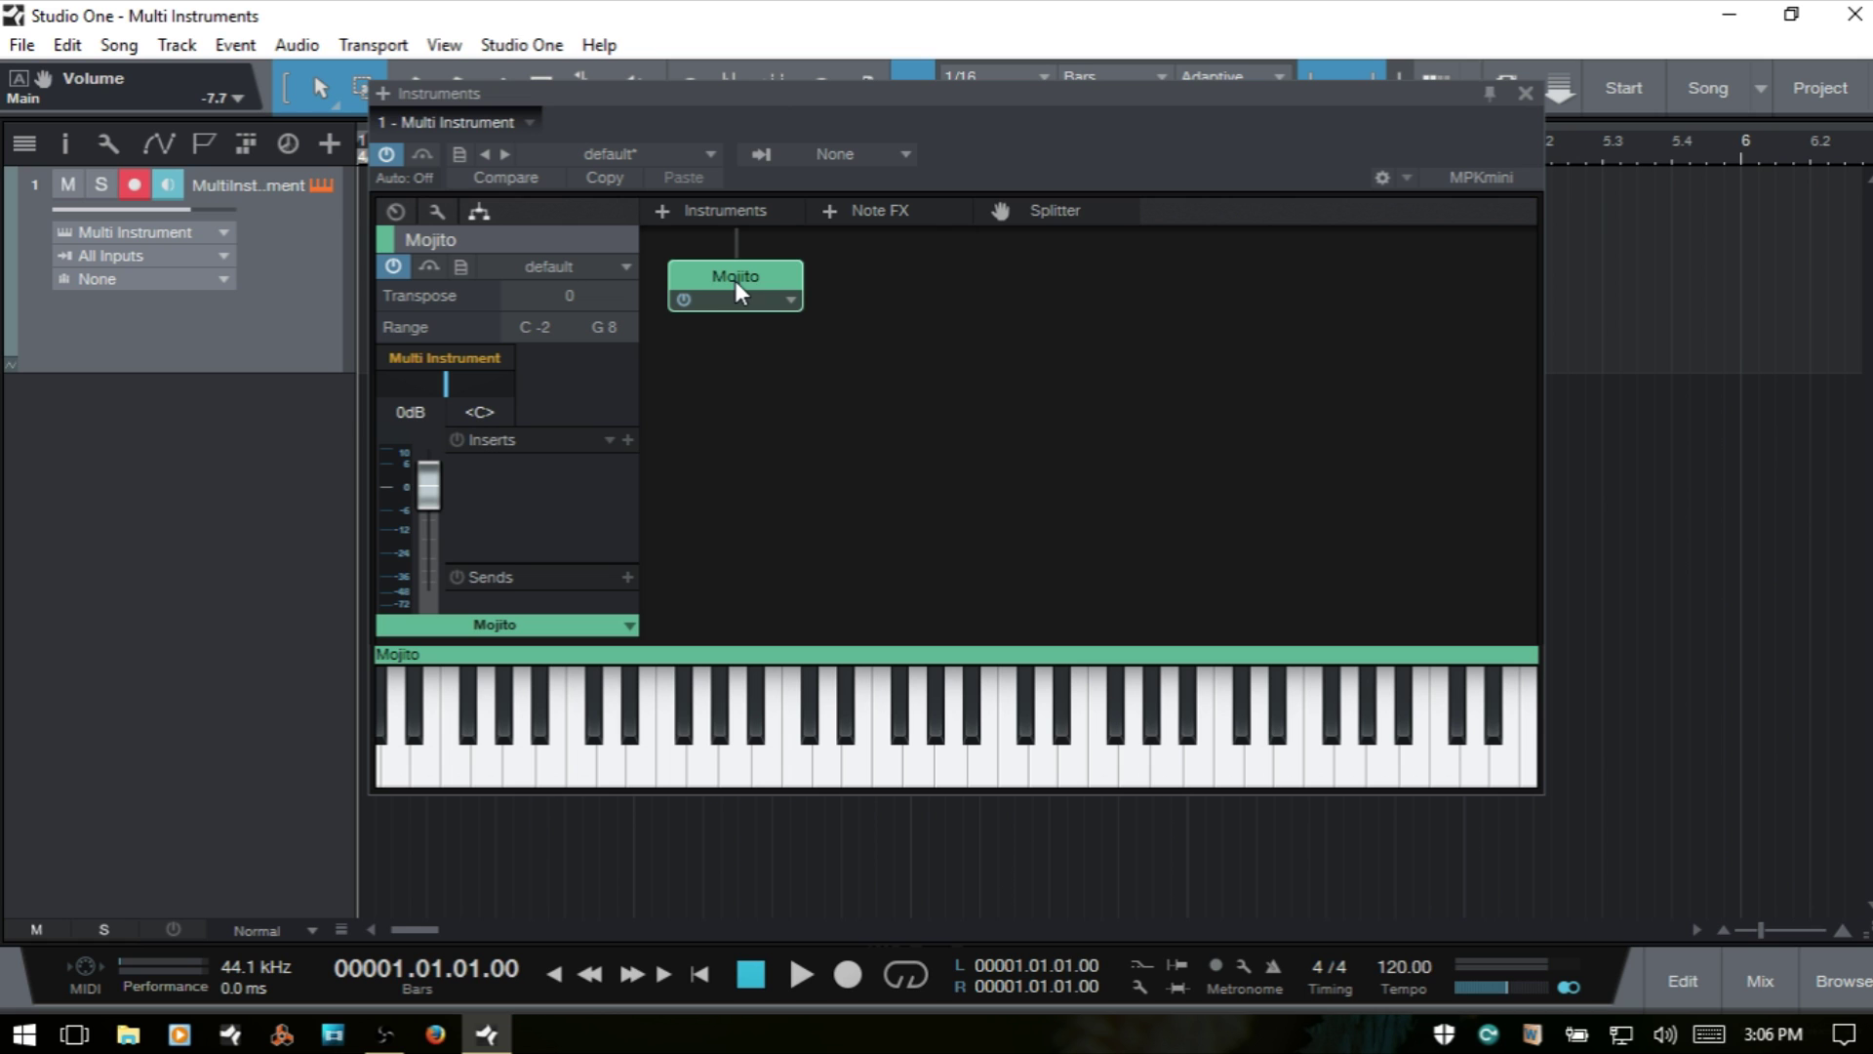
{"action": "mouse_move", "coordinate": [940, 97]}
{"action": "left_mouse_down"}
{"action": "mouse_move", "coordinate": [850, 487]}
{"action": "mouse_move", "coordinate": [866, 593]}
{"action": "mouse_move", "coordinate": [909, 476]}
{"action": "mouse_move", "coordinate": [911, 225]}
{"action": "mouse_move", "coordinate": [951, 114]}
{"action": "left_mouse_up"}
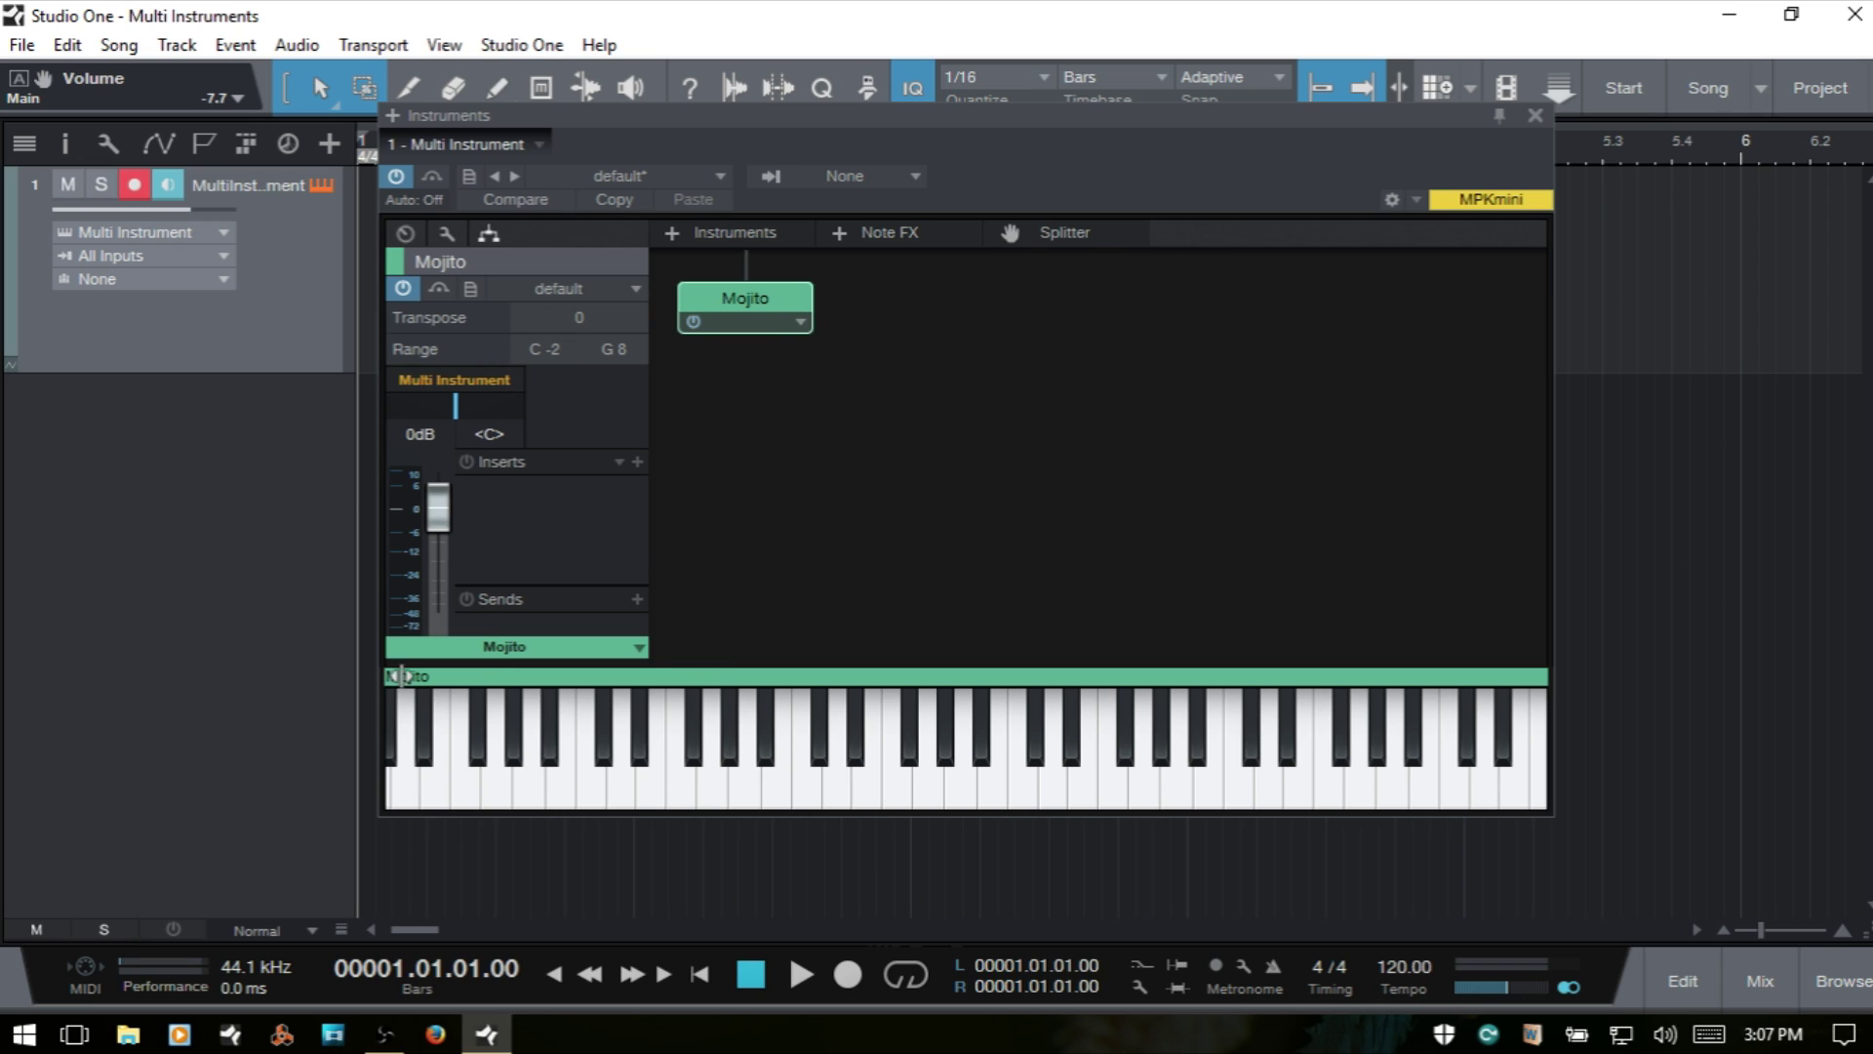
- Change Mojito's colour to dark red
{"action": "left_click", "coordinate": [396, 263]}
{"action": "left_click", "coordinate": [396, 264]}
{"action": "left_click", "coordinate": [484, 646]}
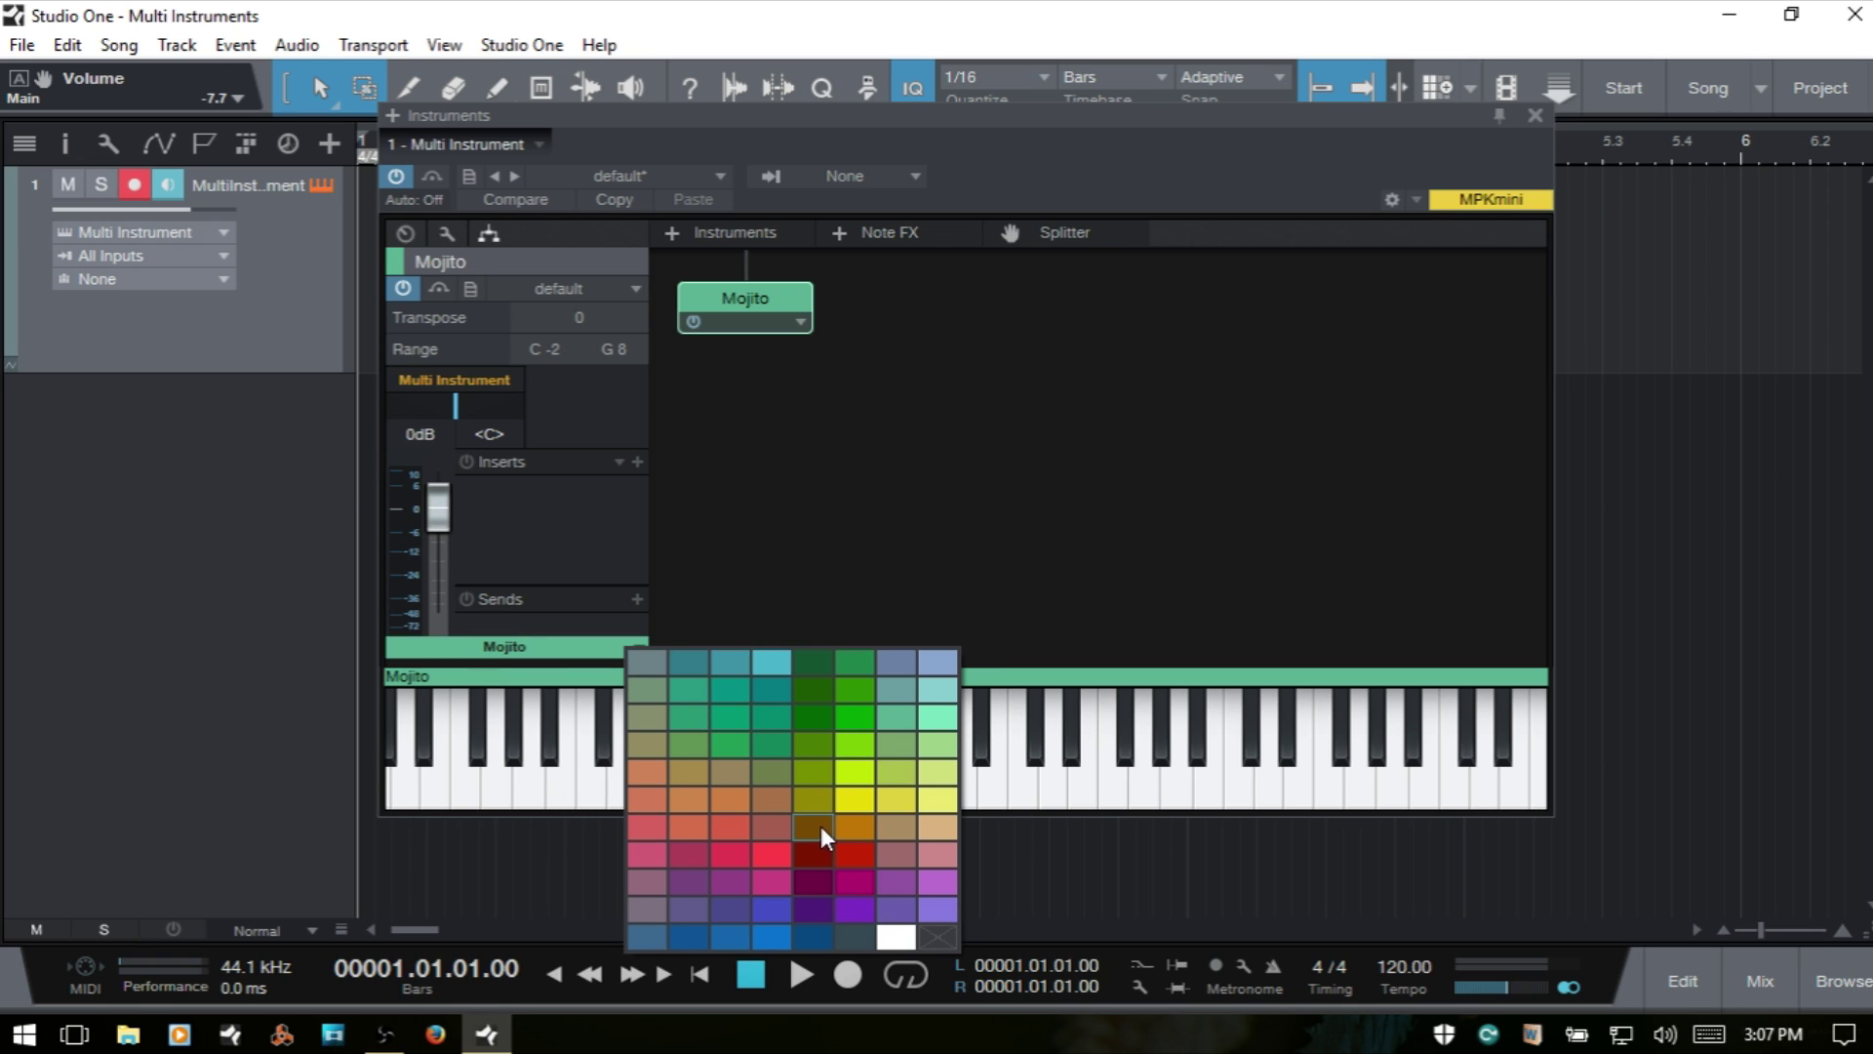
{"action": "left_click", "coordinate": [813, 855]}
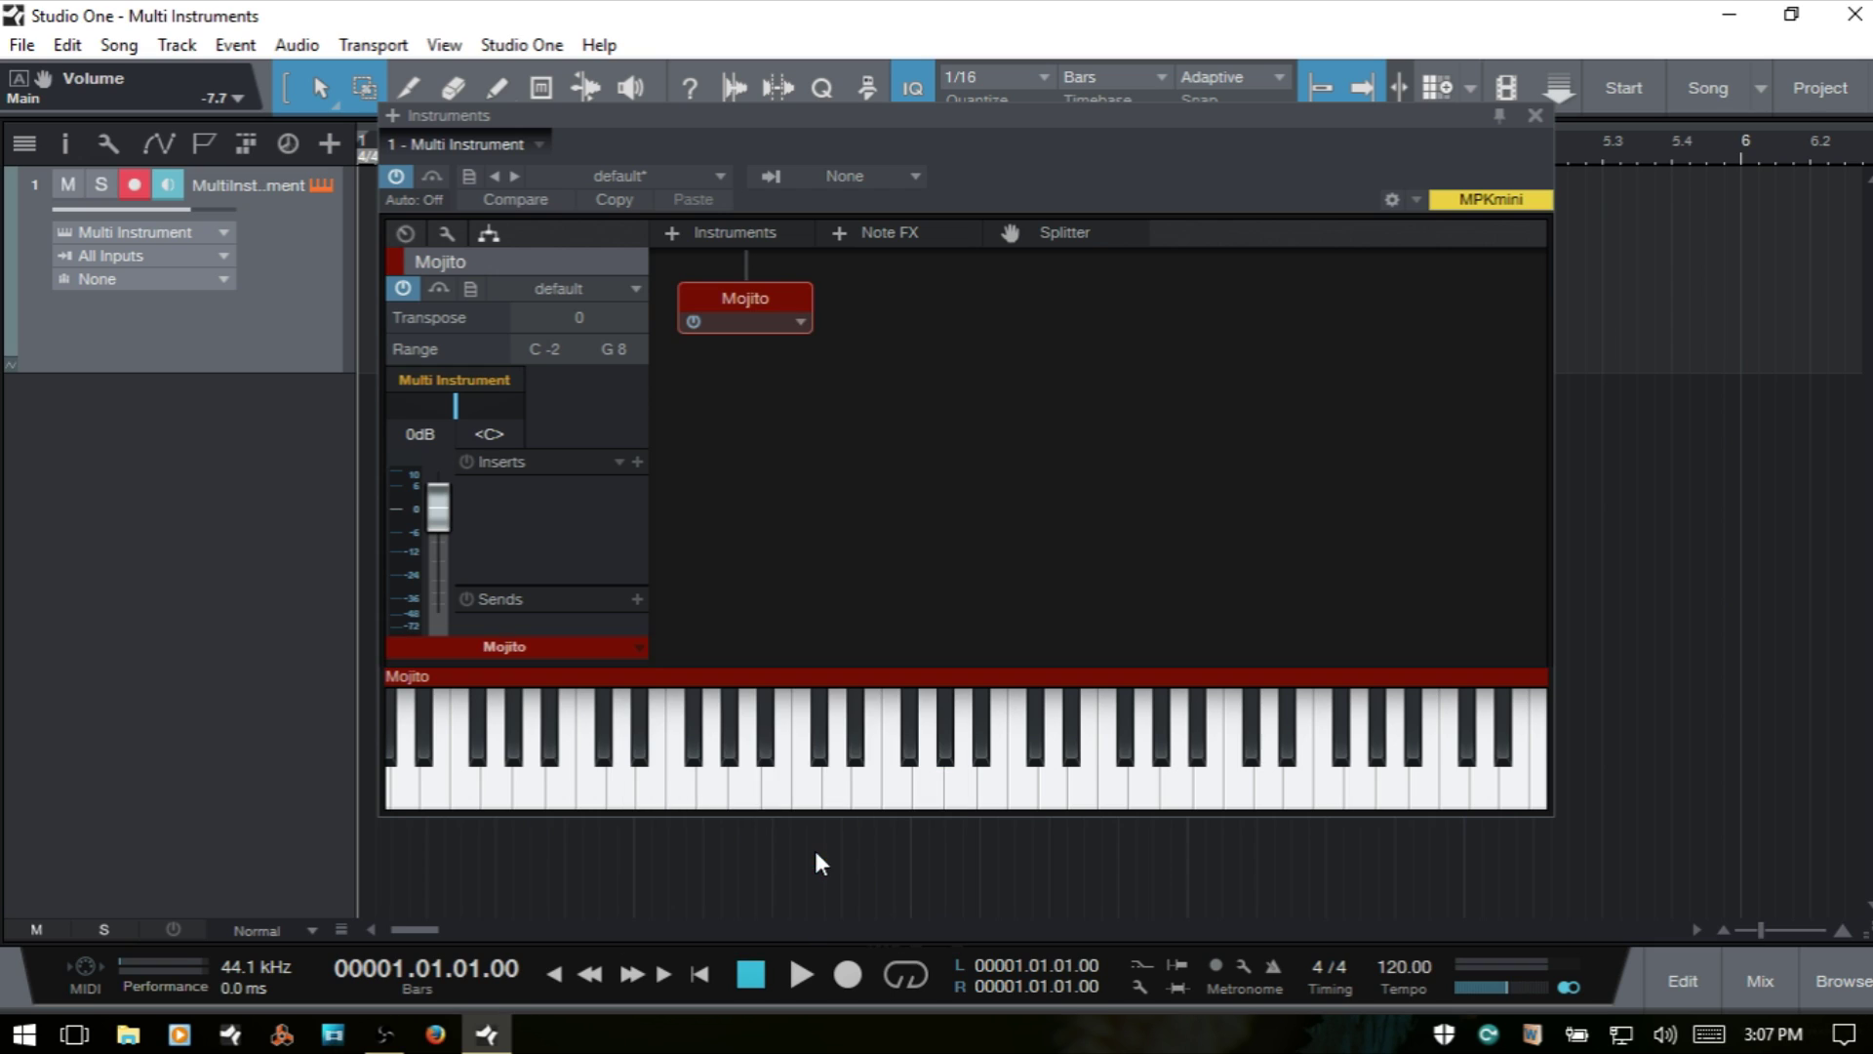
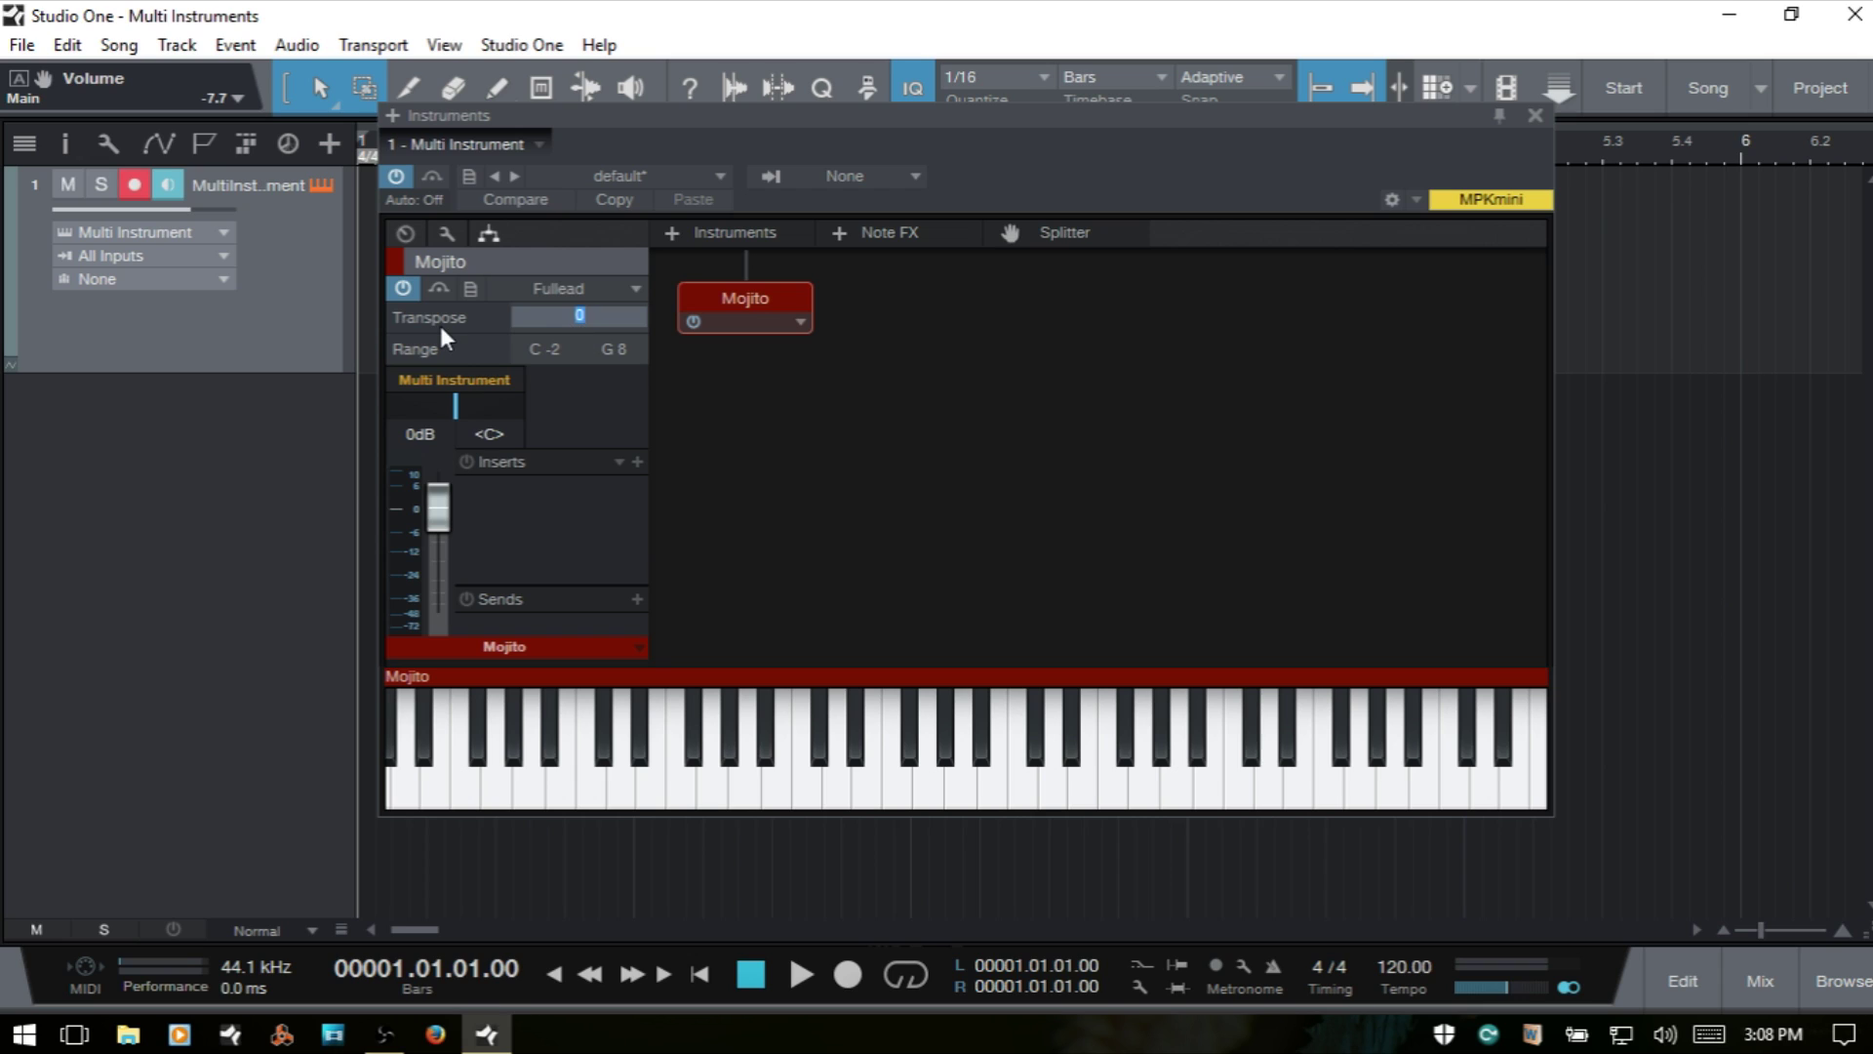
- Limit Mojito's key range to C 2 through C 4
{"action": "key", "text": "Return"}
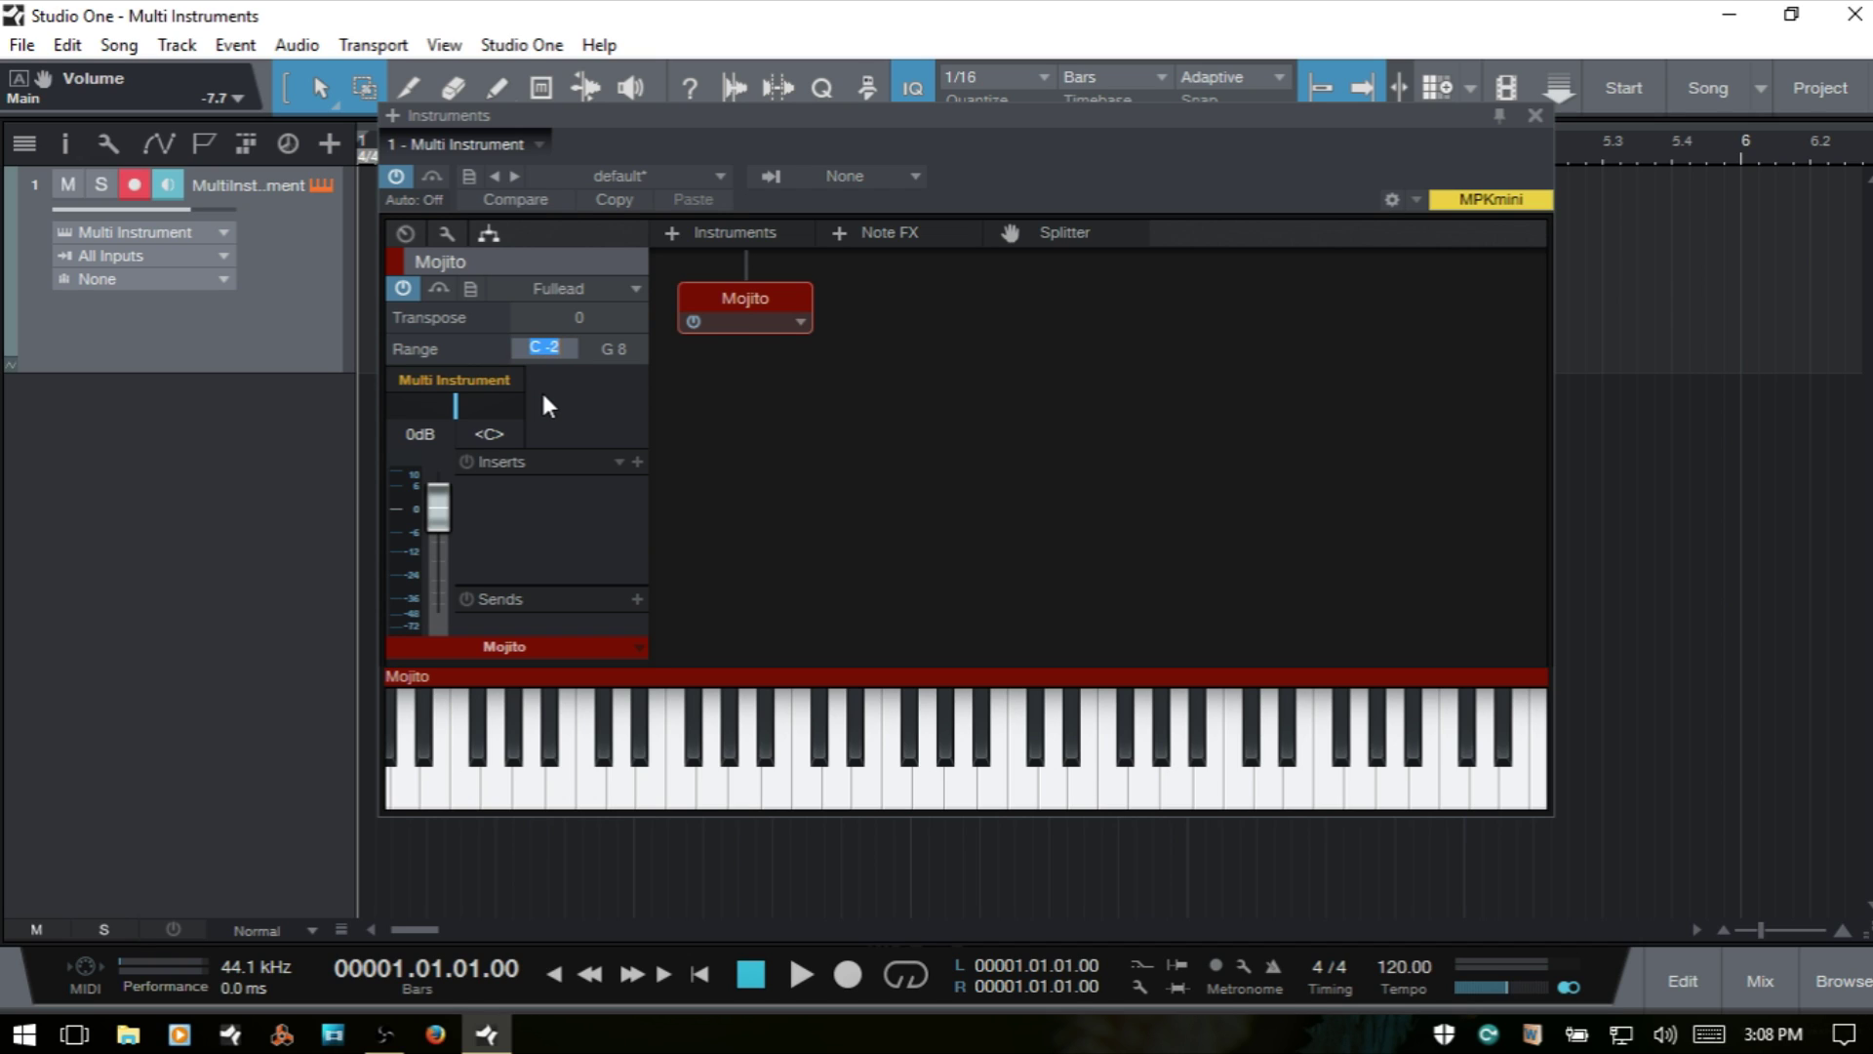
{"action": "type", "text": "c2"}
{"action": "key", "text": "Return"}
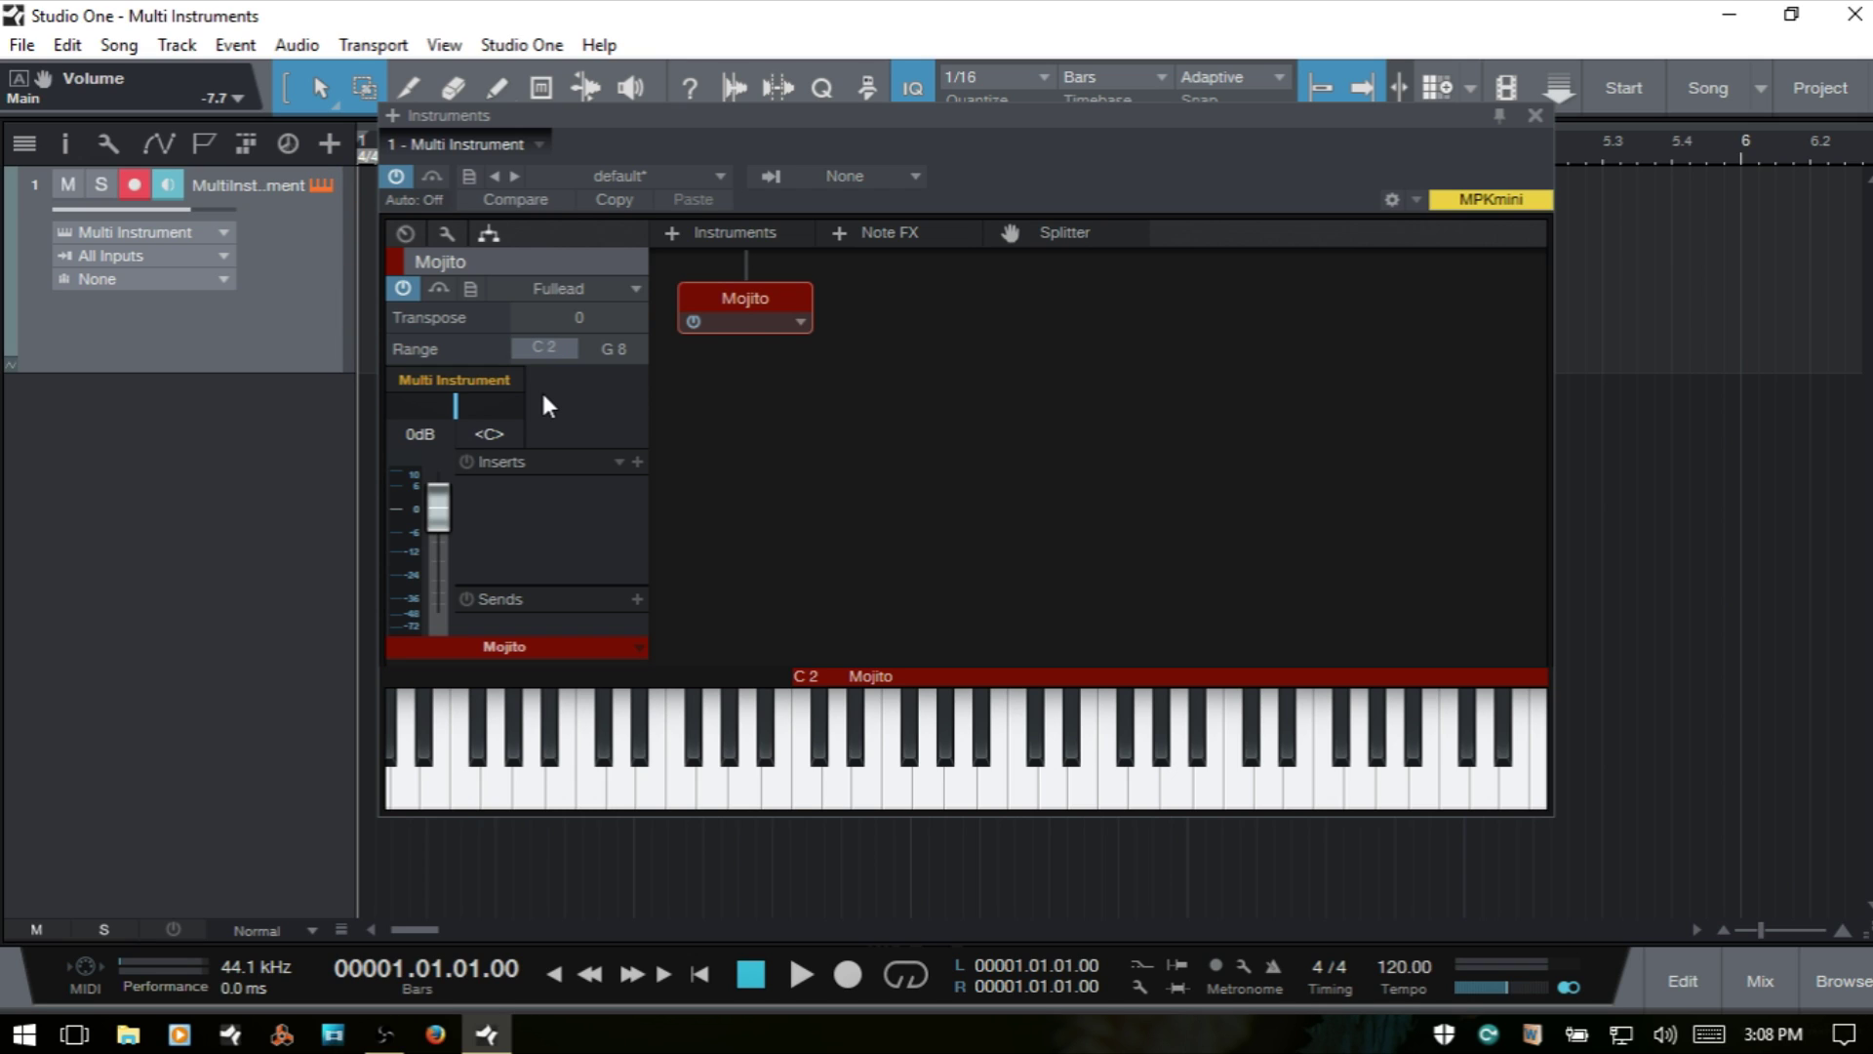
{"action": "double_click", "coordinate": [616, 346]}
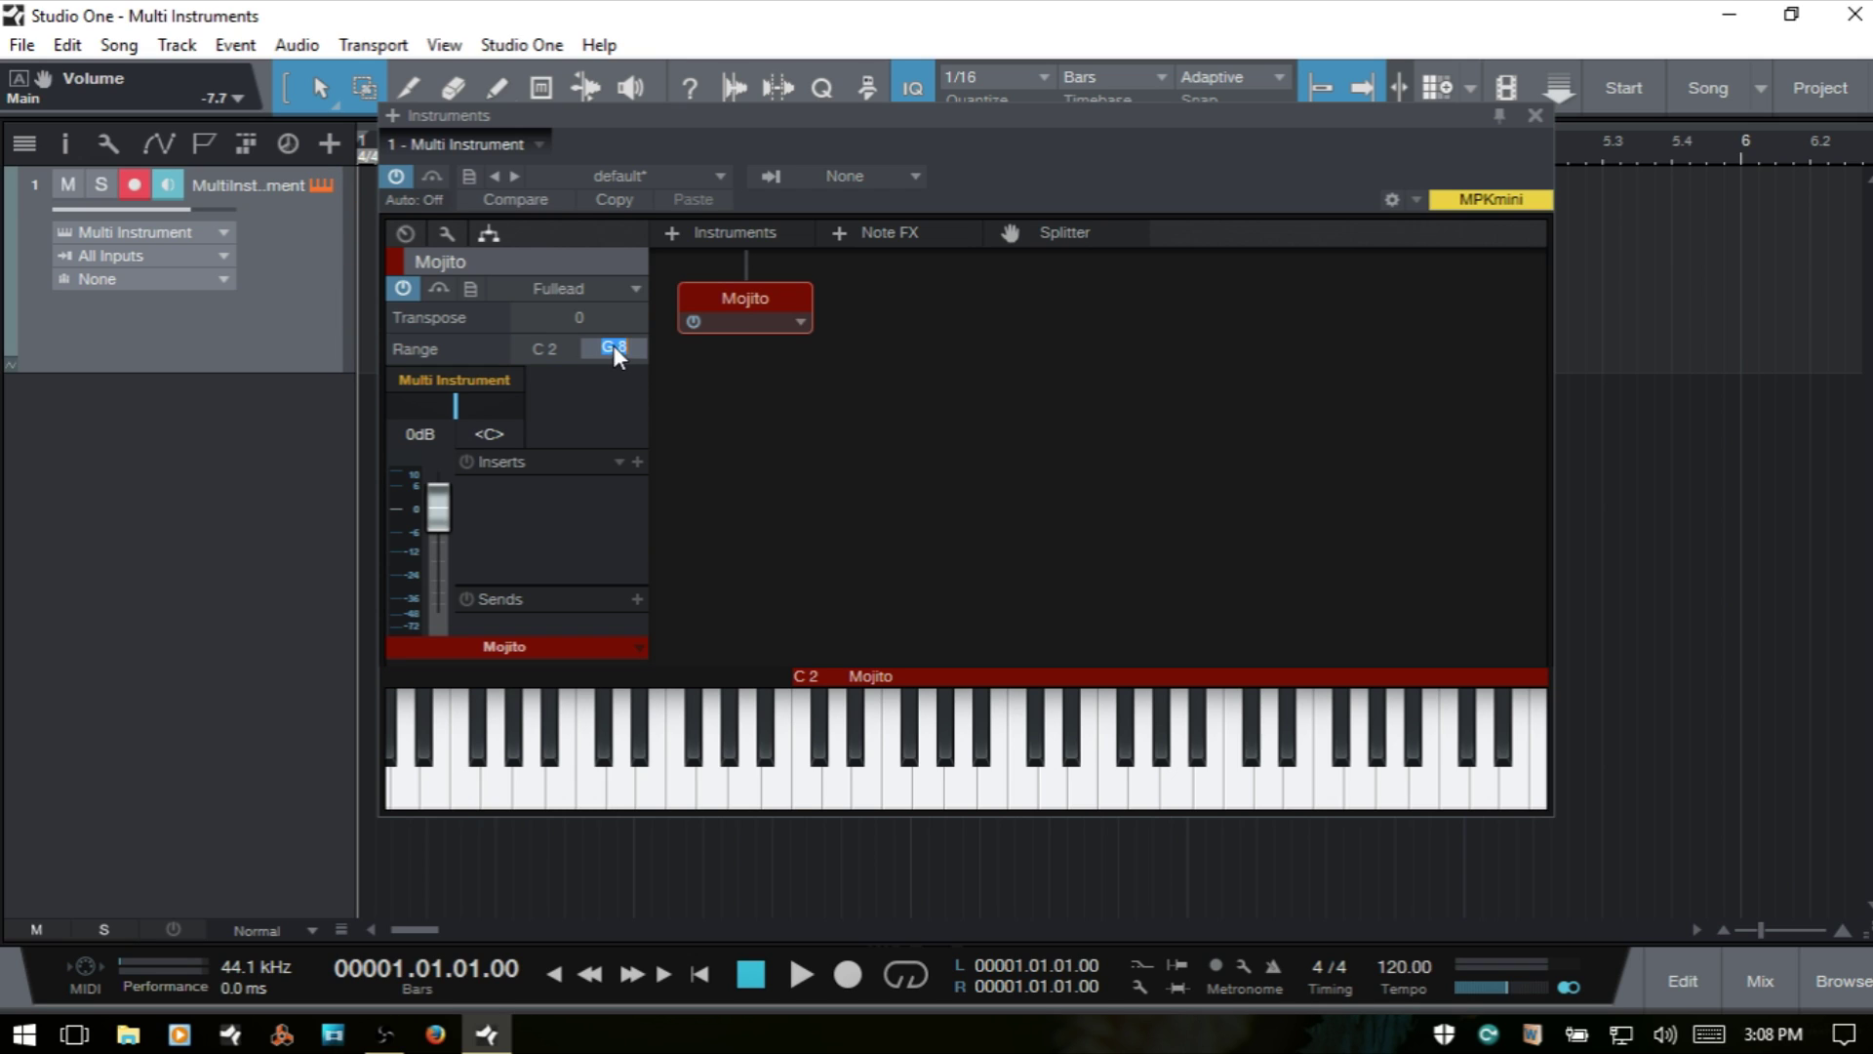
{"action": "type", "text": "c4"}
{"action": "key", "text": "Return"}
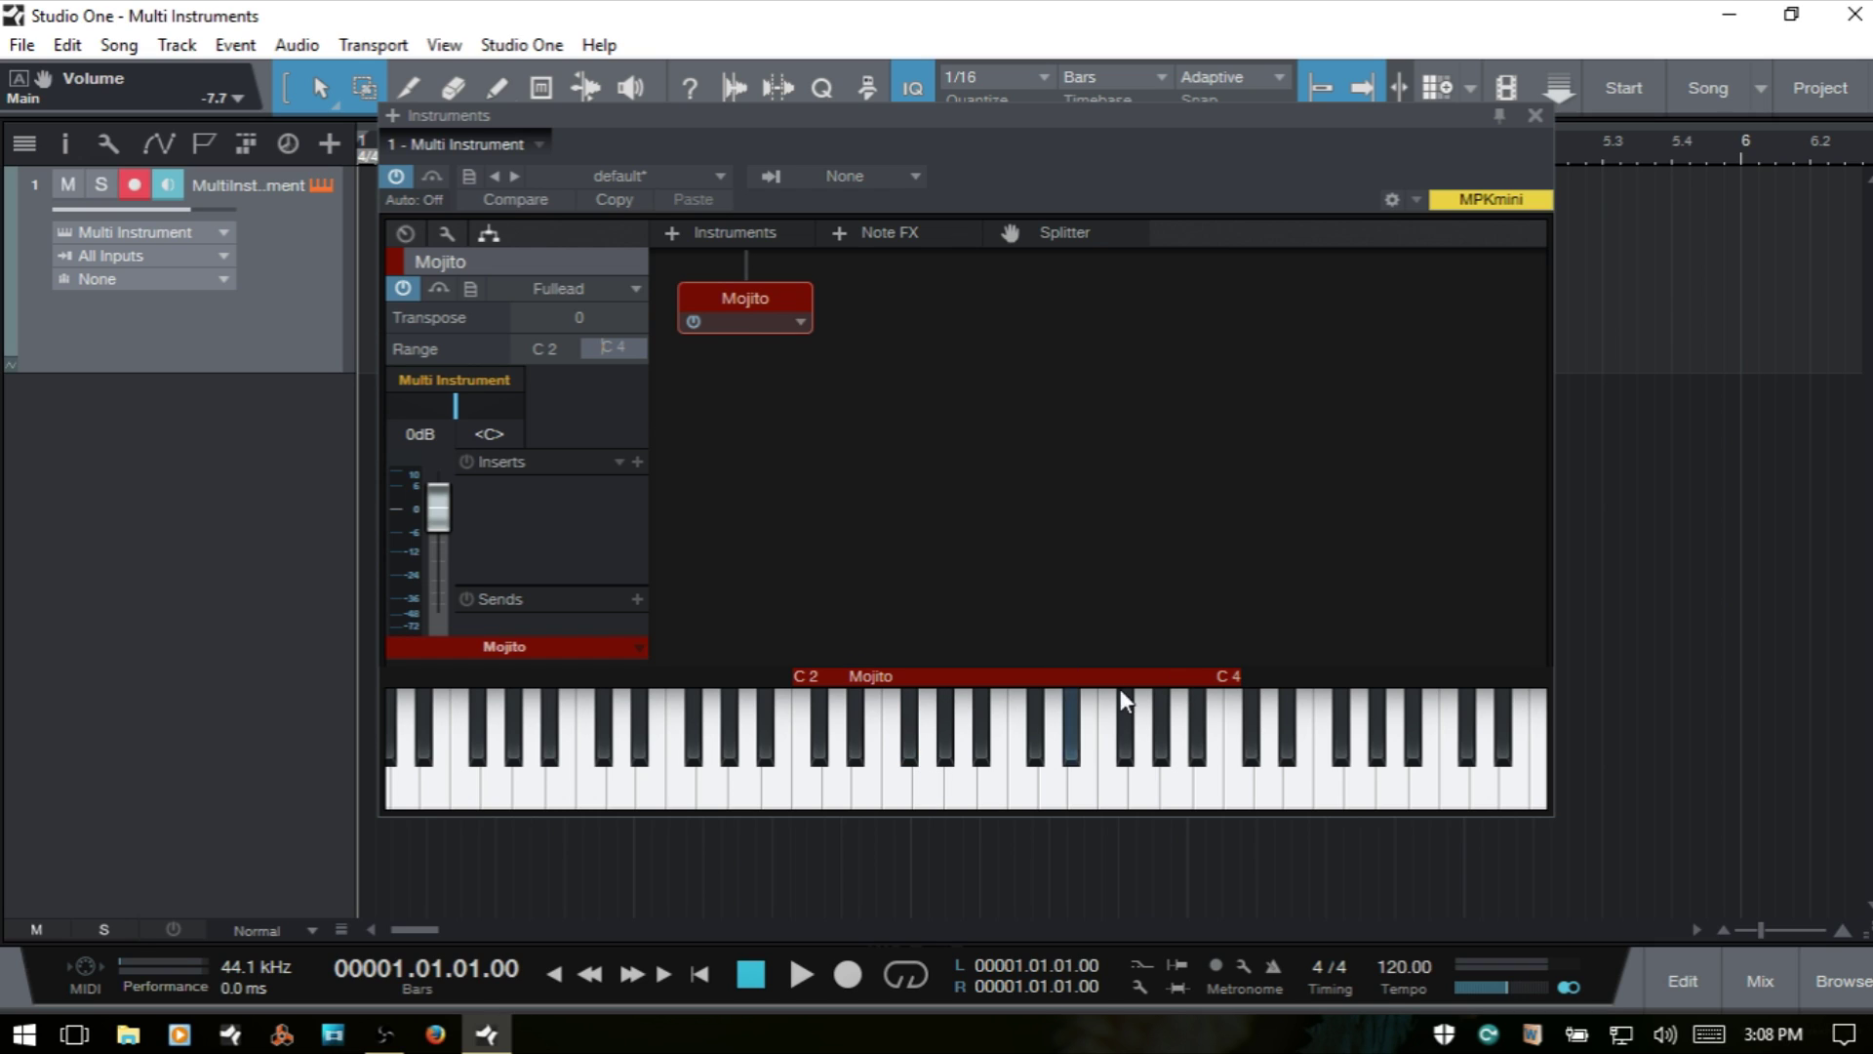
{"action": "left_click", "coordinate": [907, 496]}
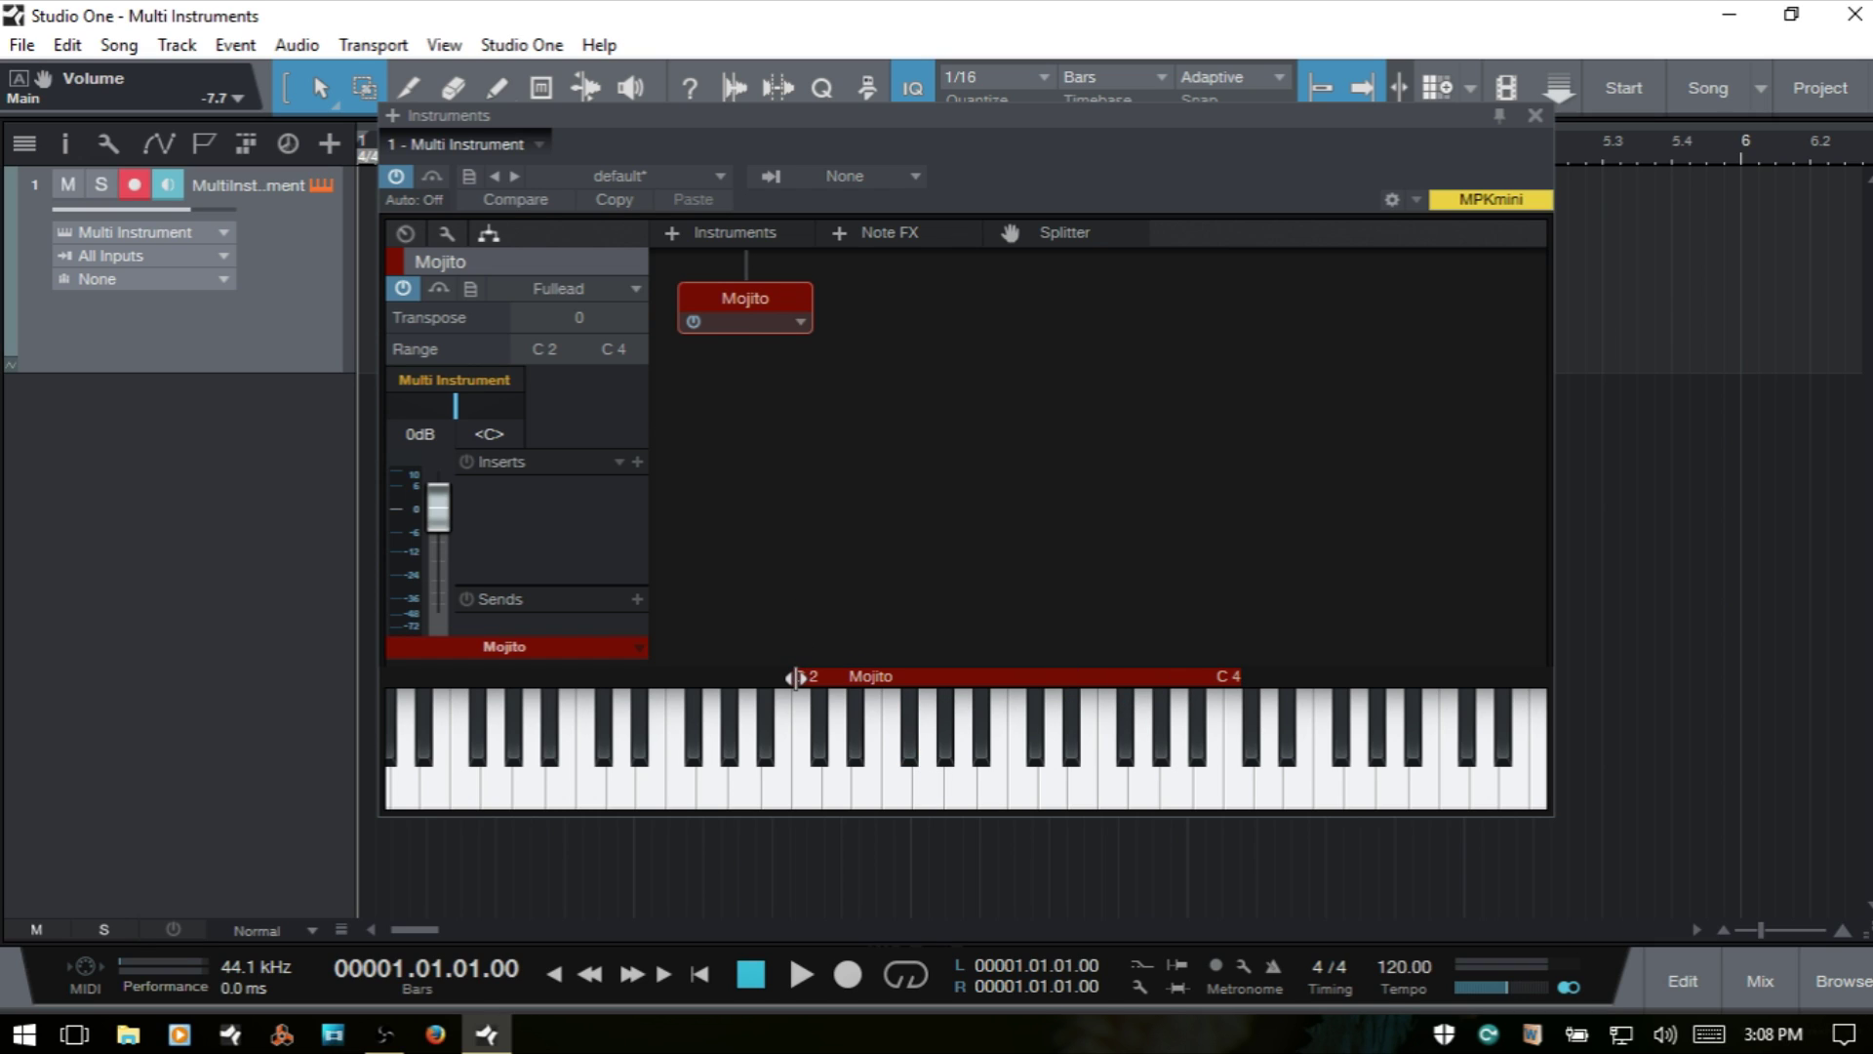
- Widen Mojito's range bar above the keyboard so it spans D 0 to E 5
{"action": "left_click_drag", "start_coordinate": [795, 675], "coordinate": [395, 675]}
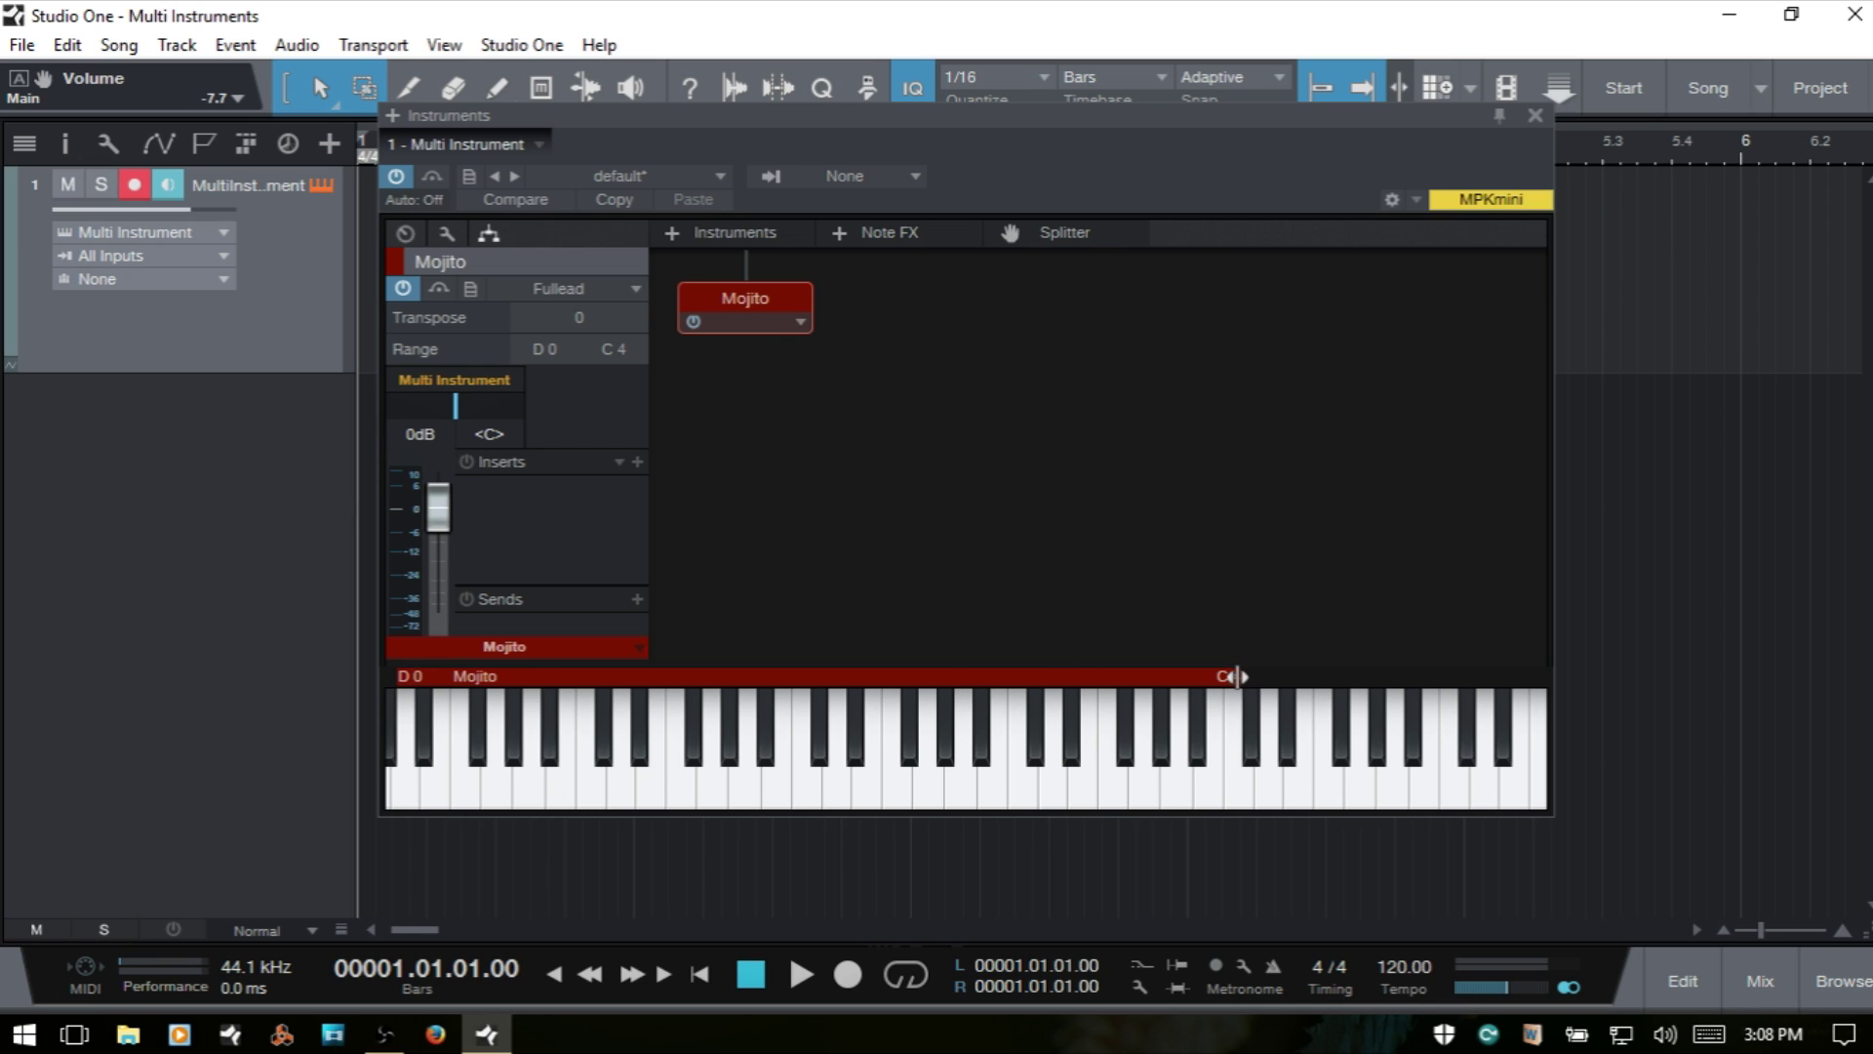
{"action": "left_click_drag", "start_coordinate": [1235, 675], "coordinate": [1539, 677]}
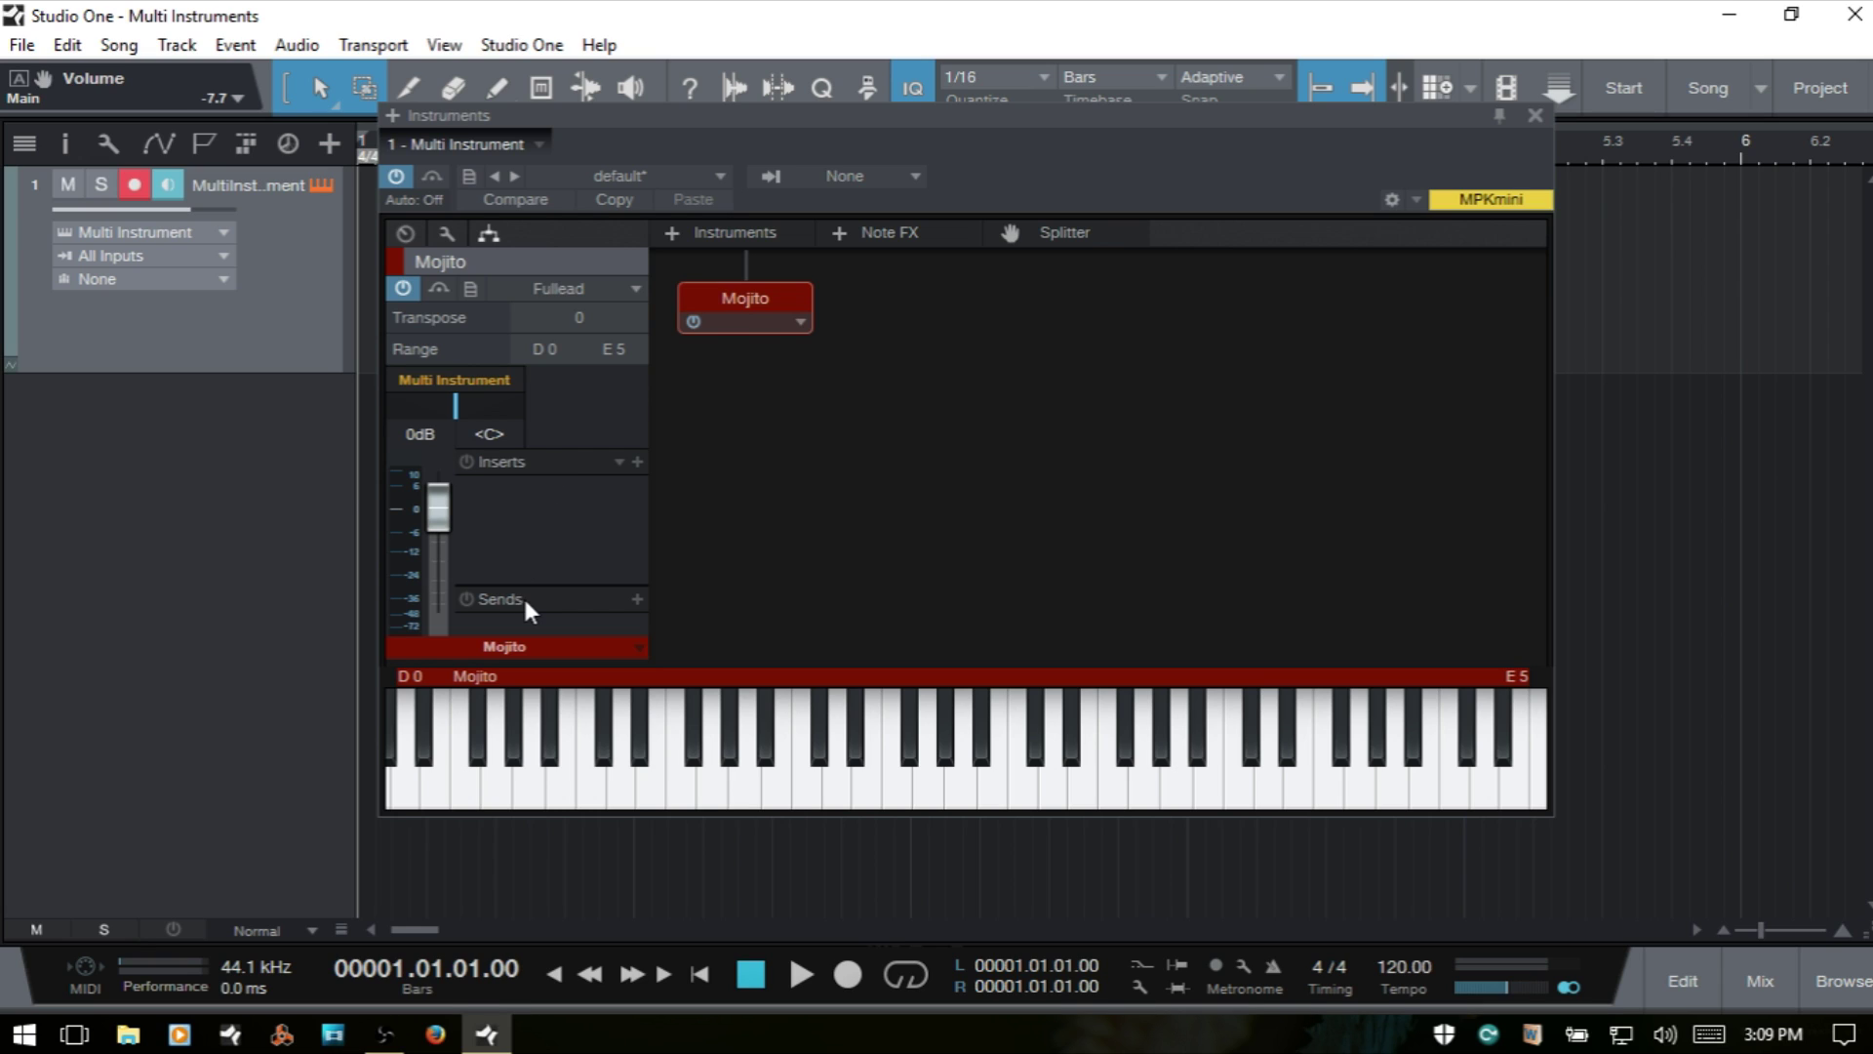
{"action": "double_click", "coordinate": [501, 645]}
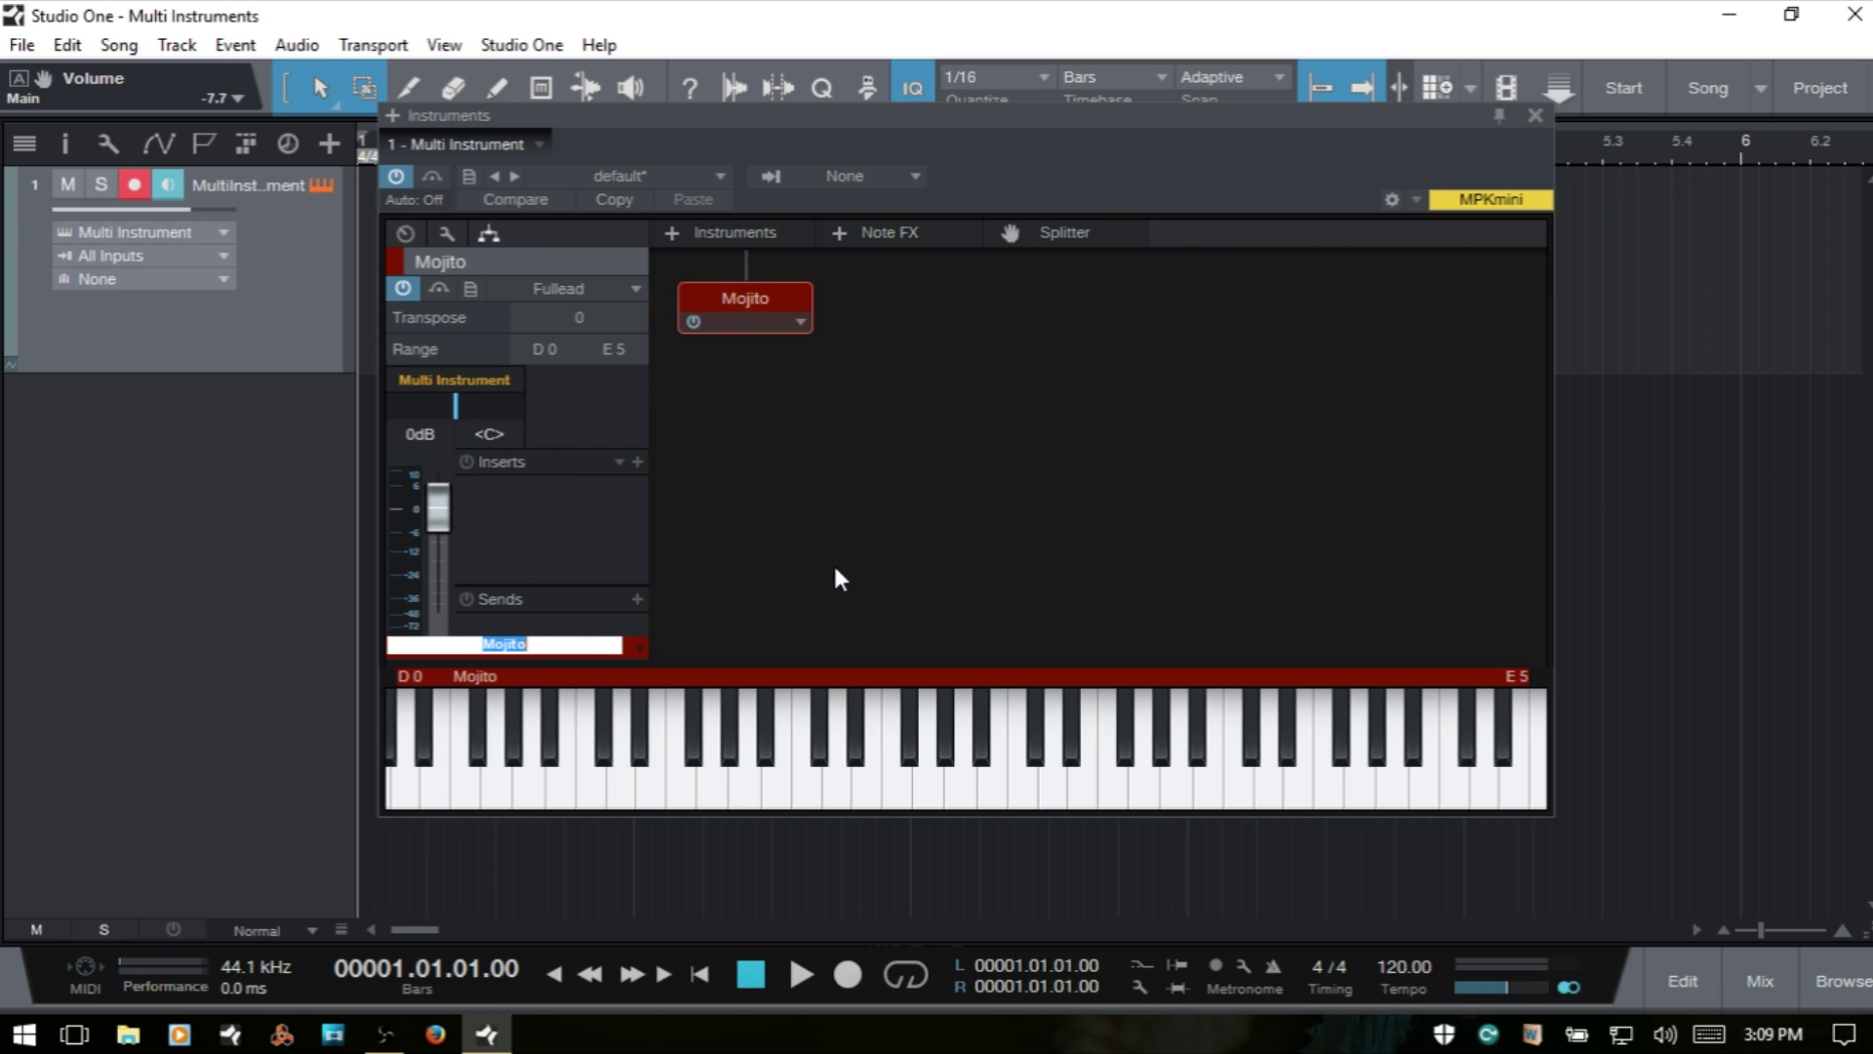
{"action": "left_click", "coordinate": [765, 594]}
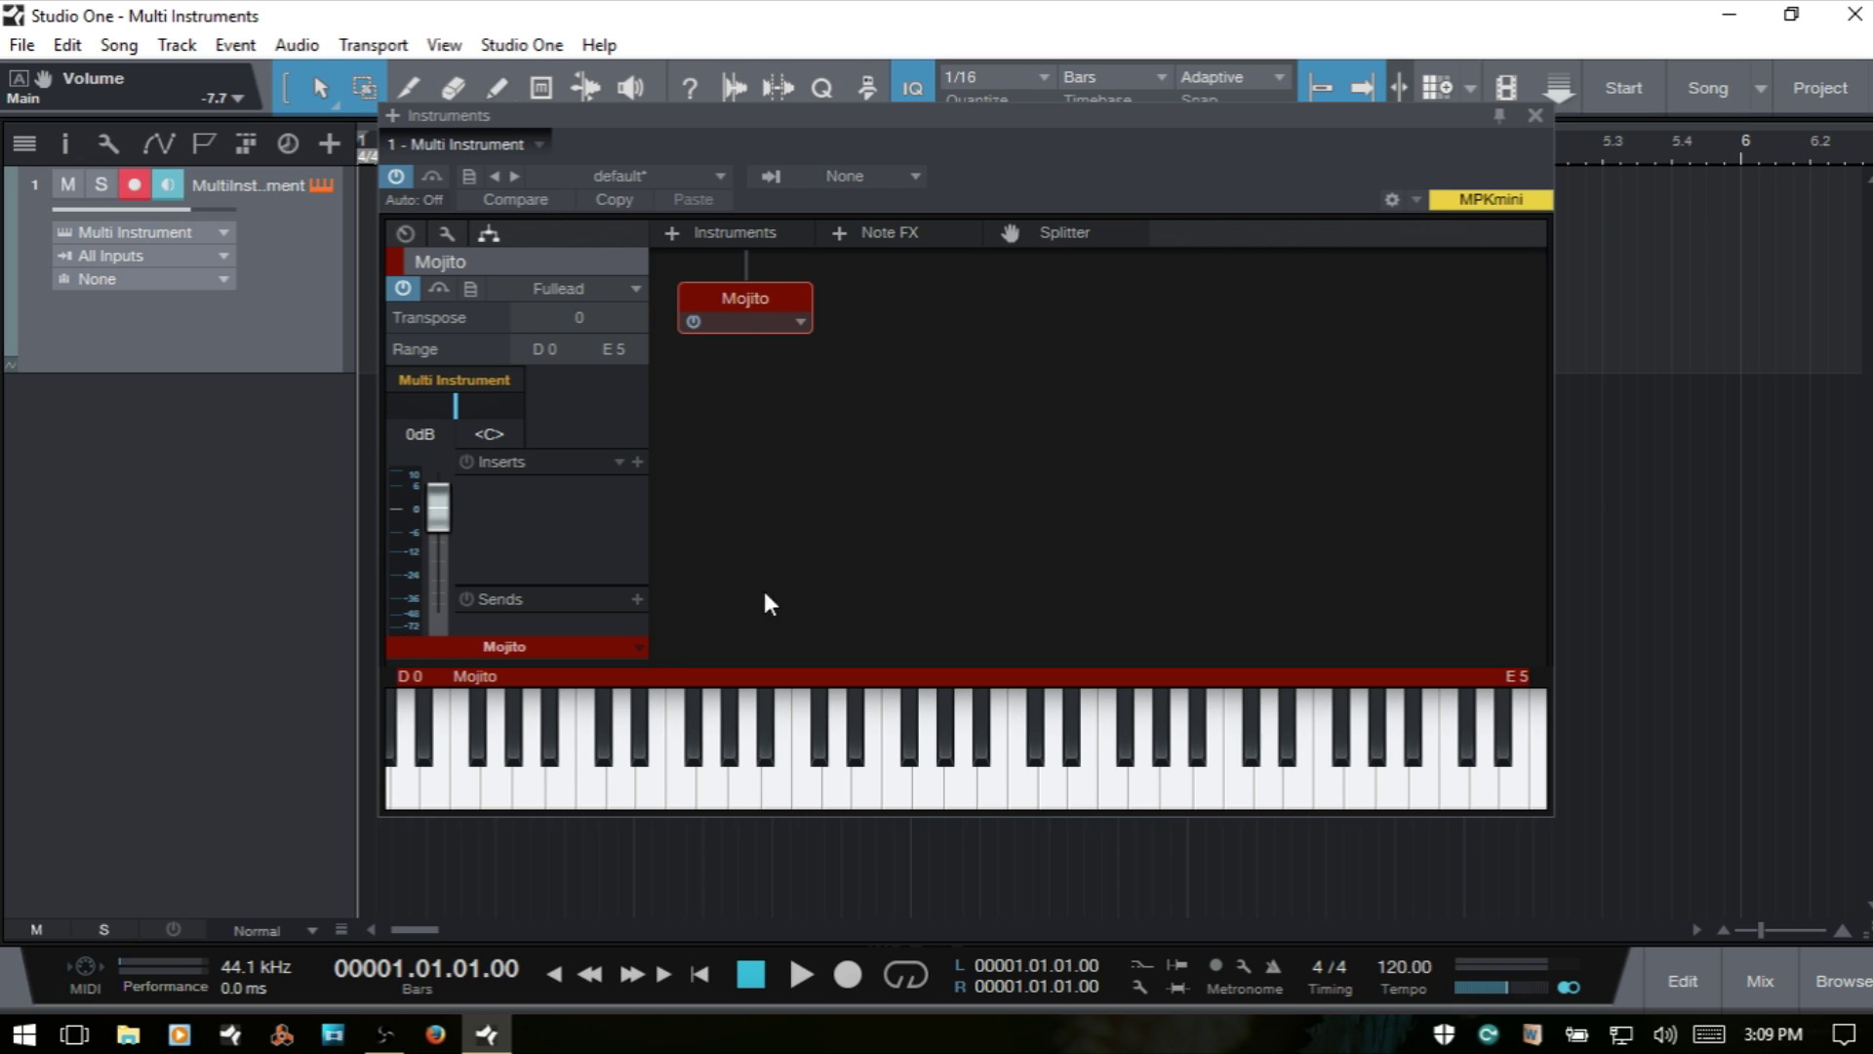
{"action": "left_click", "coordinate": [637, 650]}
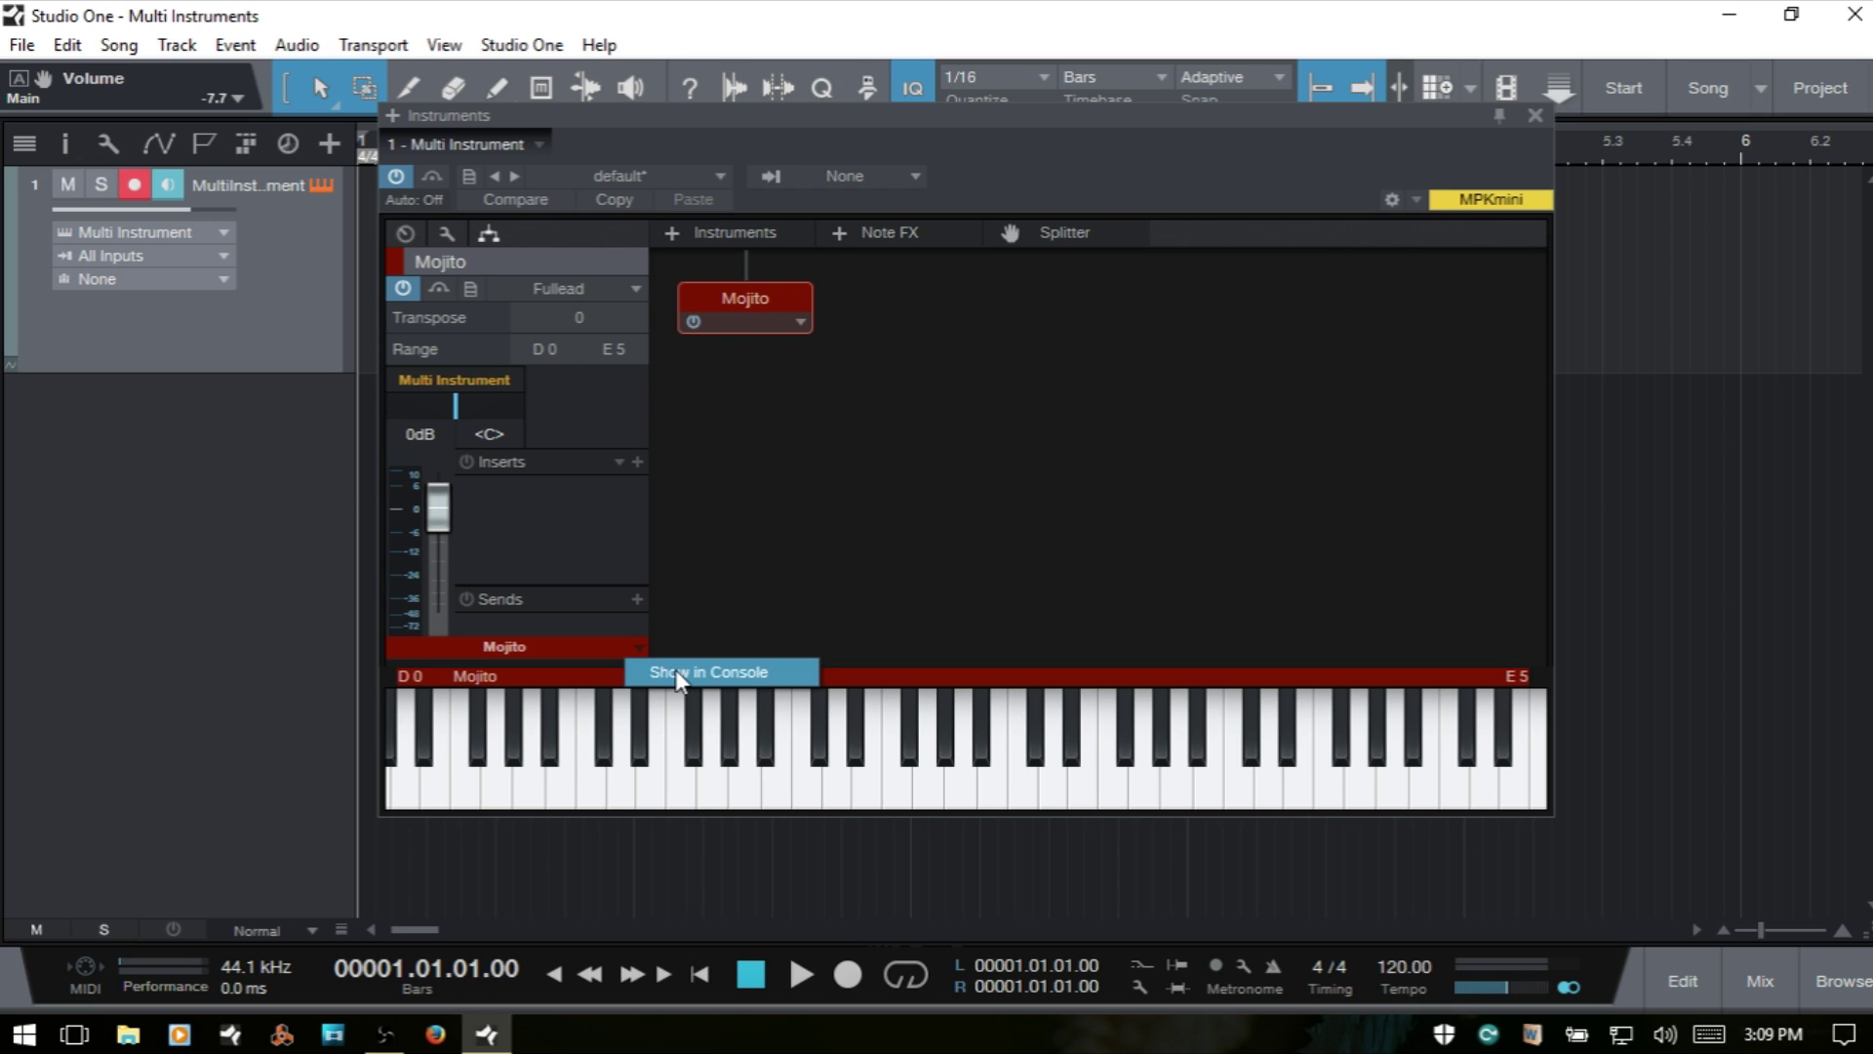
{"action": "left_click", "coordinate": [876, 537]}
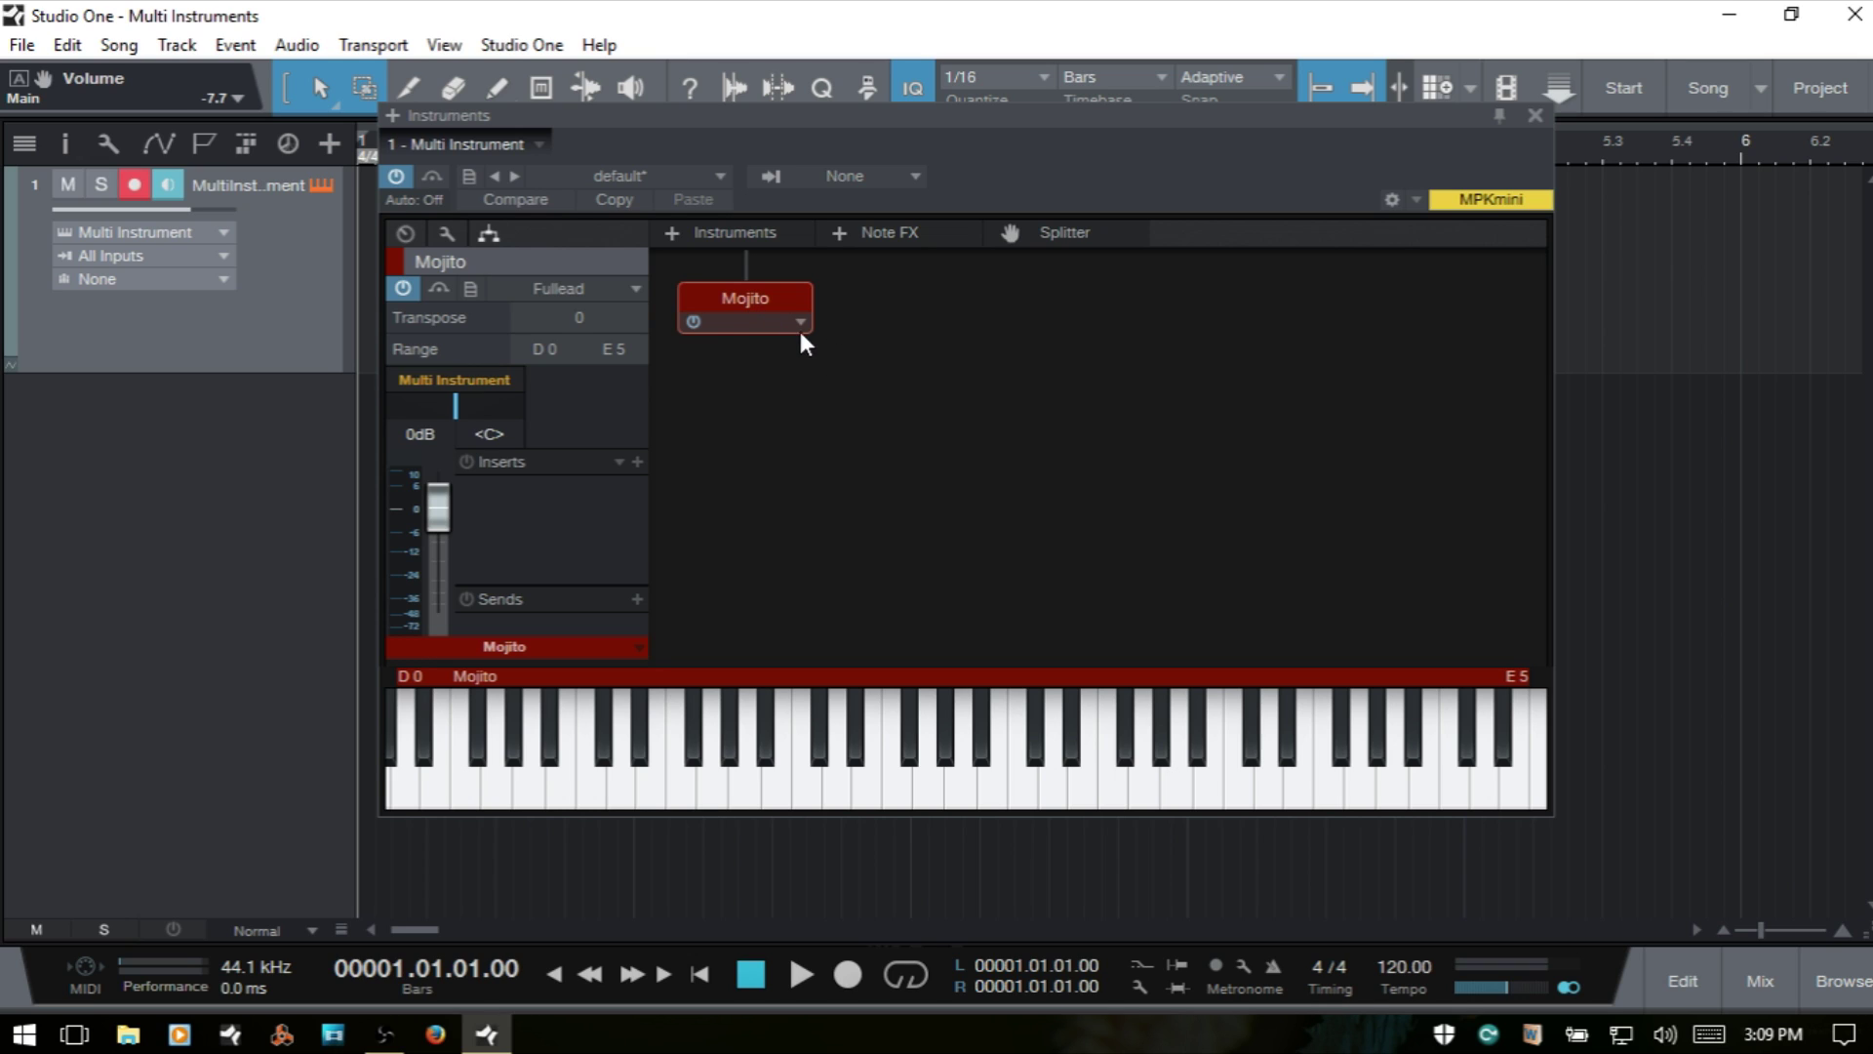
- Examine the Mojito block's on/off switch, its synth editor and its edit, rename, disable and remove options
{"action": "left_click", "coordinate": [694, 322]}
{"action": "left_click", "coordinate": [694, 321]}
{"action": "left_click", "coordinate": [799, 320]}
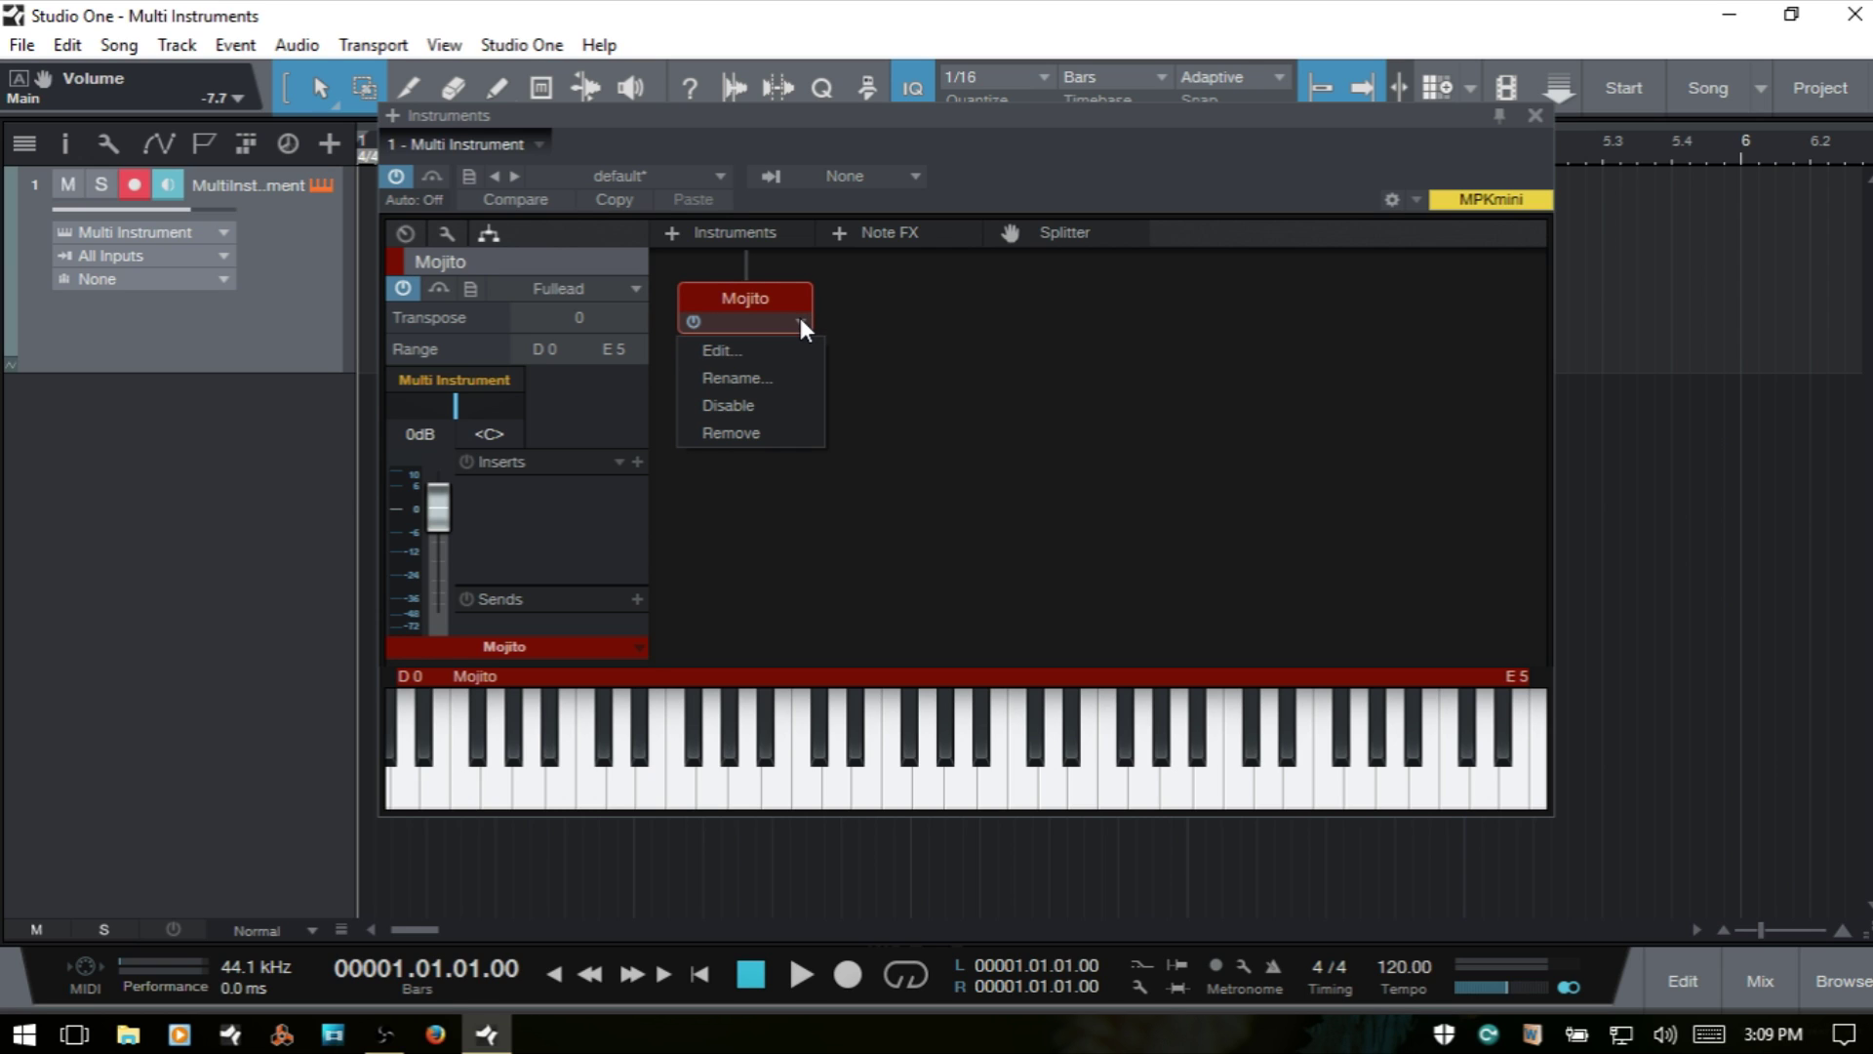
{"action": "left_click", "coordinate": [751, 350]}
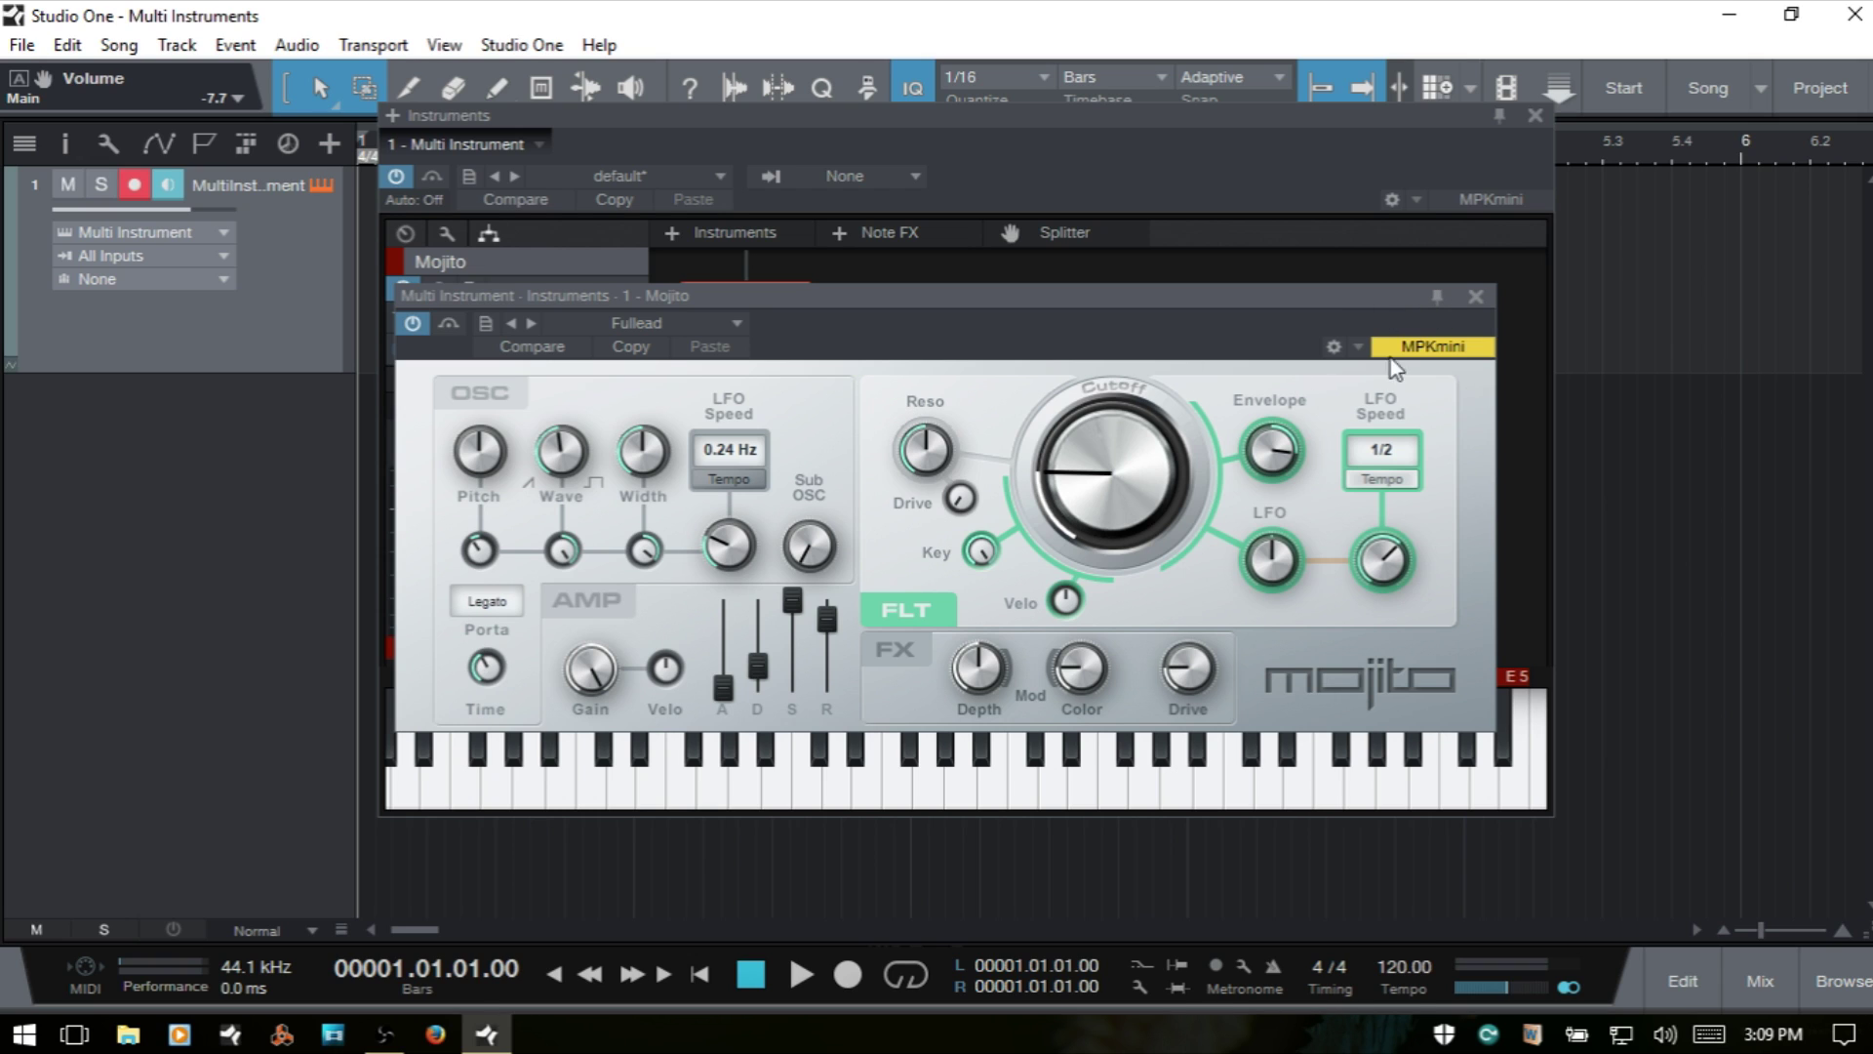
{"action": "left_click", "coordinate": [1477, 296]}
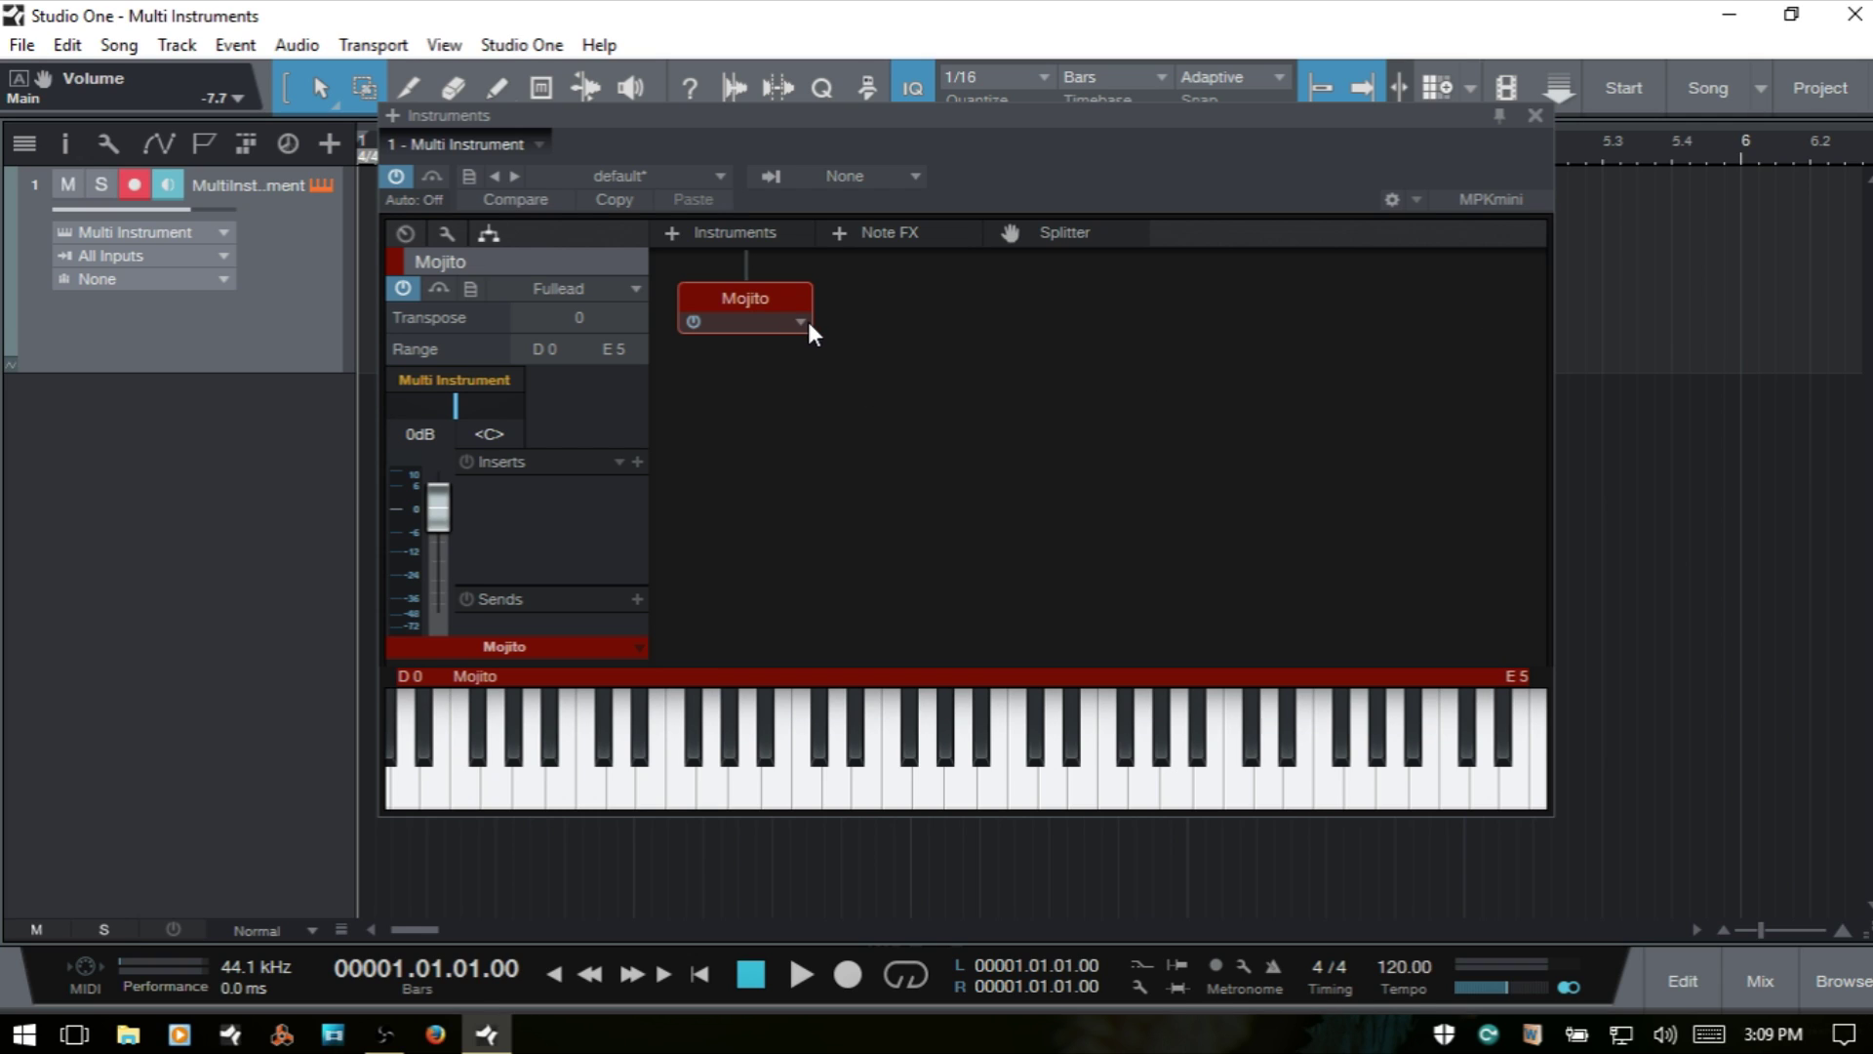
{"action": "left_click", "coordinate": [801, 322]}
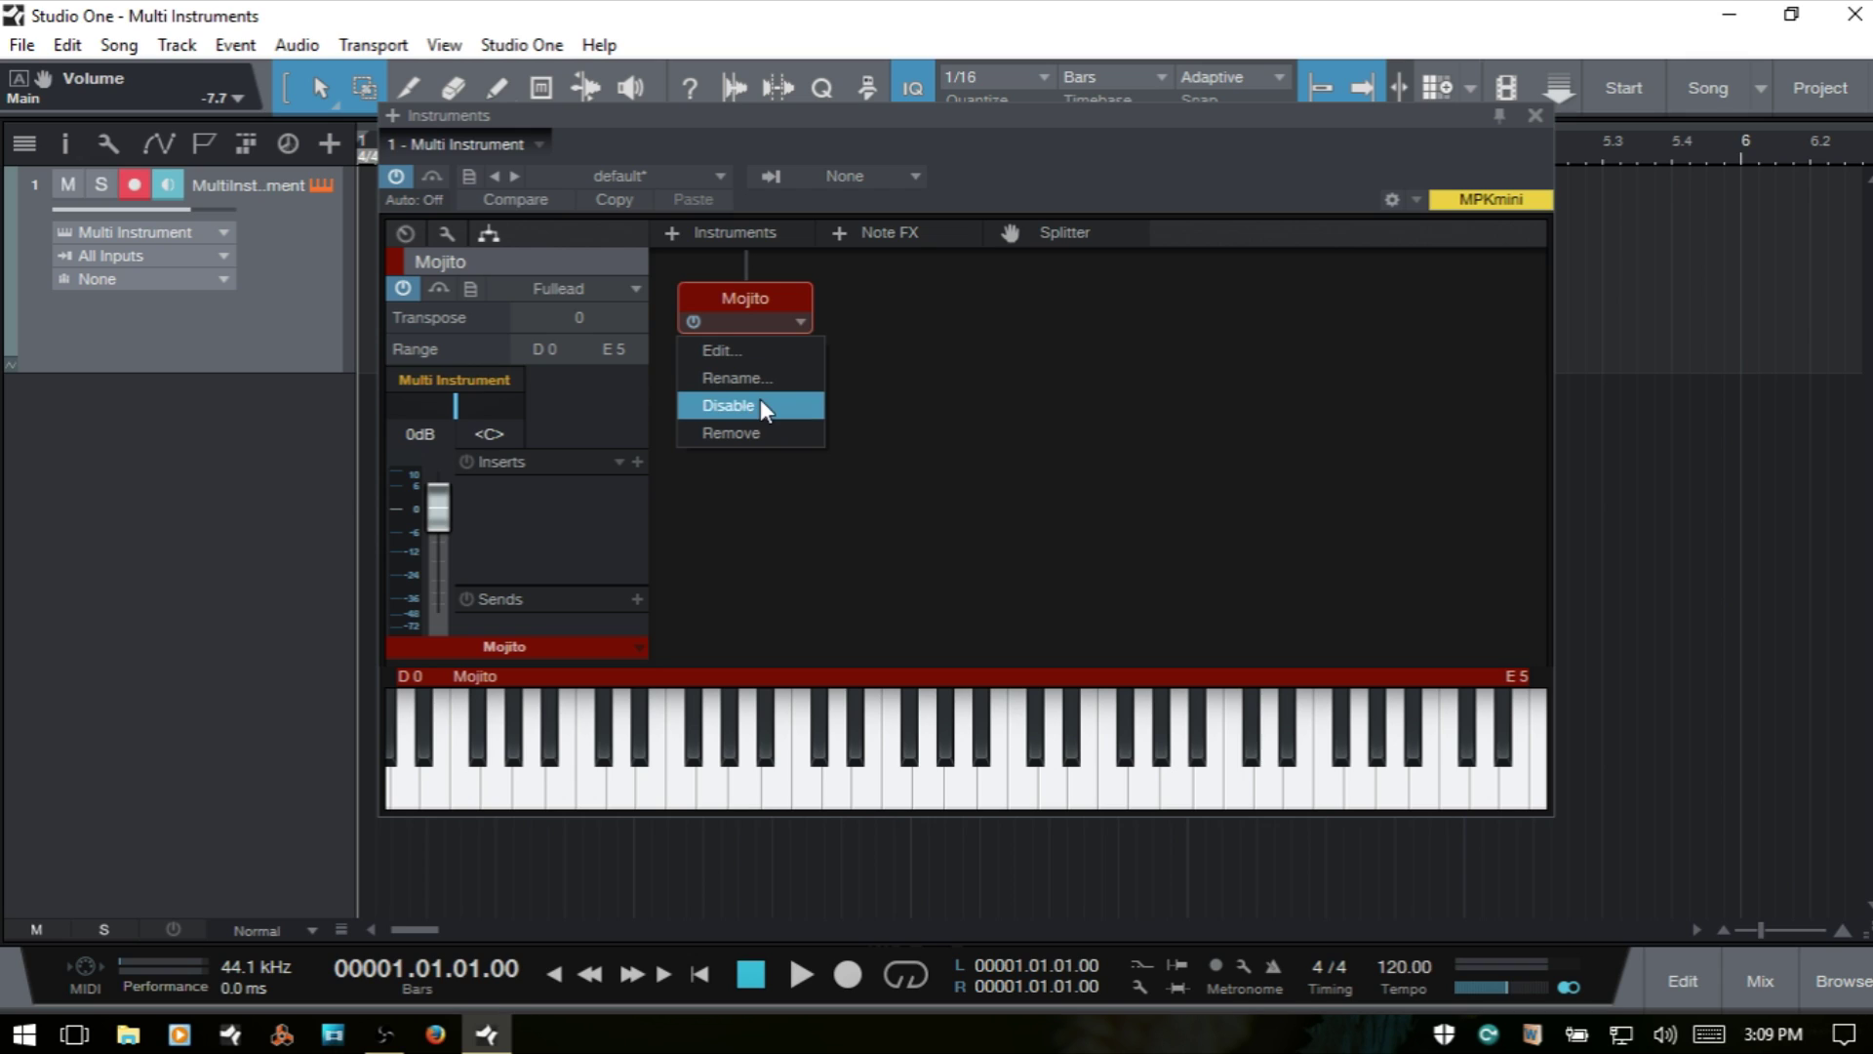
{"action": "left_click", "coordinate": [1054, 429]}
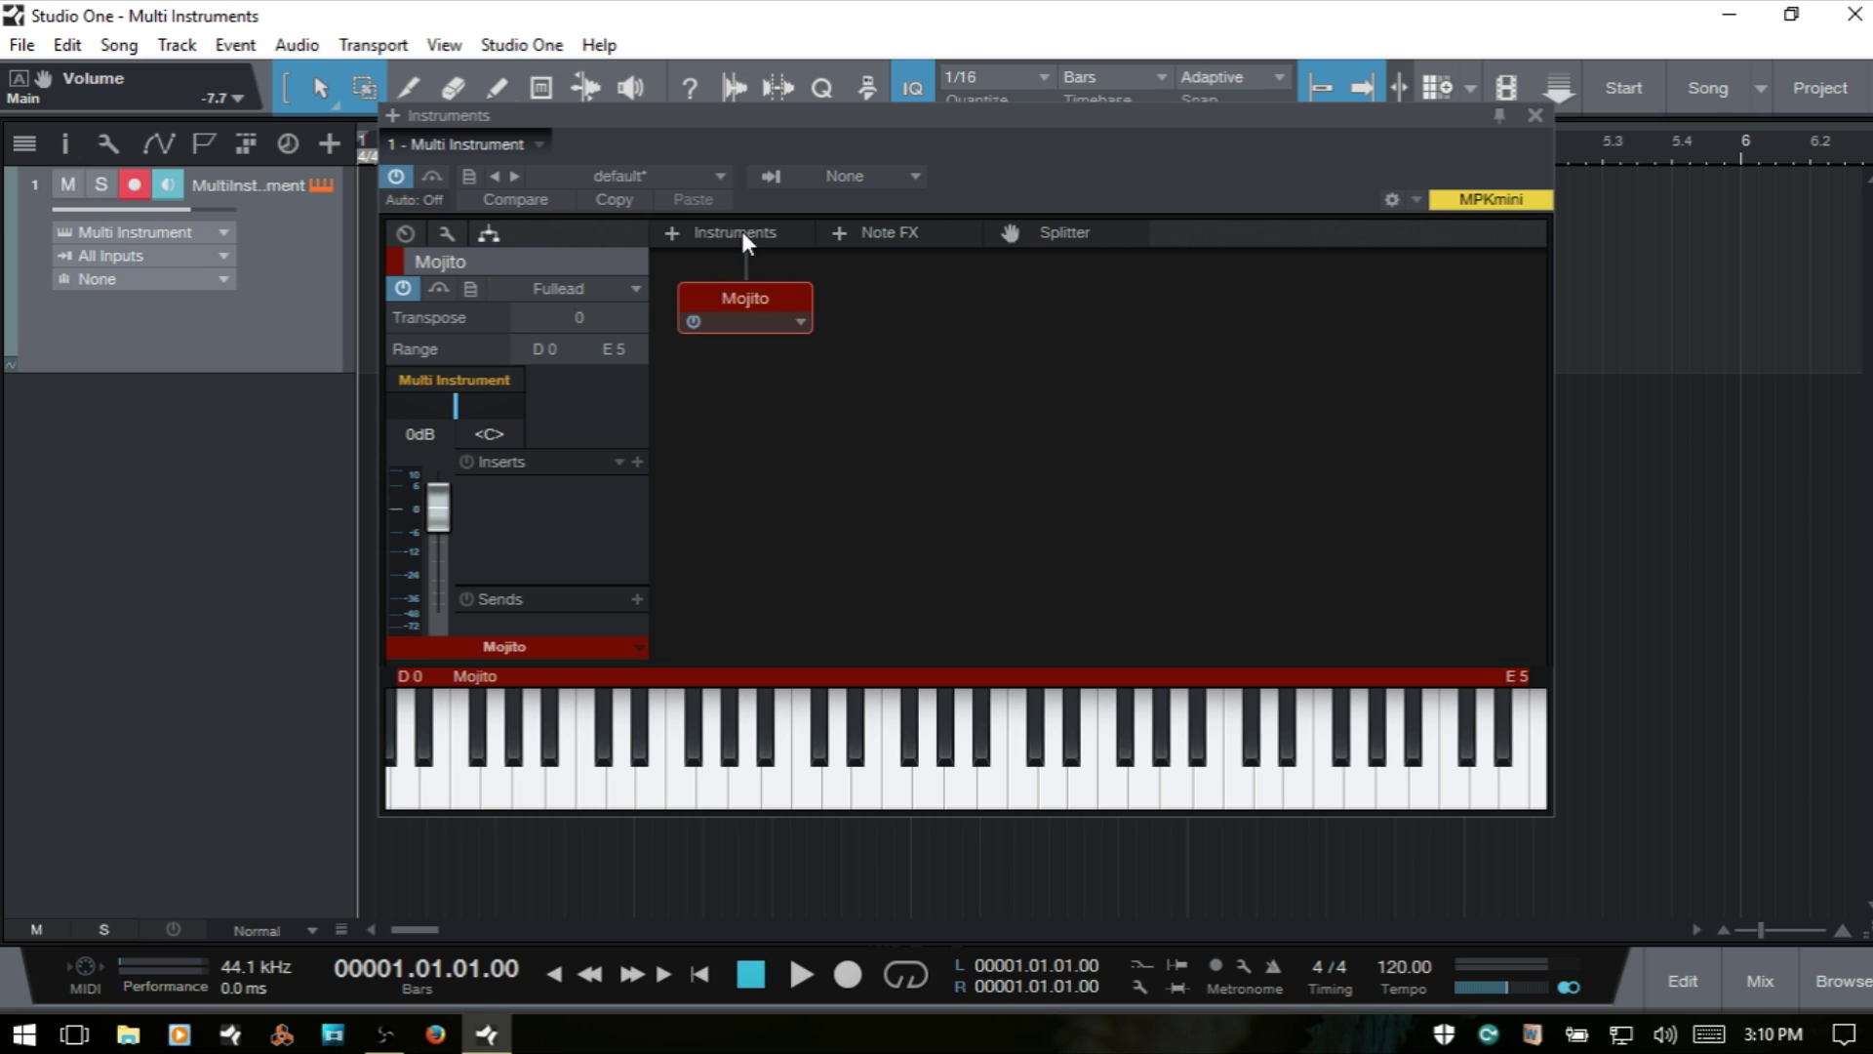
- Add PreSonus Presence in parallel with Mojito, close the Presence editor, and select Mojito in the routing view
{"action": "left_click", "coordinate": [671, 232]}
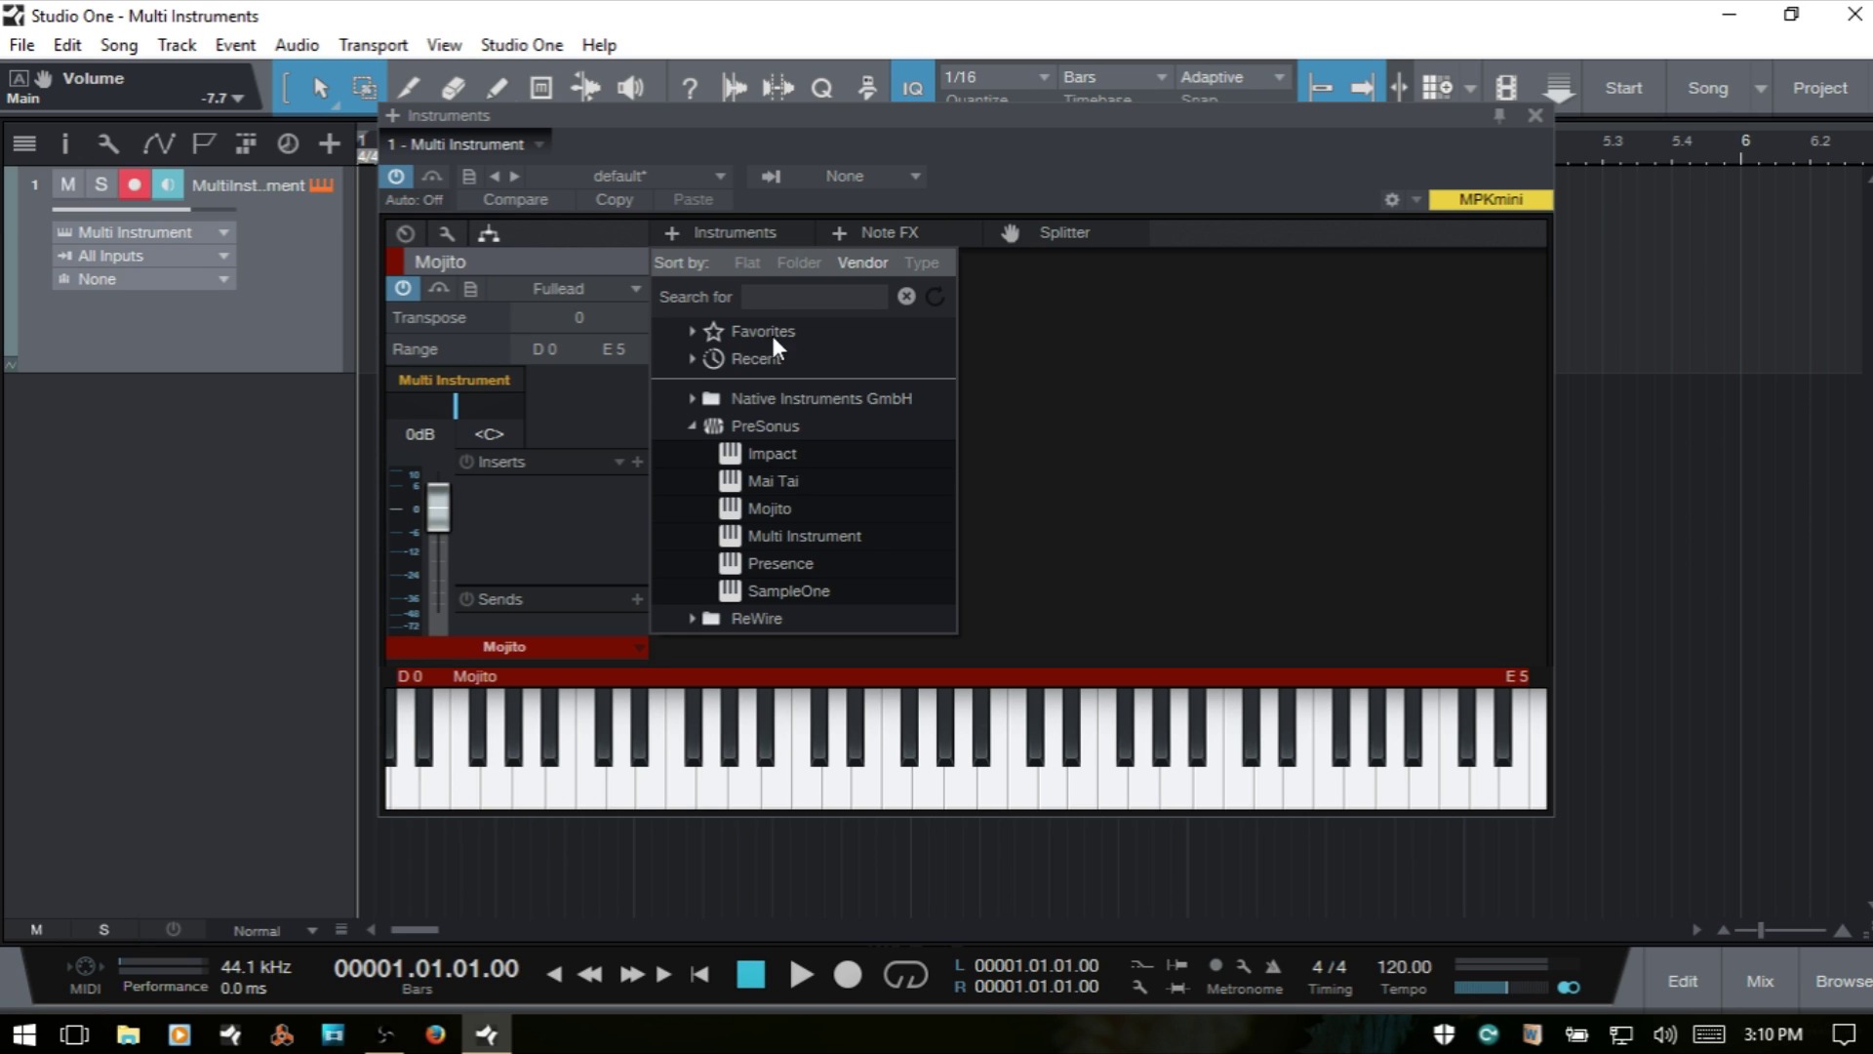
{"action": "left_click", "coordinate": [804, 559]}
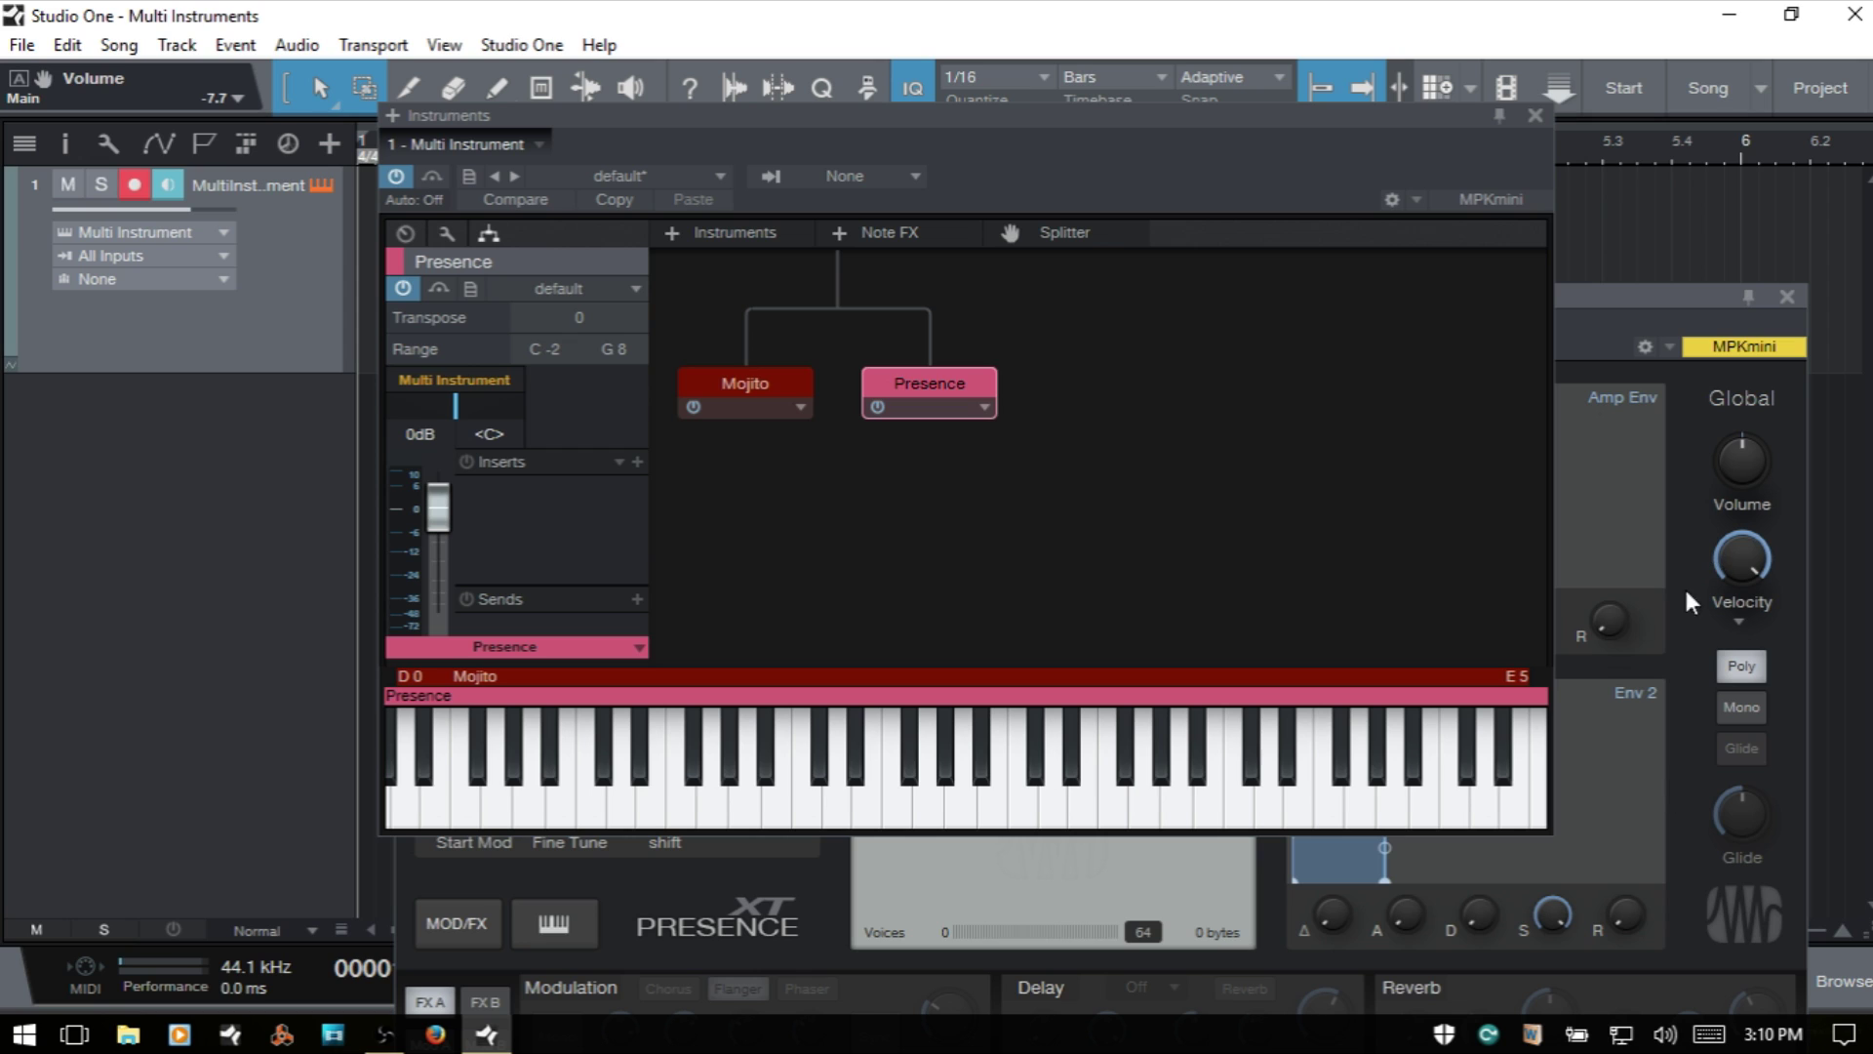
{"action": "left_click", "coordinate": [1612, 293]}
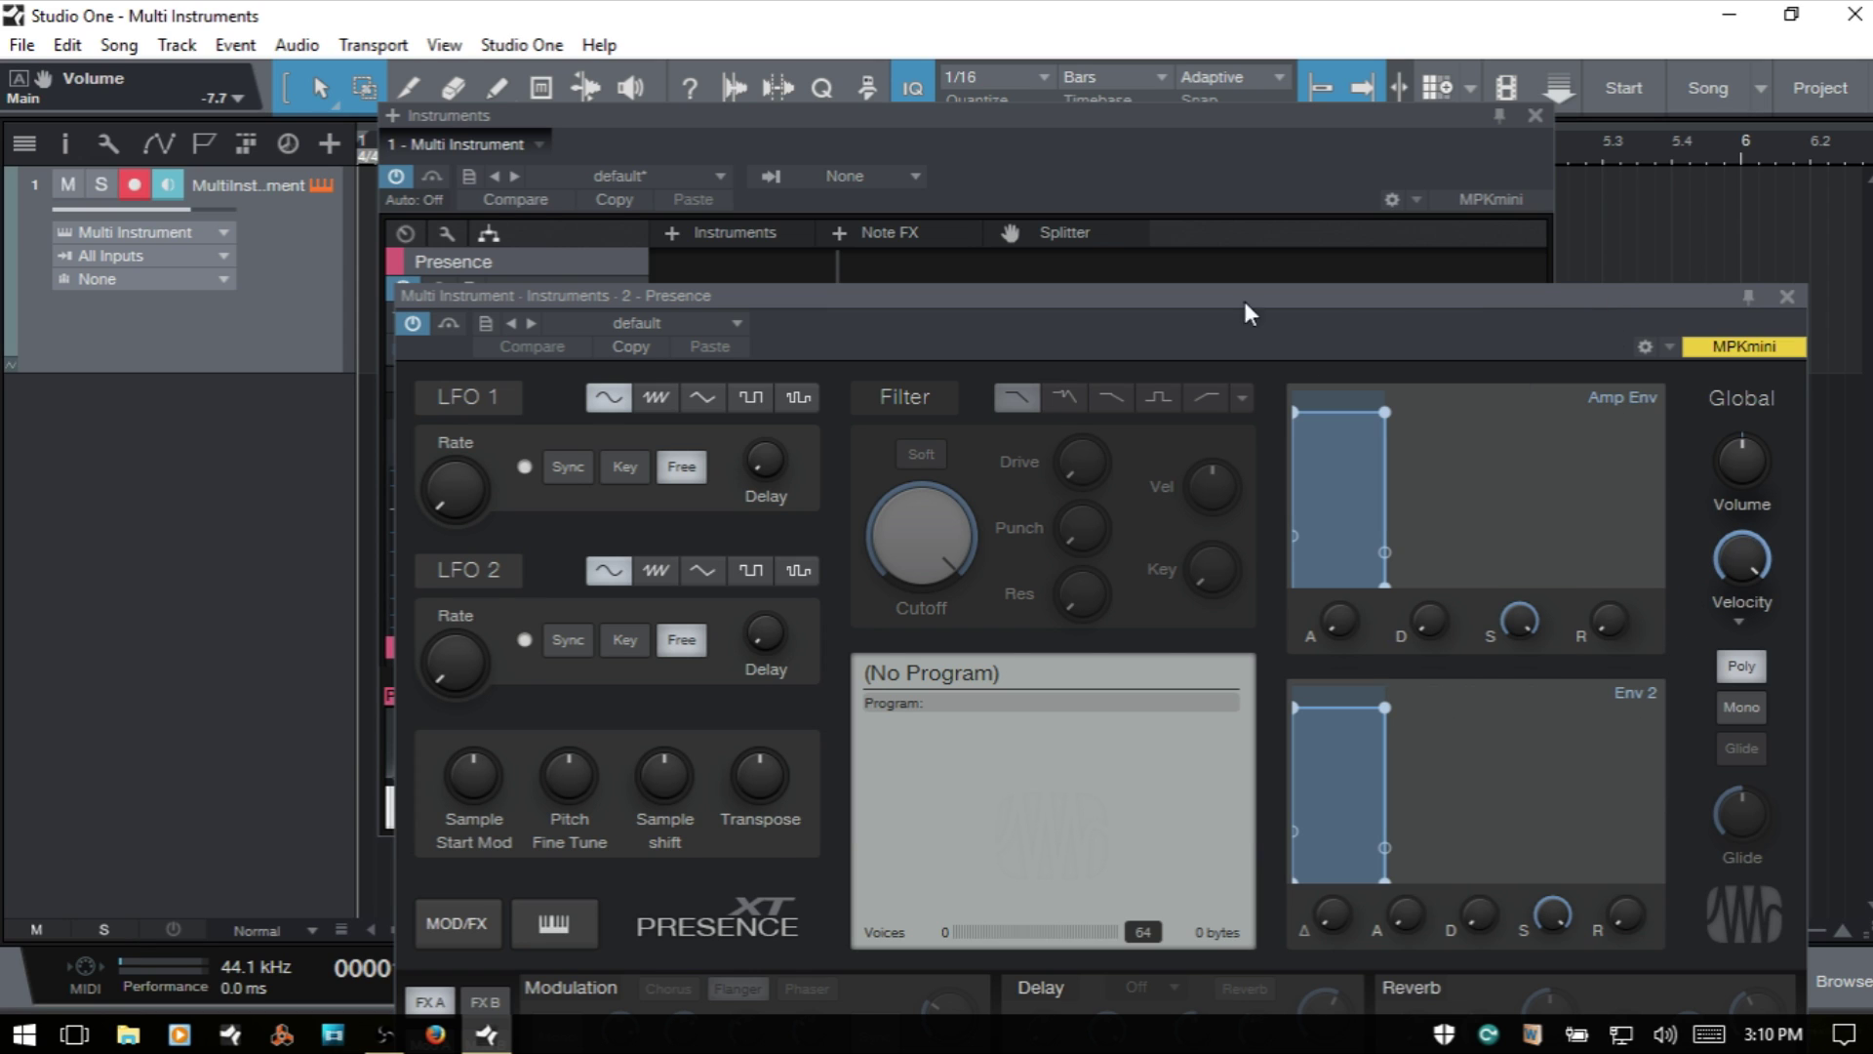
{"action": "left_click", "coordinate": [1786, 298]}
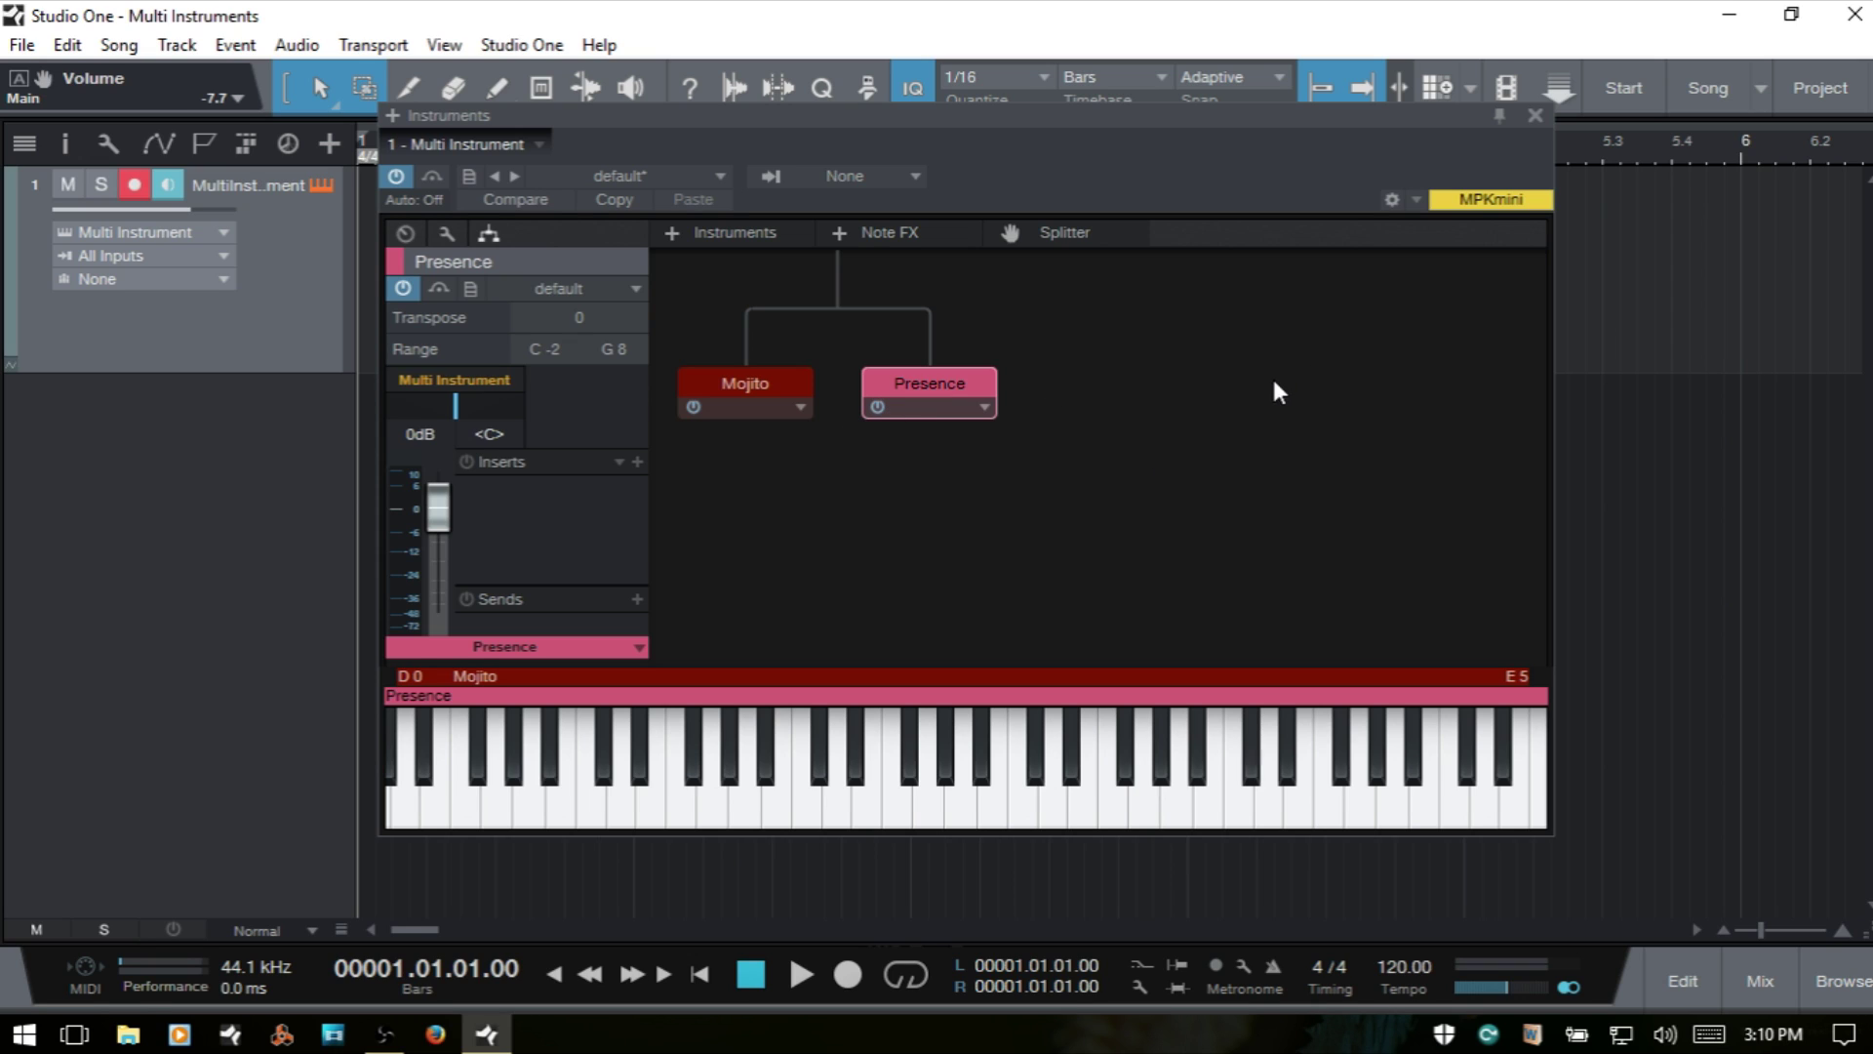
{"action": "left_click", "coordinate": [736, 386]}
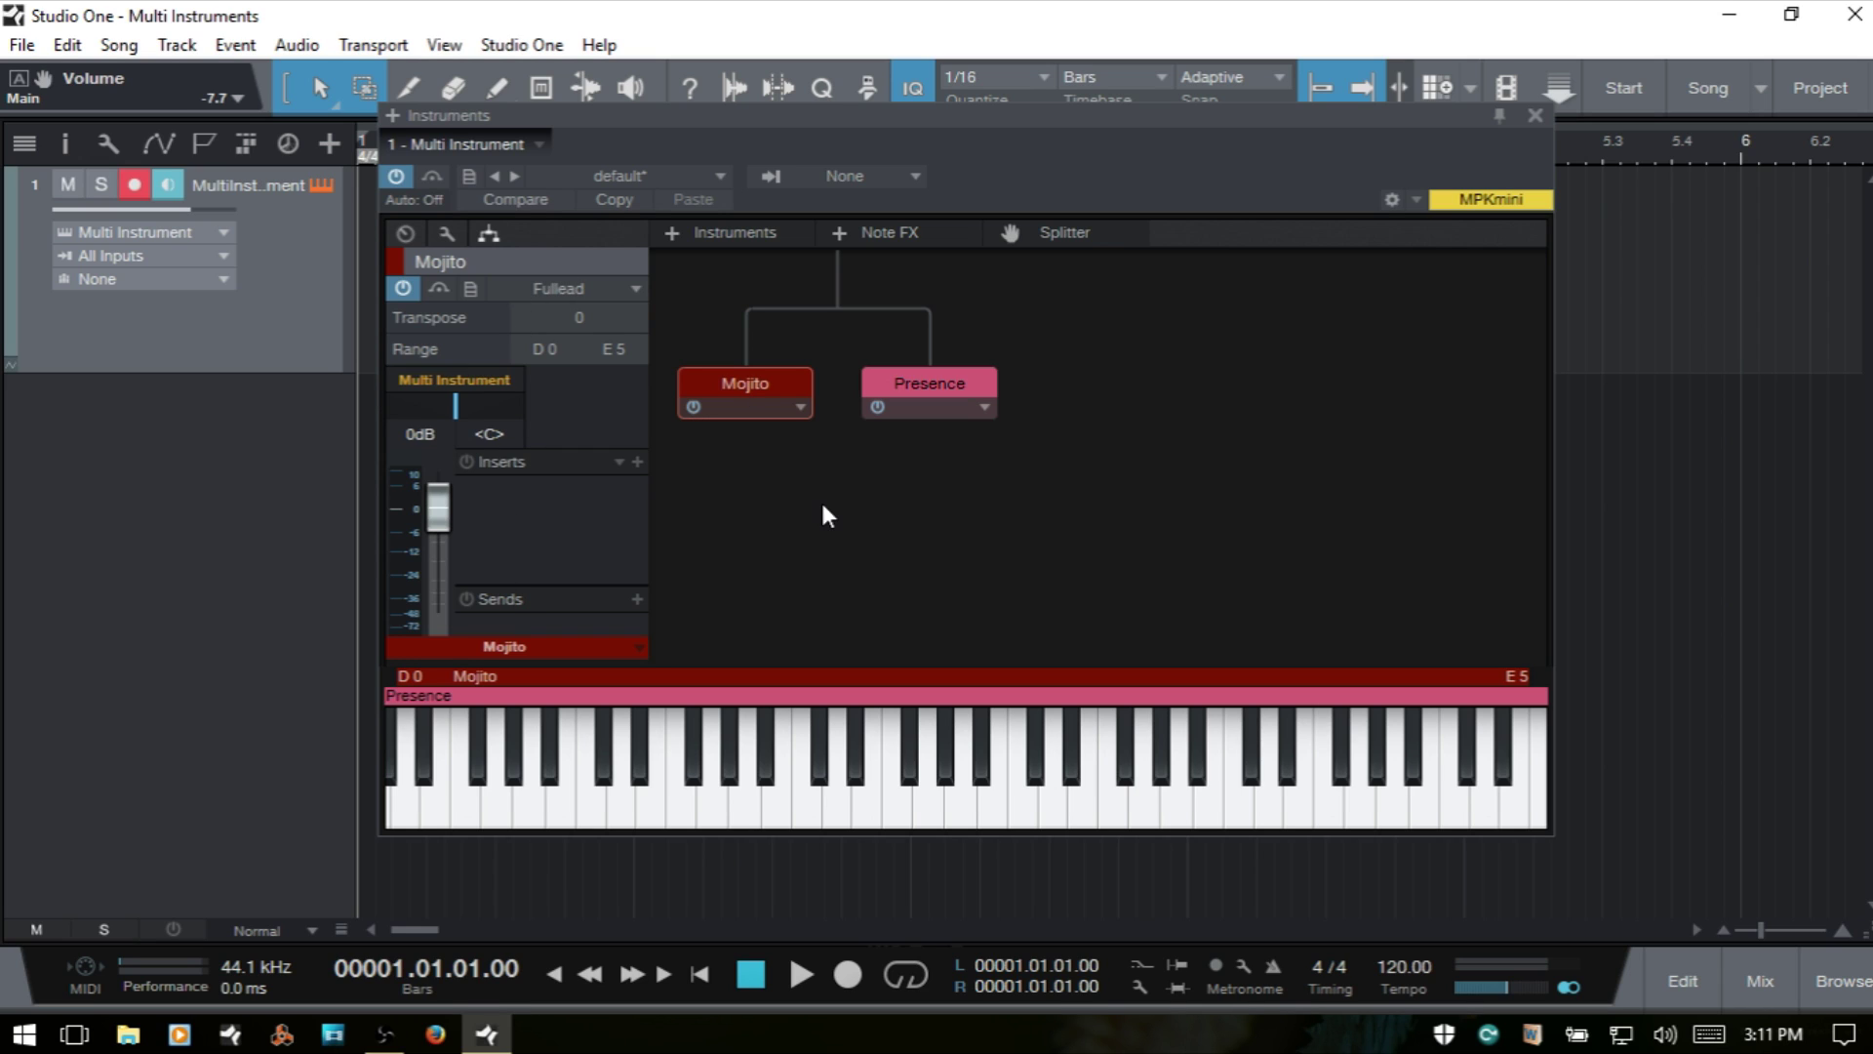
- Examine the Multi Instrument's expanded Mojito and Presence mixer channels and Mojito's output choices, and return to the routing view
{"action": "left_click", "coordinate": [1534, 115]}
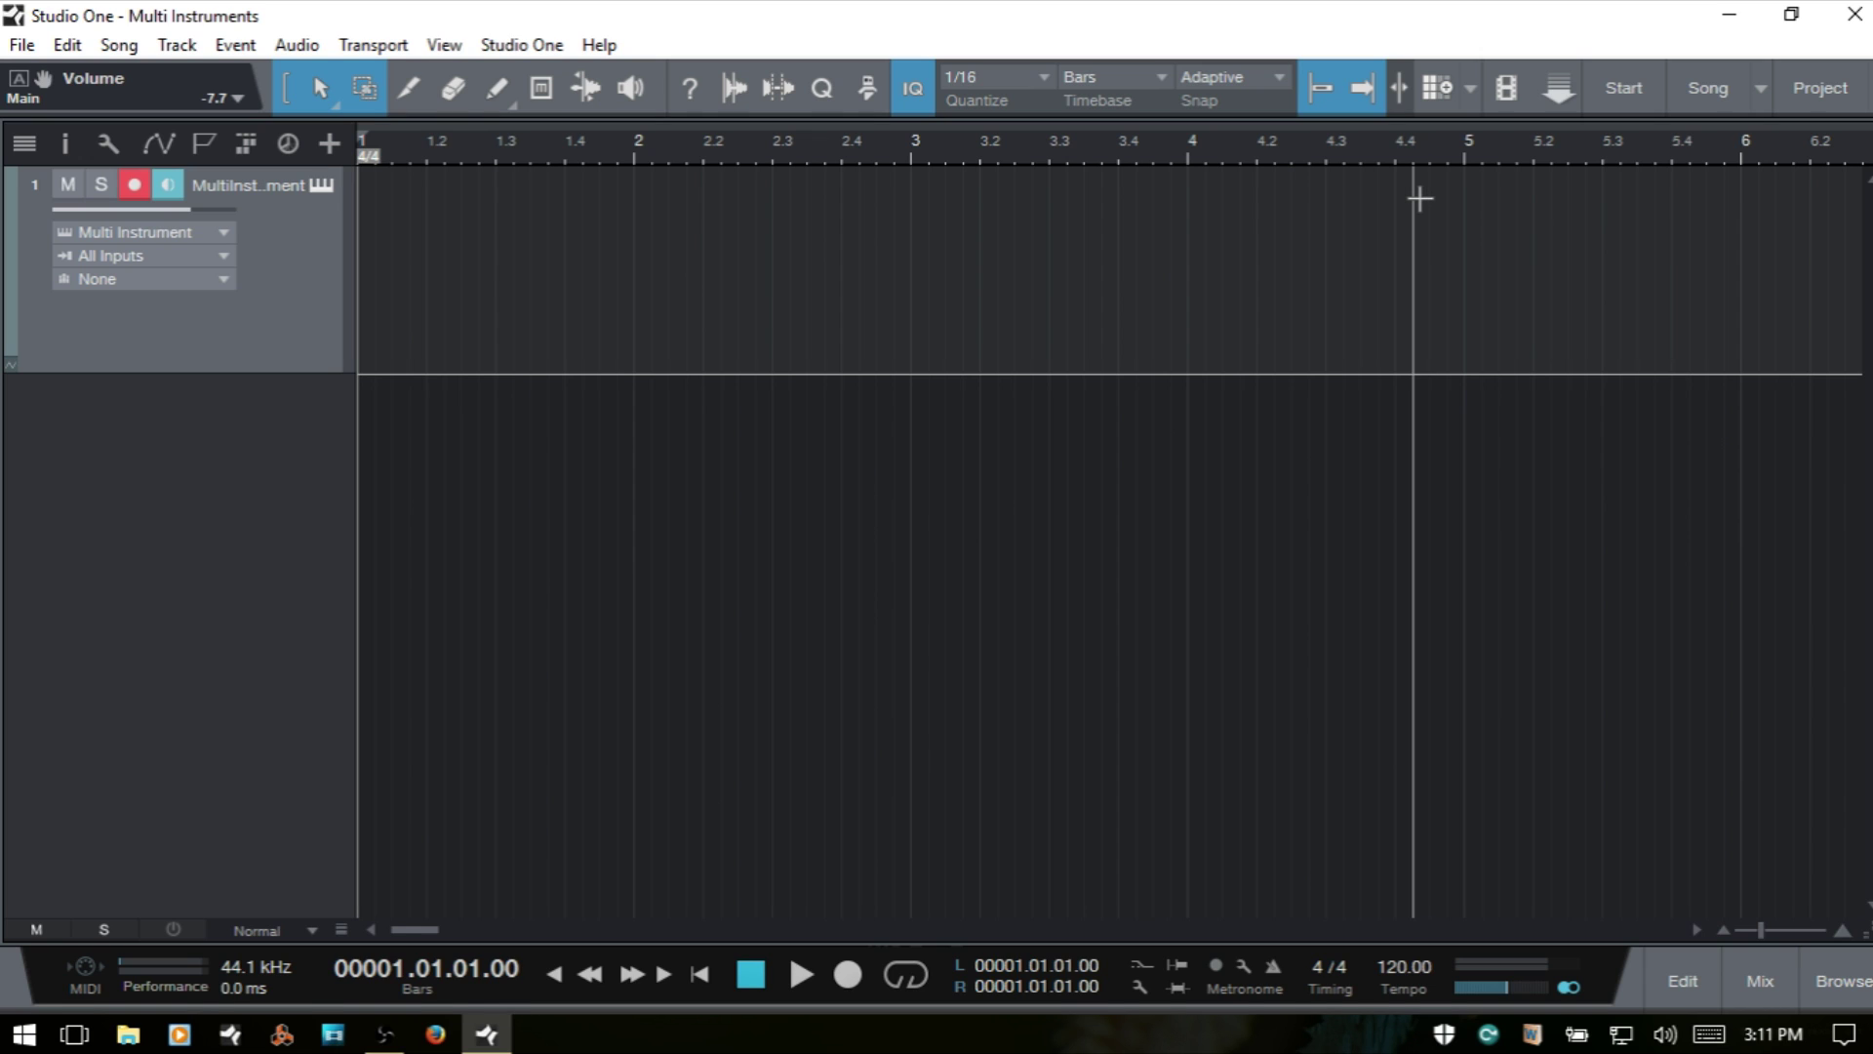
{"action": "key", "text": "F3"}
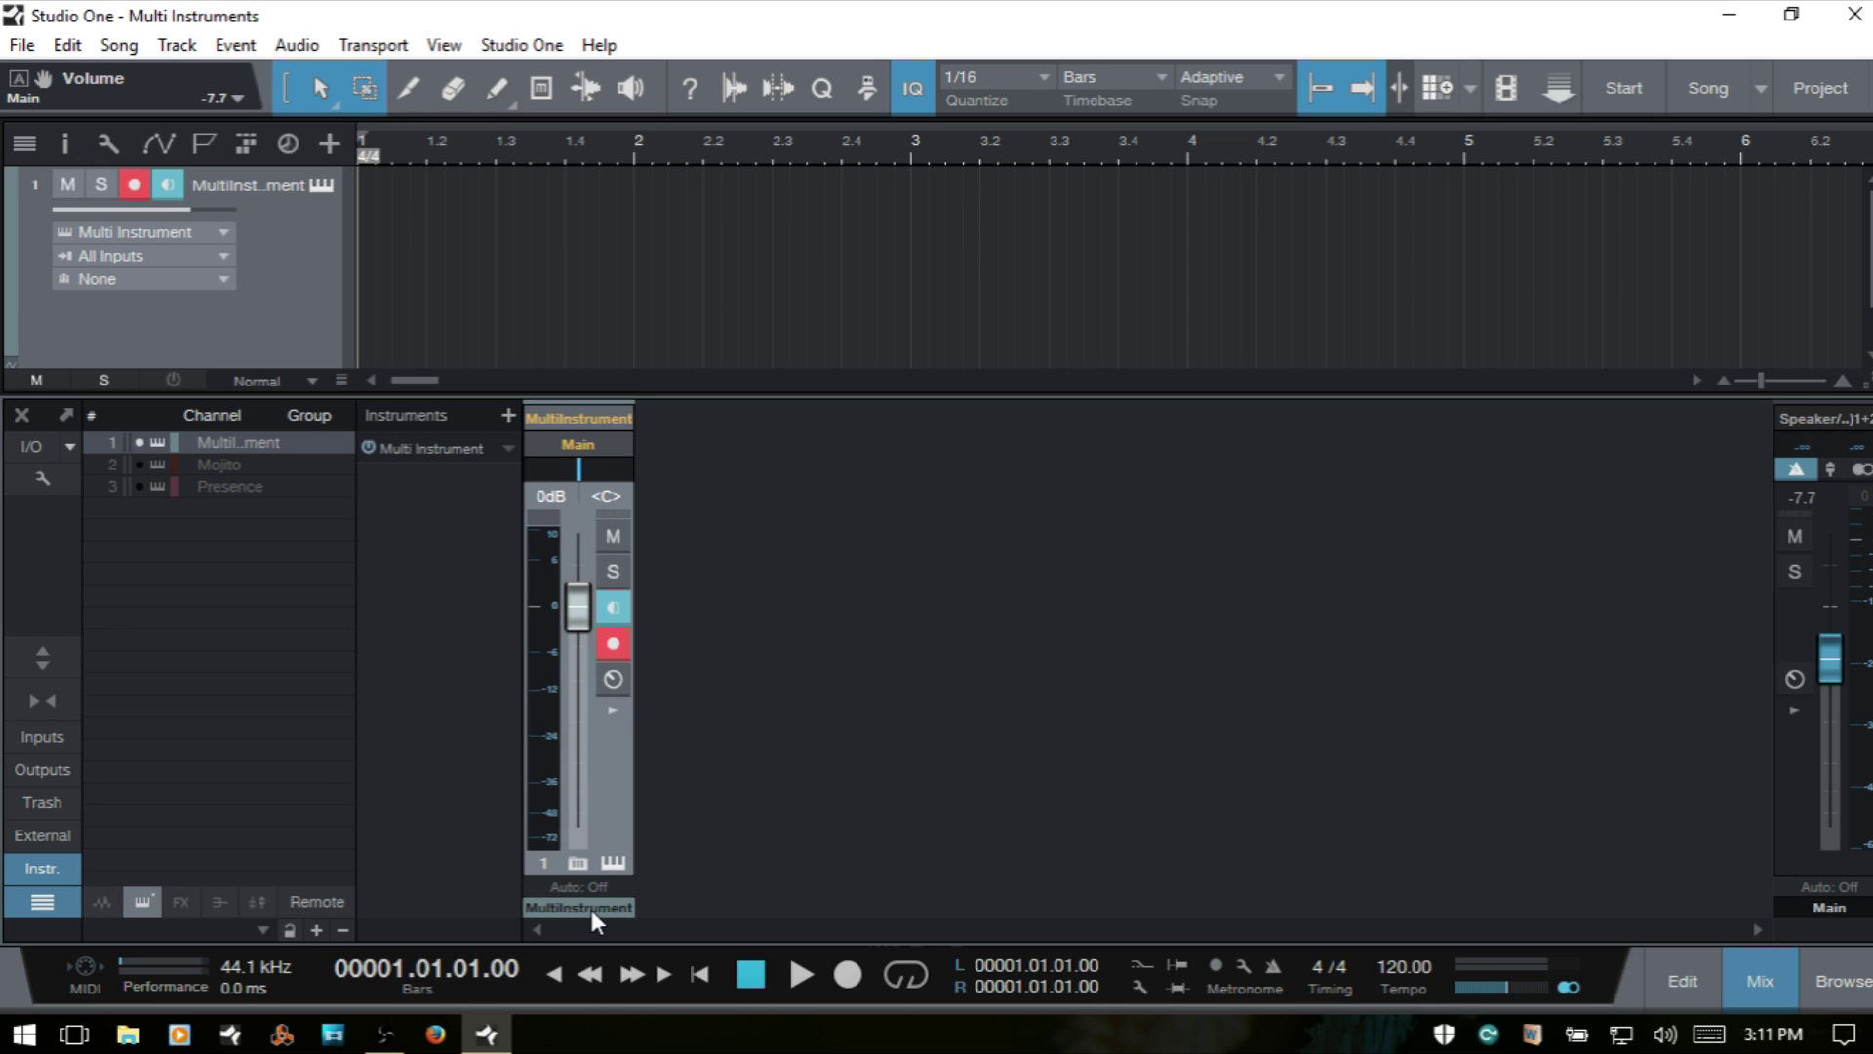
{"action": "left_click", "coordinate": [573, 862]}
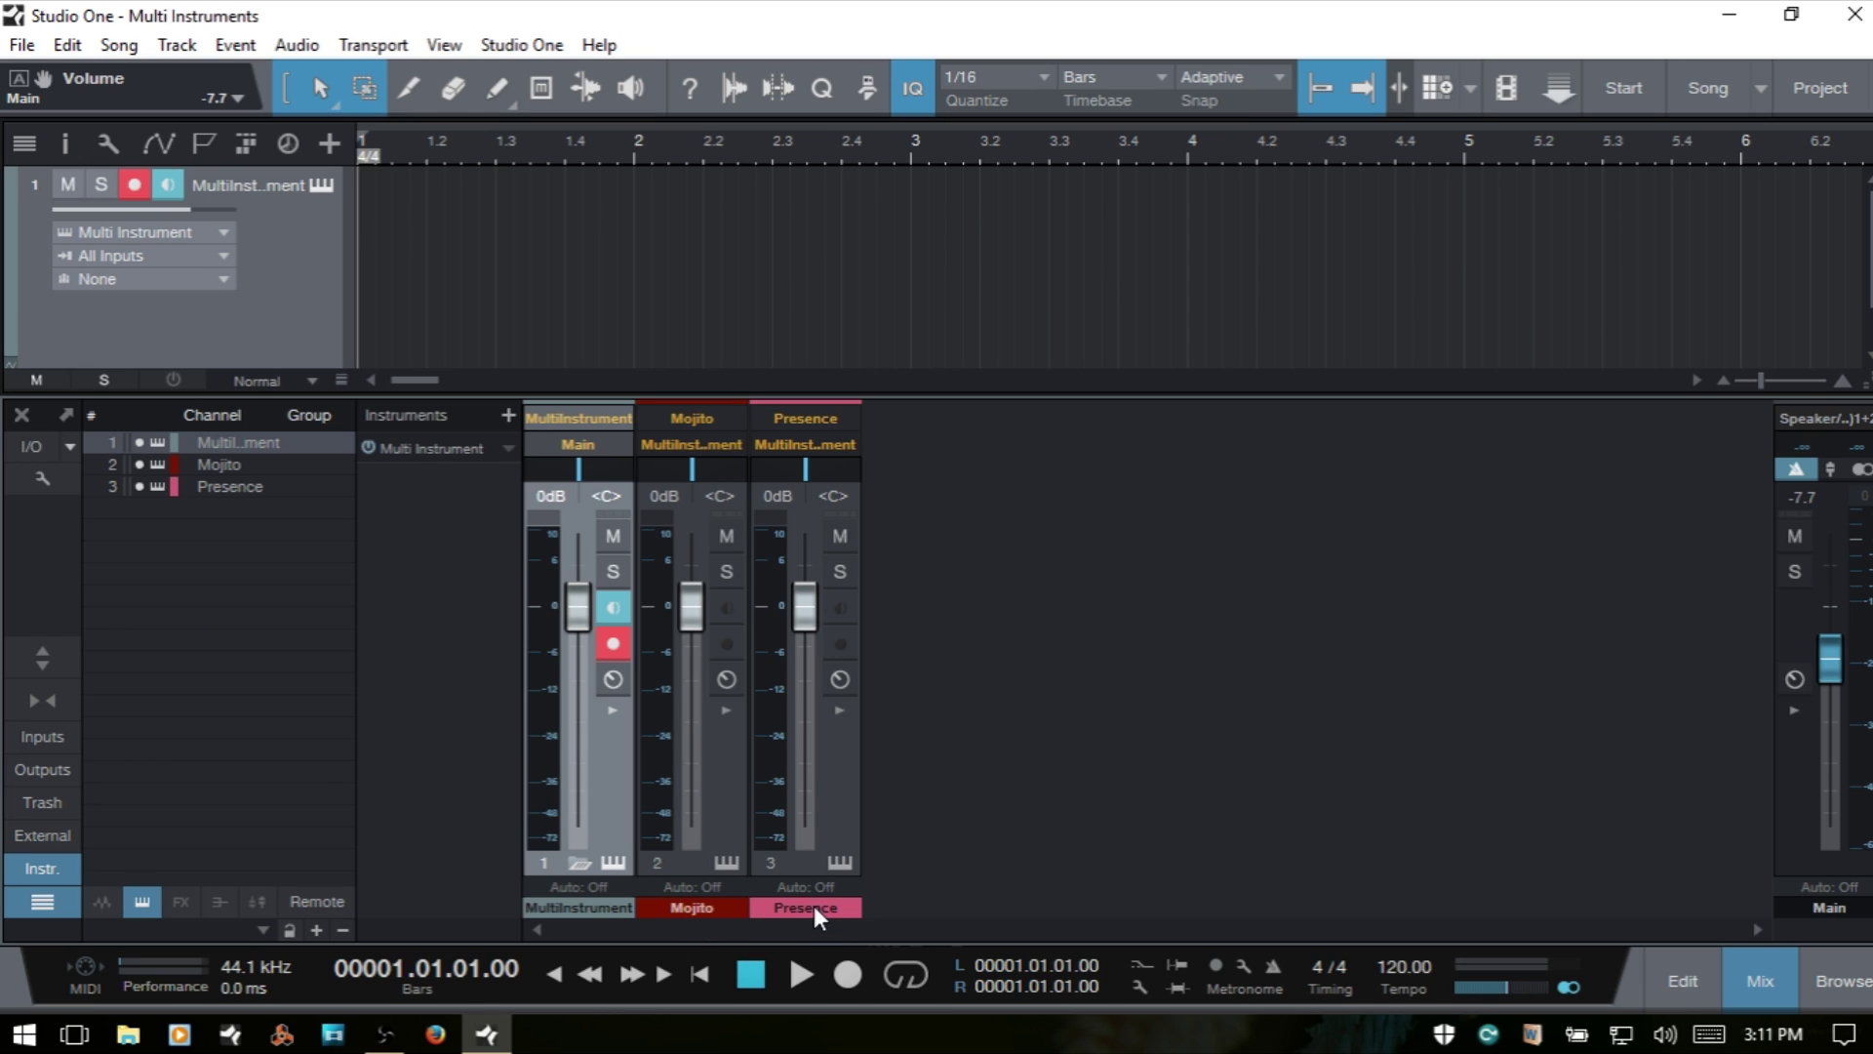
{"action": "left_click", "coordinate": [696, 449]}
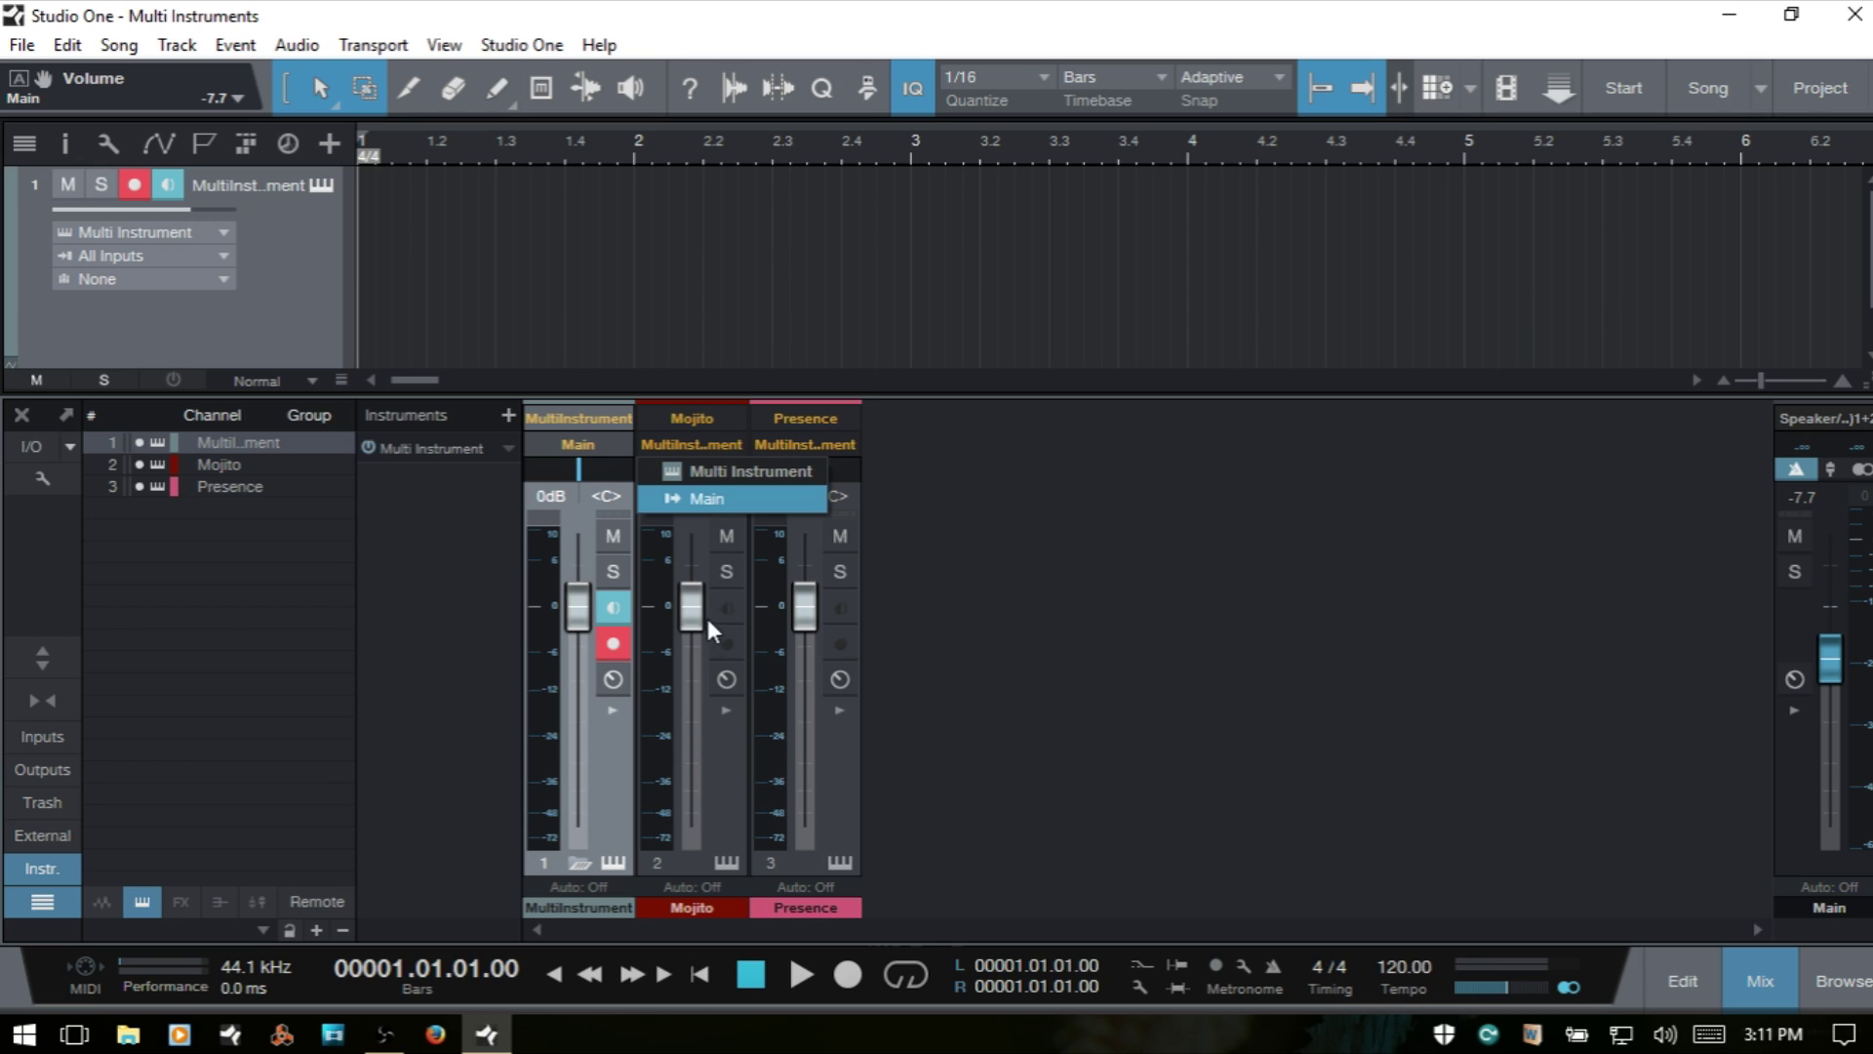
{"action": "left_click", "coordinate": [727, 798]}
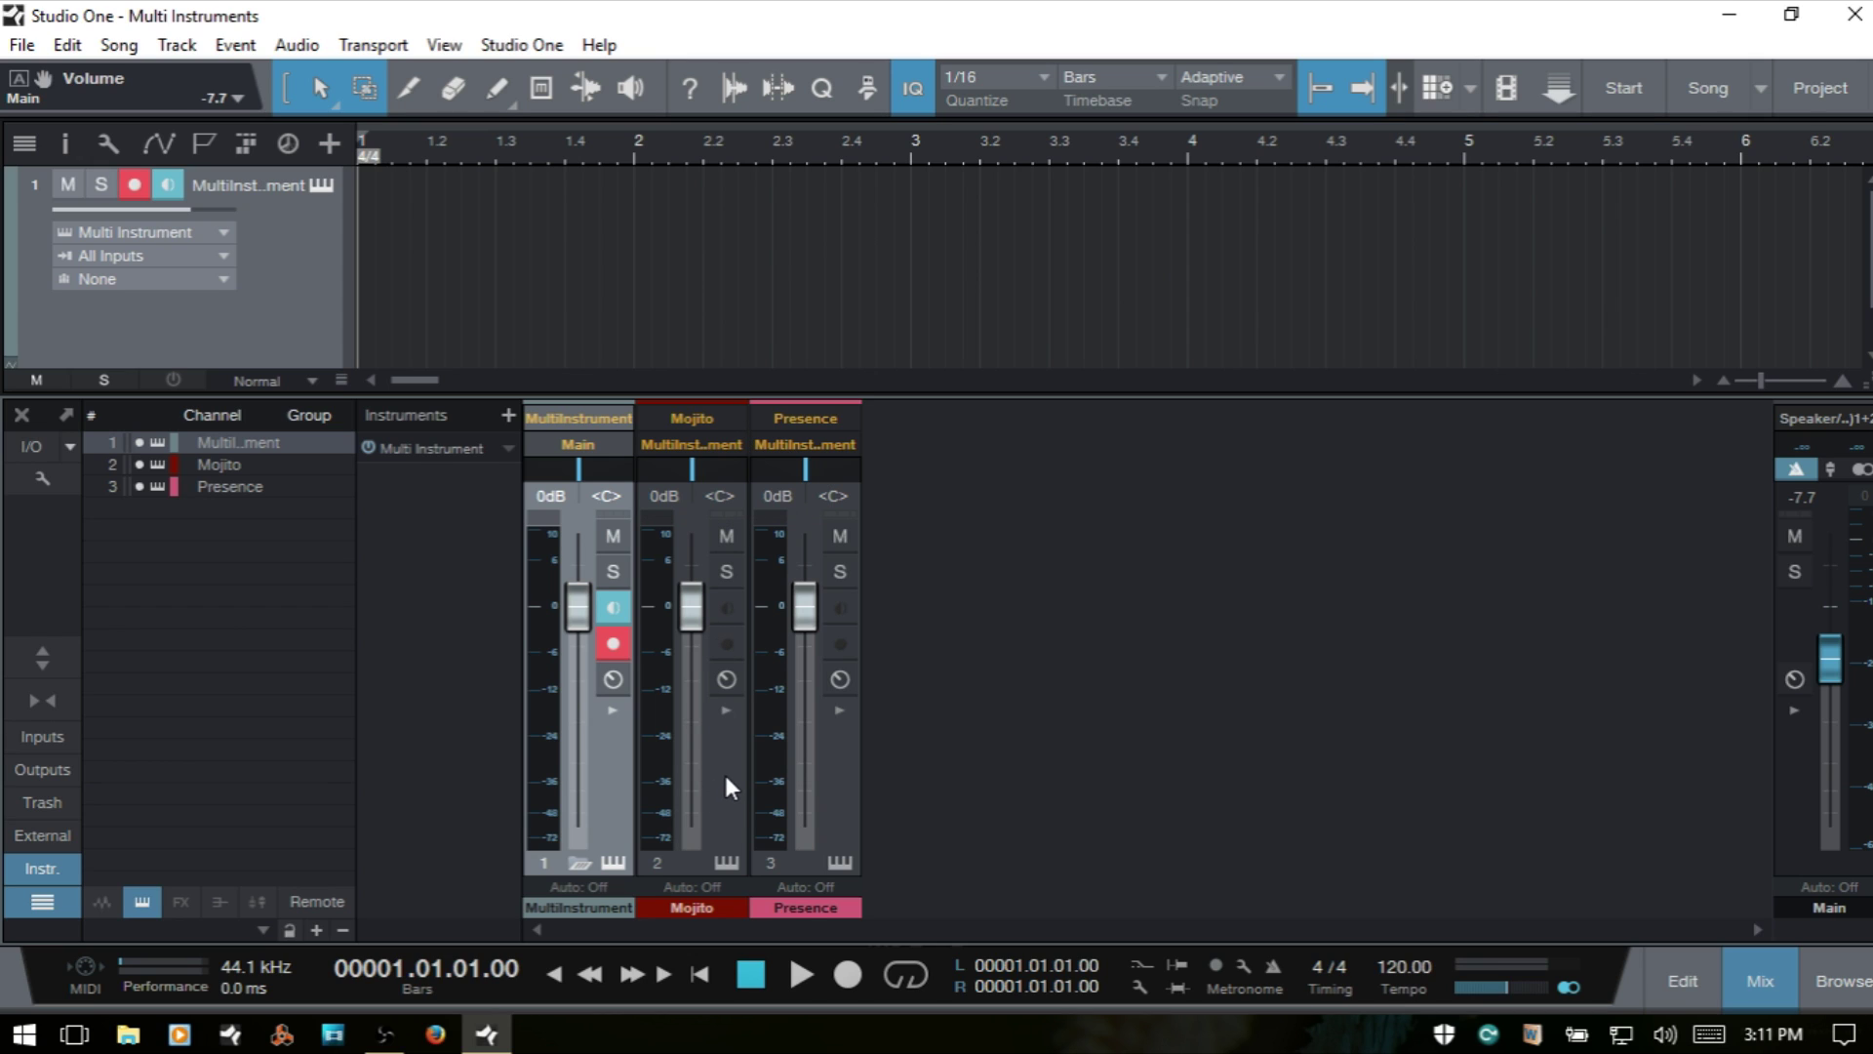
{"action": "left_click", "coordinate": [578, 863]}
{"action": "key", "text": "F3"}
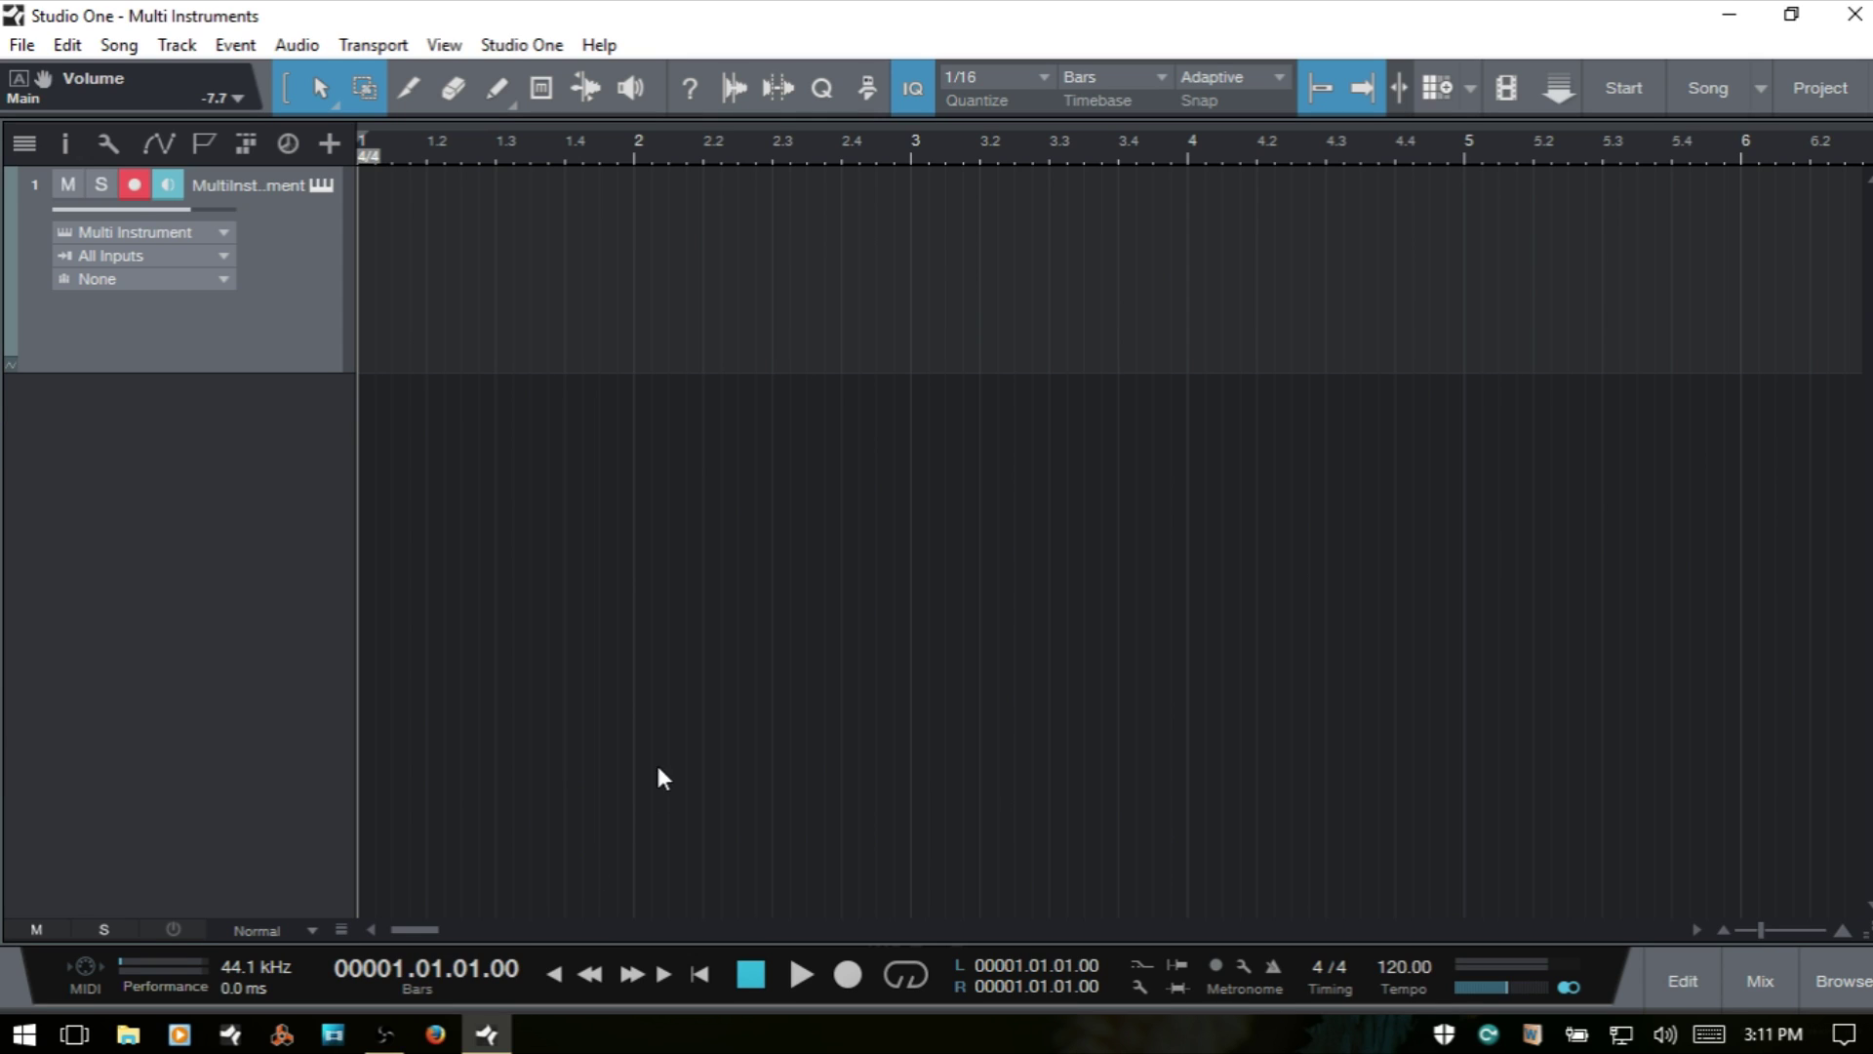
{"action": "left_click", "coordinate": [320, 187]}
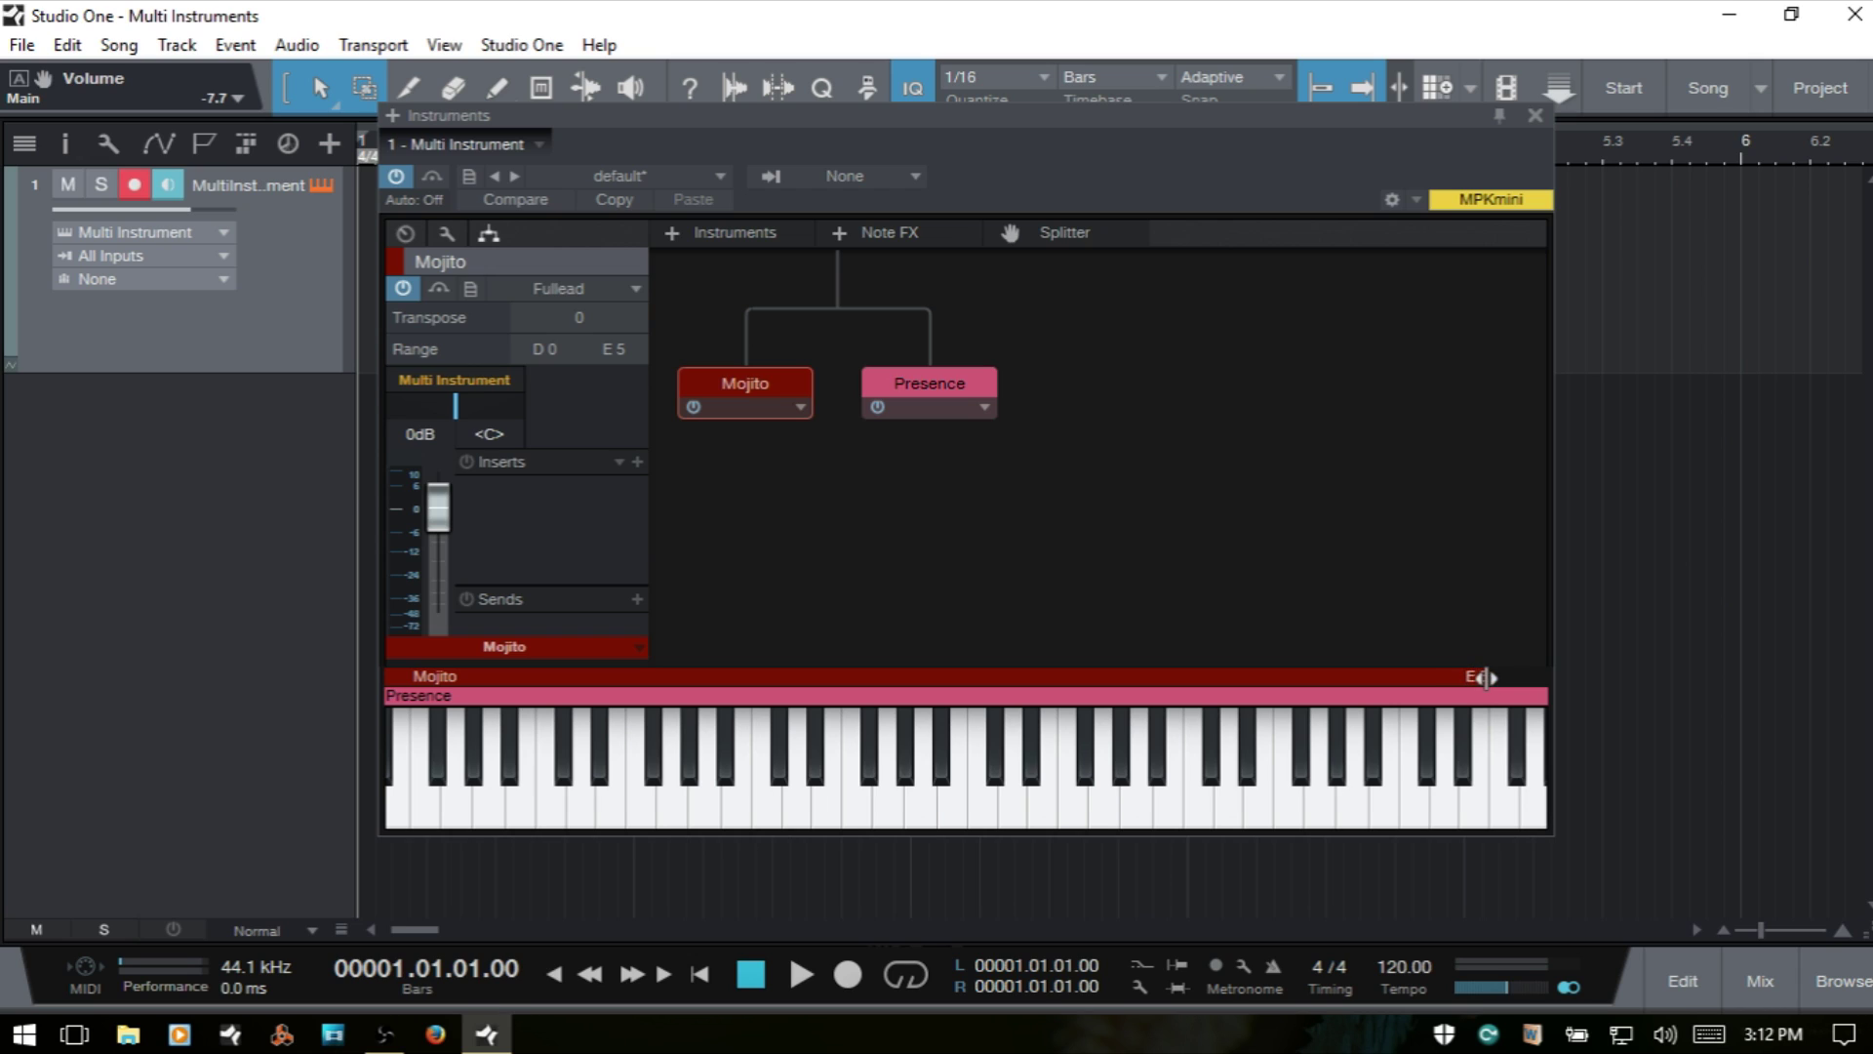
- Extend Mojito's upper key limit to G 5 and switch Mojito off
{"action": "left_click_drag", "start_coordinate": [1503, 675], "coordinate": [1537, 675]}
{"action": "left_click", "coordinate": [402, 290]}
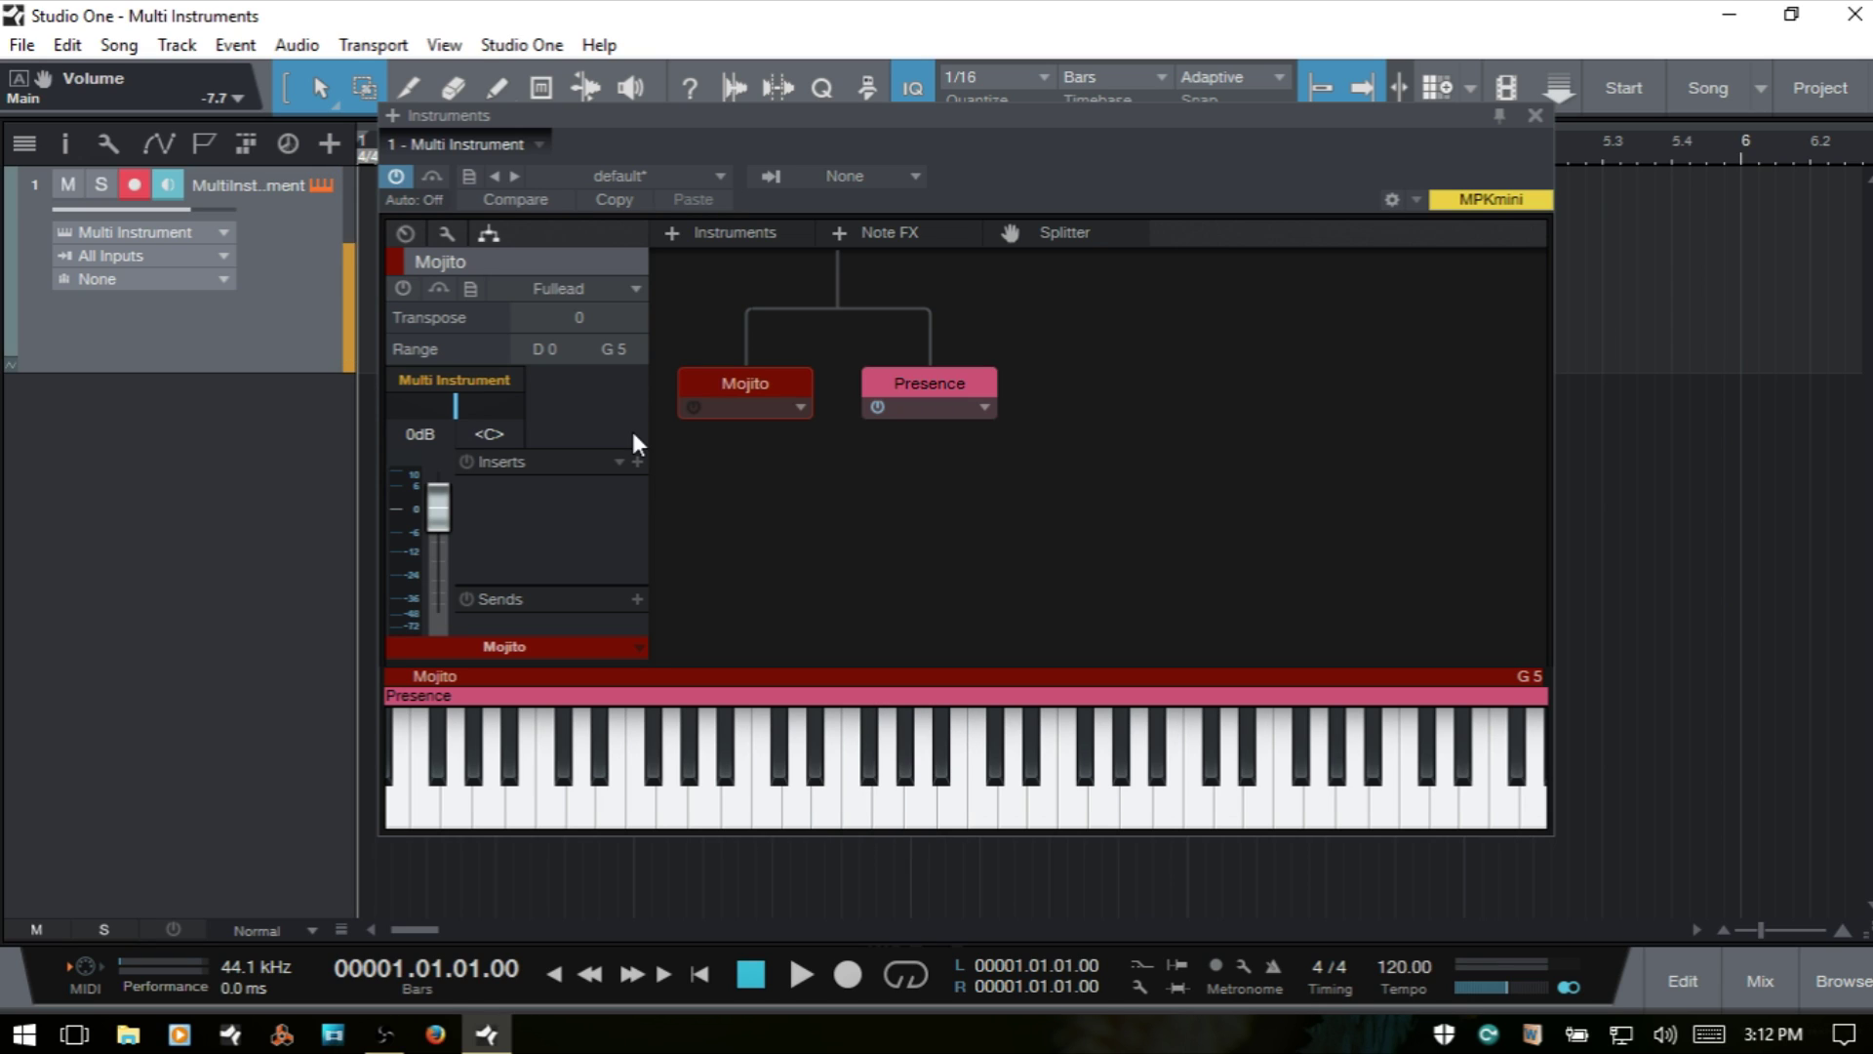
- Load the Deep Pad preset from the Synth Session pads into Presence and close its editor
{"action": "double_click", "coordinate": [926, 382]}
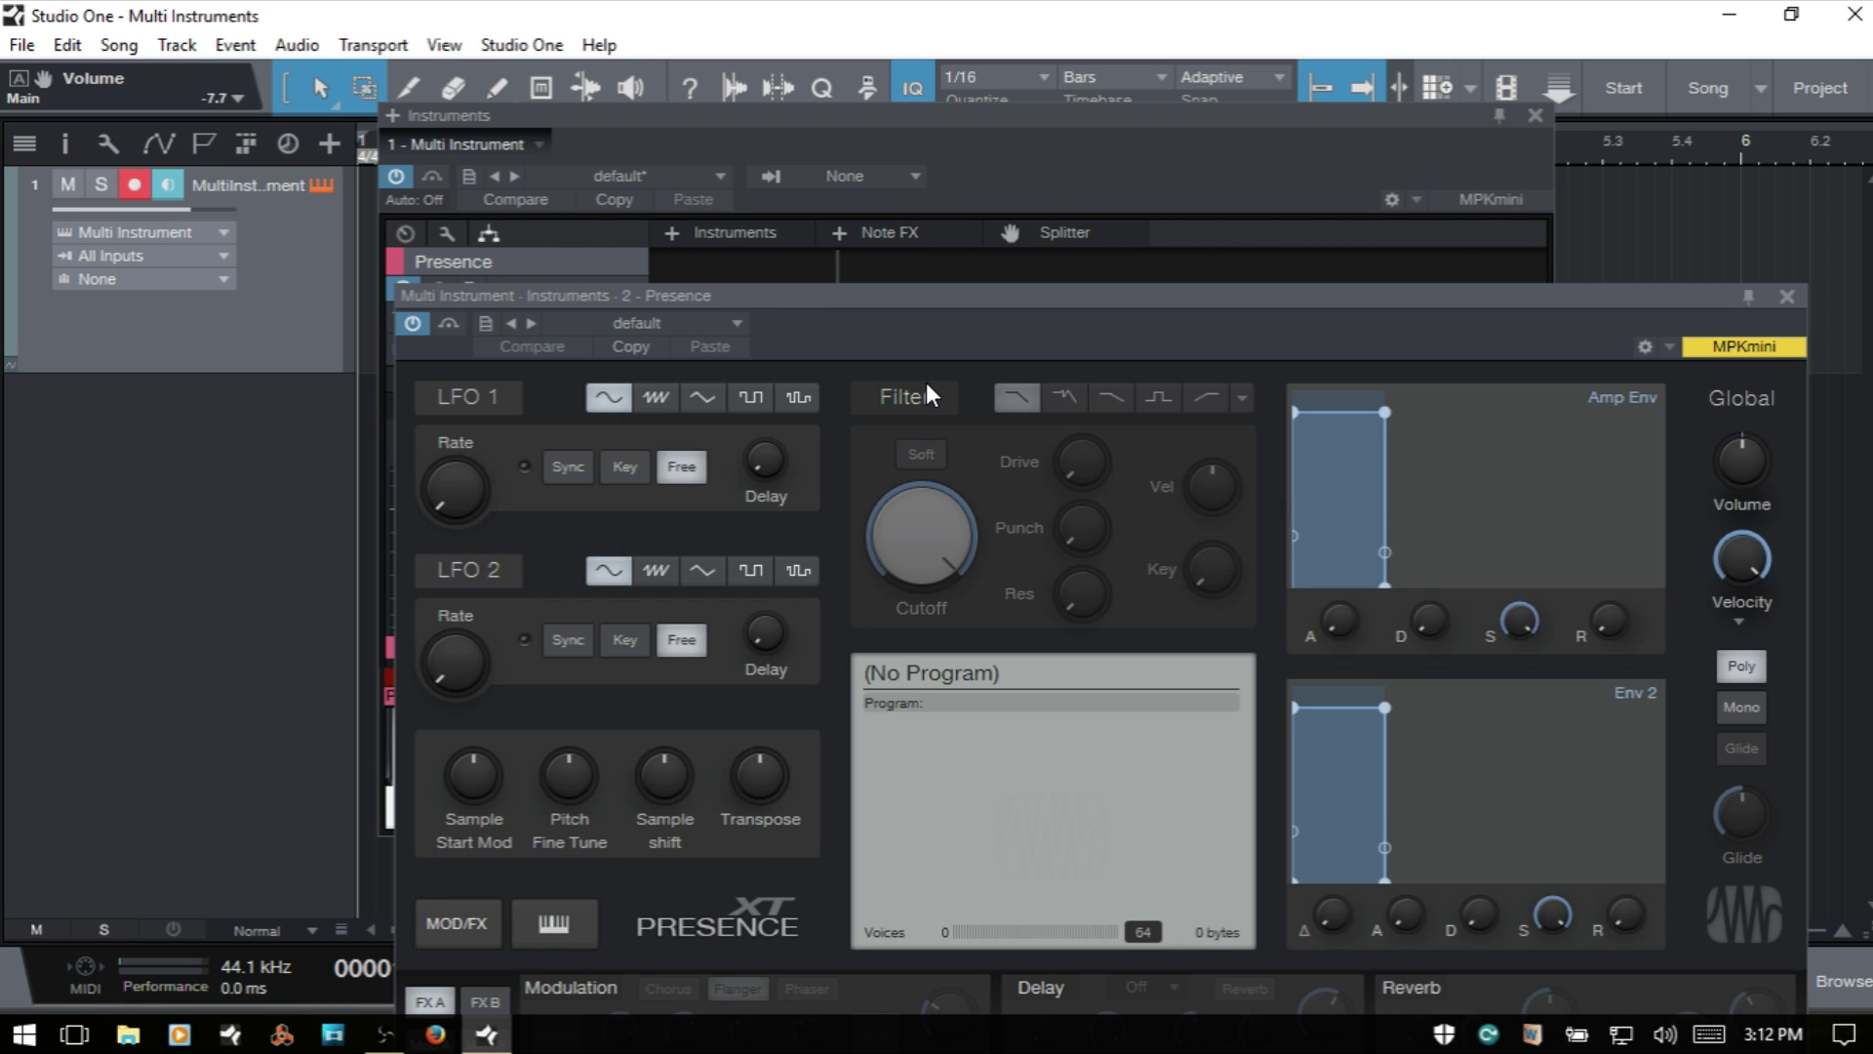
{"action": "left_click_drag", "start_coordinate": [967, 295], "coordinate": [953, 88]}
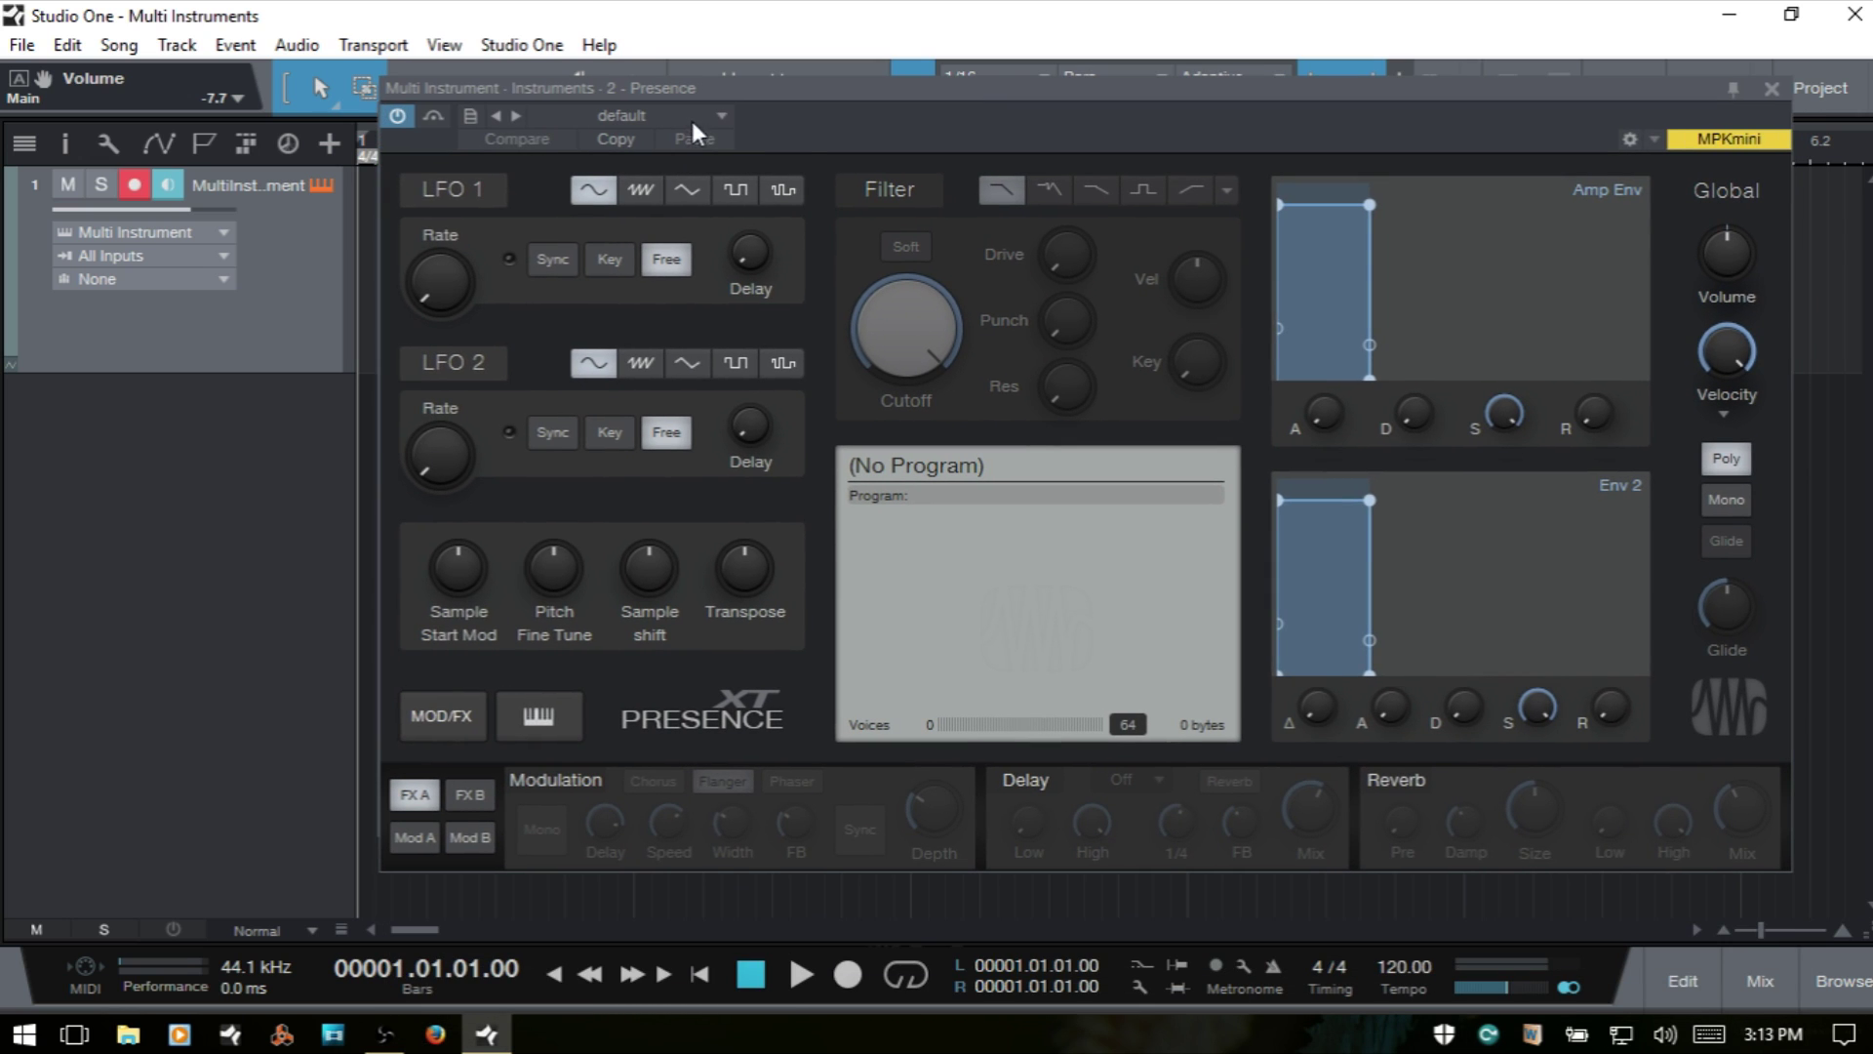
{"action": "left_click", "coordinate": [721, 116]}
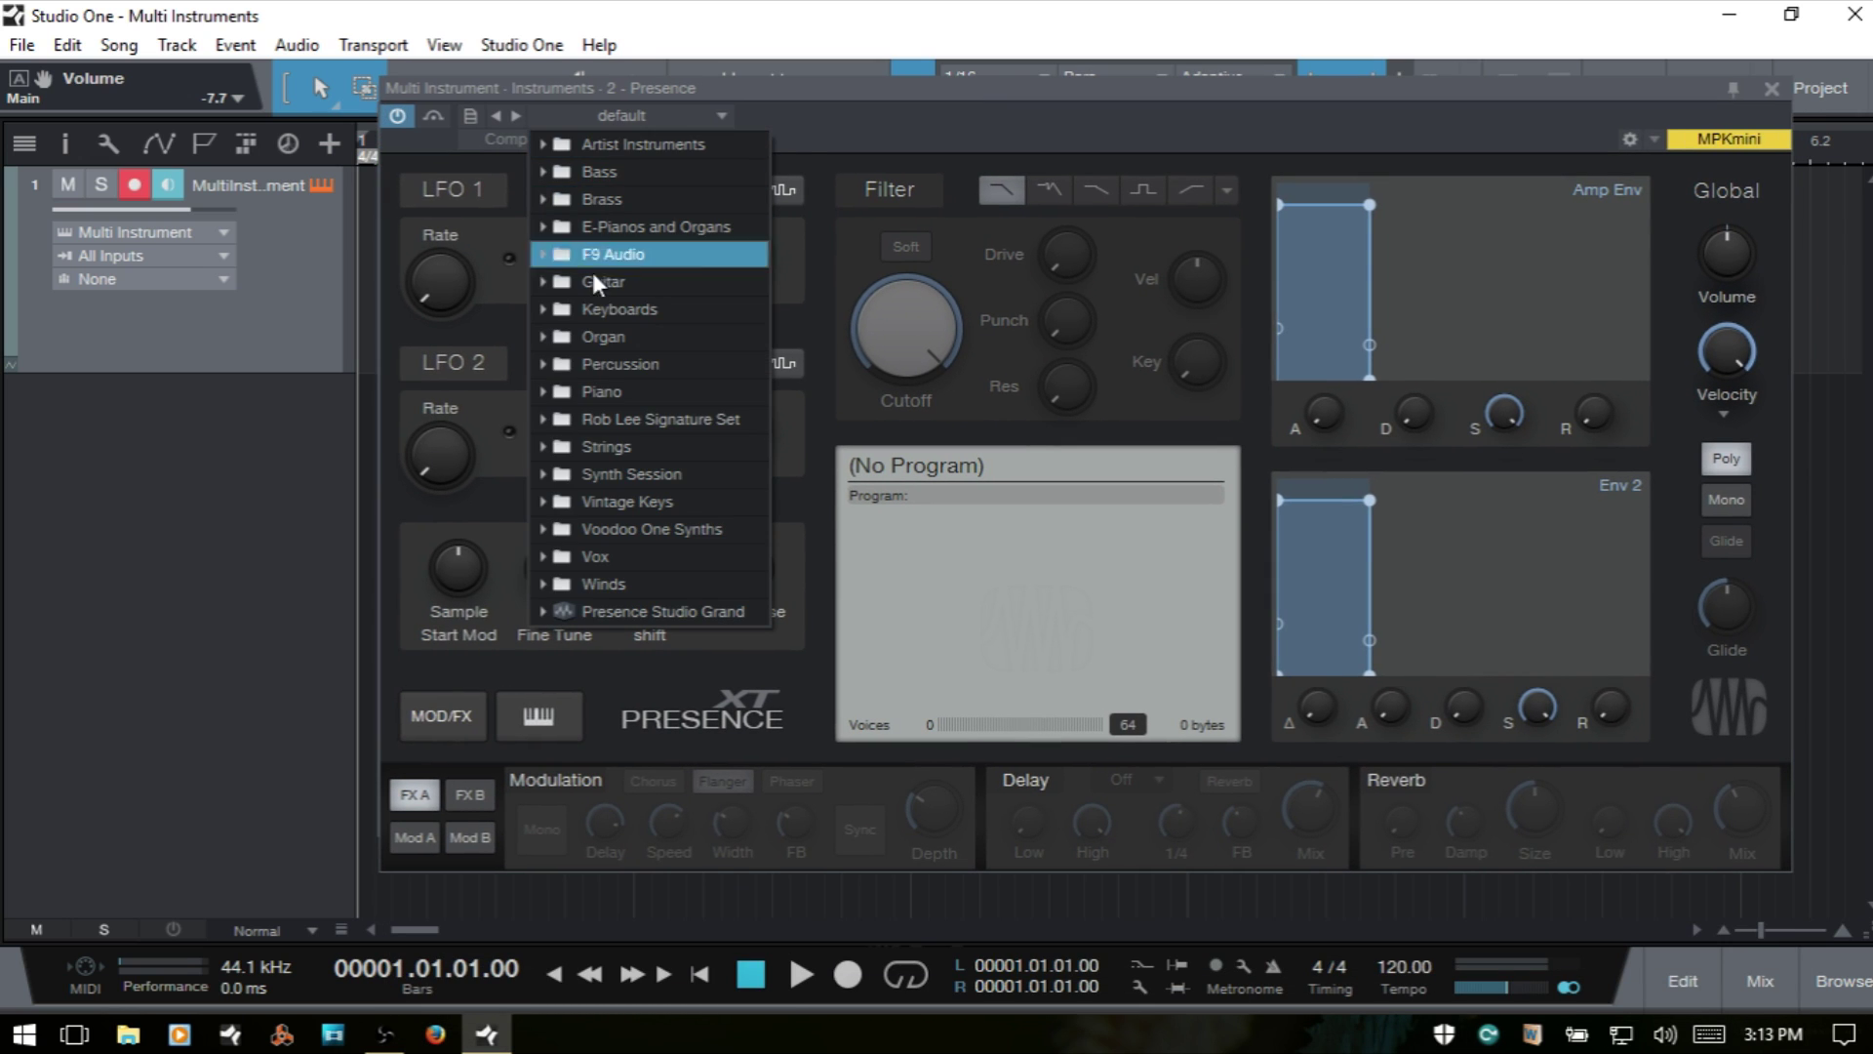
{"action": "left_click", "coordinate": [649, 441]}
{"action": "left_click", "coordinate": [690, 837]}
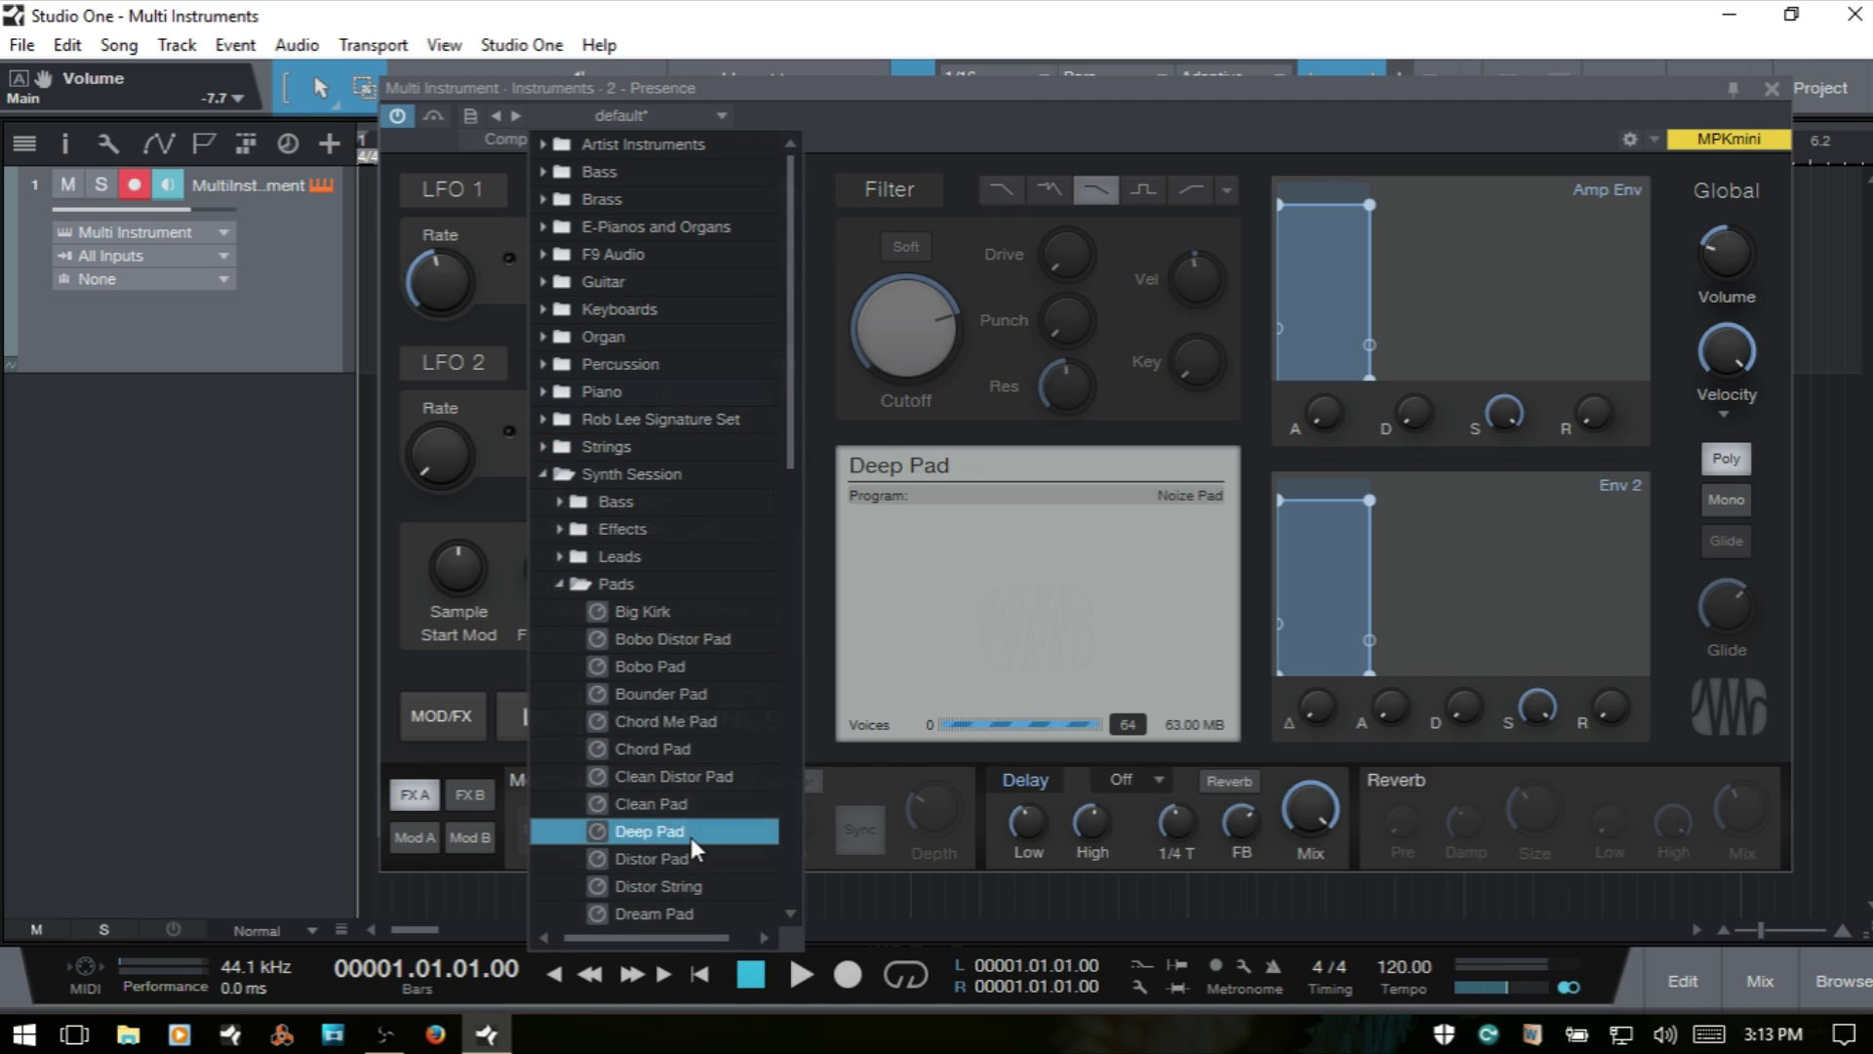
{"action": "left_click", "coordinate": [1072, 119]}
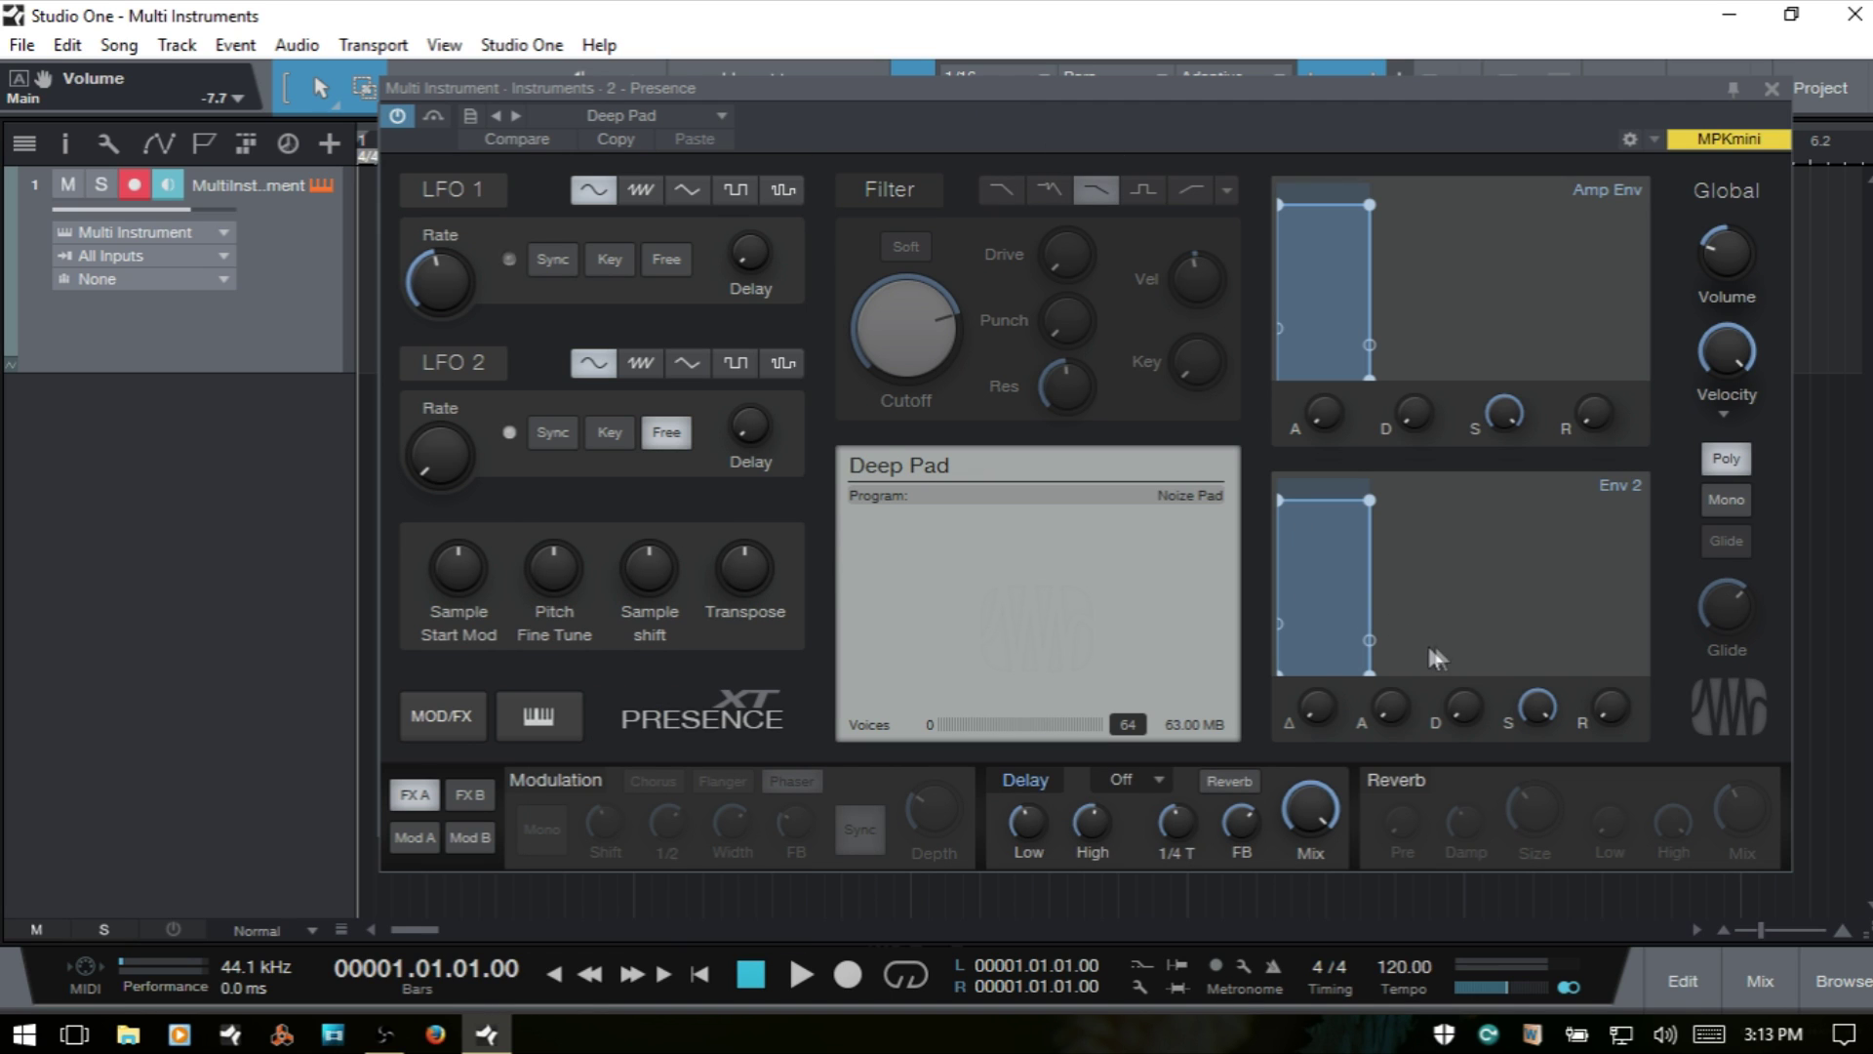
{"action": "left_click", "coordinate": [1774, 90]}
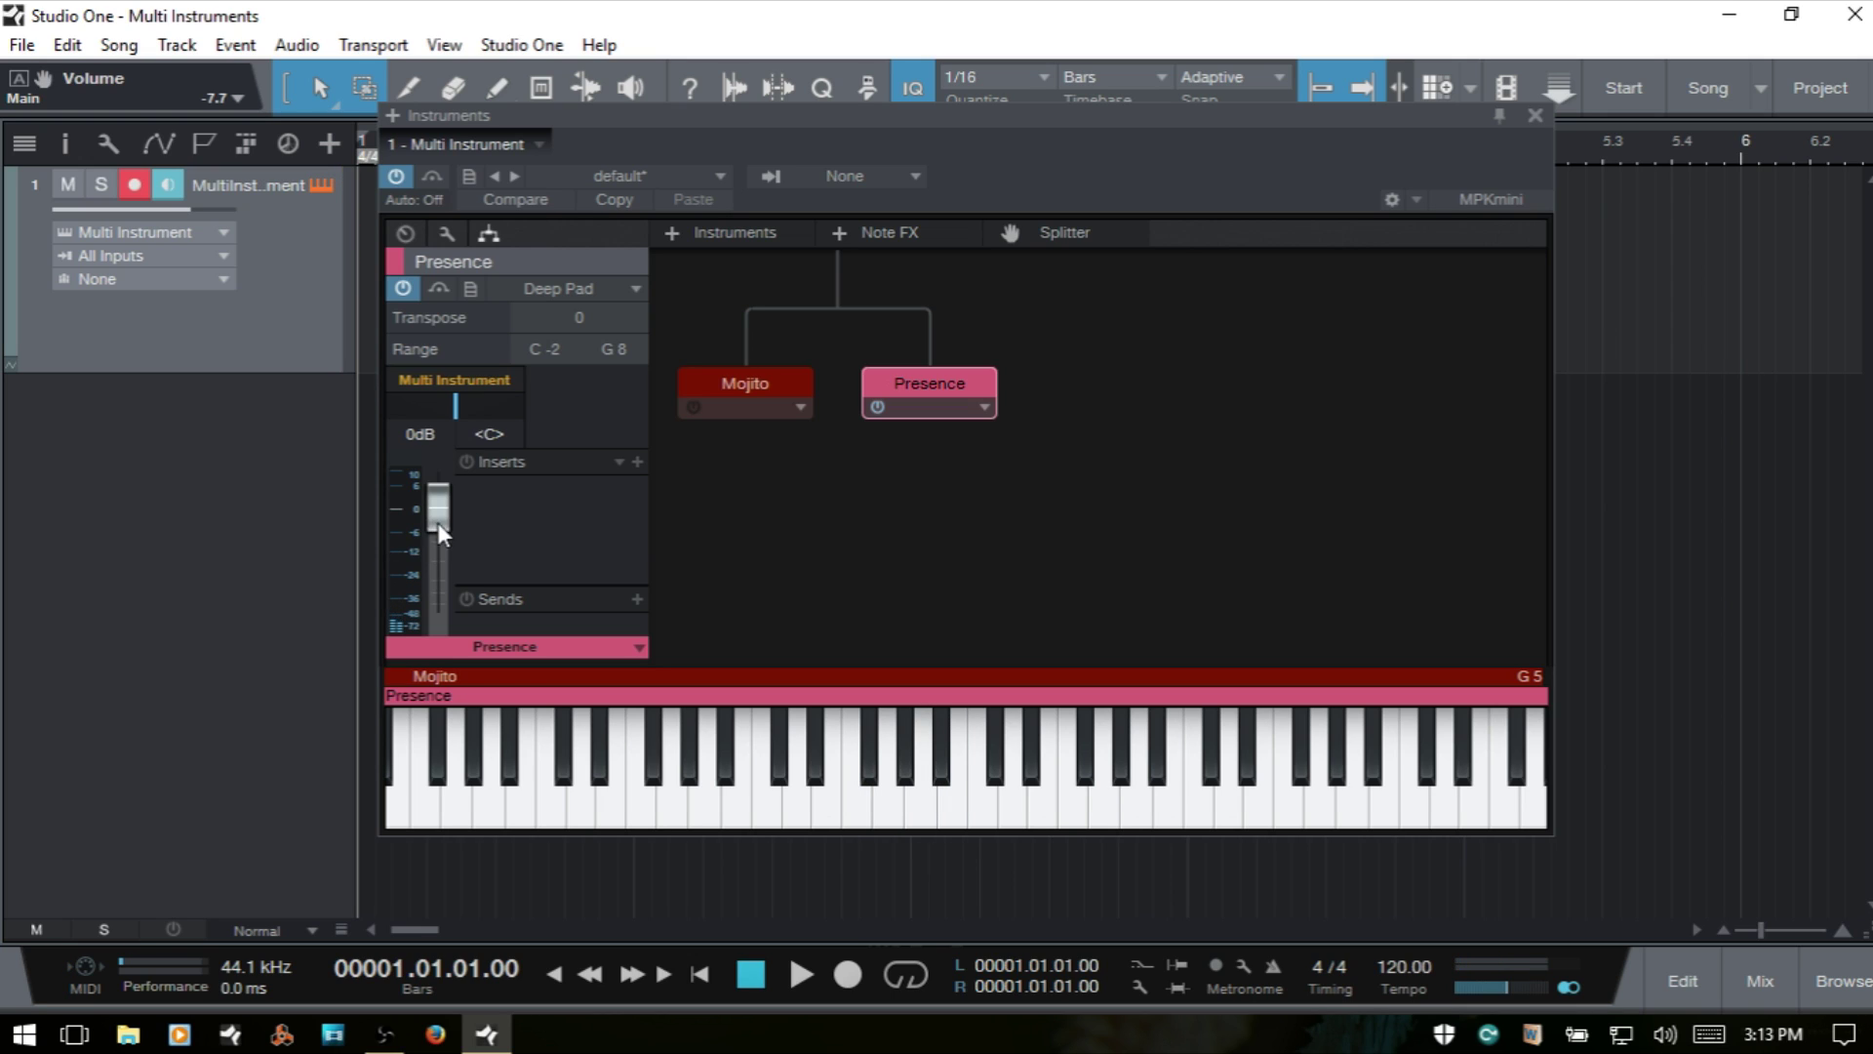
{"action": "left_click_drag", "start_coordinate": [437, 523], "coordinate": [437, 494]}
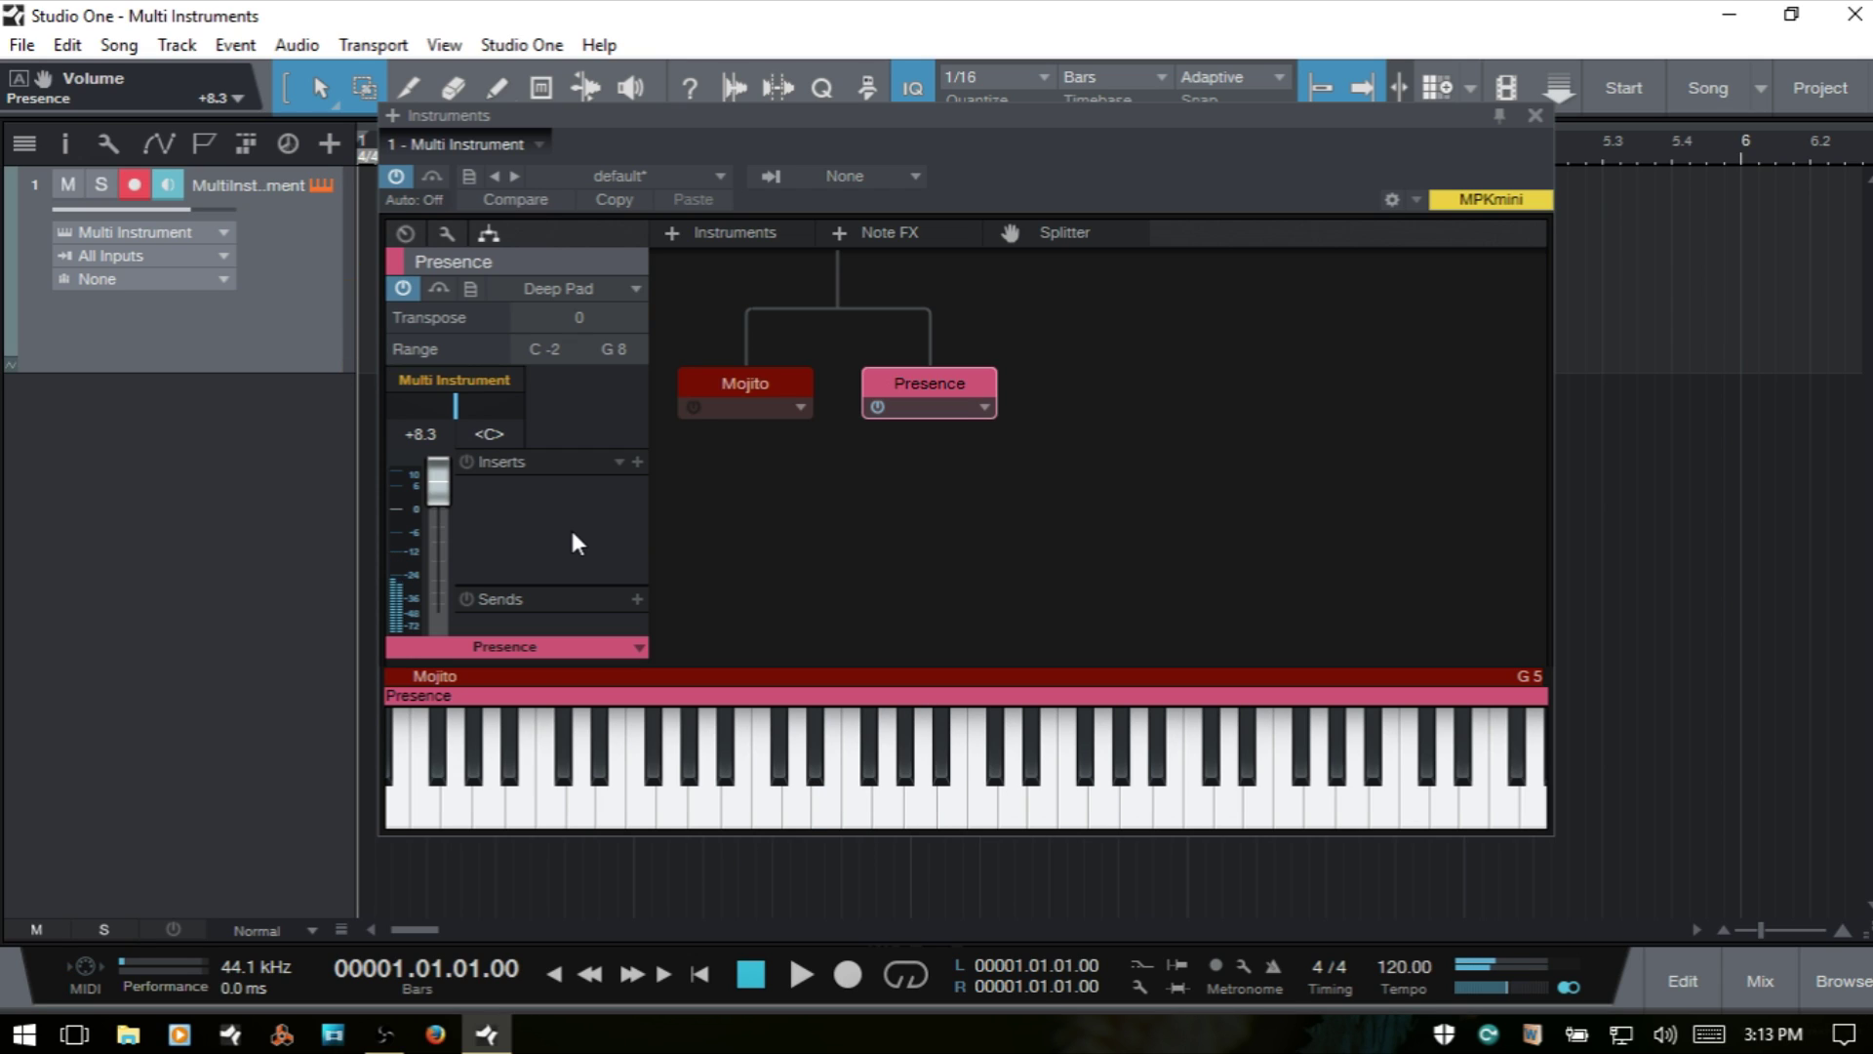
{"action": "left_click", "coordinate": [688, 404]}
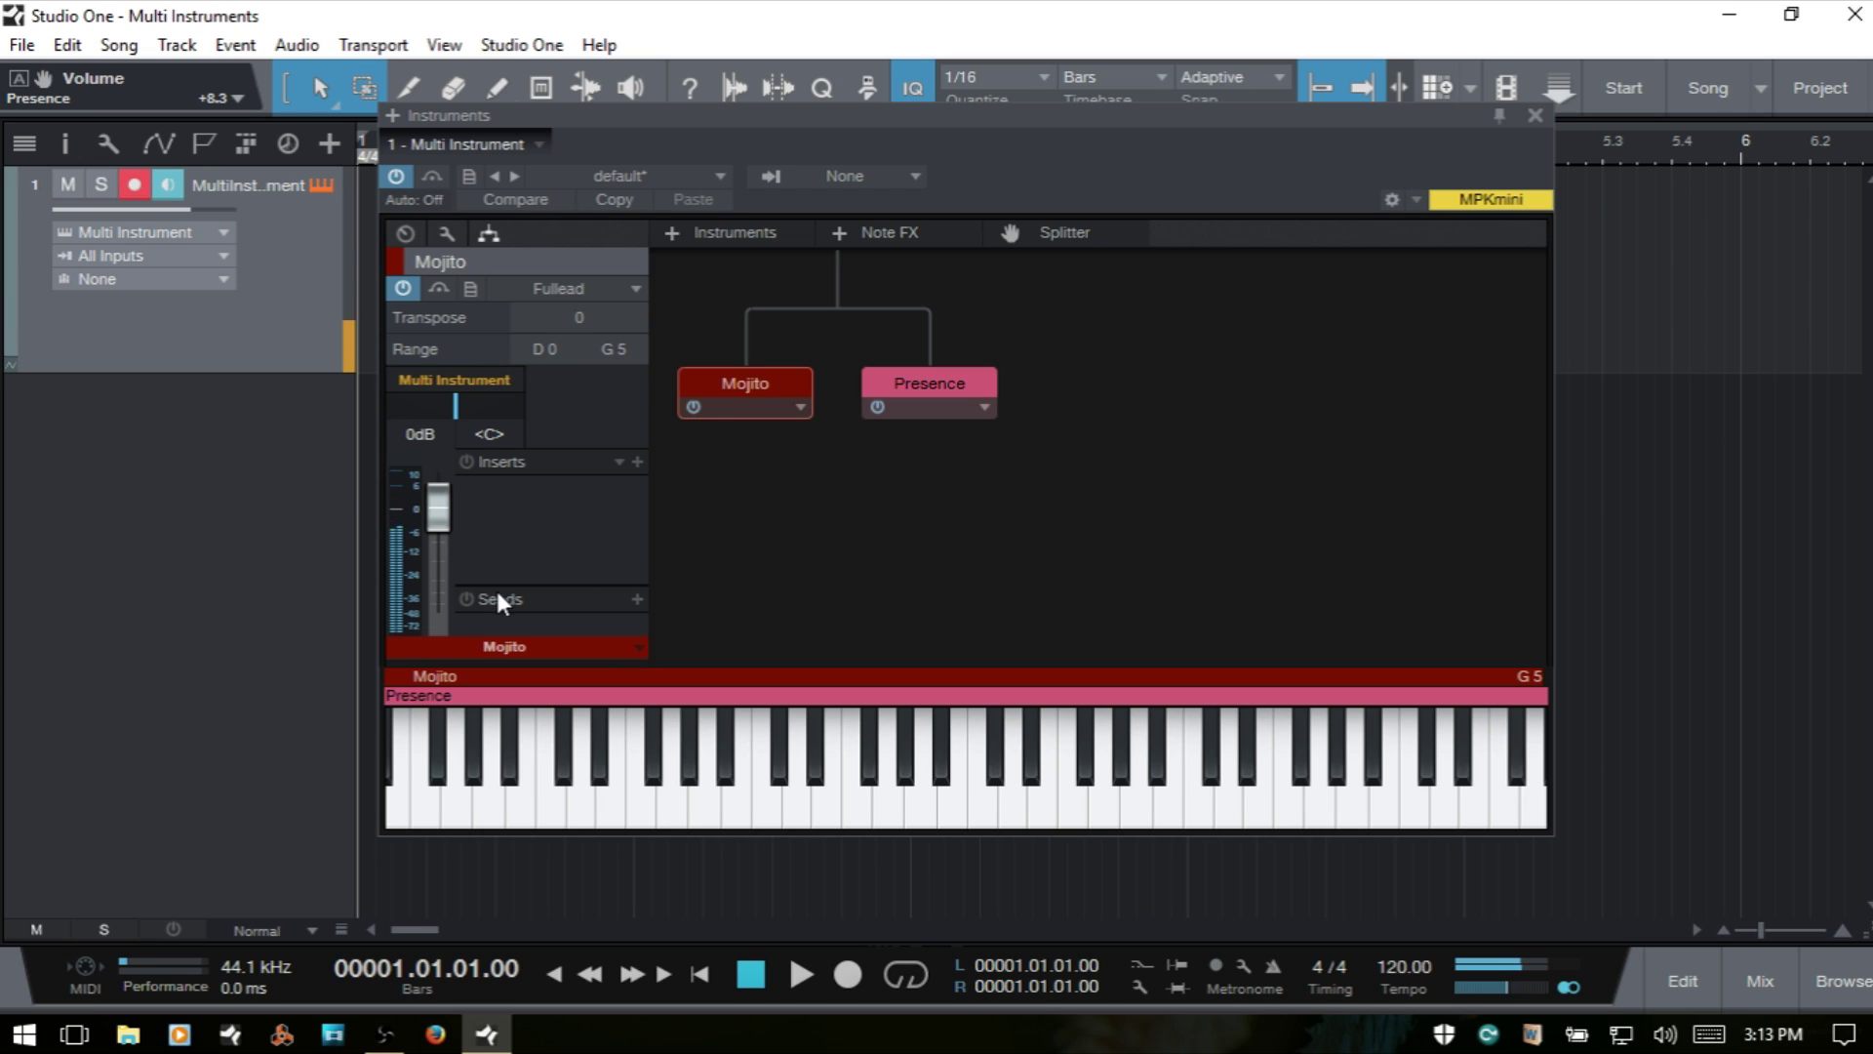
{"action": "left_click_drag", "start_coordinate": [439, 515], "coordinate": [443, 542]}
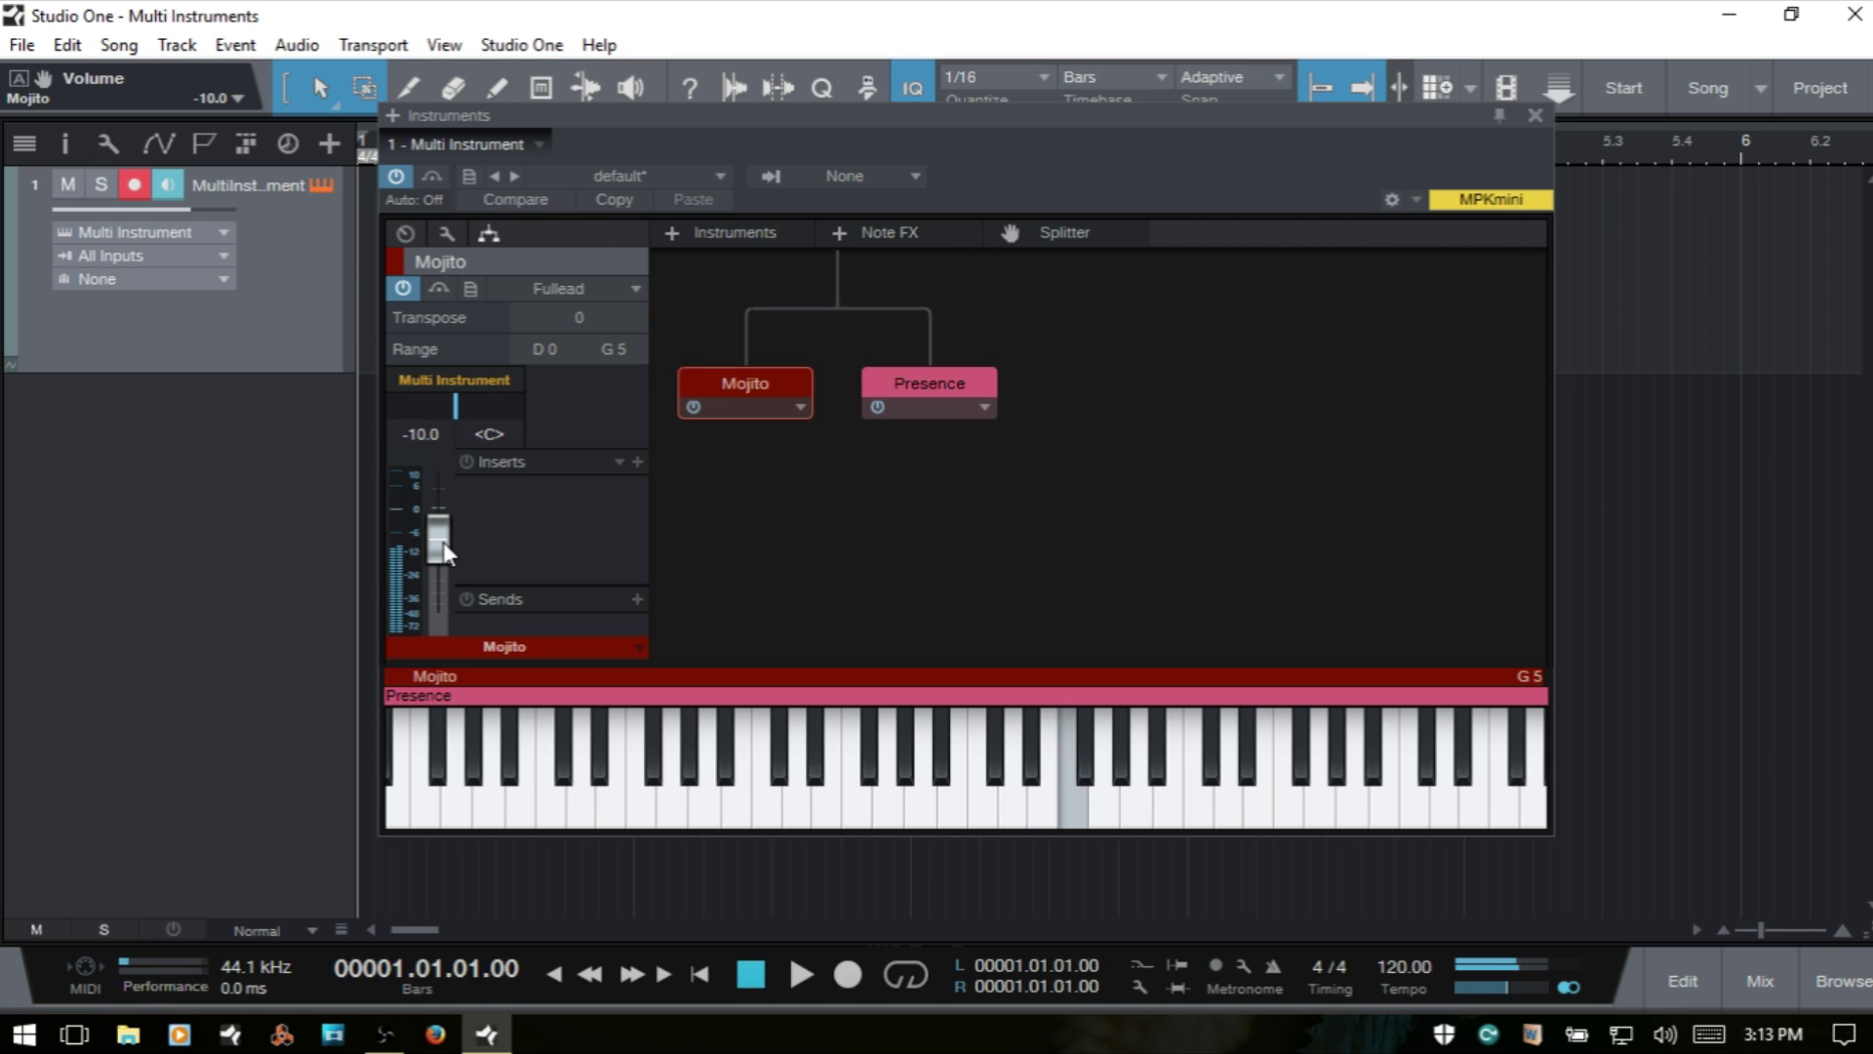
- Raise the global volume in the Presence editor to -5.6 dB and close the editor
{"action": "left_click", "coordinate": [925, 385]}
{"action": "double_click", "coordinate": [923, 383]}
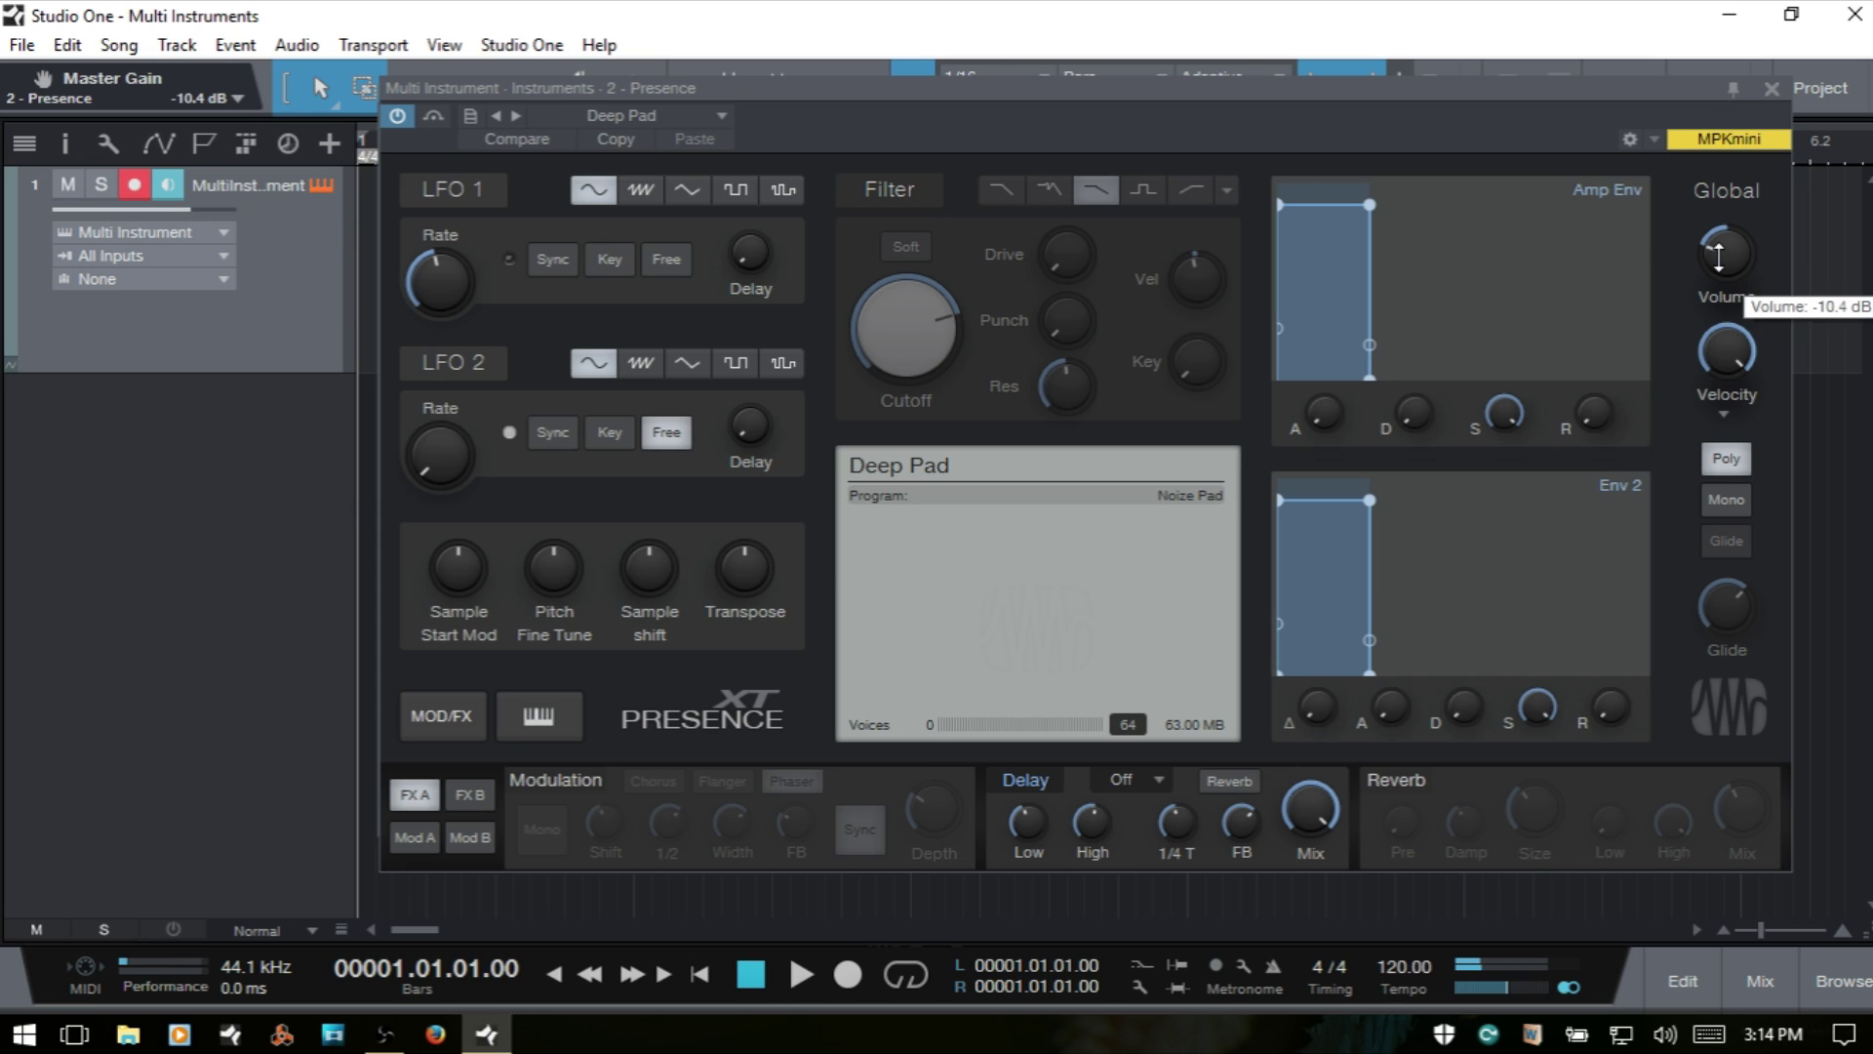
{"action": "left_click_drag", "start_coordinate": [1717, 254], "coordinate": [1720, 236]}
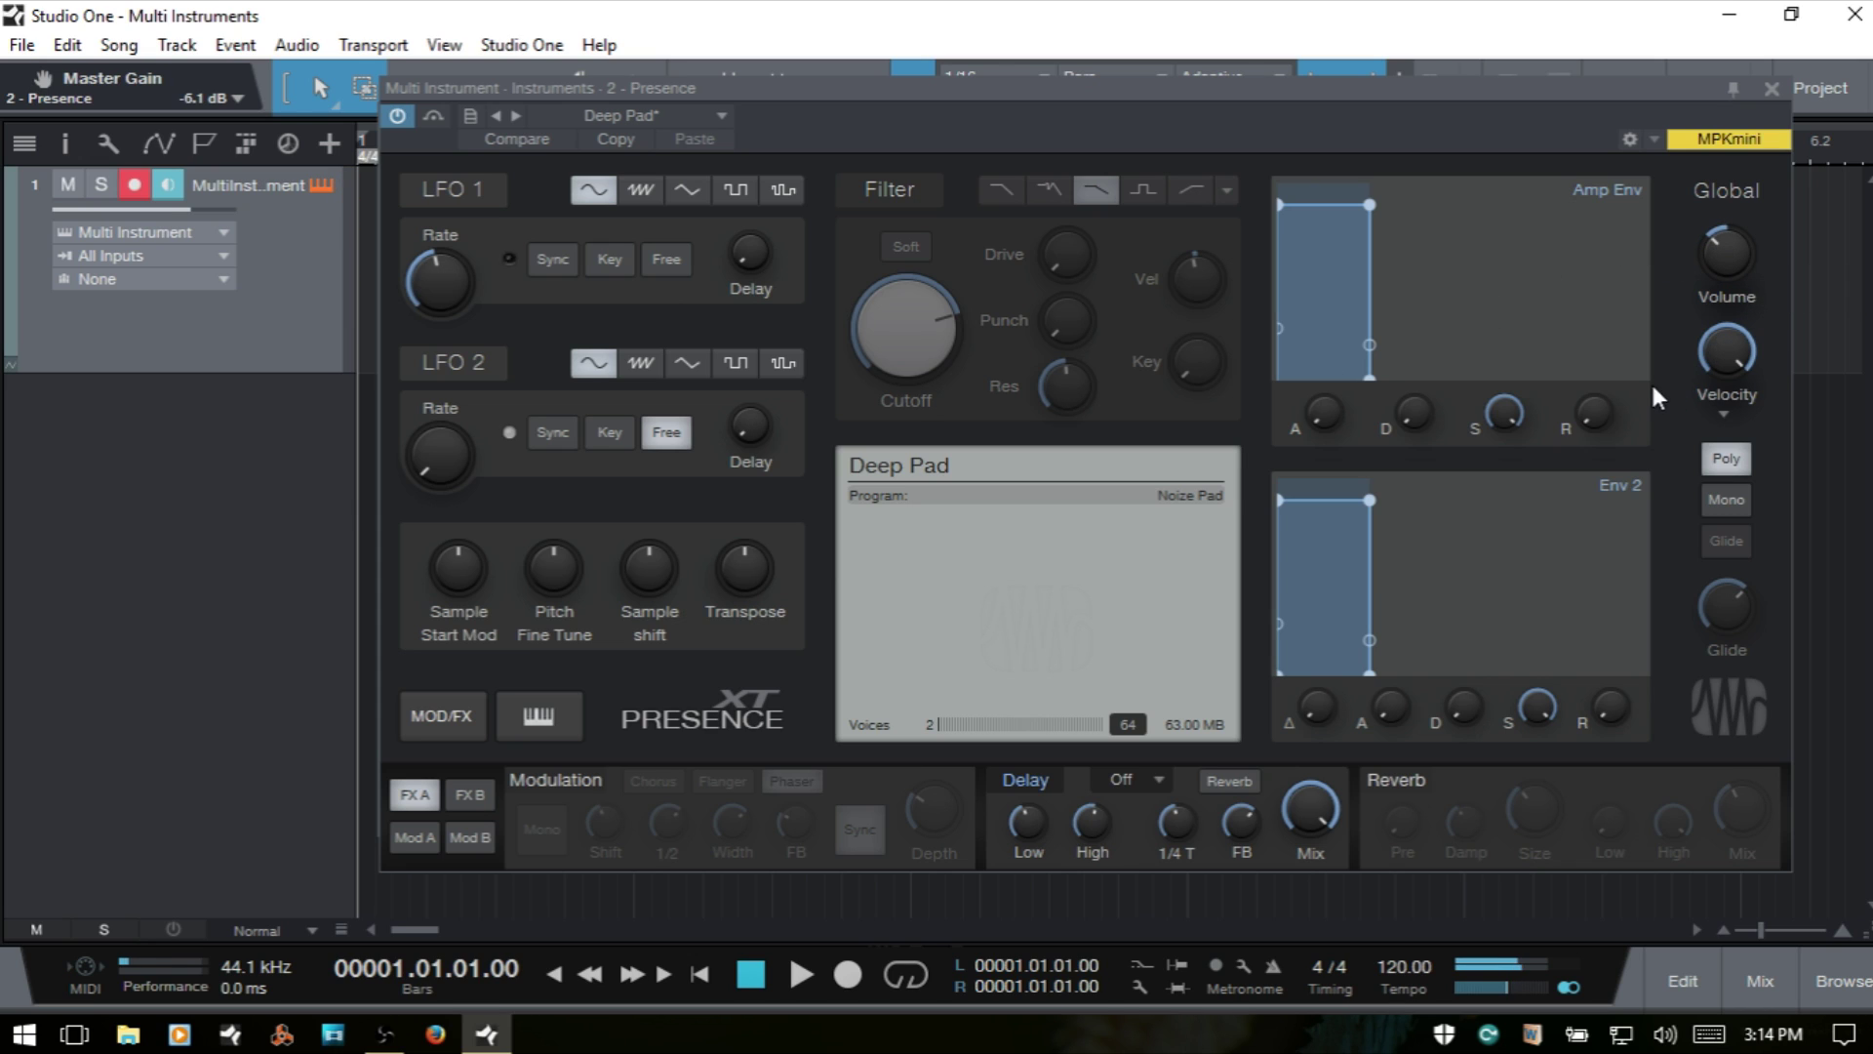
{"action": "left_click_drag", "start_coordinate": [1730, 272], "coordinate": [1734, 261]}
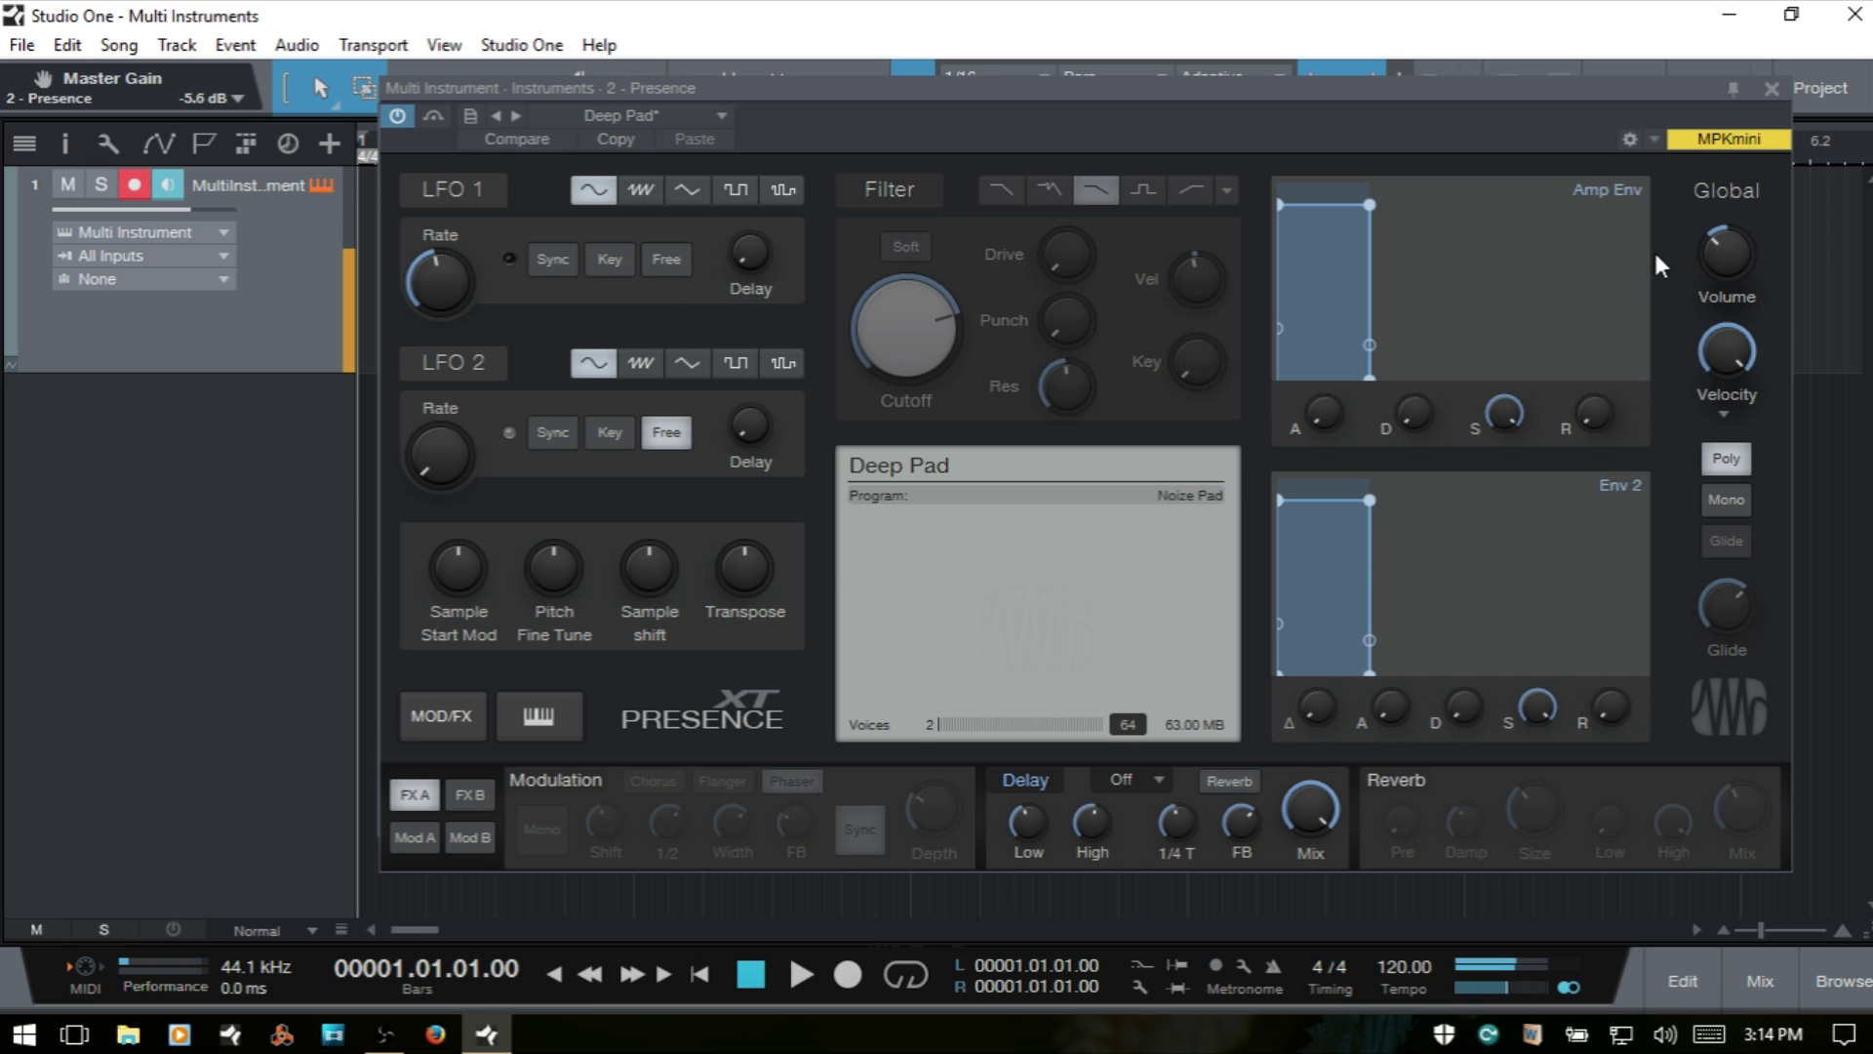
{"action": "left_click", "coordinate": [1774, 89]}
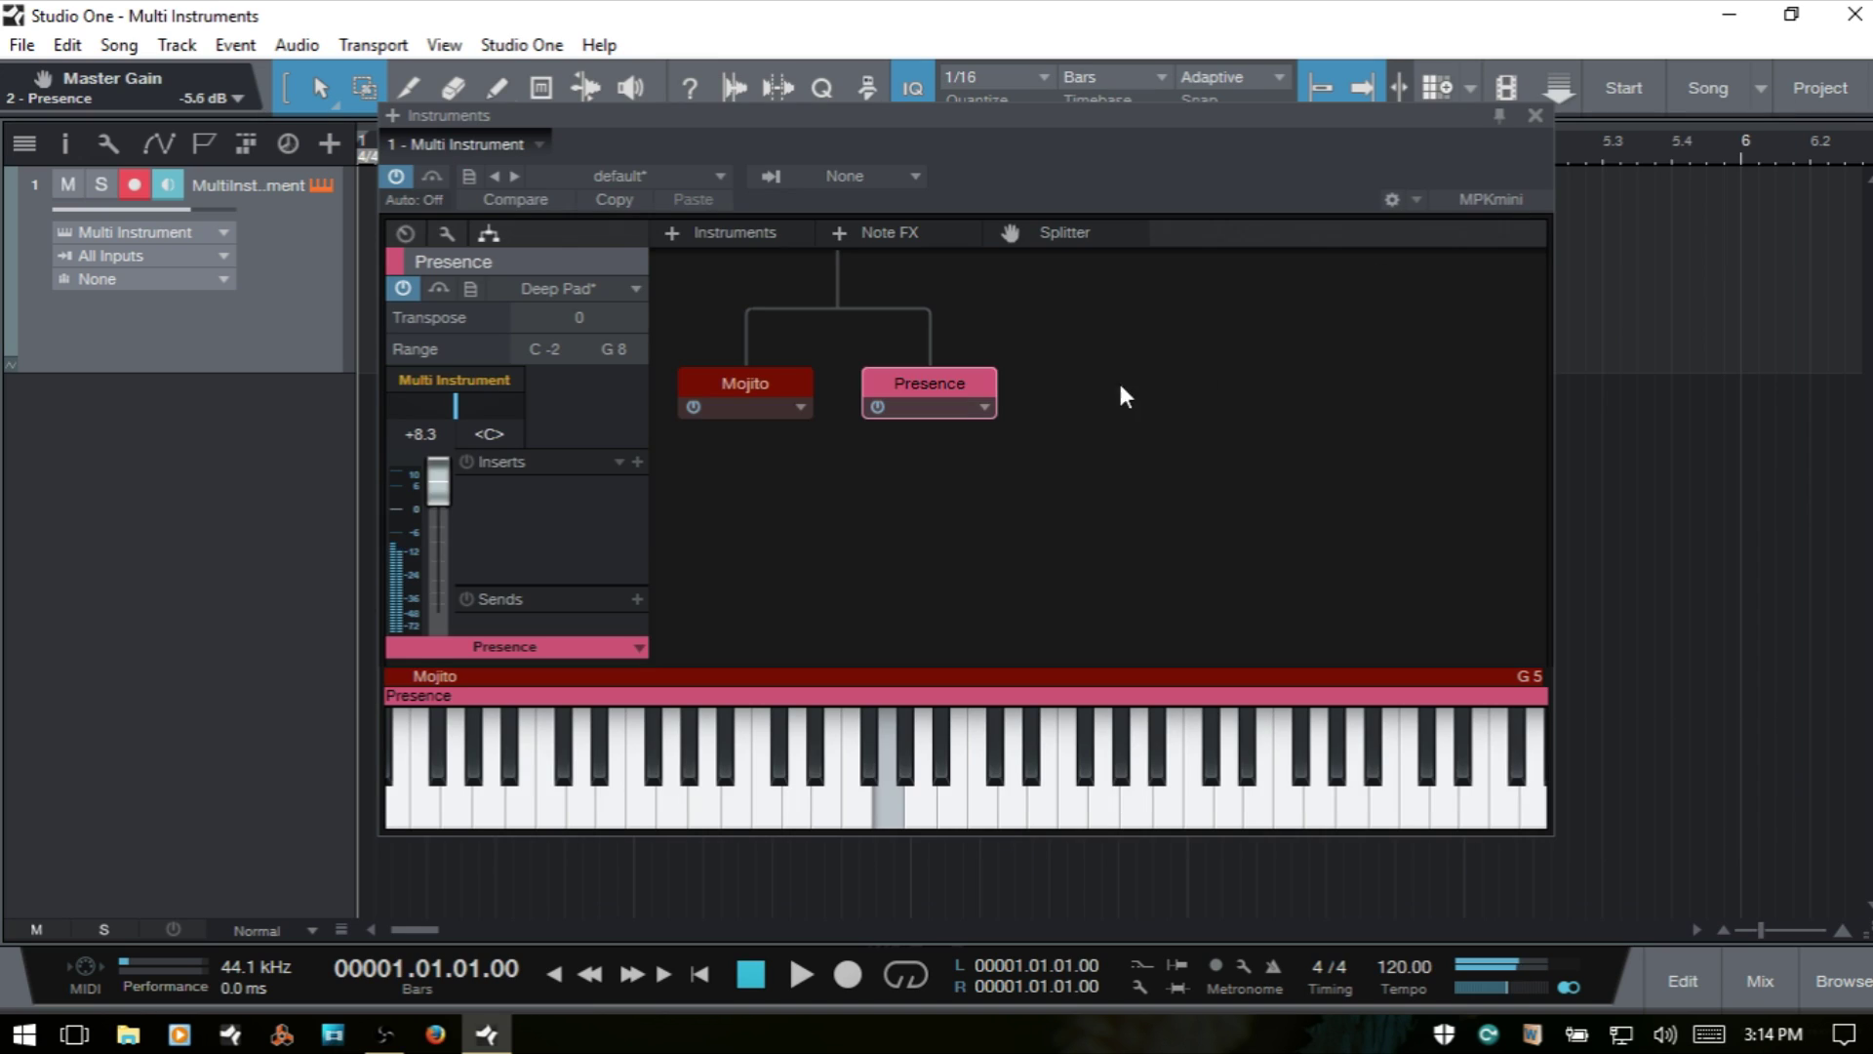
{"action": "left_click", "coordinate": [734, 402]}
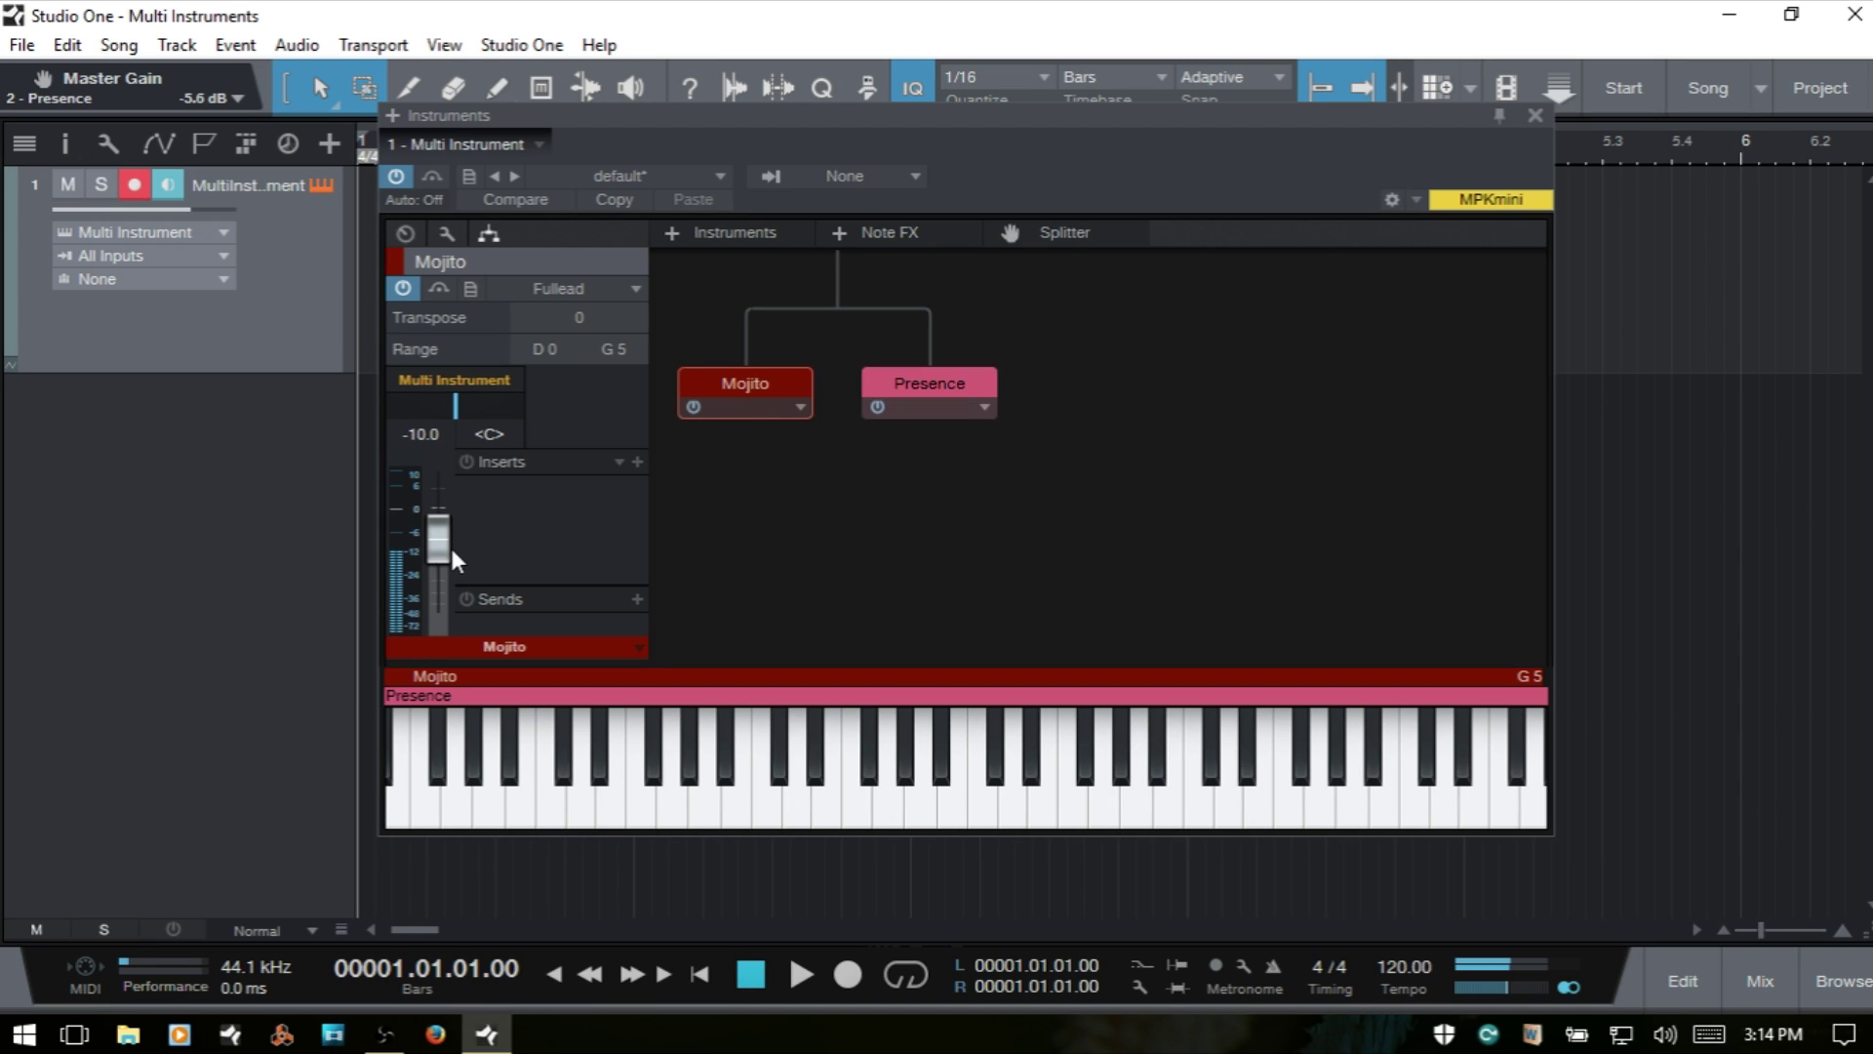
{"action": "scroll", "coordinate": [433, 554], "scroll_direction": "up", "scroll_amount": 3}
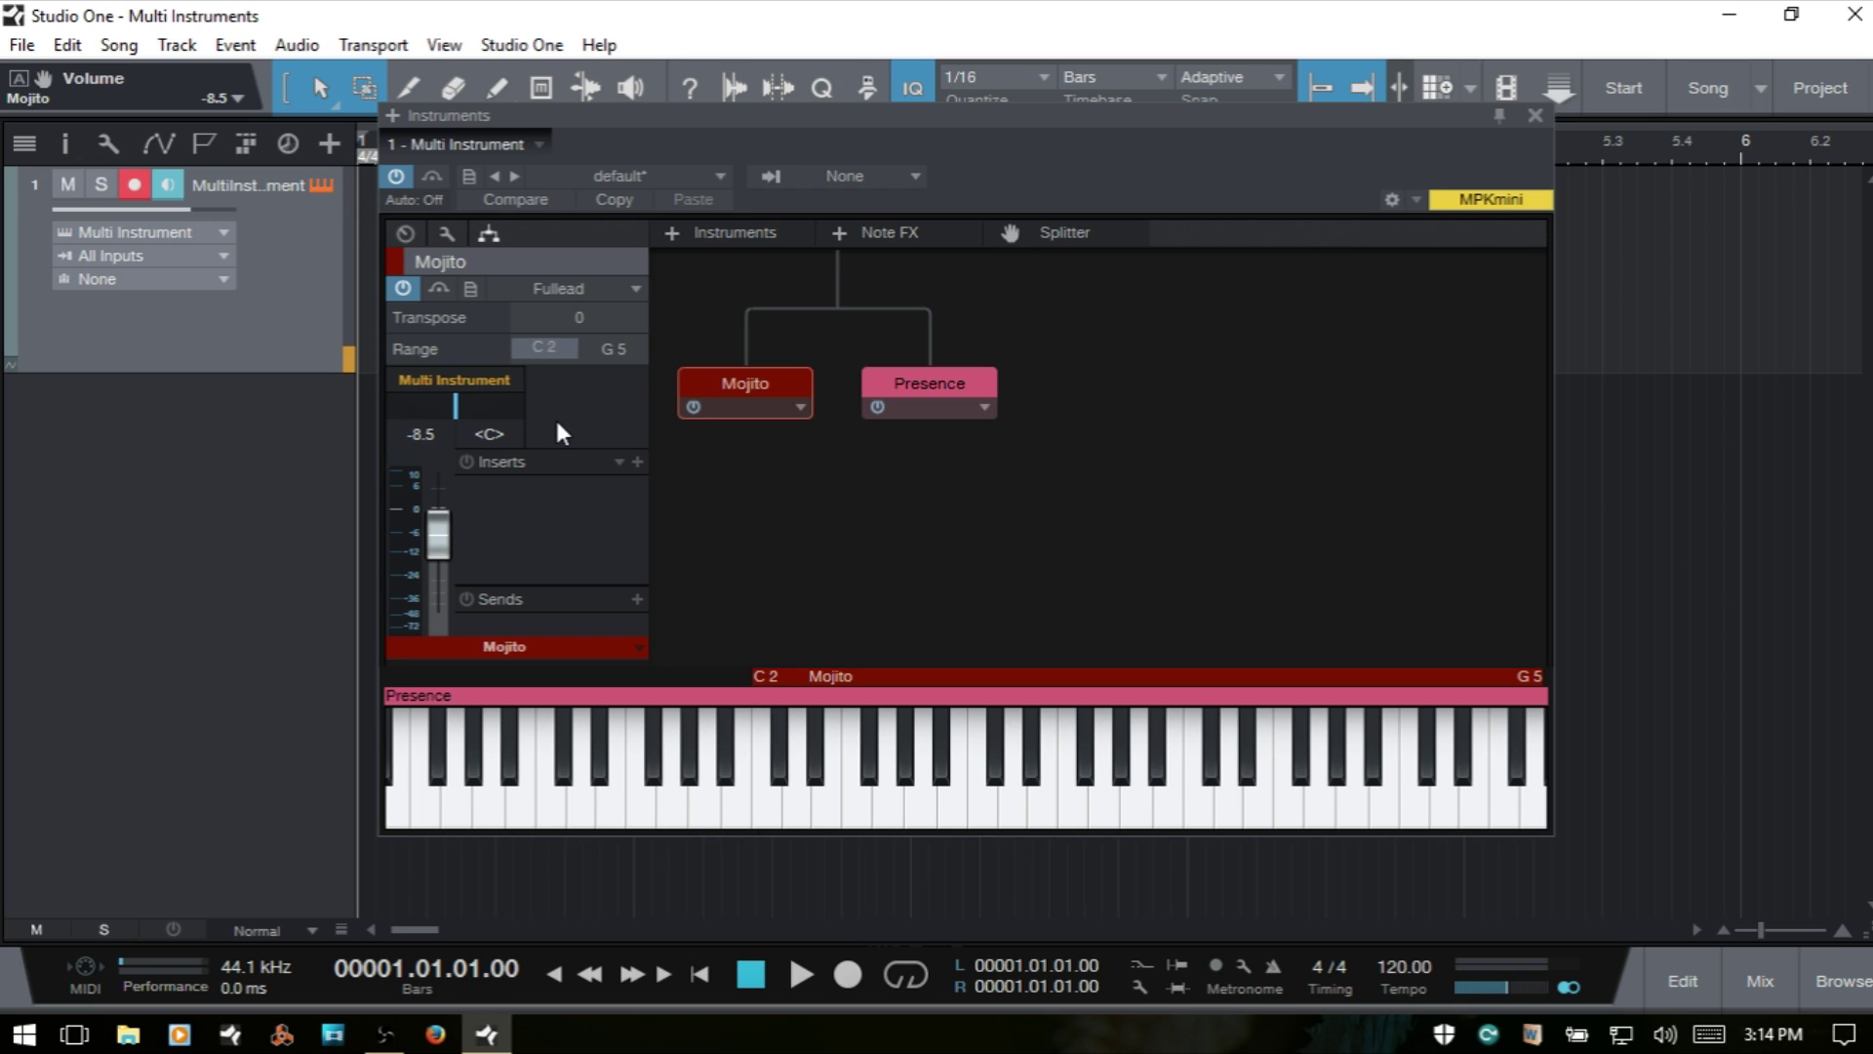
{"action": "left_click", "coordinate": [610, 347]}
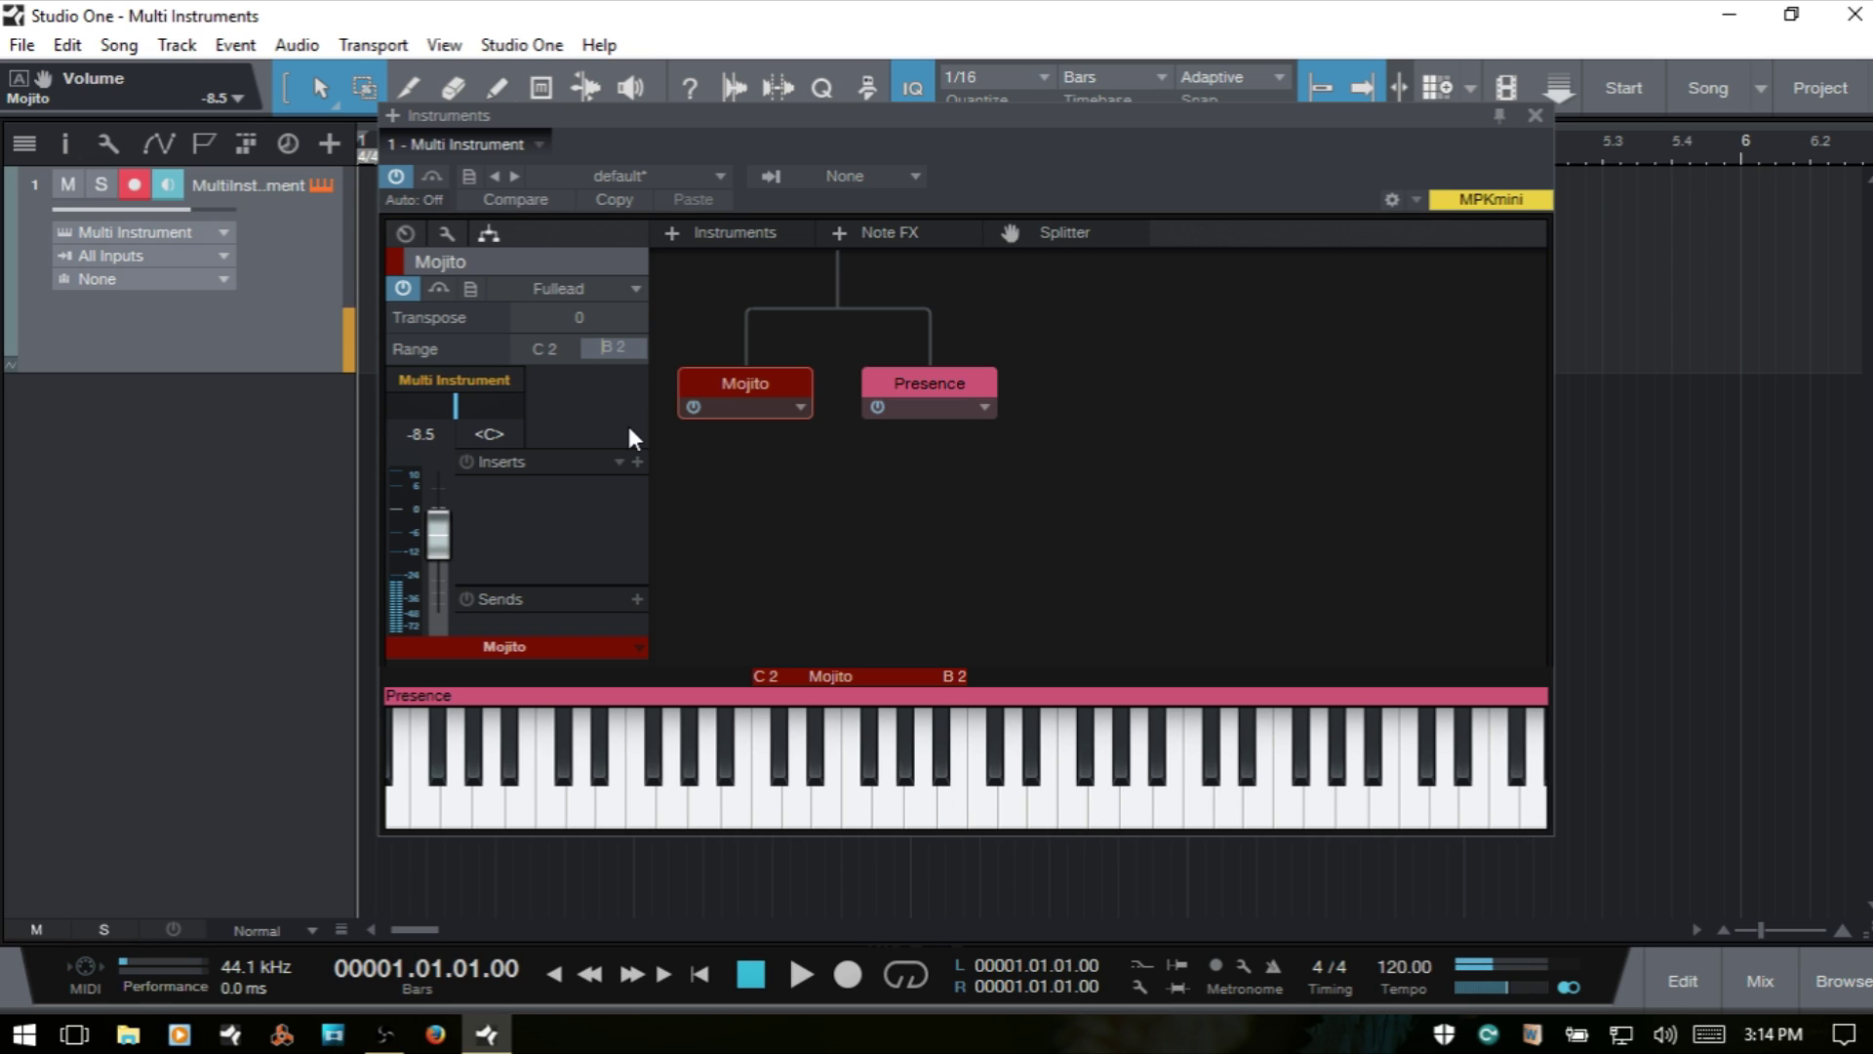
- Set Presence's key range from C 3 to C 4
{"action": "left_click", "coordinate": [925, 388]}
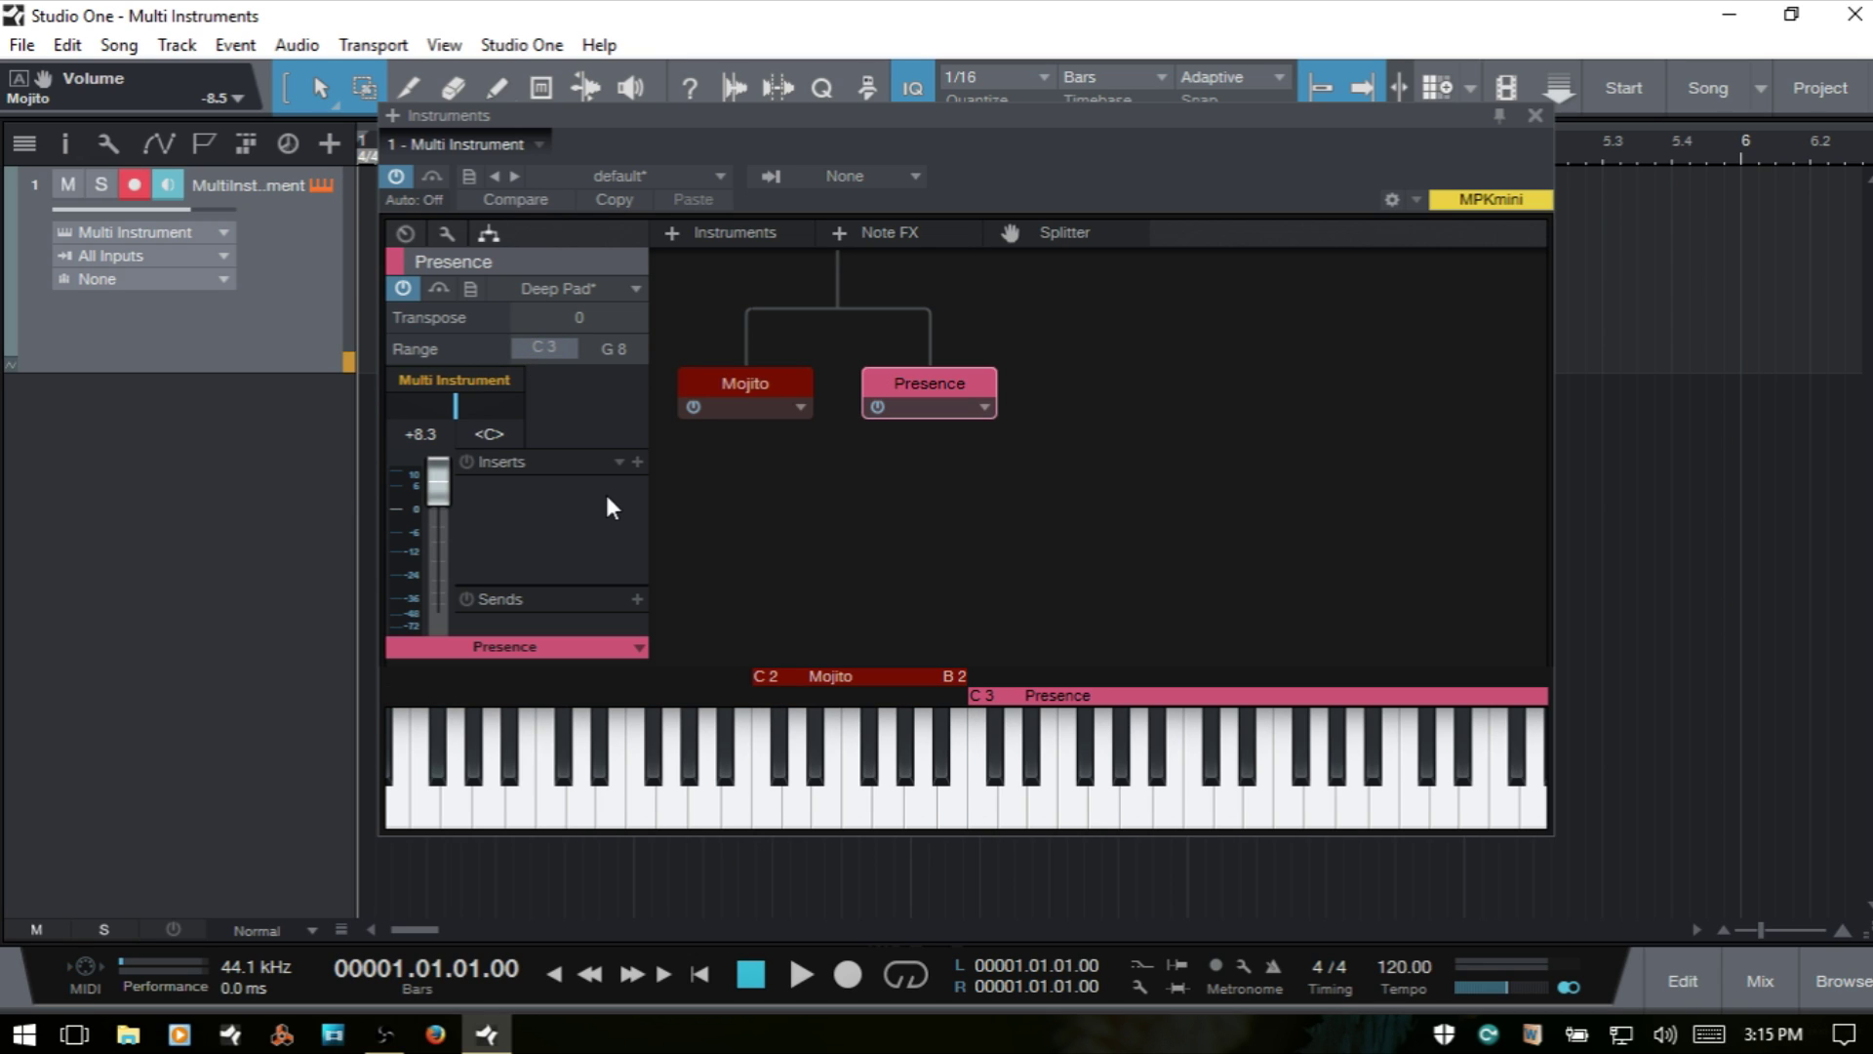
{"action": "left_click", "coordinate": [615, 349]}
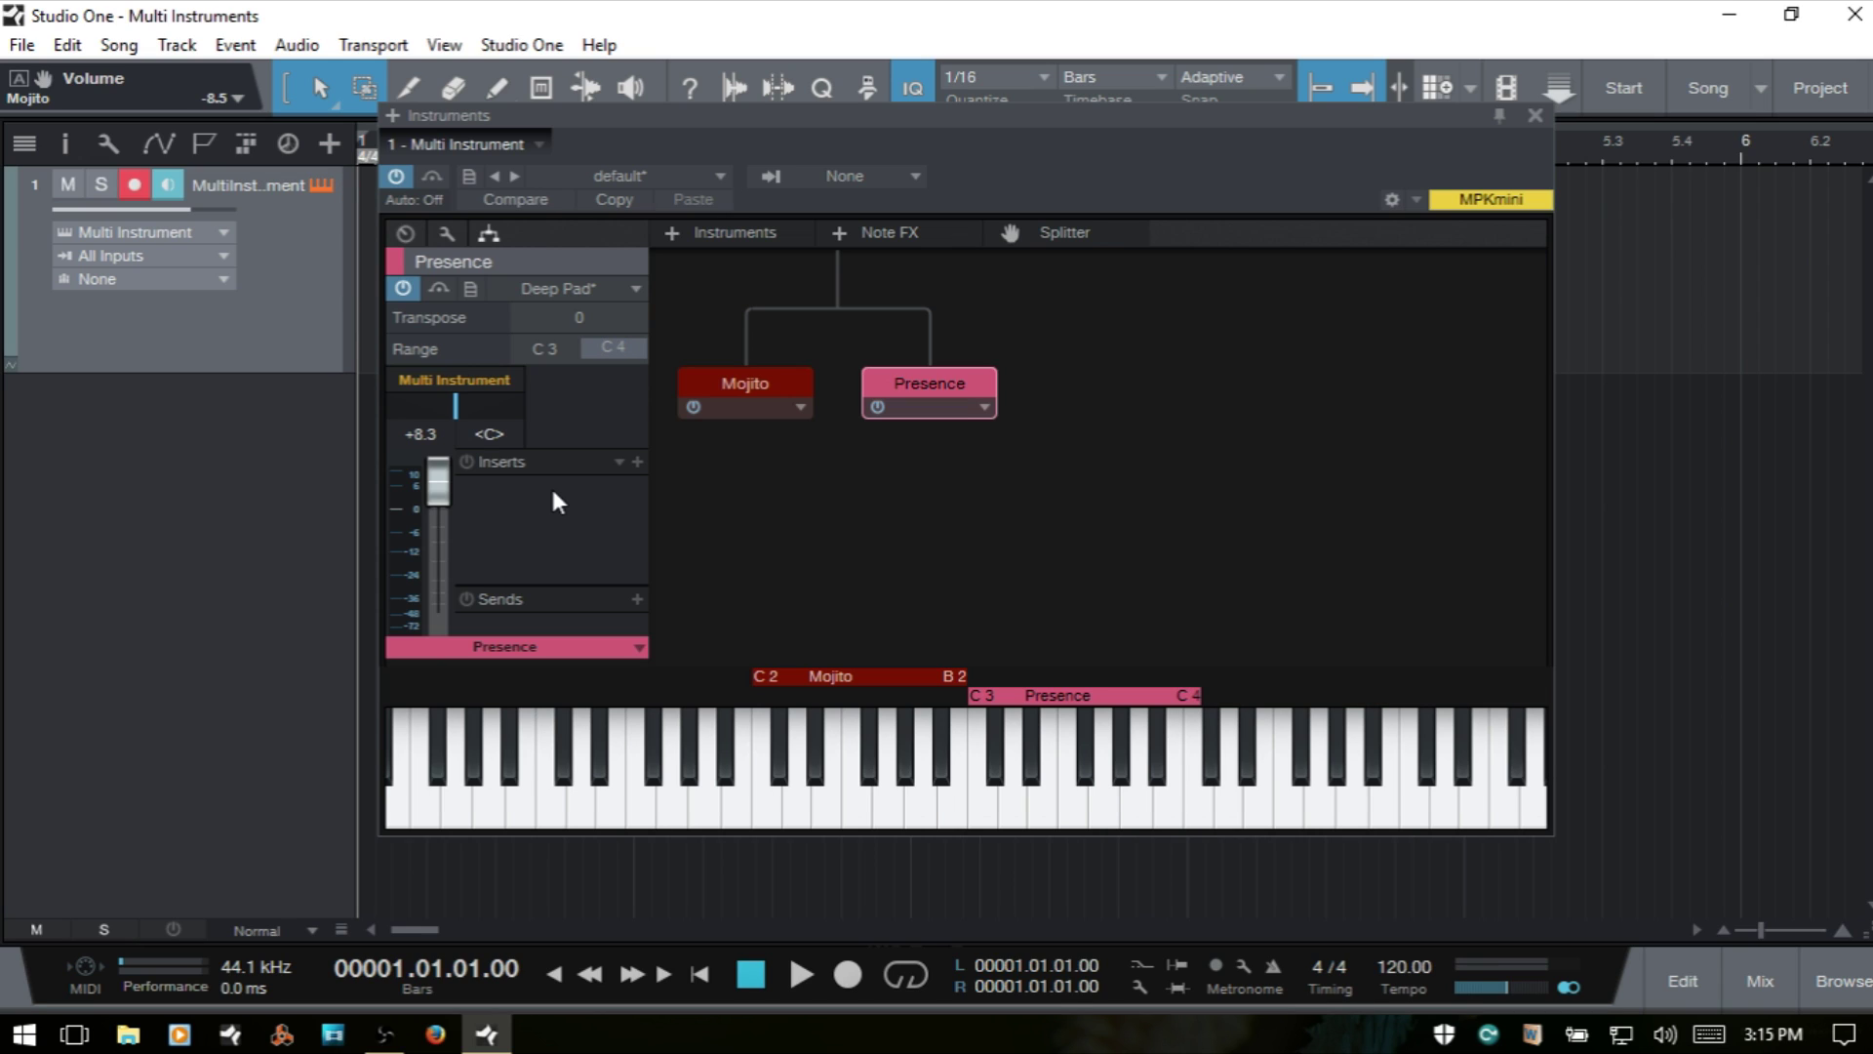
{"action": "left_click", "coordinate": [991, 576]}
- Add an Arpeggiator note effect to the Multi Instrument, load its In-Spire preset and close its editor
{"action": "left_click", "coordinate": [837, 234]}
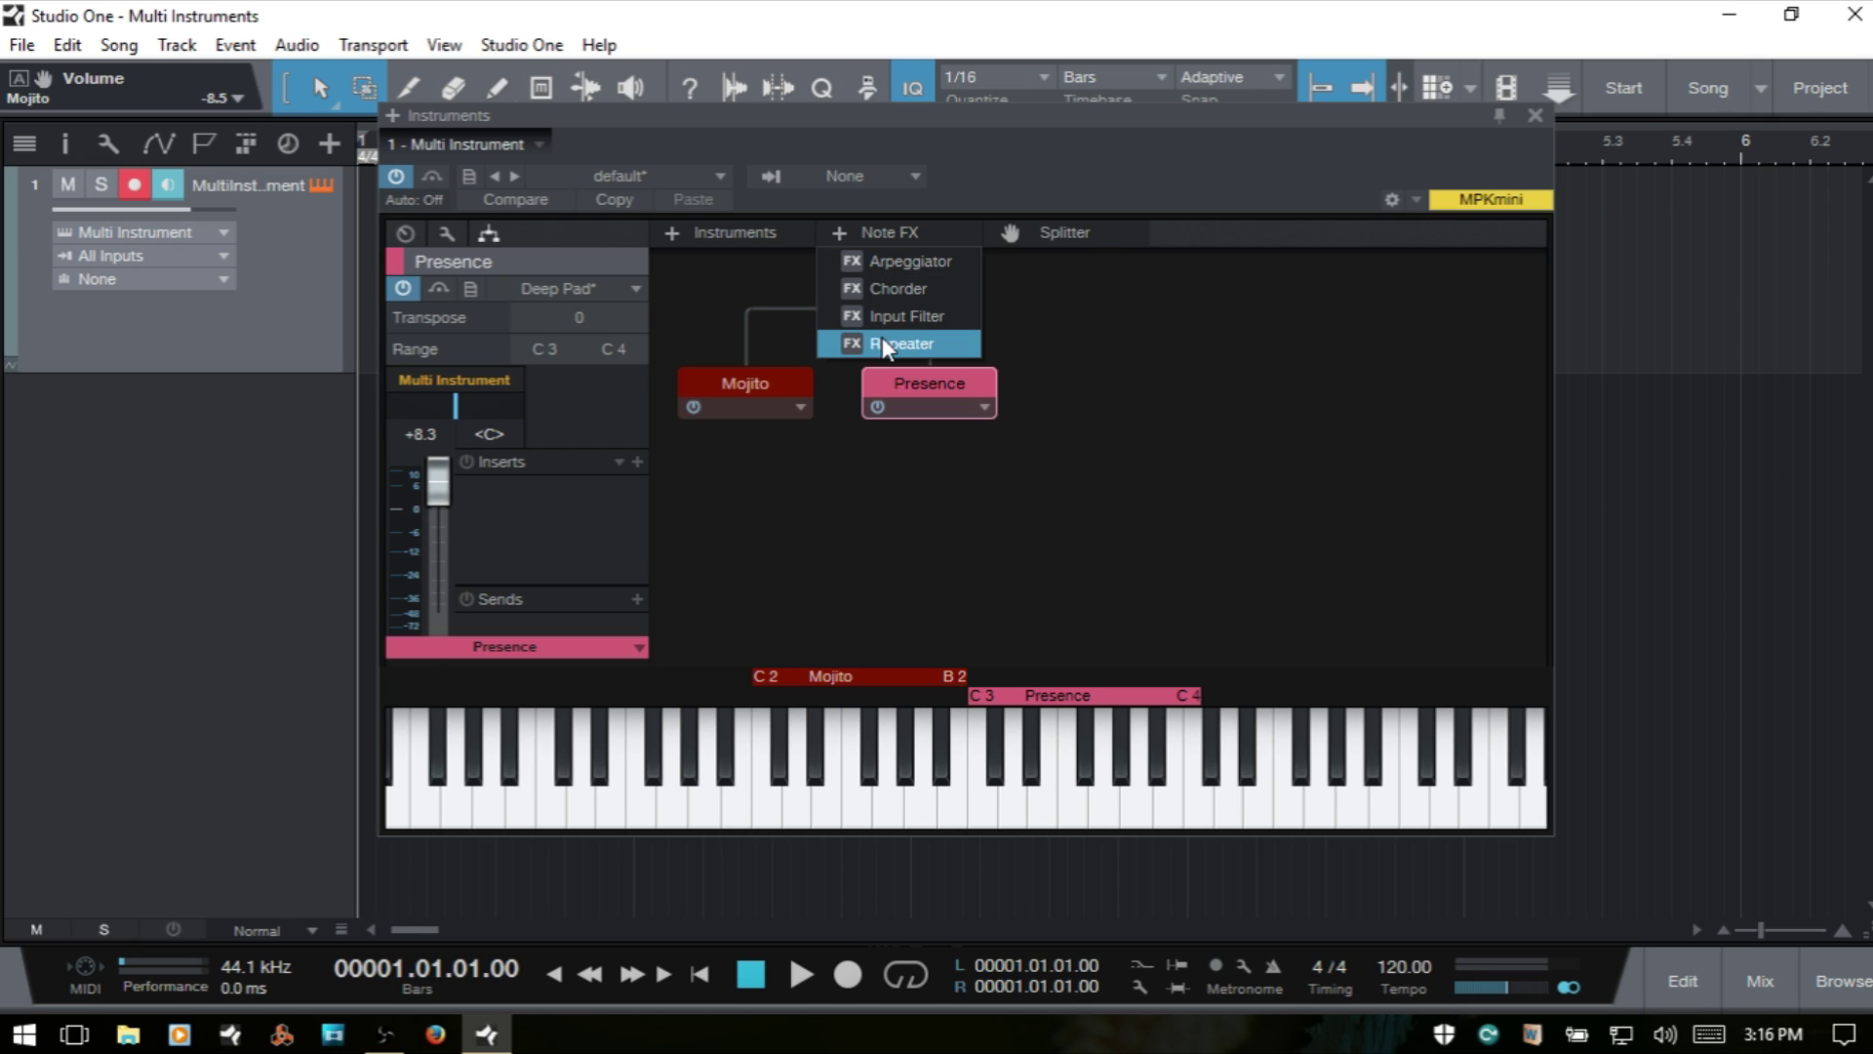
{"action": "left_click", "coordinate": [864, 235]}
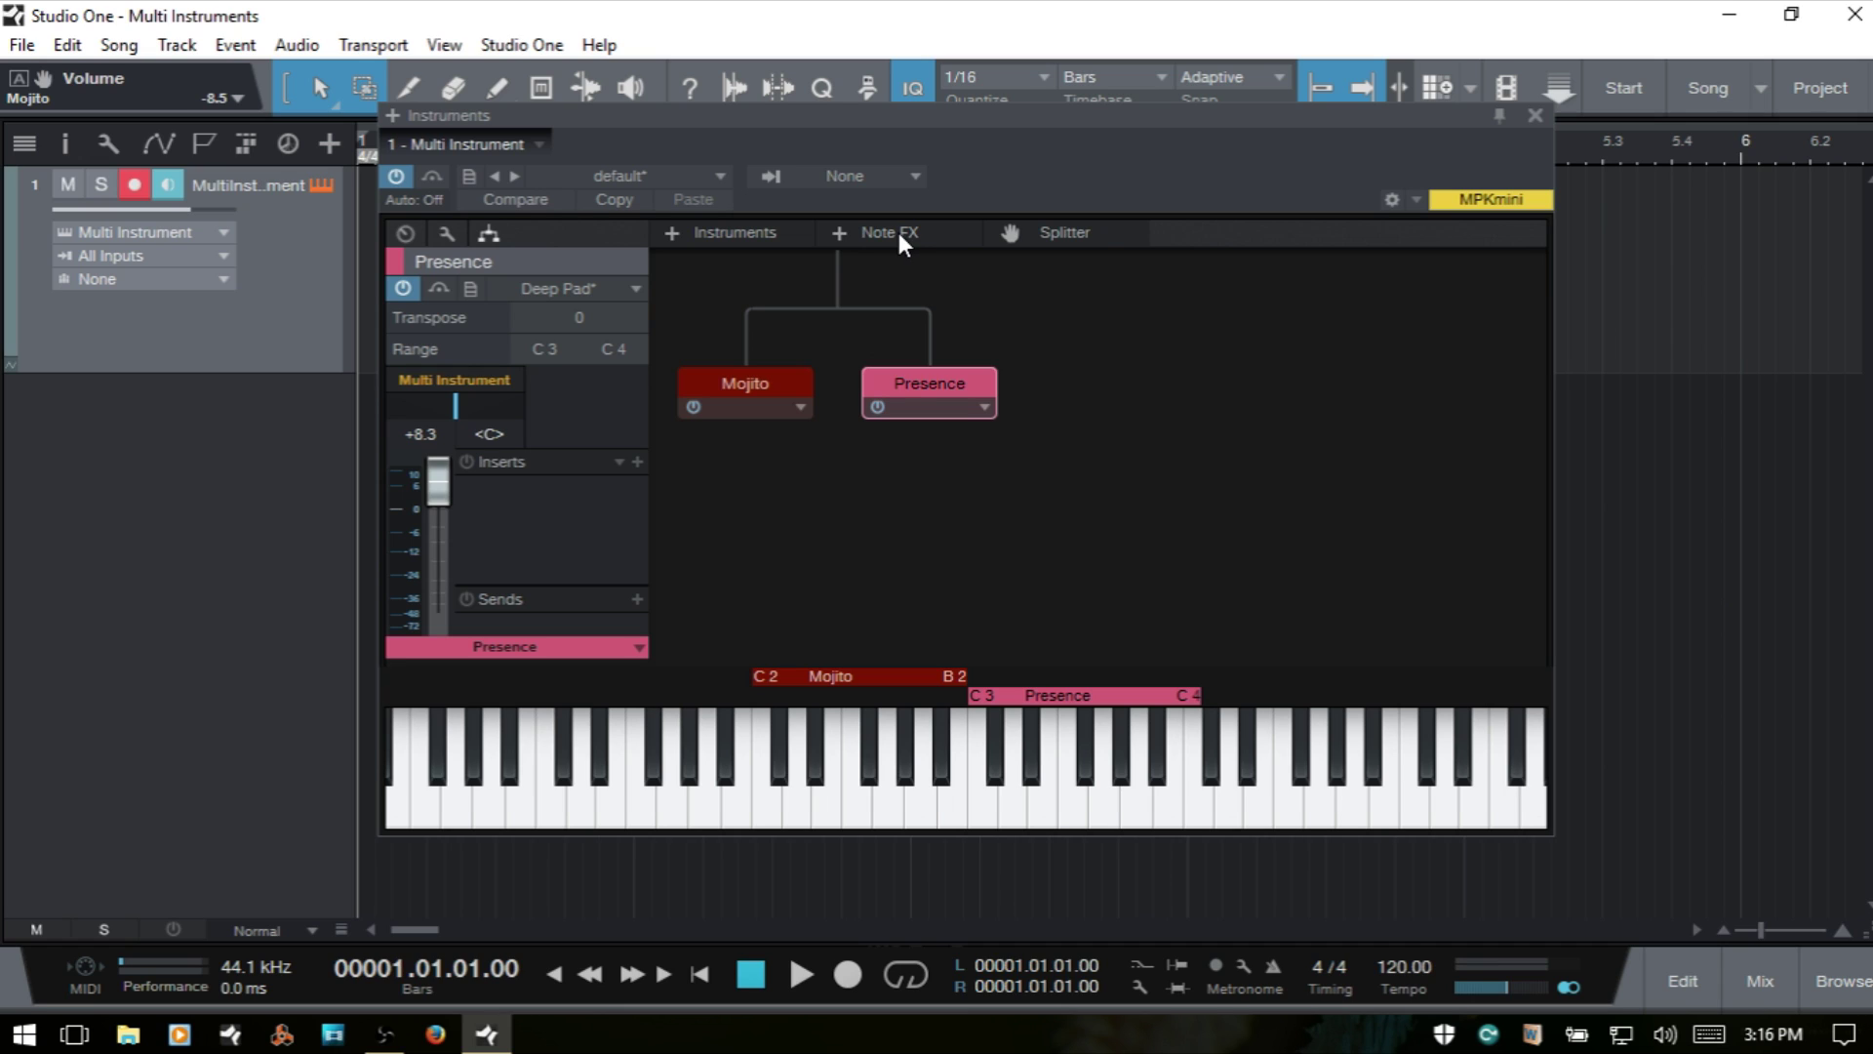
{"action": "left_click", "coordinate": [874, 238]}
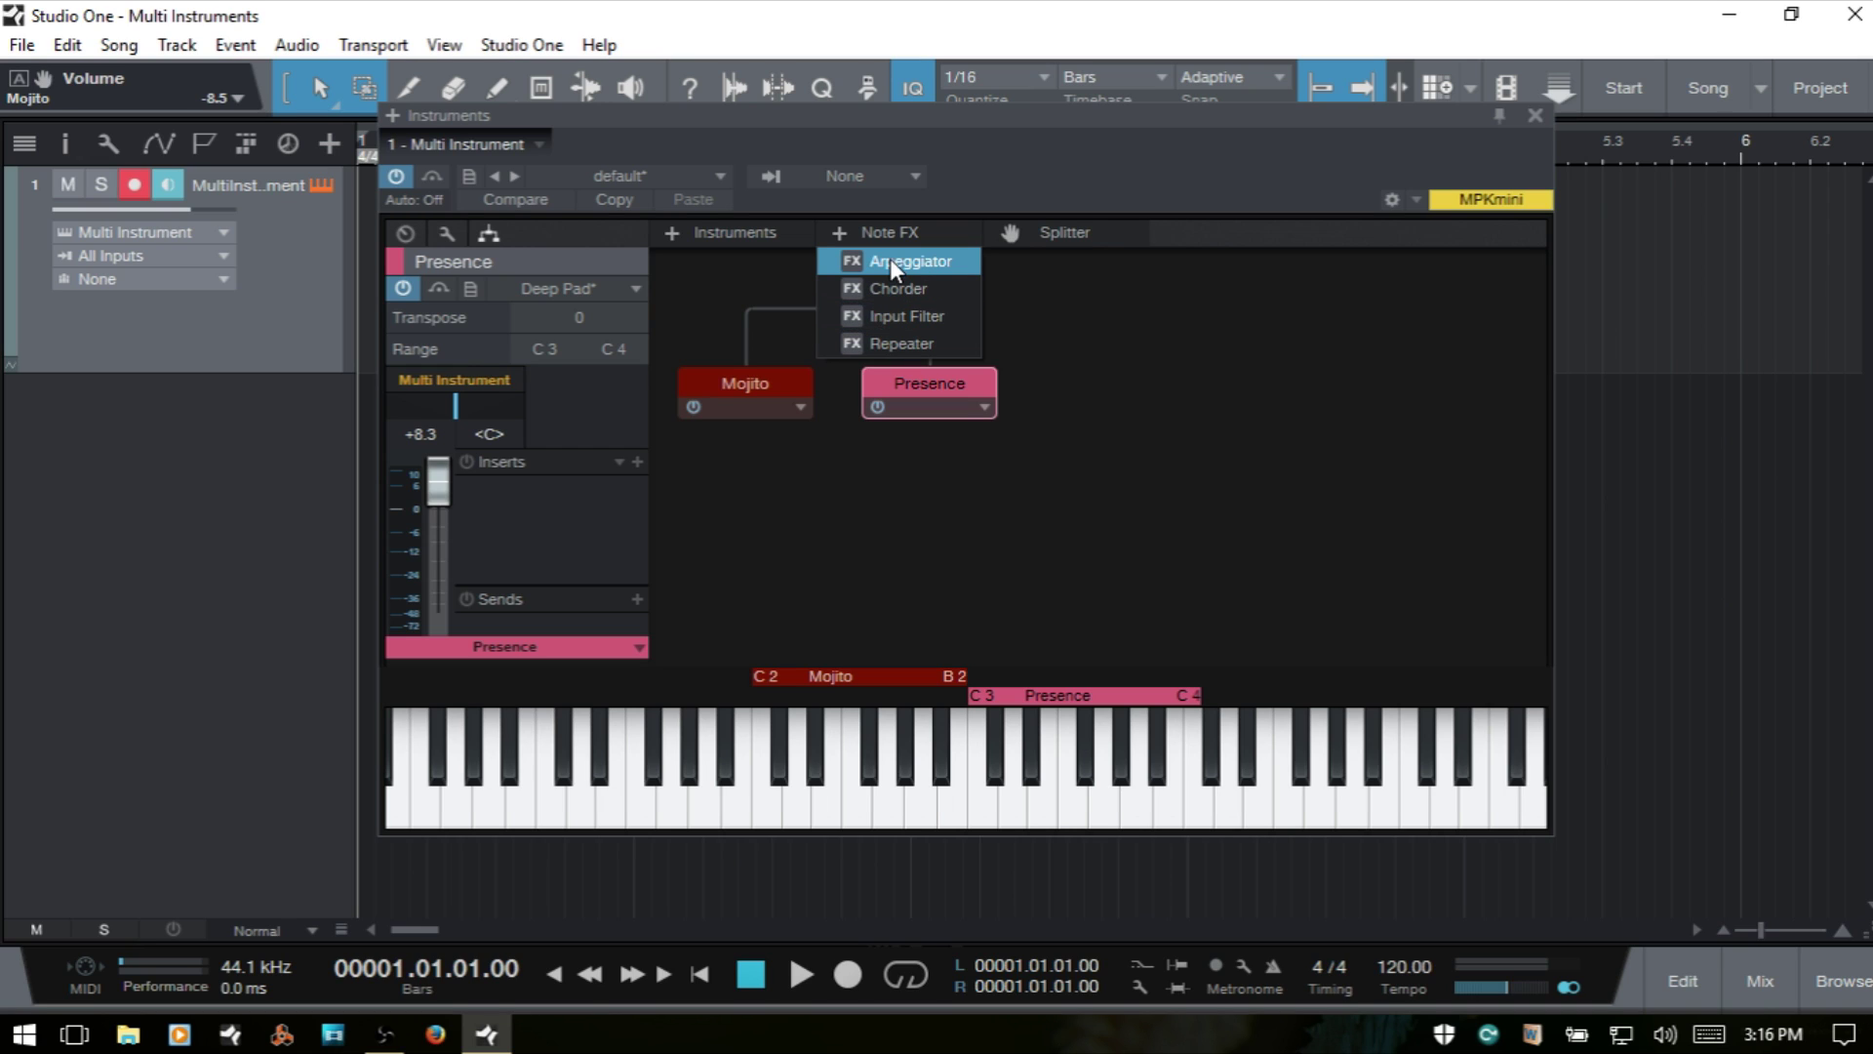
{"action": "left_click", "coordinate": [898, 261]}
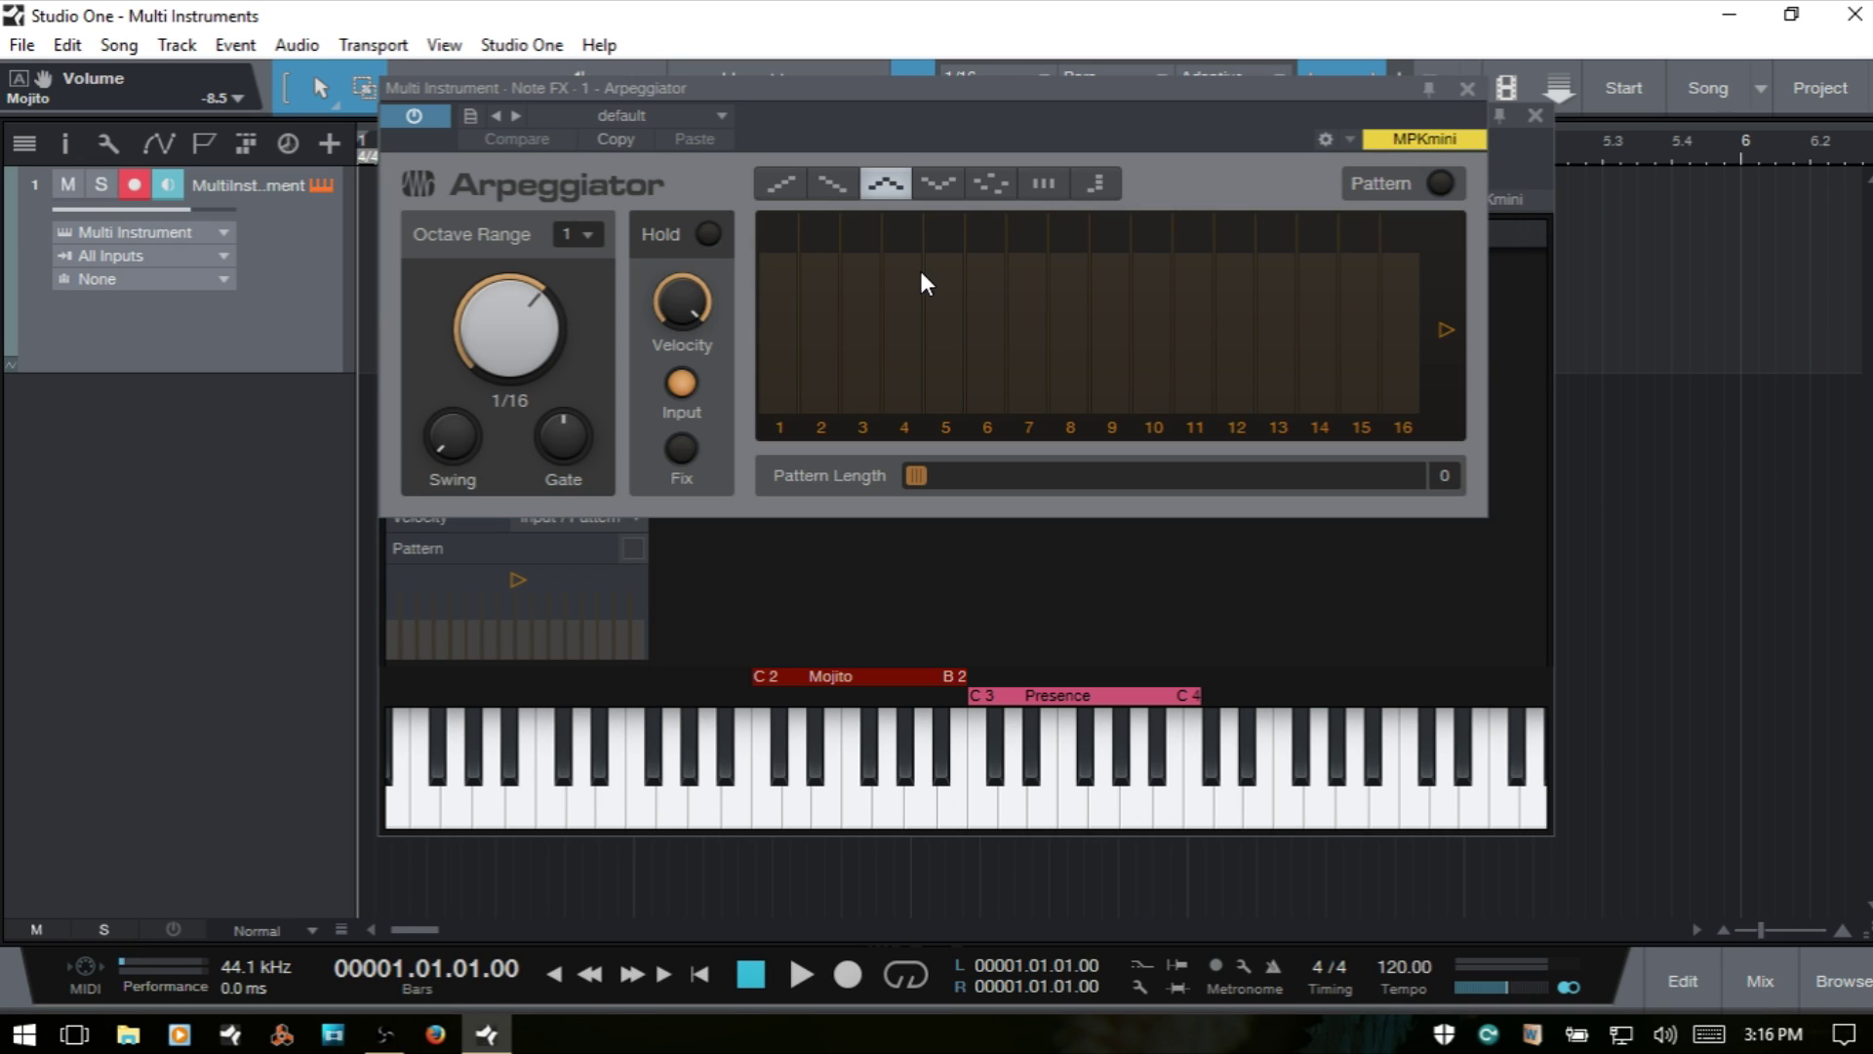
{"action": "left_click", "coordinate": [721, 113]}
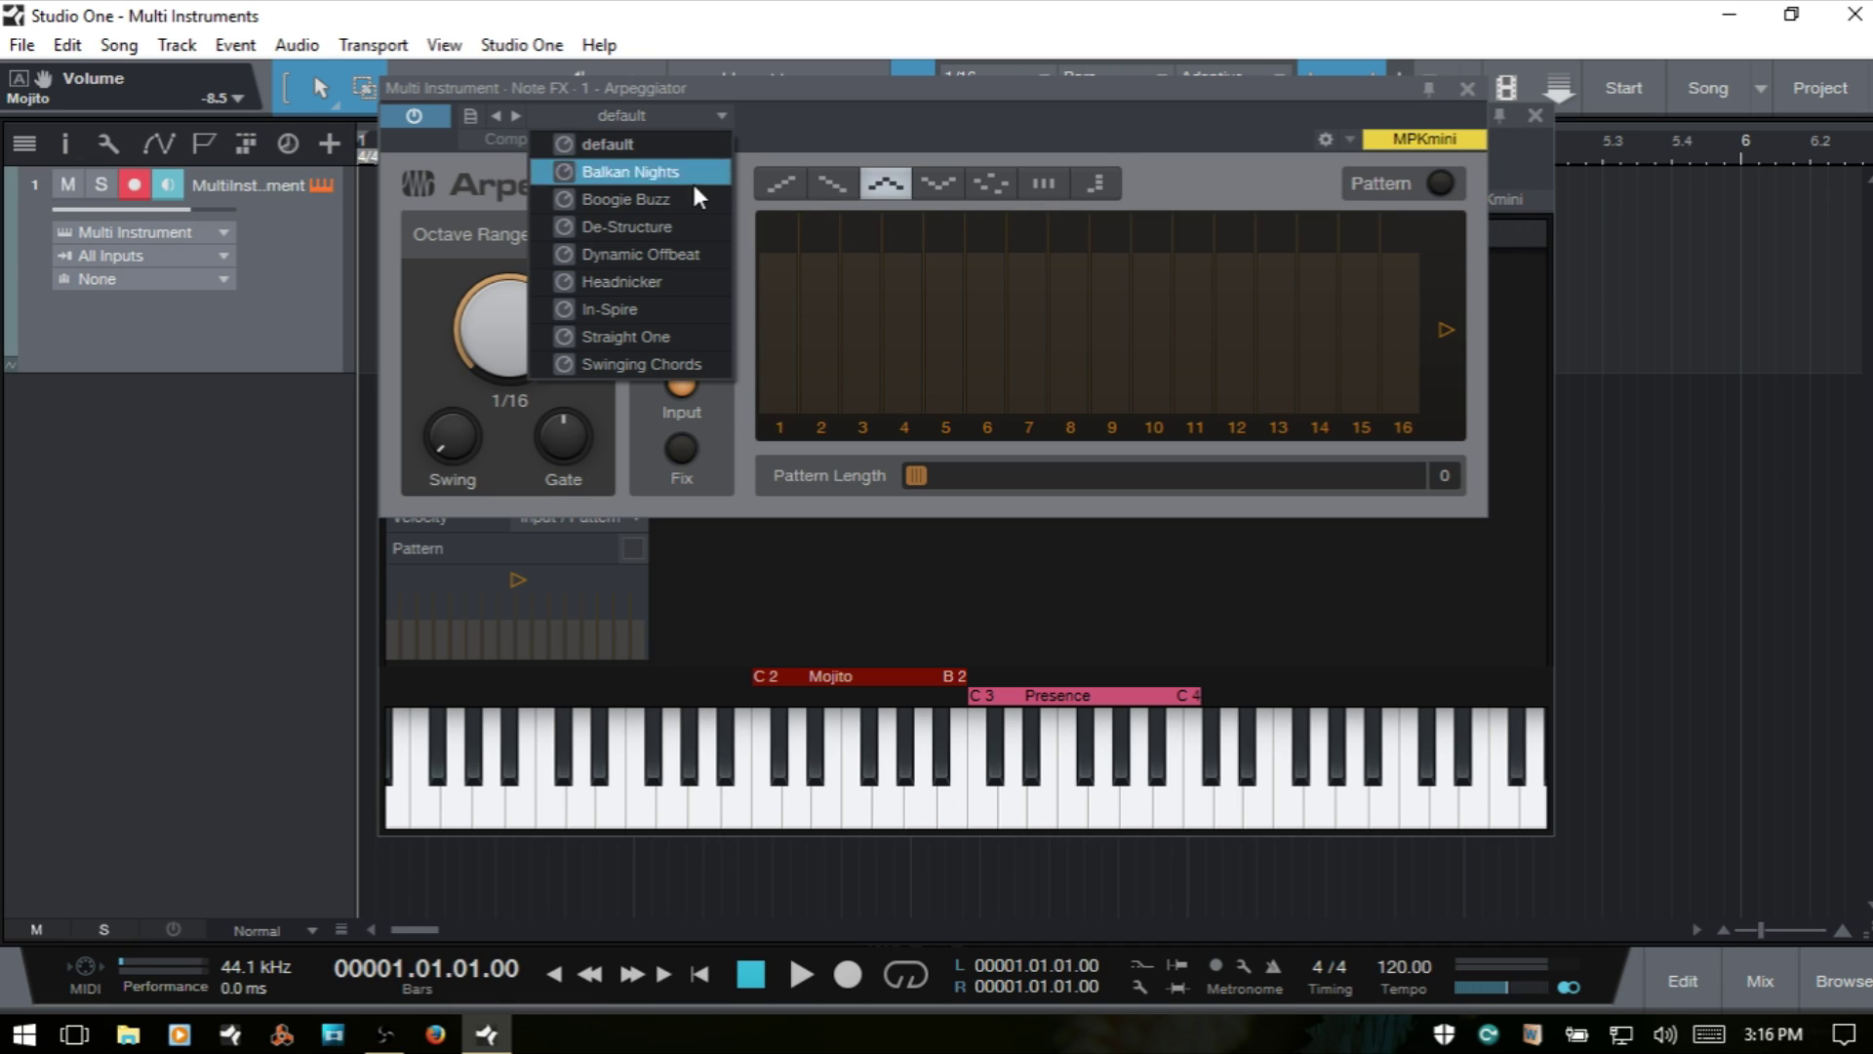
{"action": "left_click", "coordinate": [665, 309]}
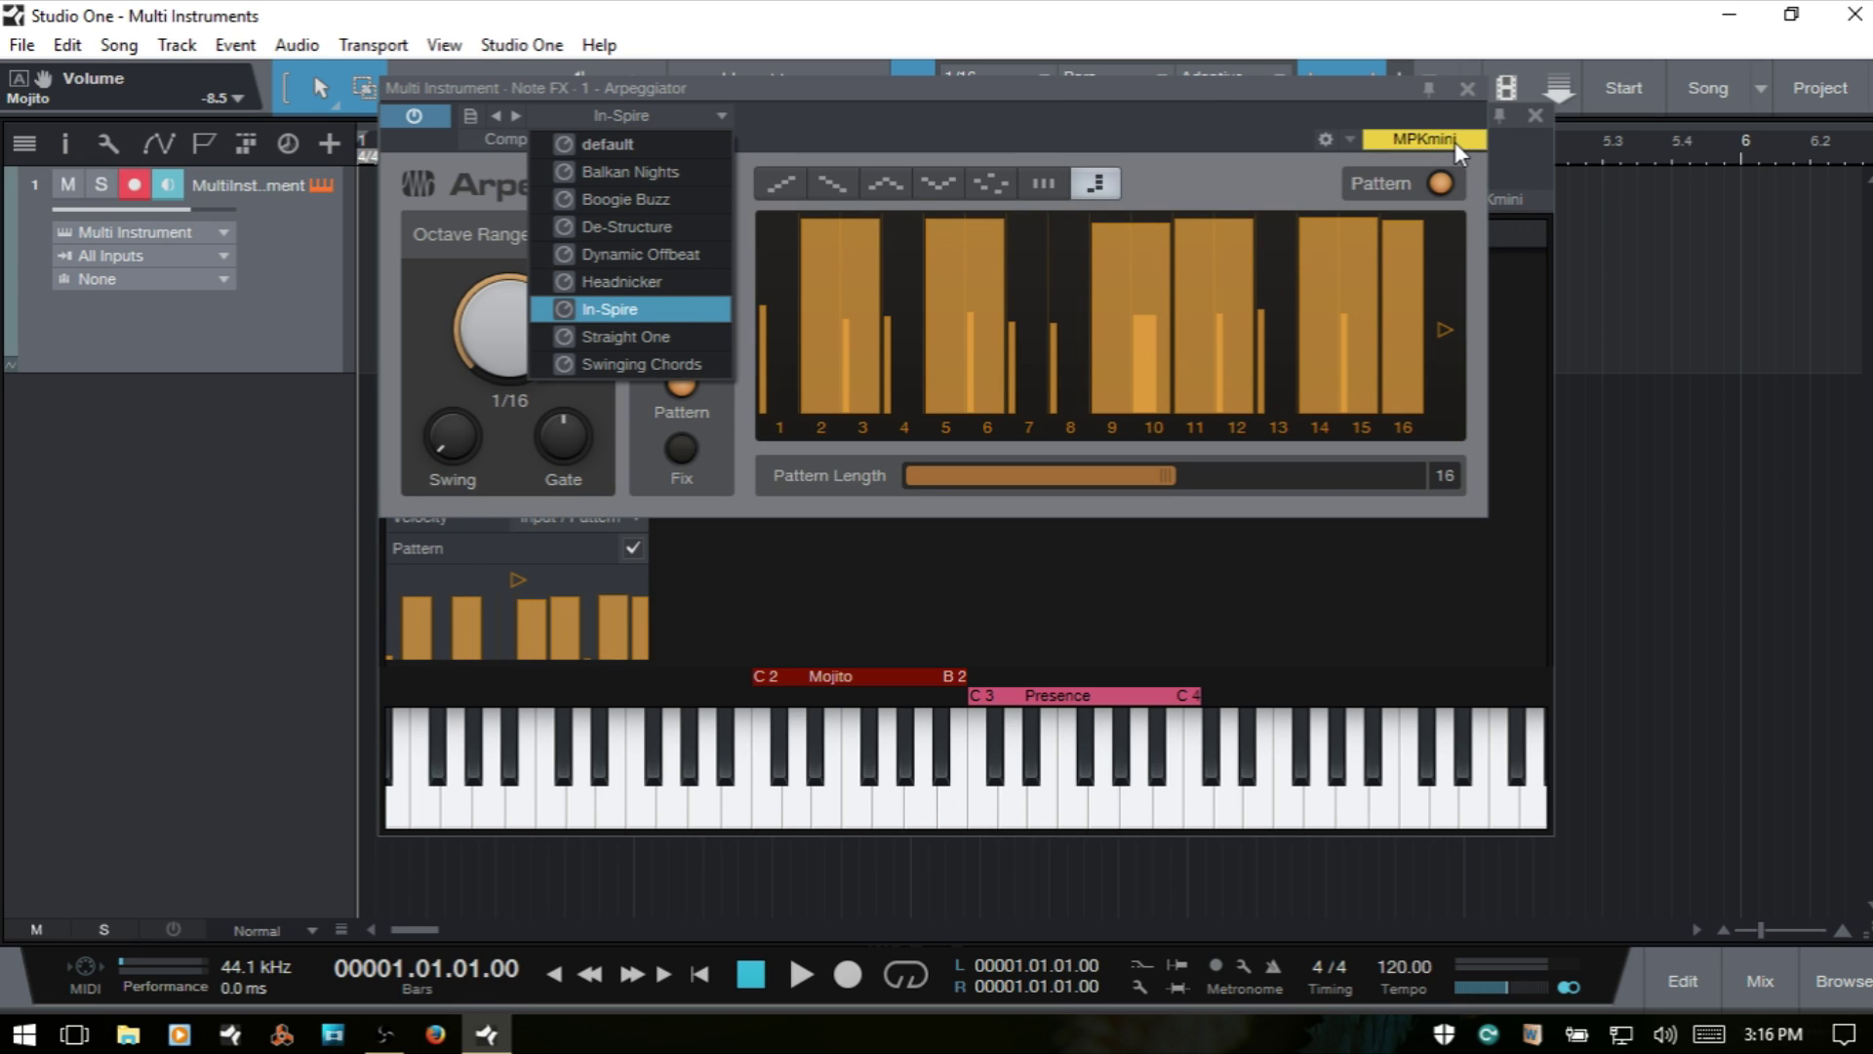
{"action": "left_click", "coordinate": [1465, 85]}
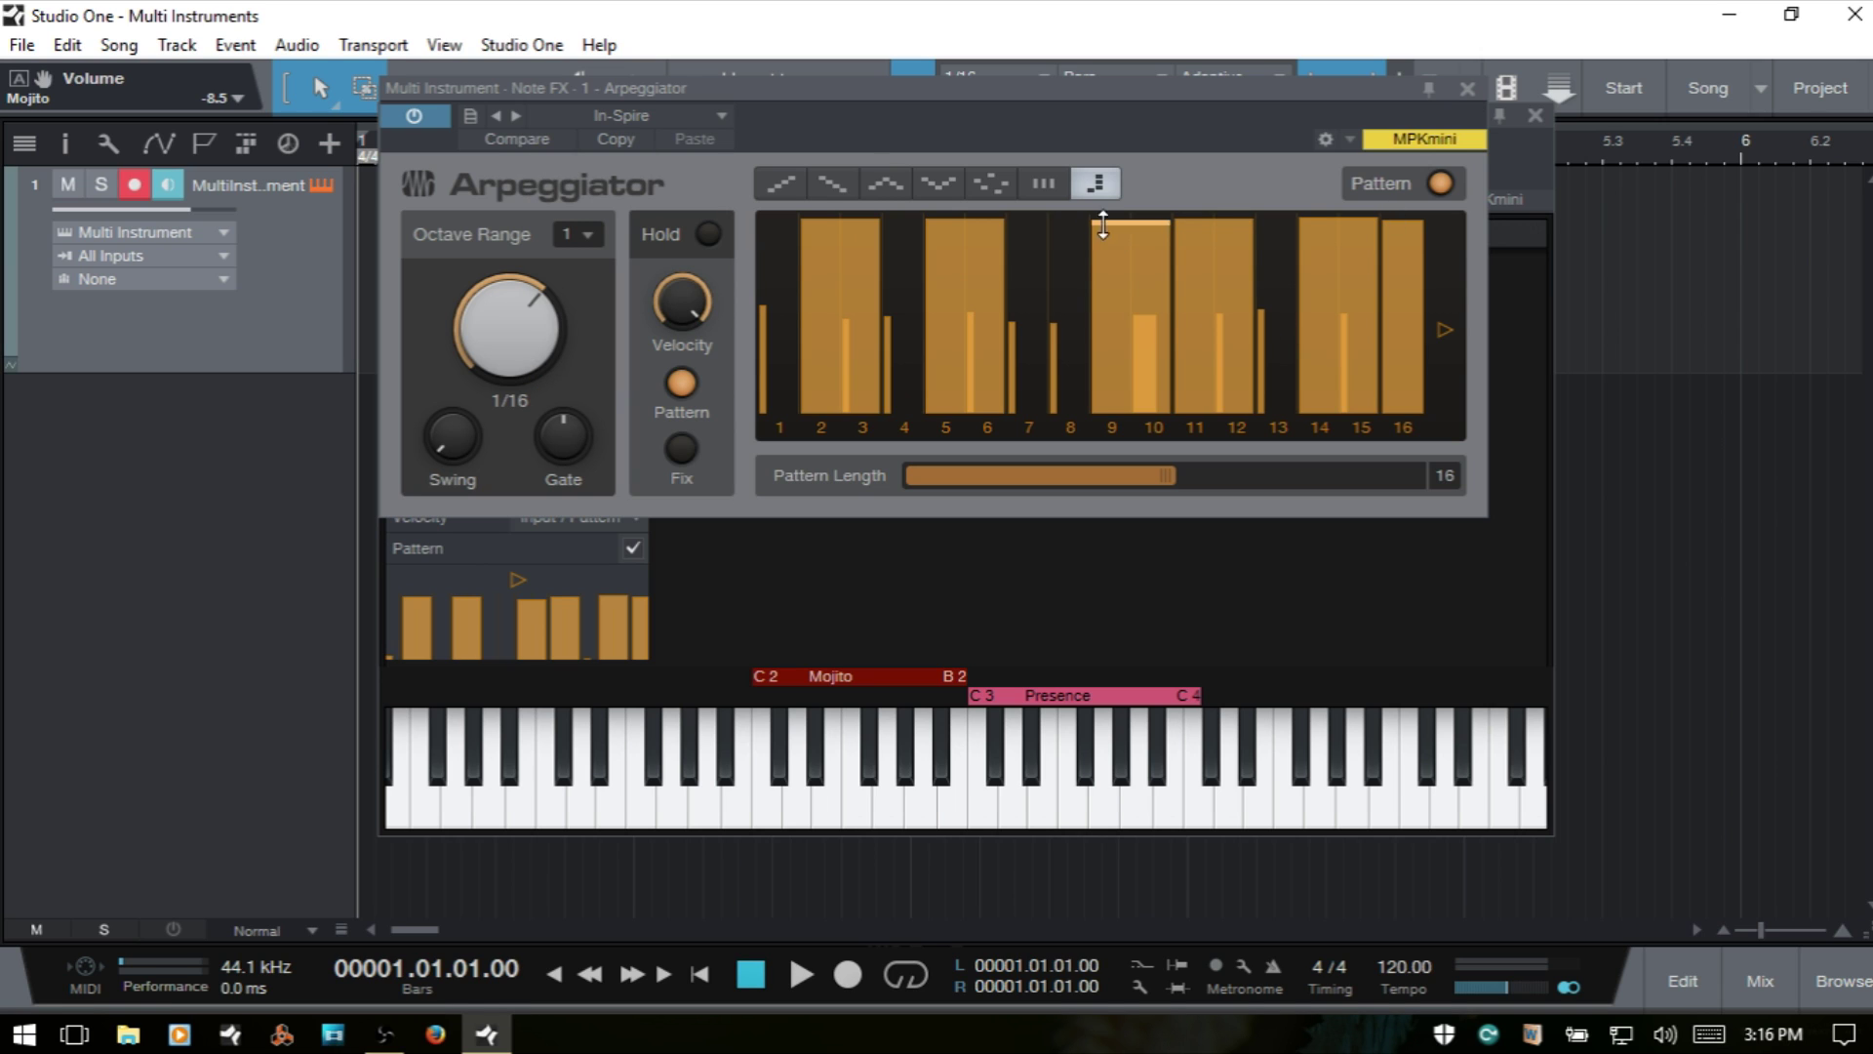
{"action": "left_click_drag", "start_coordinate": [1144, 127], "coordinate": [1170, 210]}
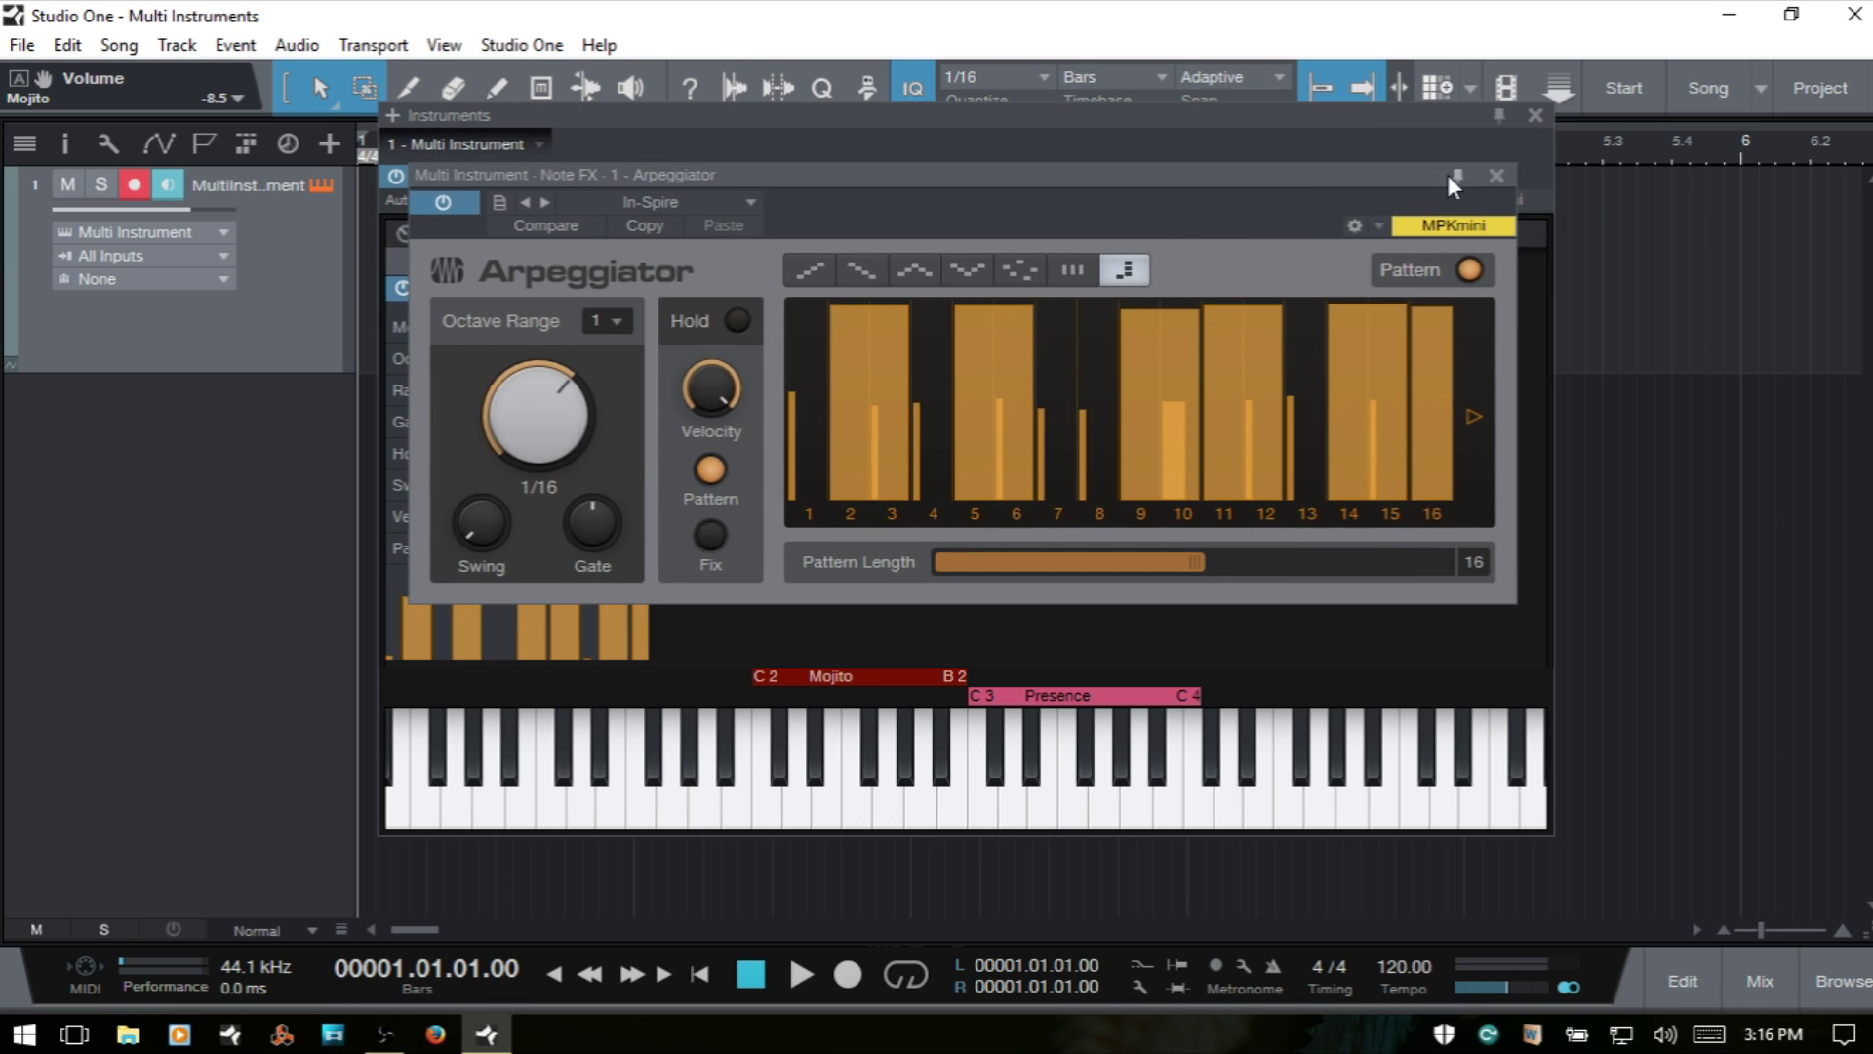
{"action": "left_click", "coordinate": [1497, 177]}
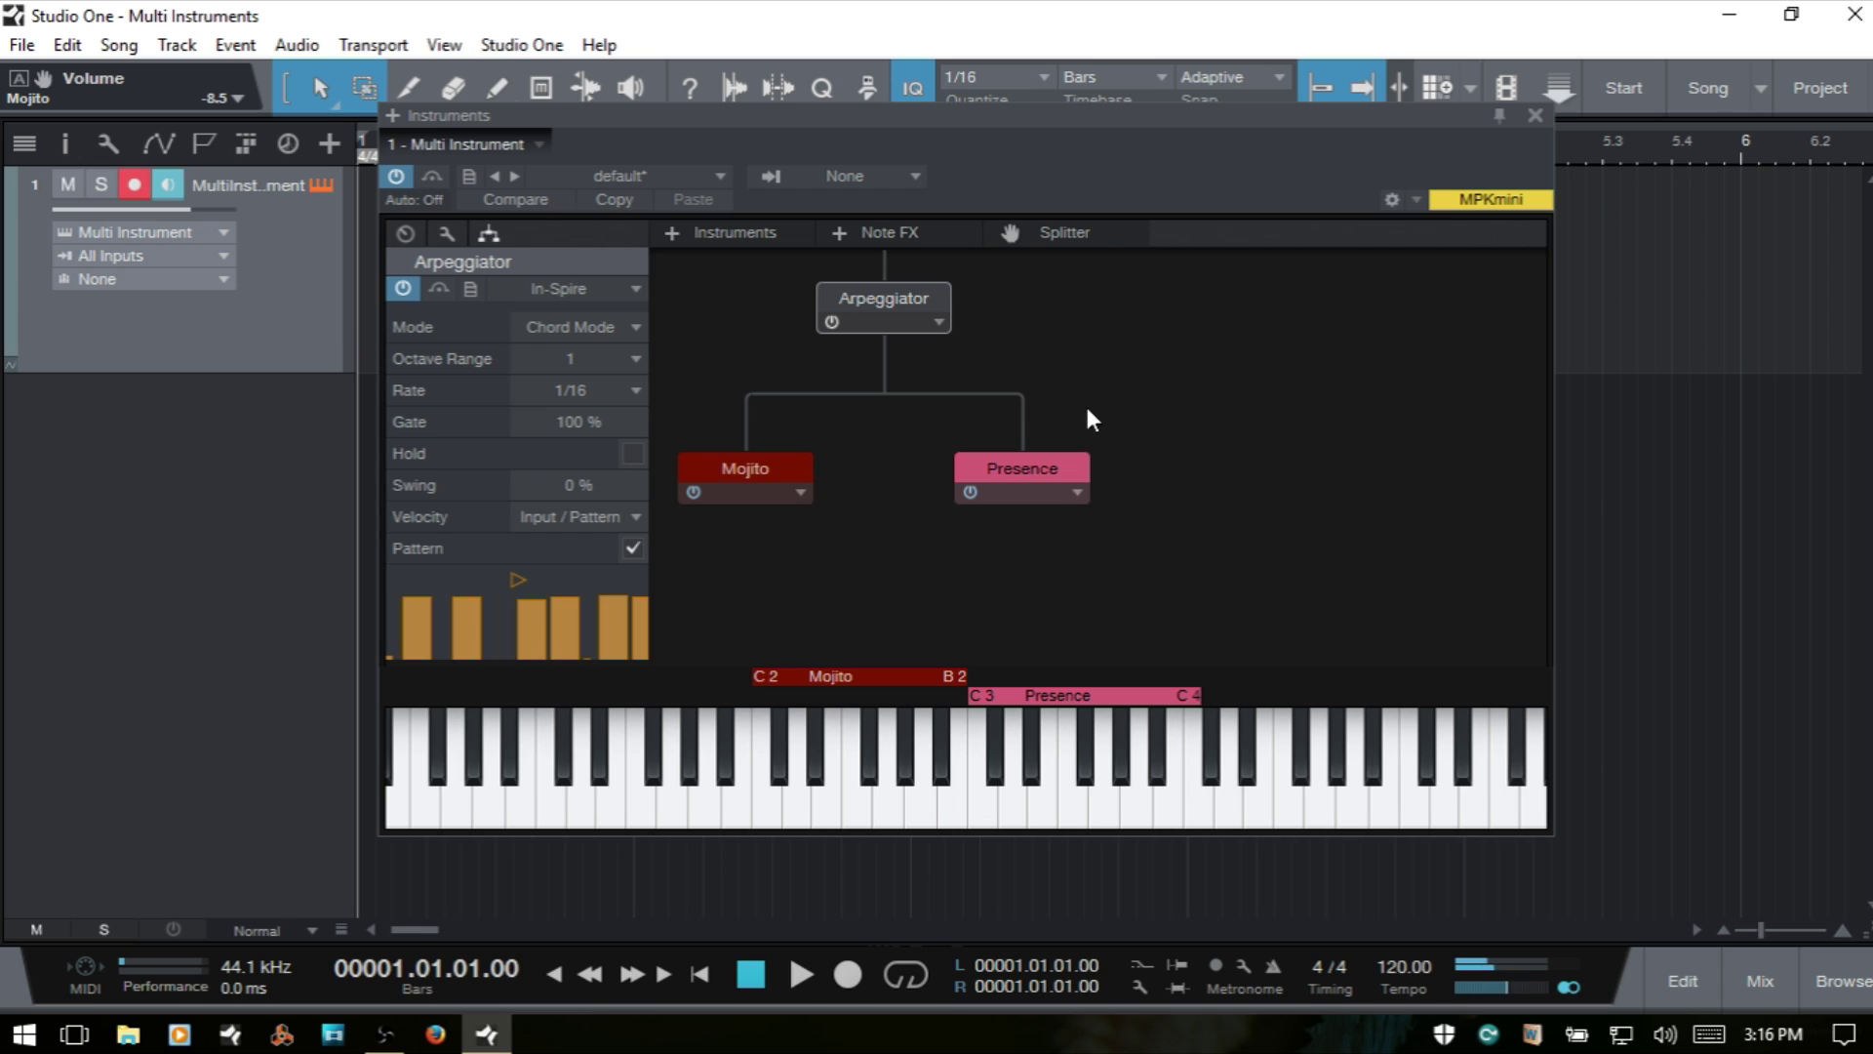
- Extend Mojito's key range up to C# 4 and Presence's key range down to C 2
{"action": "left_click_drag", "start_coordinate": [960, 676], "coordinate": [1215, 675]}
{"action": "left_click_drag", "start_coordinate": [972, 700], "coordinate": [753, 700]}
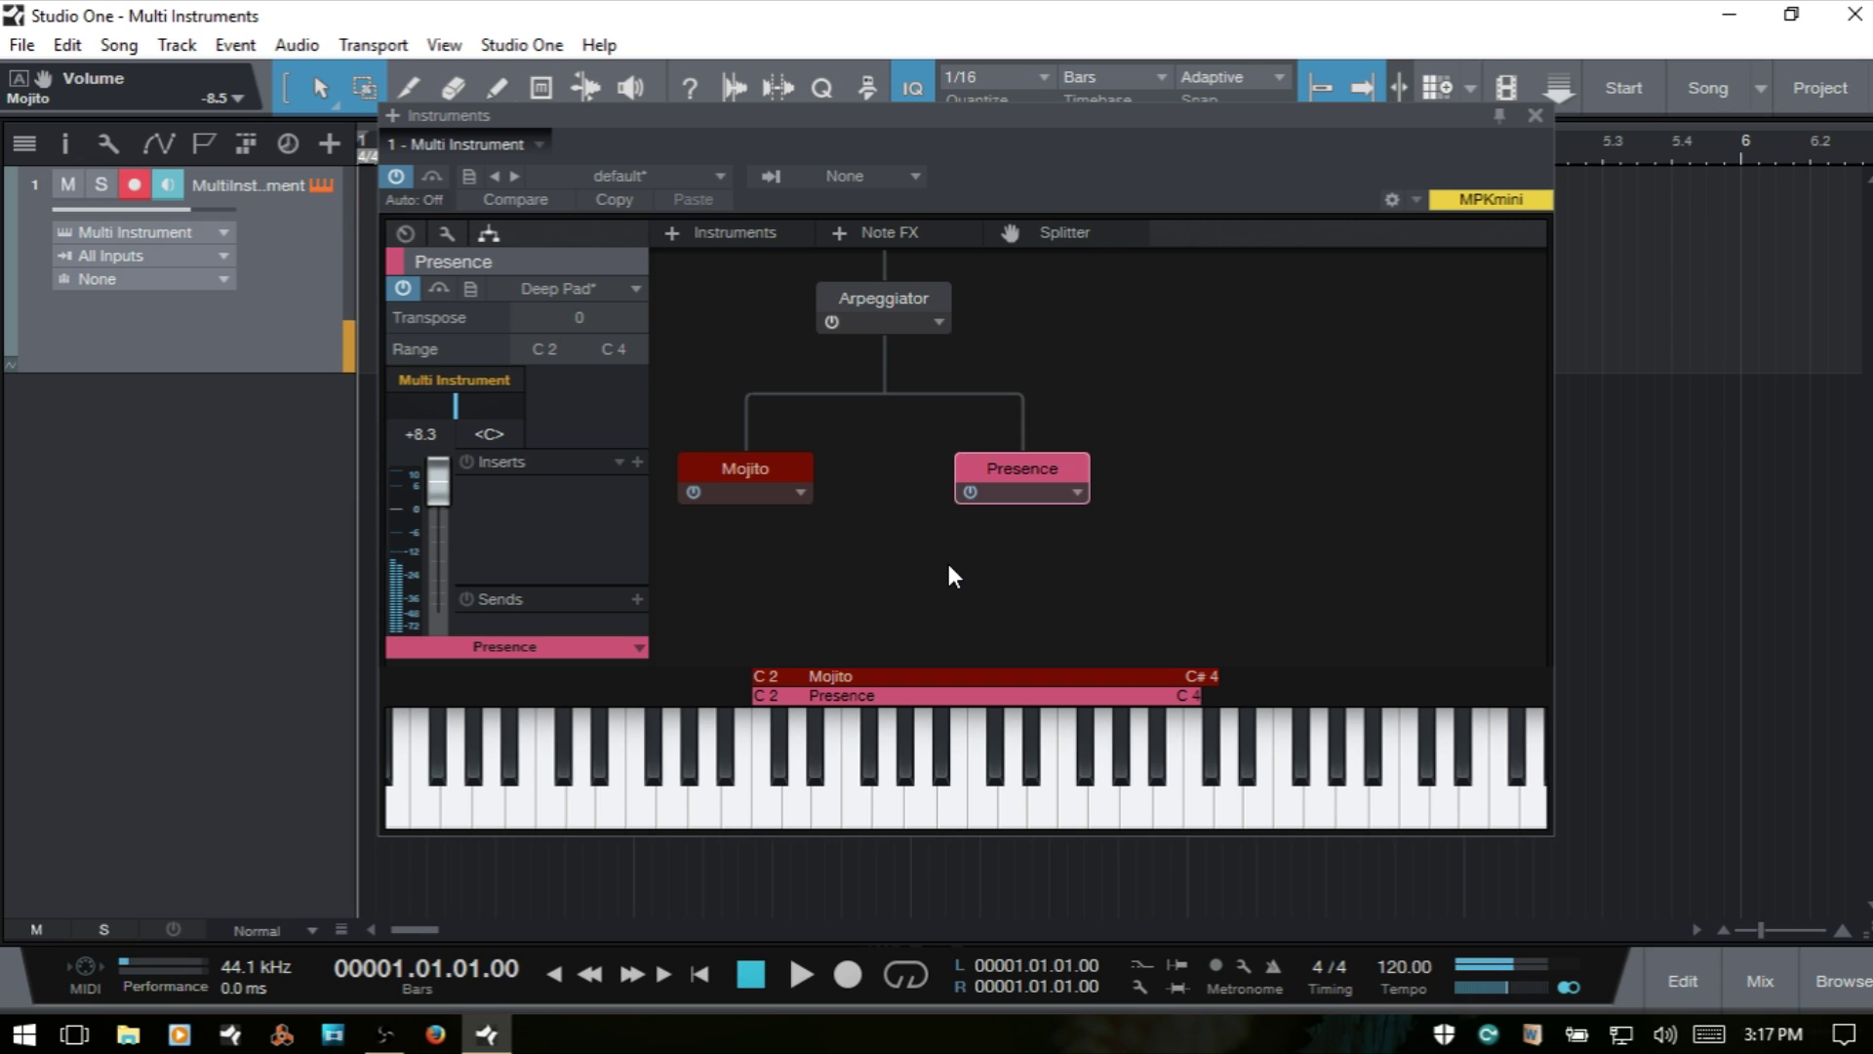
- Move the Arpeggiator directly above Presence so it feeds only that instrument, and open and close its editor
{"action": "left_click", "coordinate": [881, 304]}
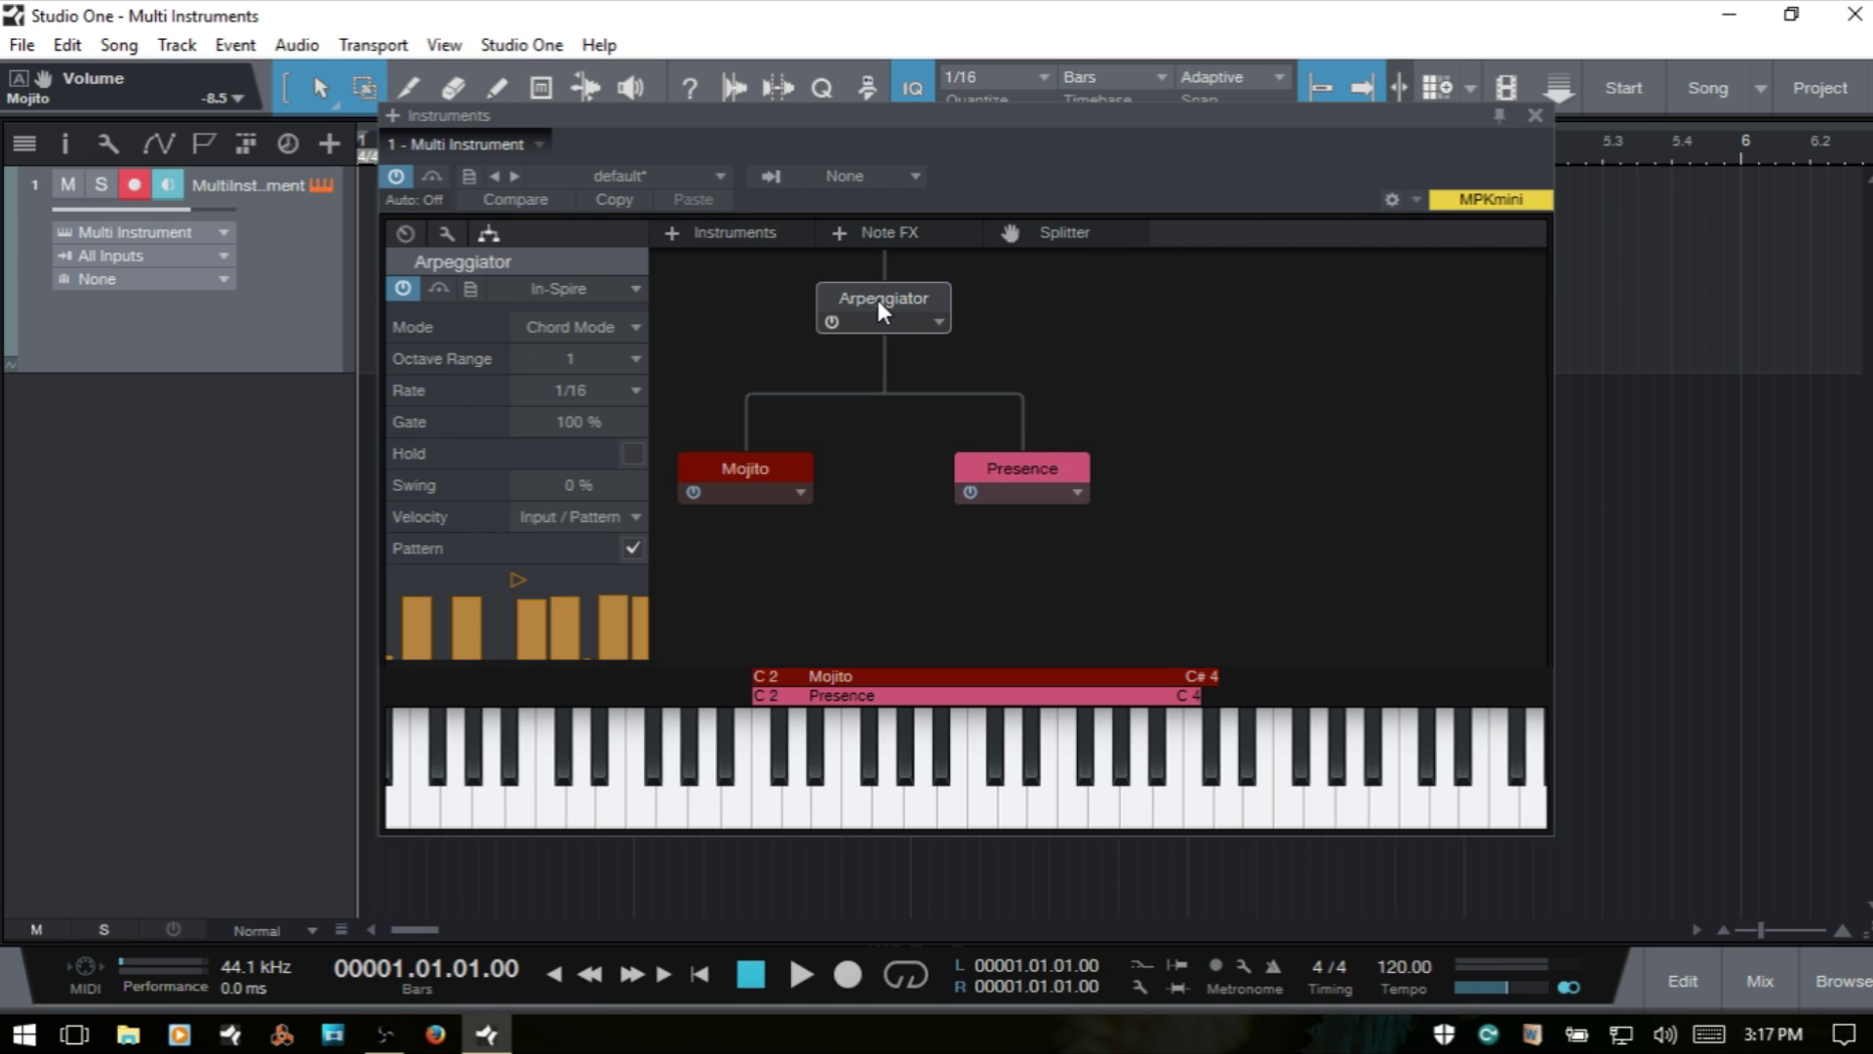
{"action": "left_click_drag", "start_coordinate": [883, 308], "coordinate": [1030, 384]}
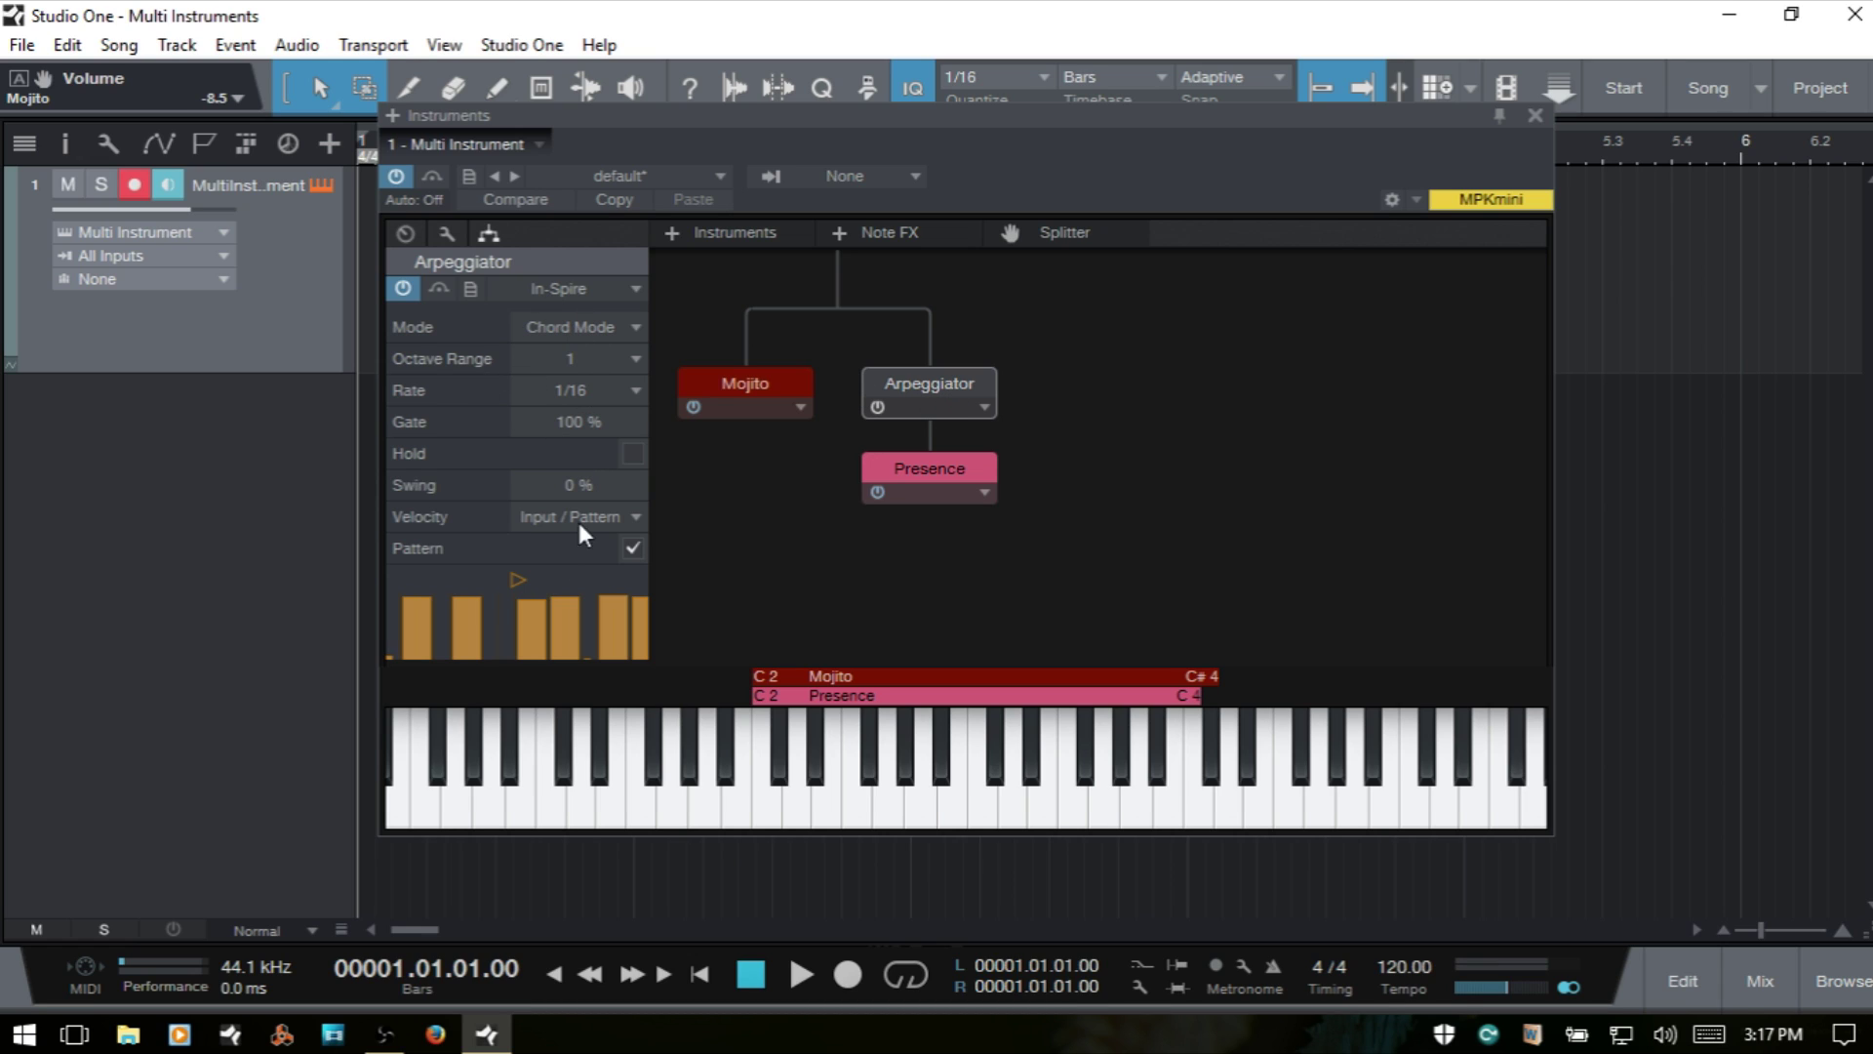
{"action": "left_click", "coordinate": [985, 407]}
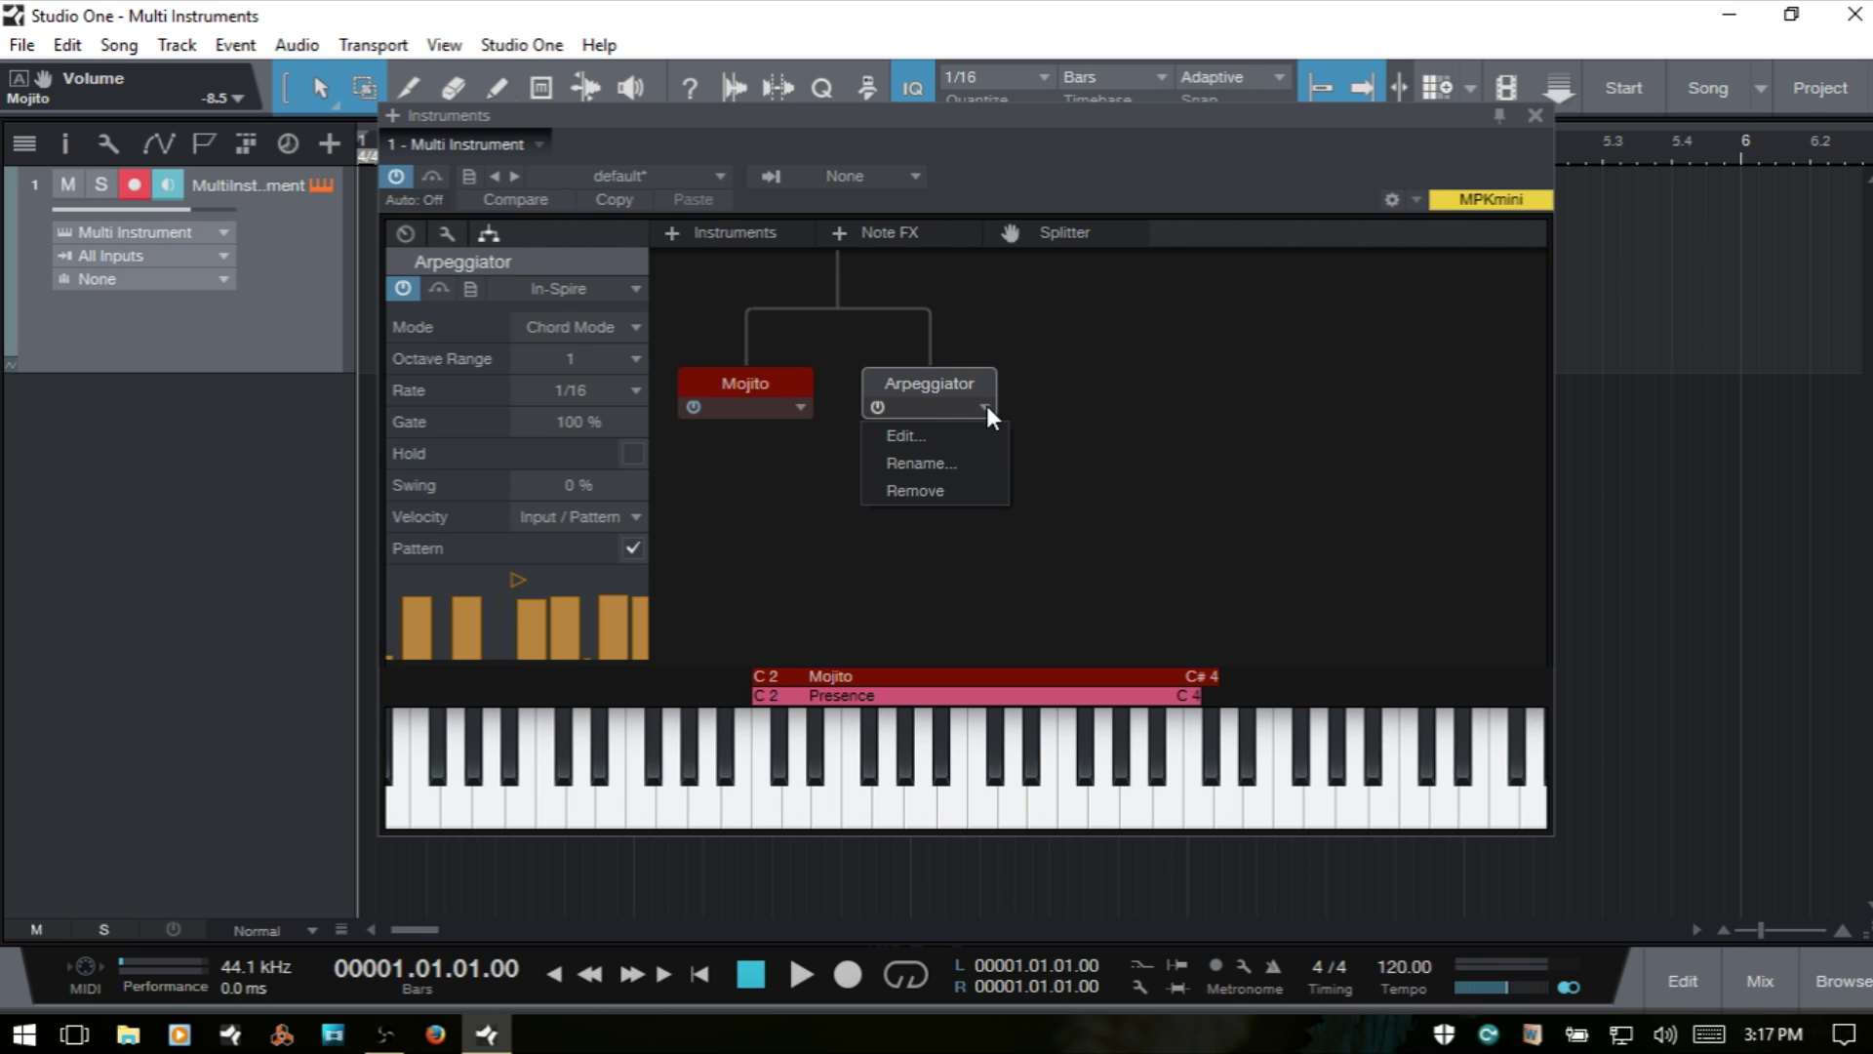
{"action": "left_click", "coordinate": [937, 433]}
{"action": "left_click", "coordinate": [1496, 174]}
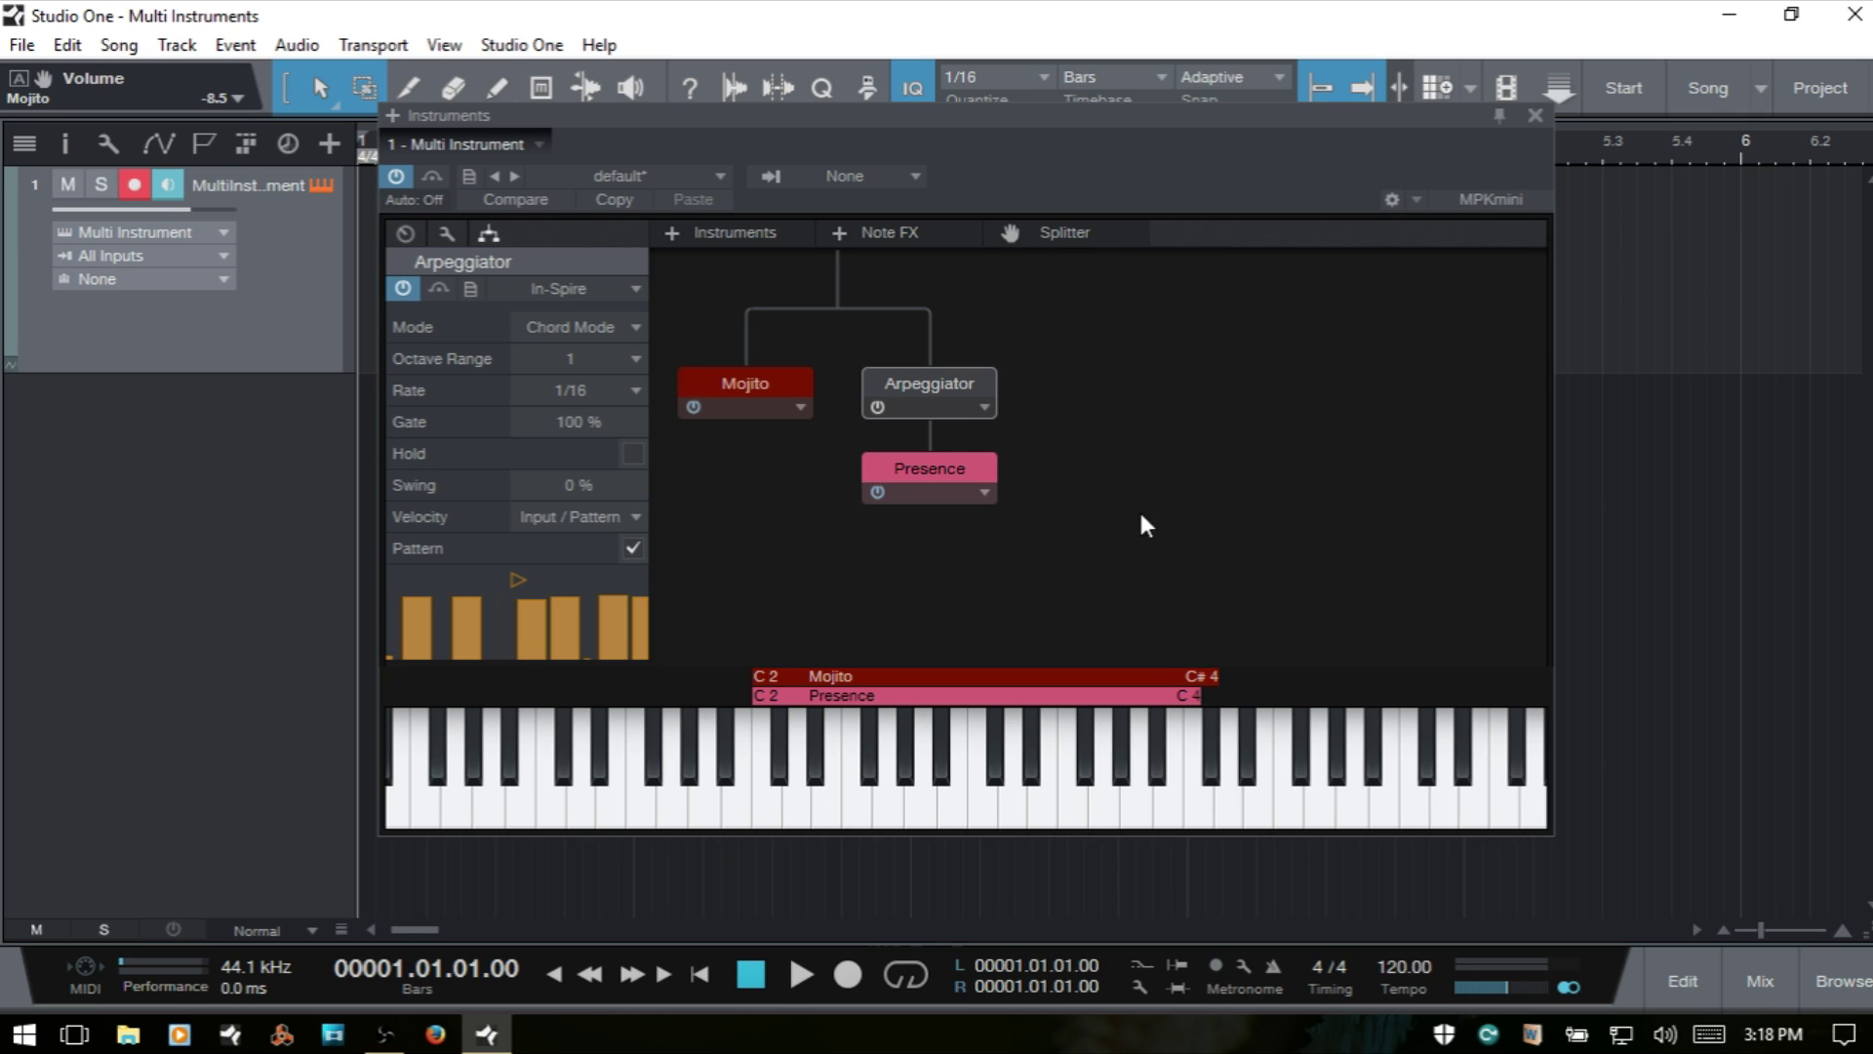
- Add a second PreSonus Mojito in parallel to the Multi Instrument
{"action": "left_click", "coordinate": [683, 230]}
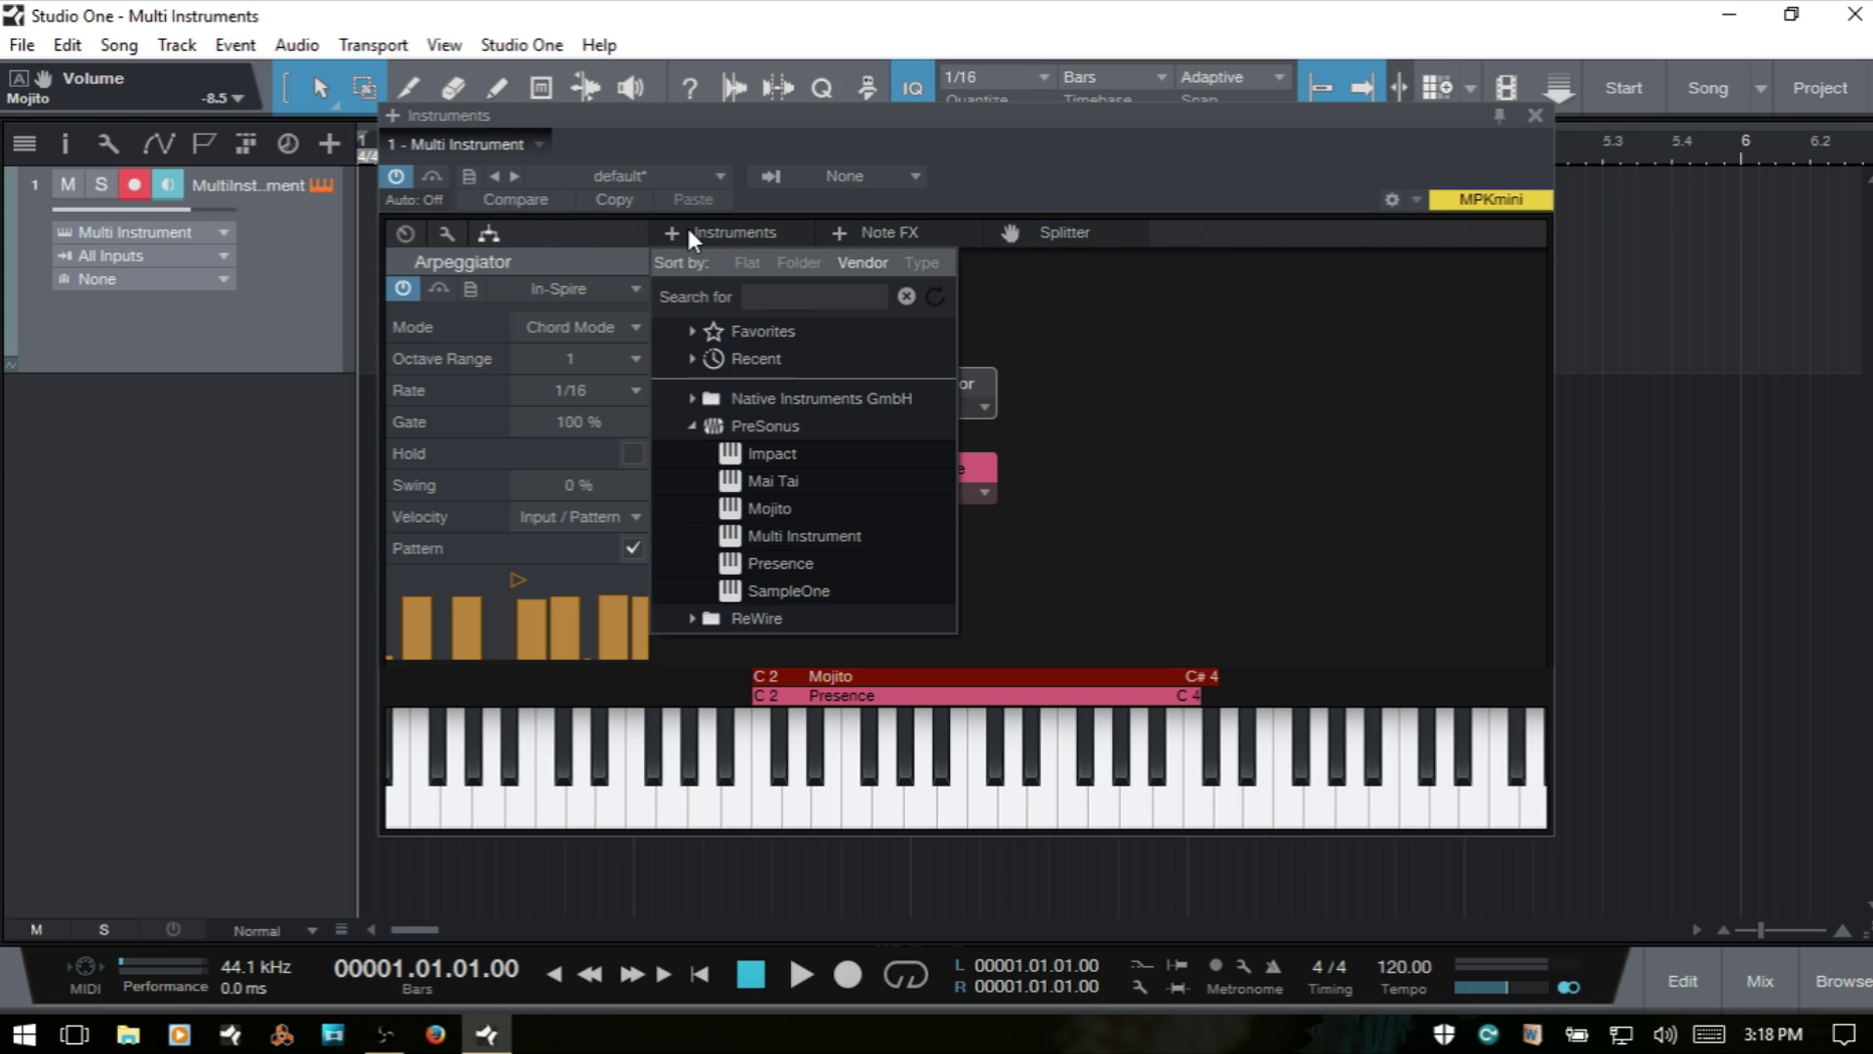
{"action": "left_click", "coordinate": [770, 507]}
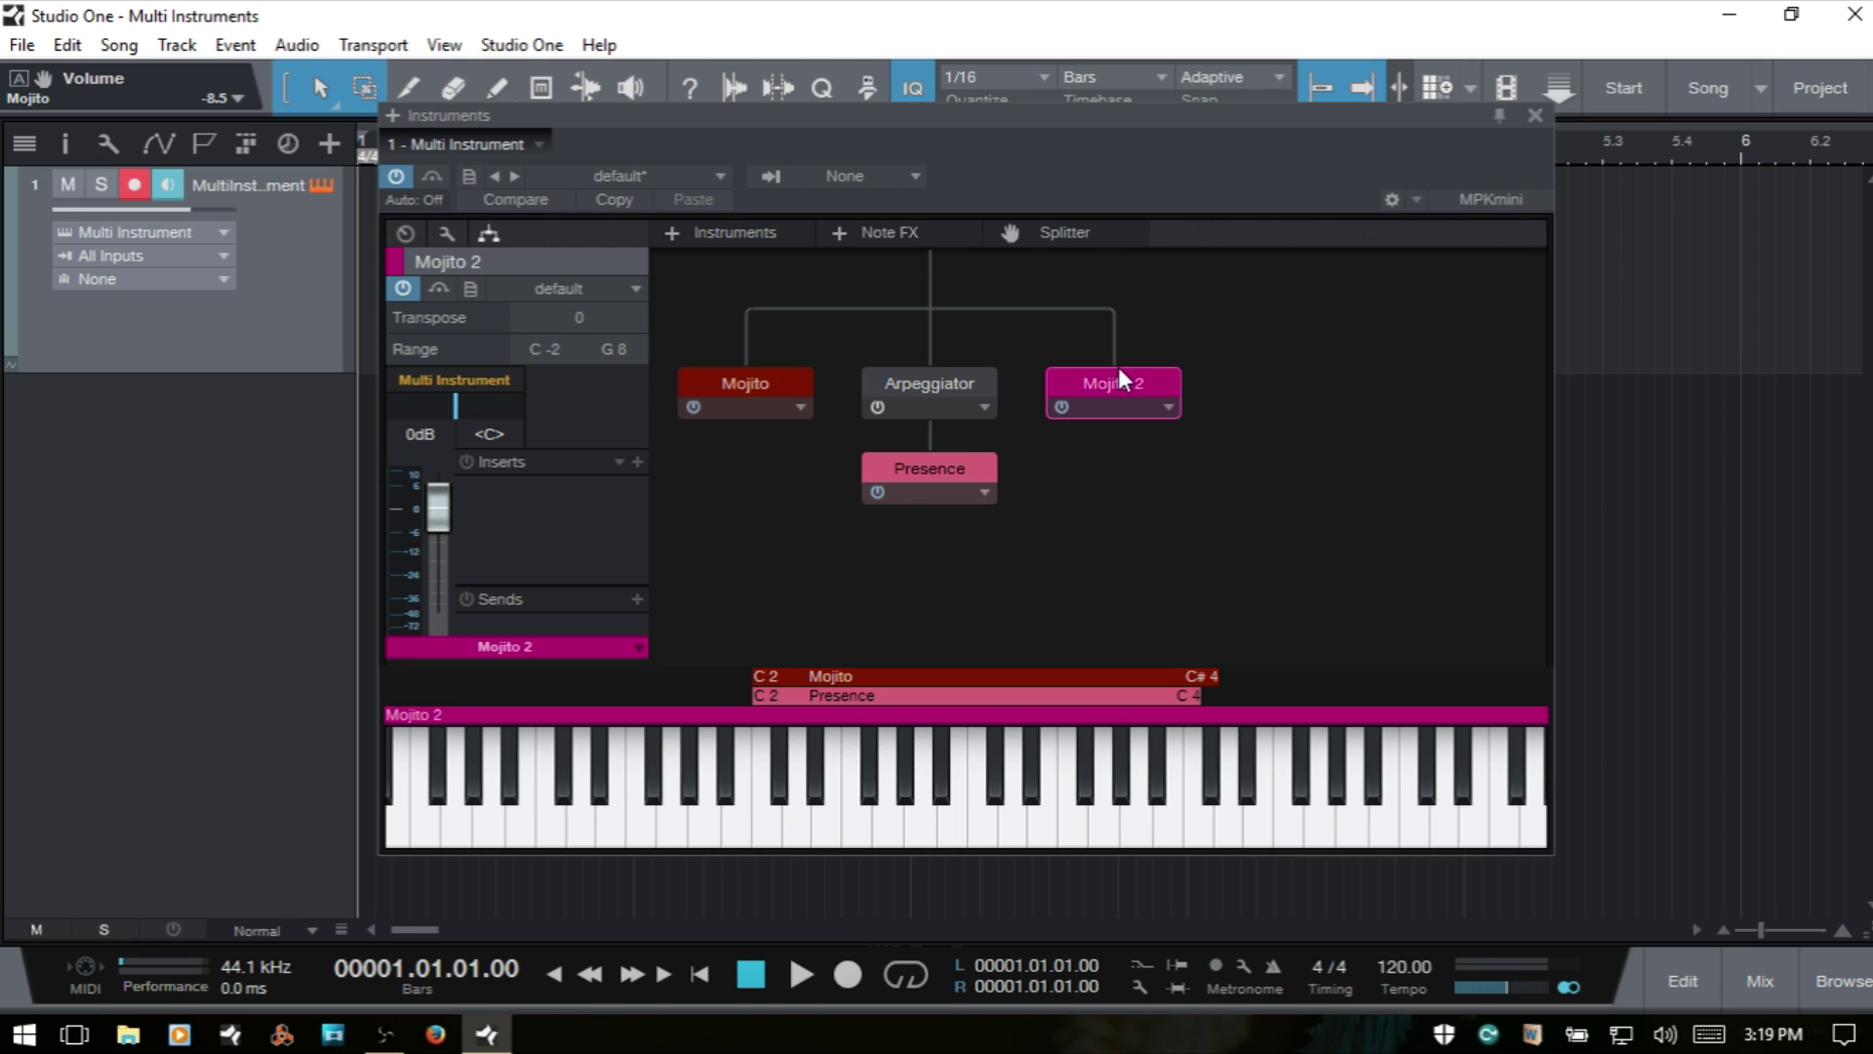
- Reroute the Arpeggiator to feed all three instruments, only Mojito 2, and finally only Mojito
{"action": "left_click", "coordinate": [933, 381]}
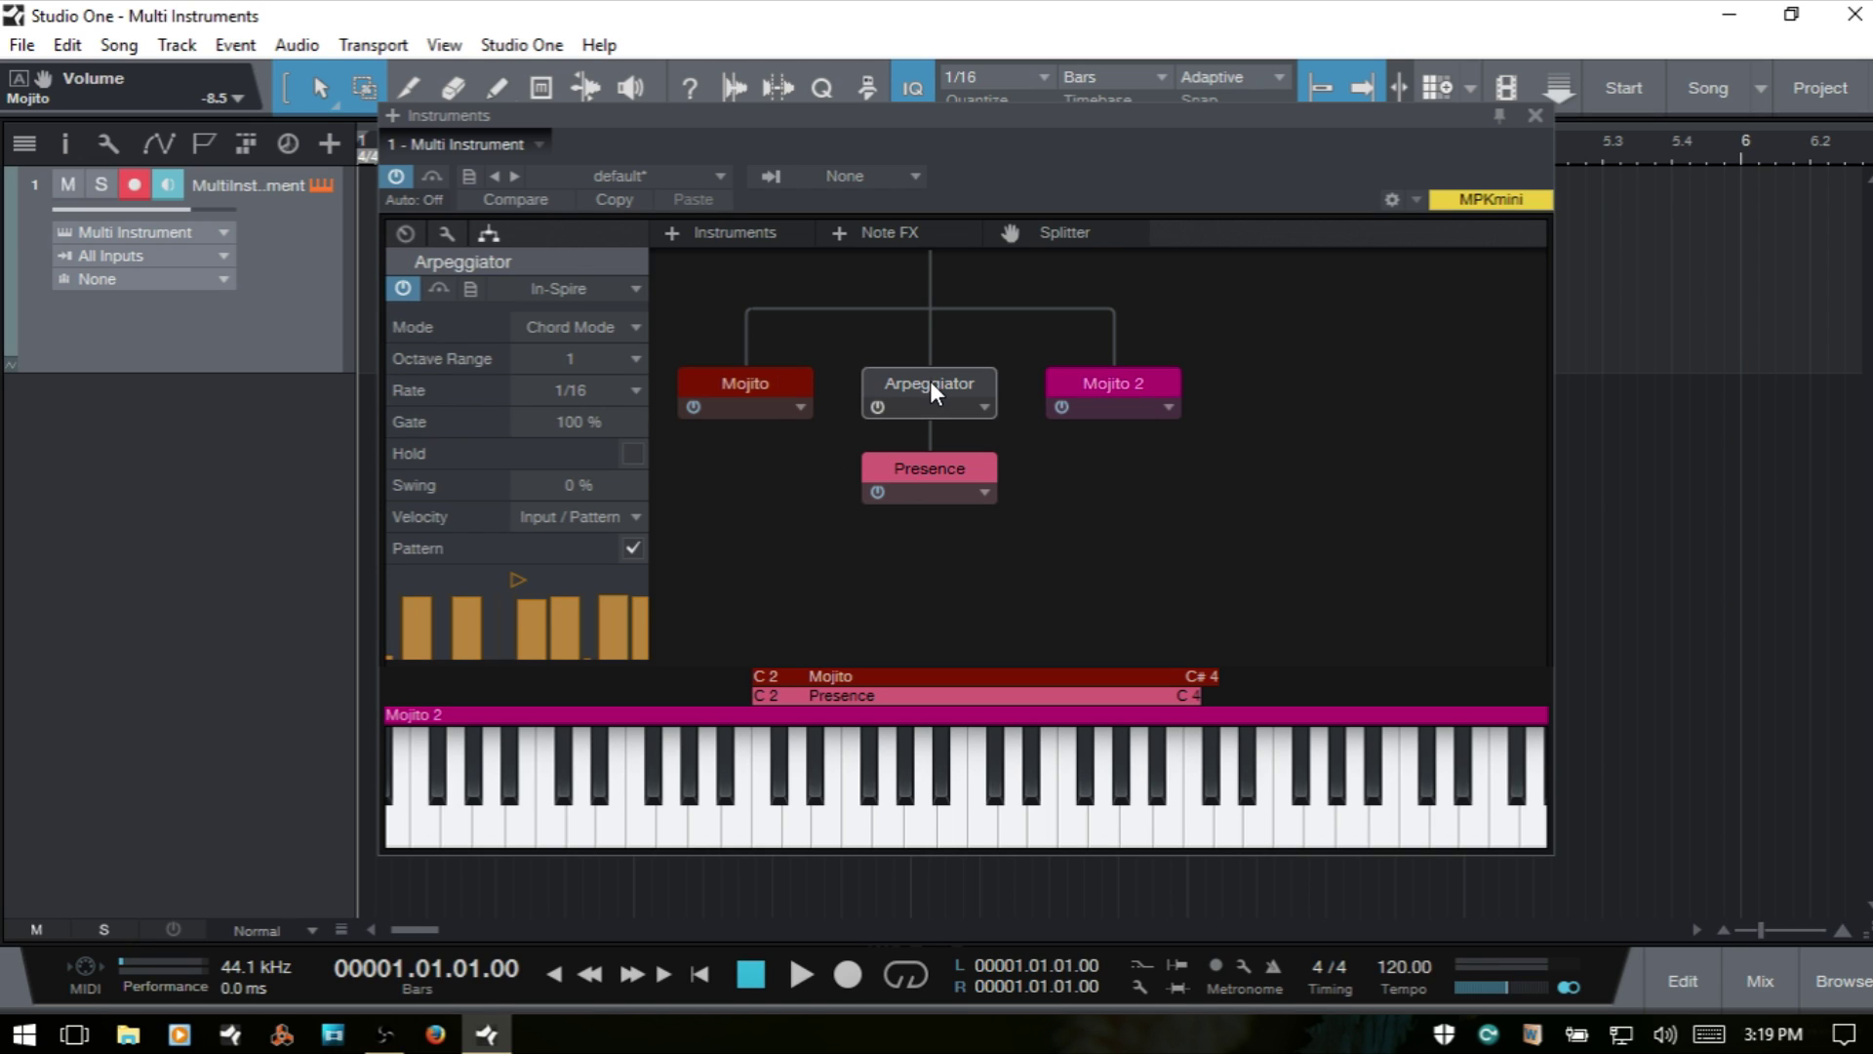
{"action": "left_click_drag", "start_coordinate": [929, 381], "coordinate": [936, 269]}
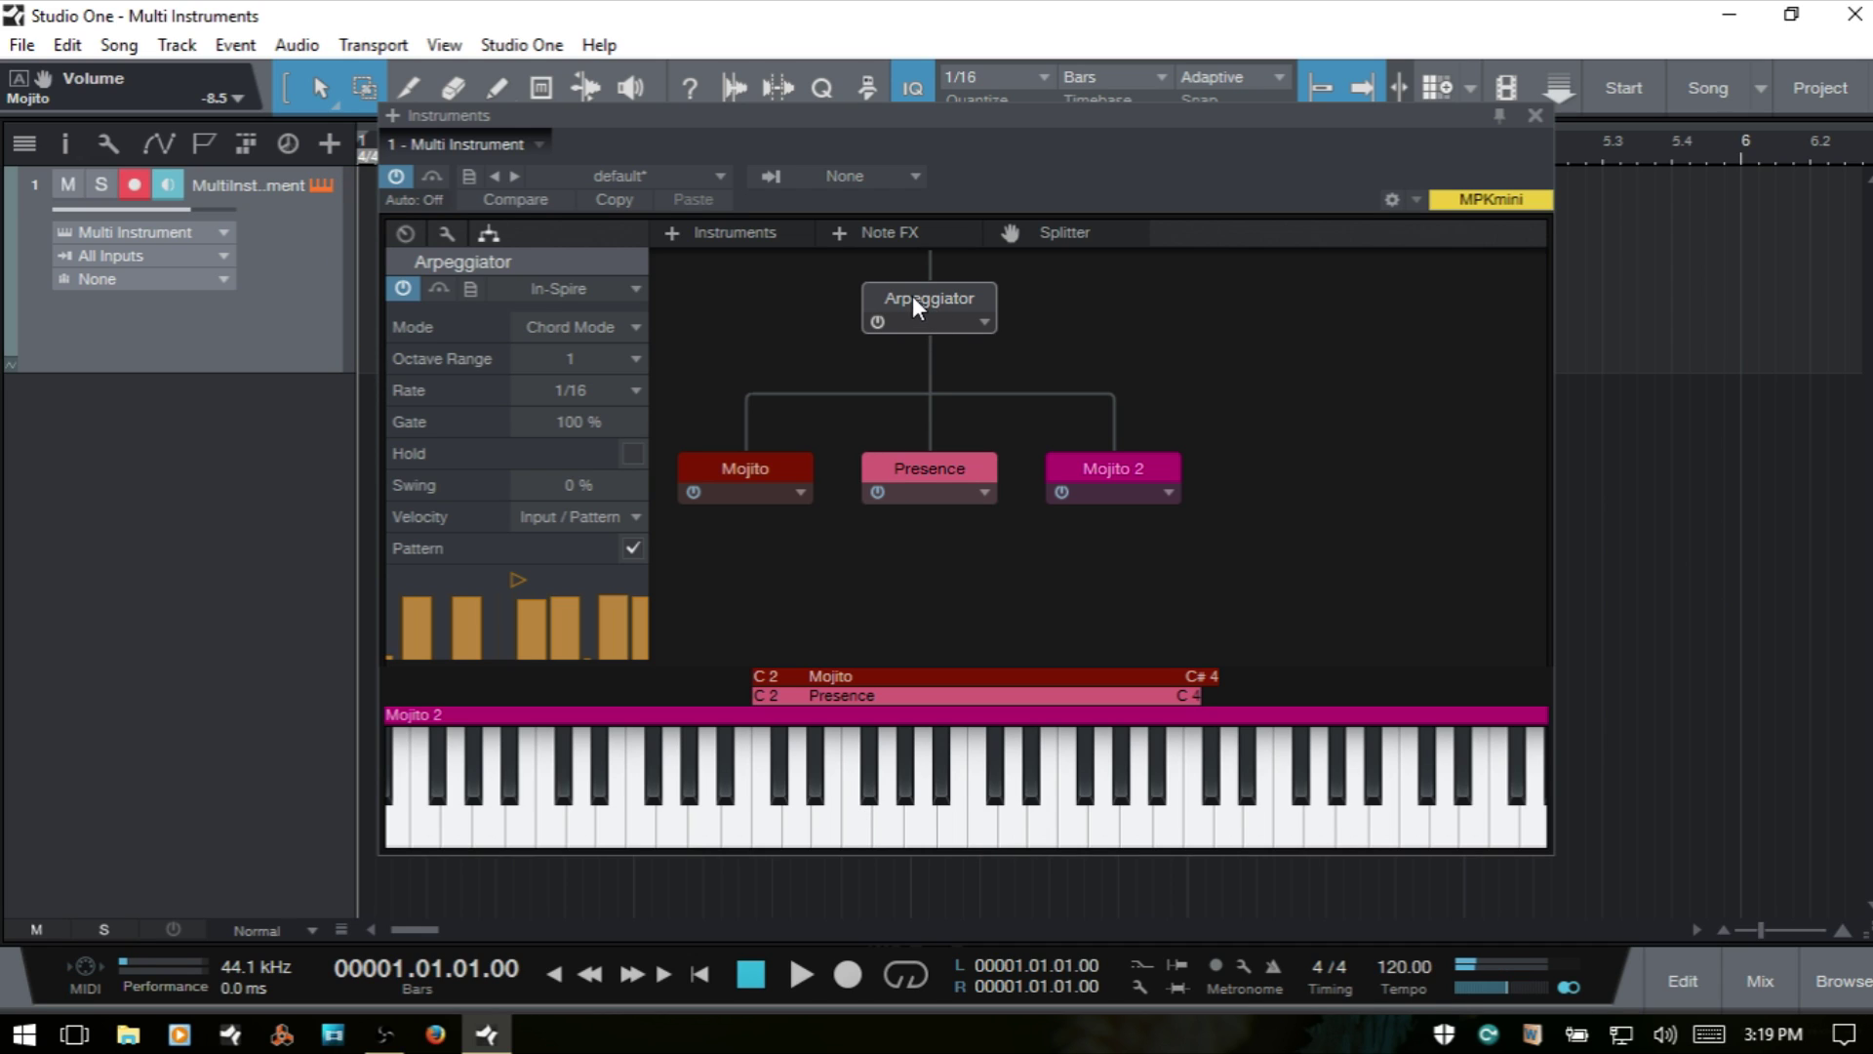
{"action": "left_click_drag", "start_coordinate": [915, 293], "coordinate": [1114, 384]}
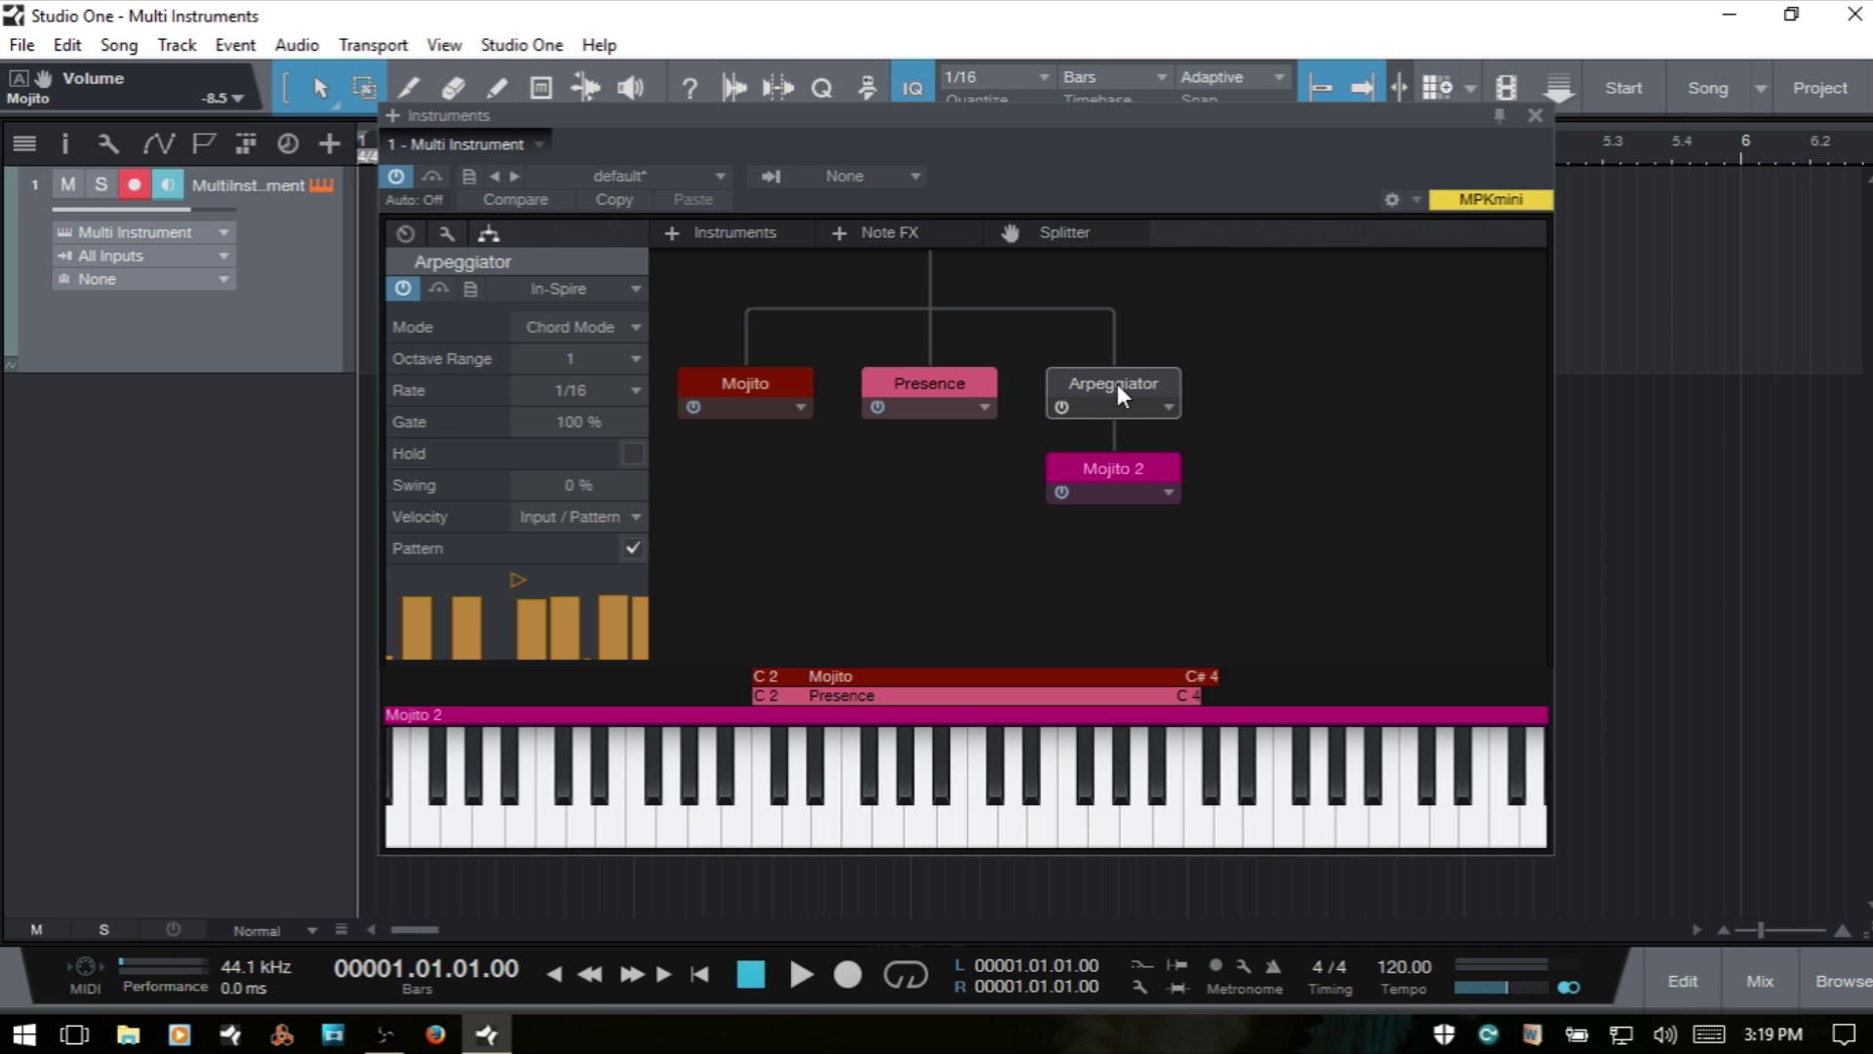
{"action": "left_click_drag", "start_coordinate": [1109, 383], "coordinate": [773, 334]}
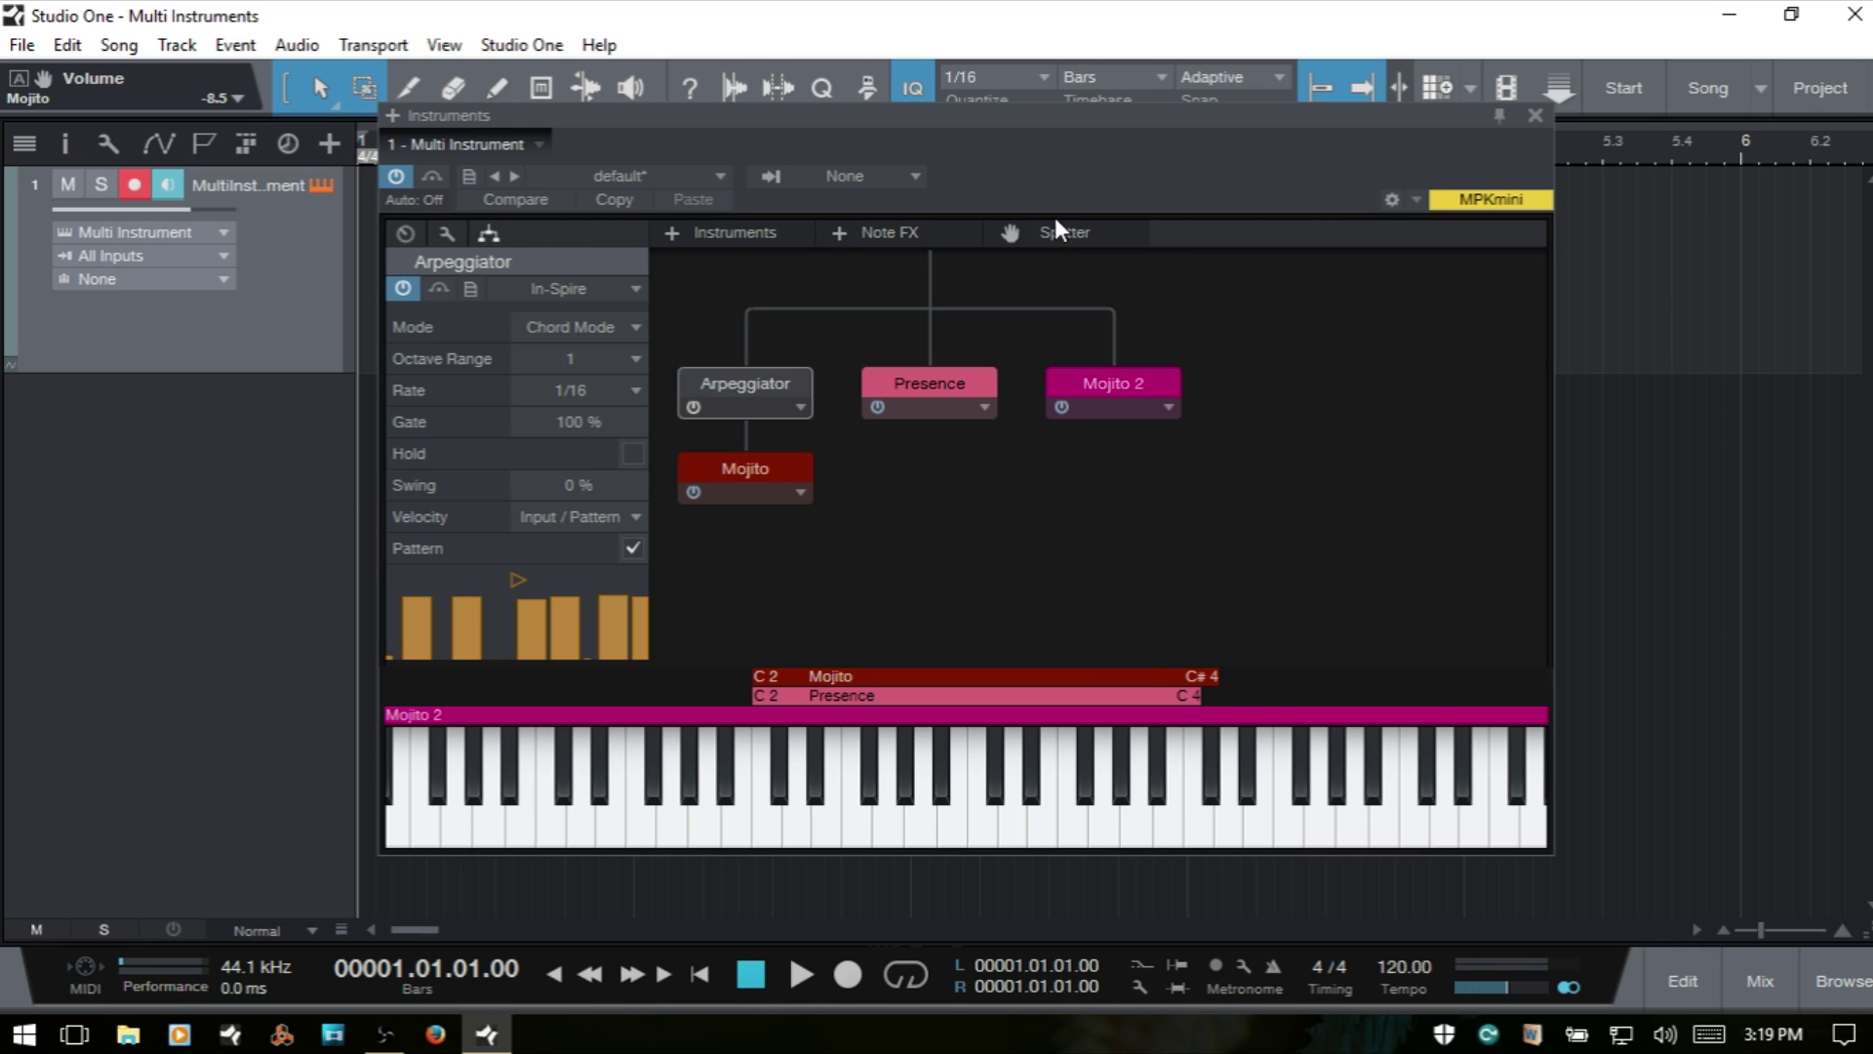
- Add a Splitter feeding Presence and Mojito 2, and move the Arpeggiator directly above it
{"action": "left_click_drag", "start_coordinate": [1071, 237], "coordinate": [1076, 299]}
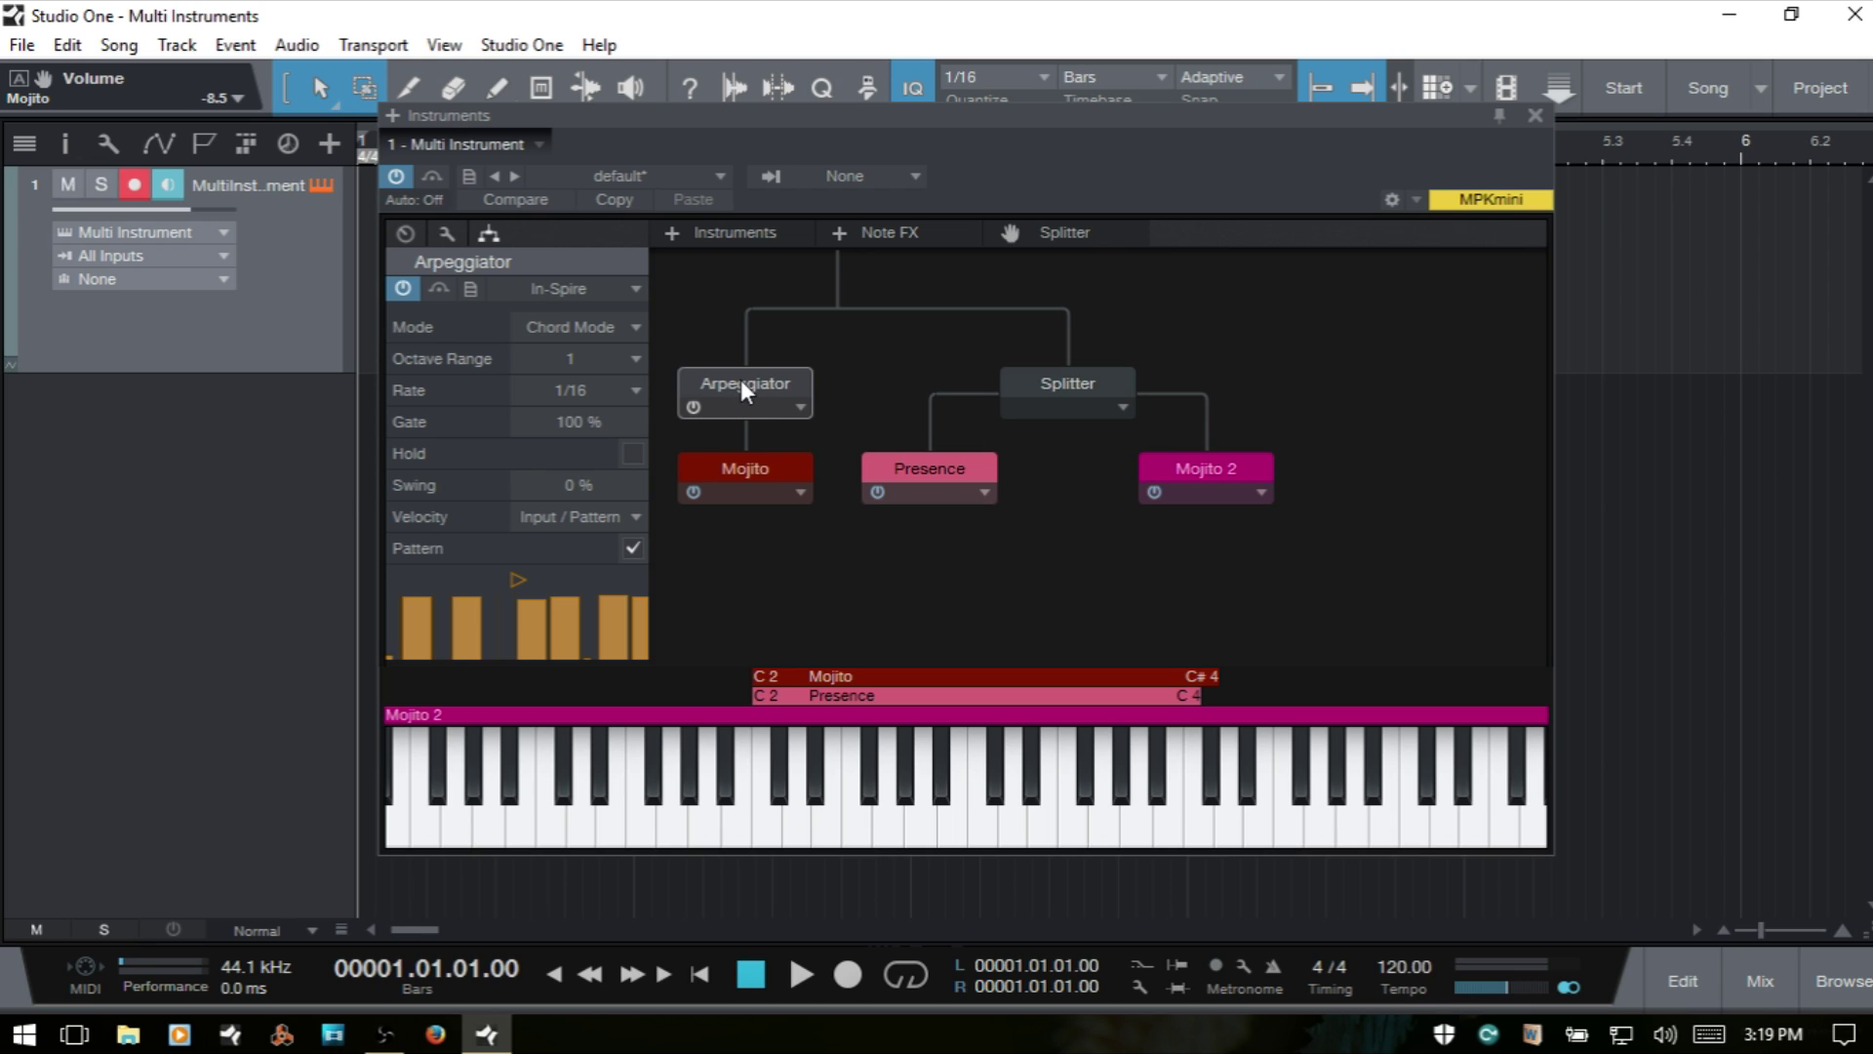
{"action": "left_click_drag", "start_coordinate": [743, 384], "coordinate": [1069, 341]}
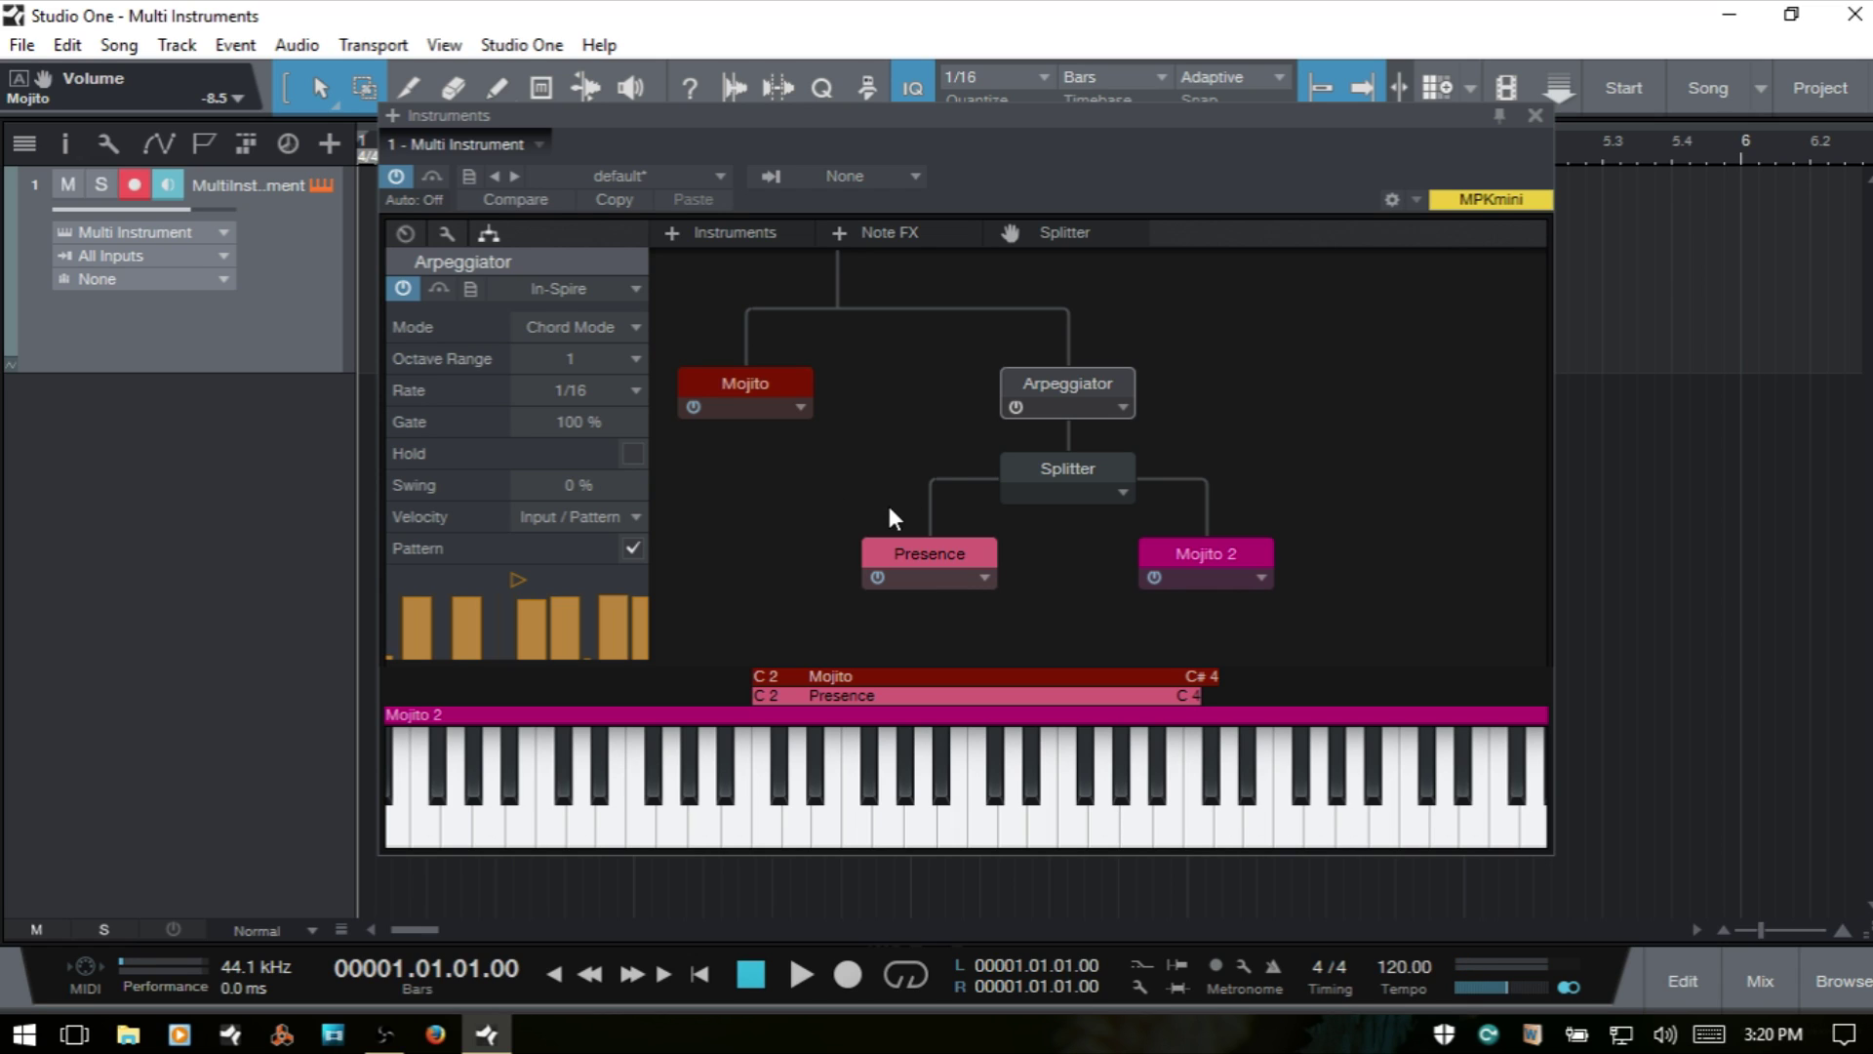
- Remove the Arpeggiator, the Splitter and Mojito 2 from the Multi Instrument
{"action": "left_click", "coordinate": [1126, 405]}
{"action": "left_click", "coordinate": [1079, 491]}
{"action": "left_click", "coordinate": [1123, 407]}
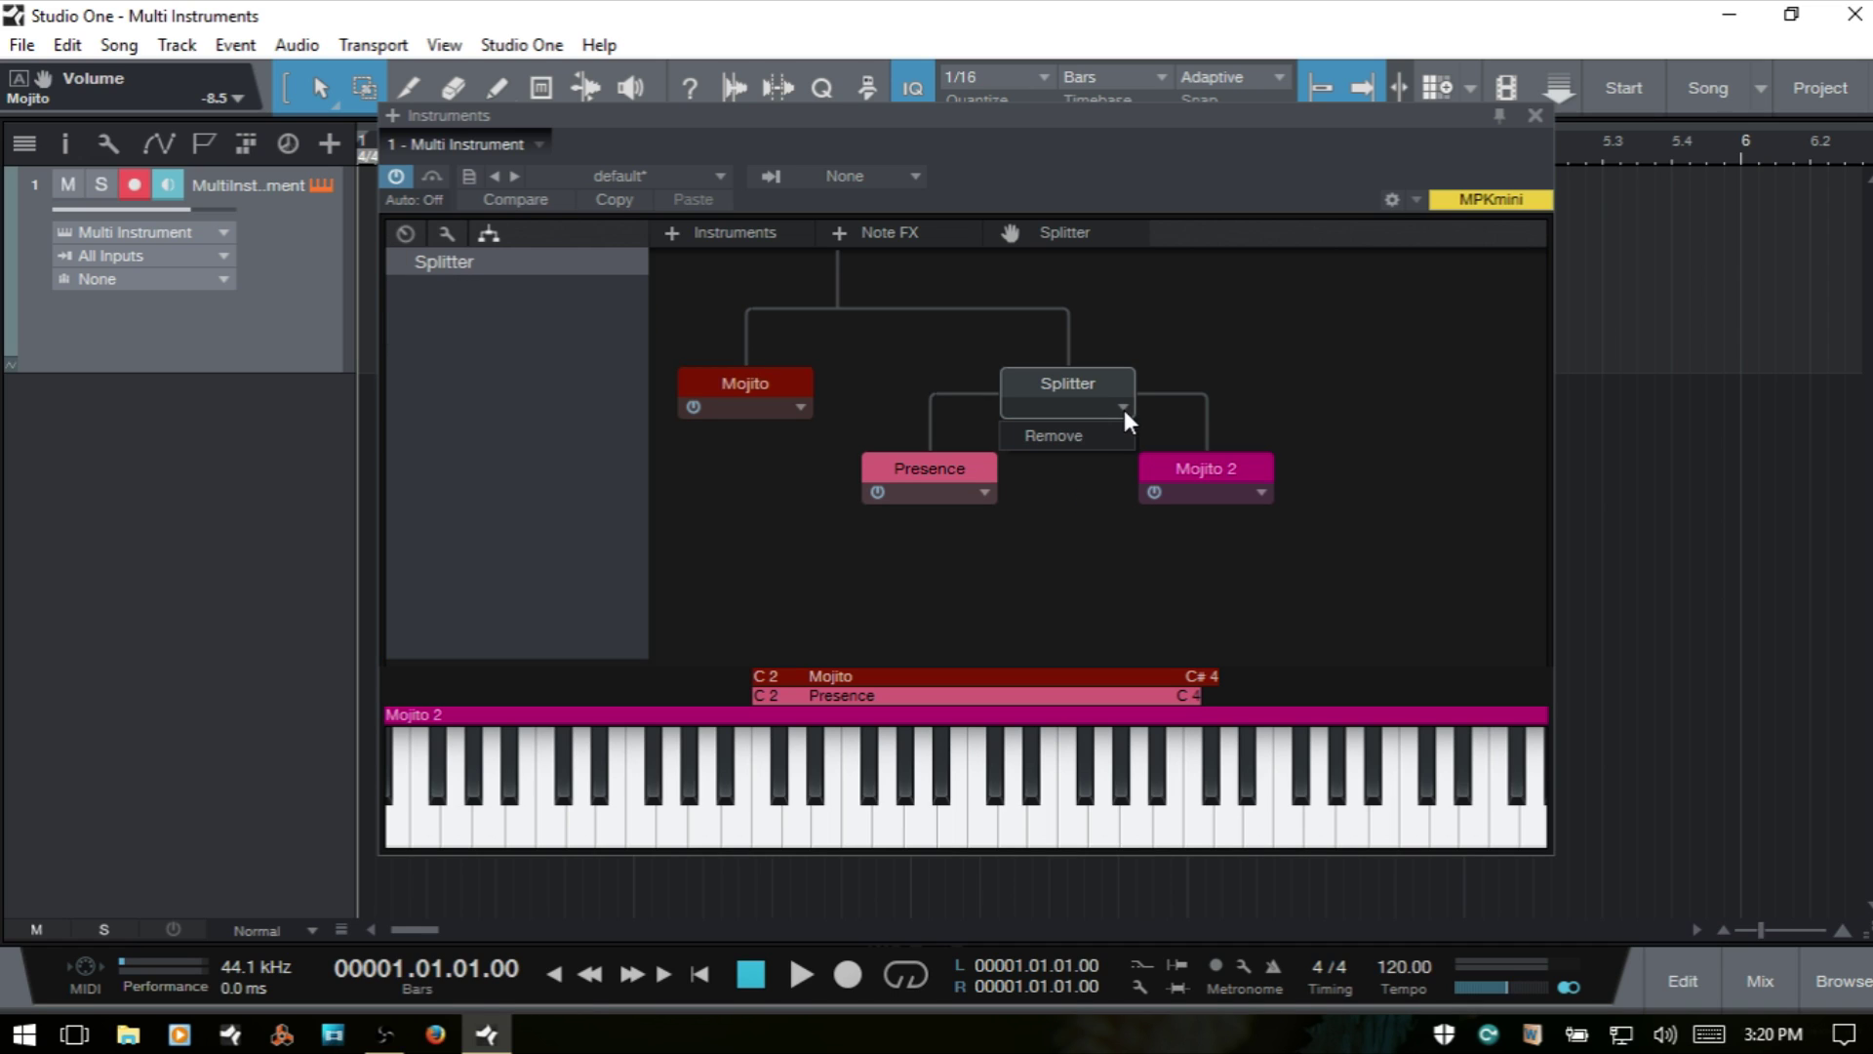
{"action": "left_click", "coordinate": [1083, 439]}
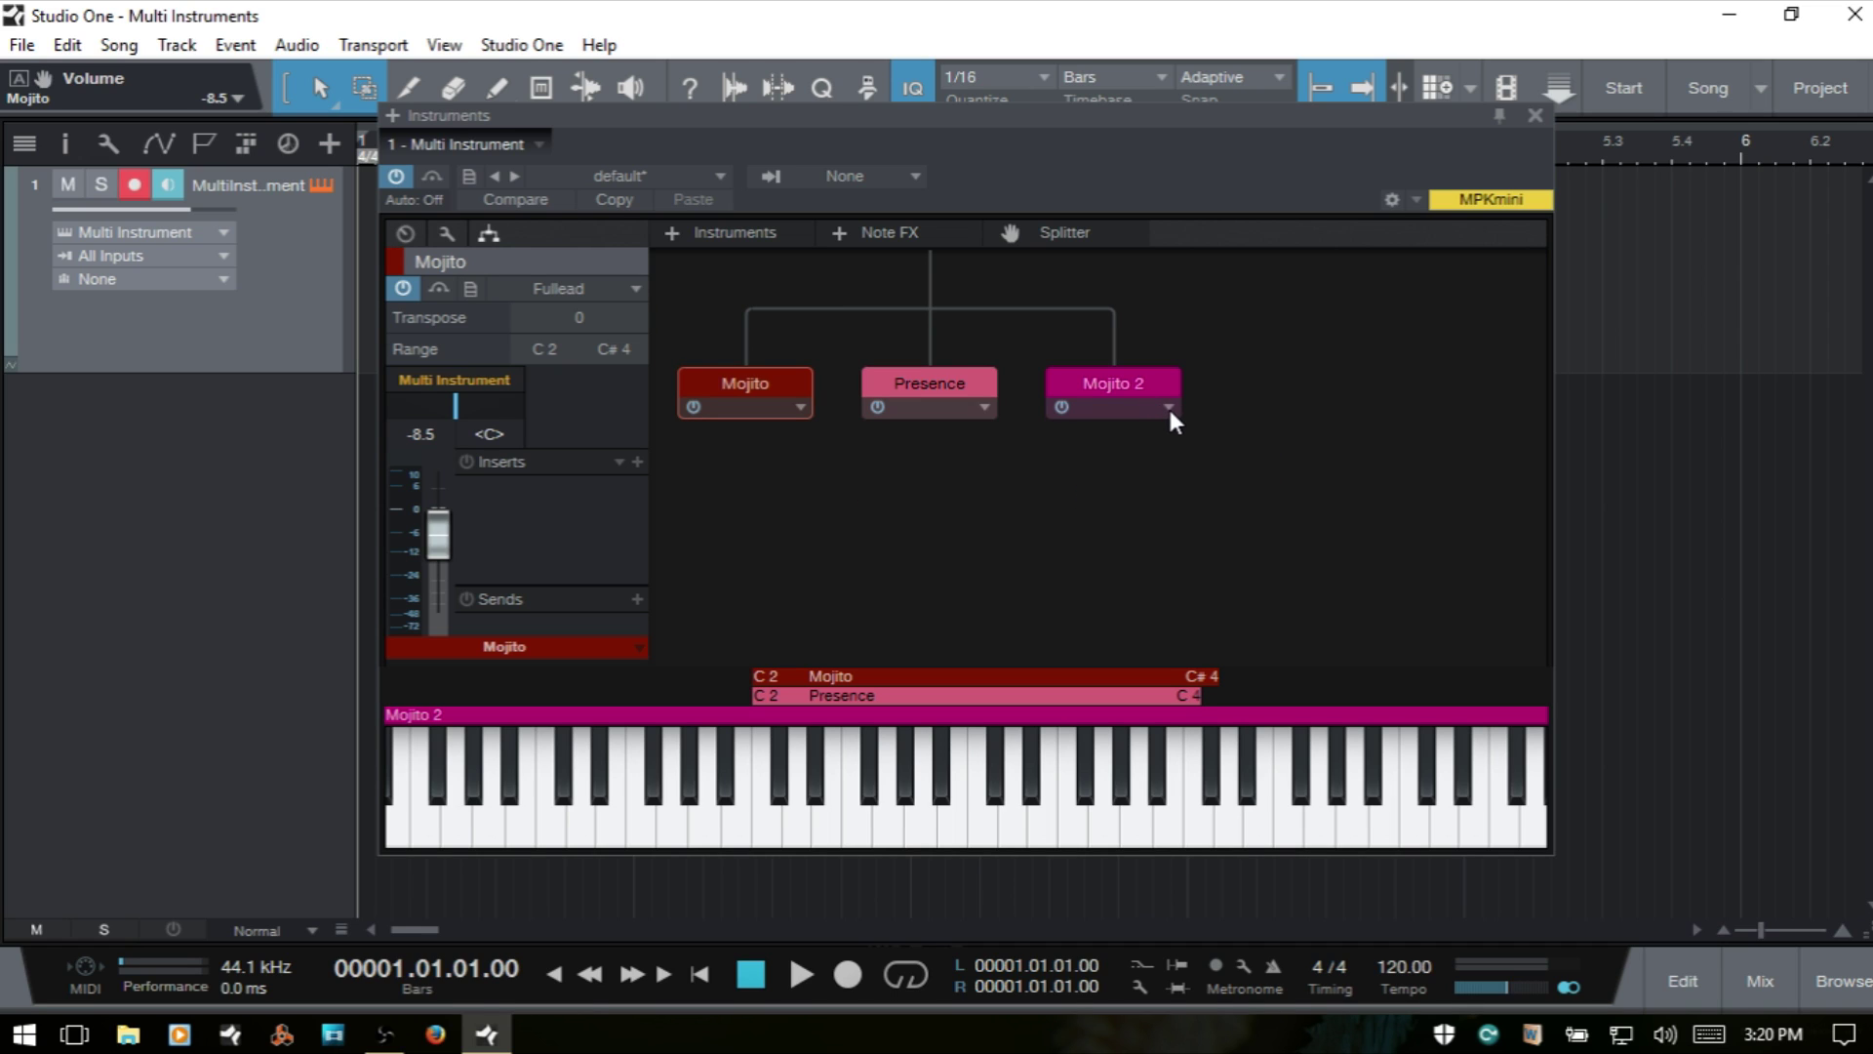
{"action": "left_click", "coordinate": [1168, 406]}
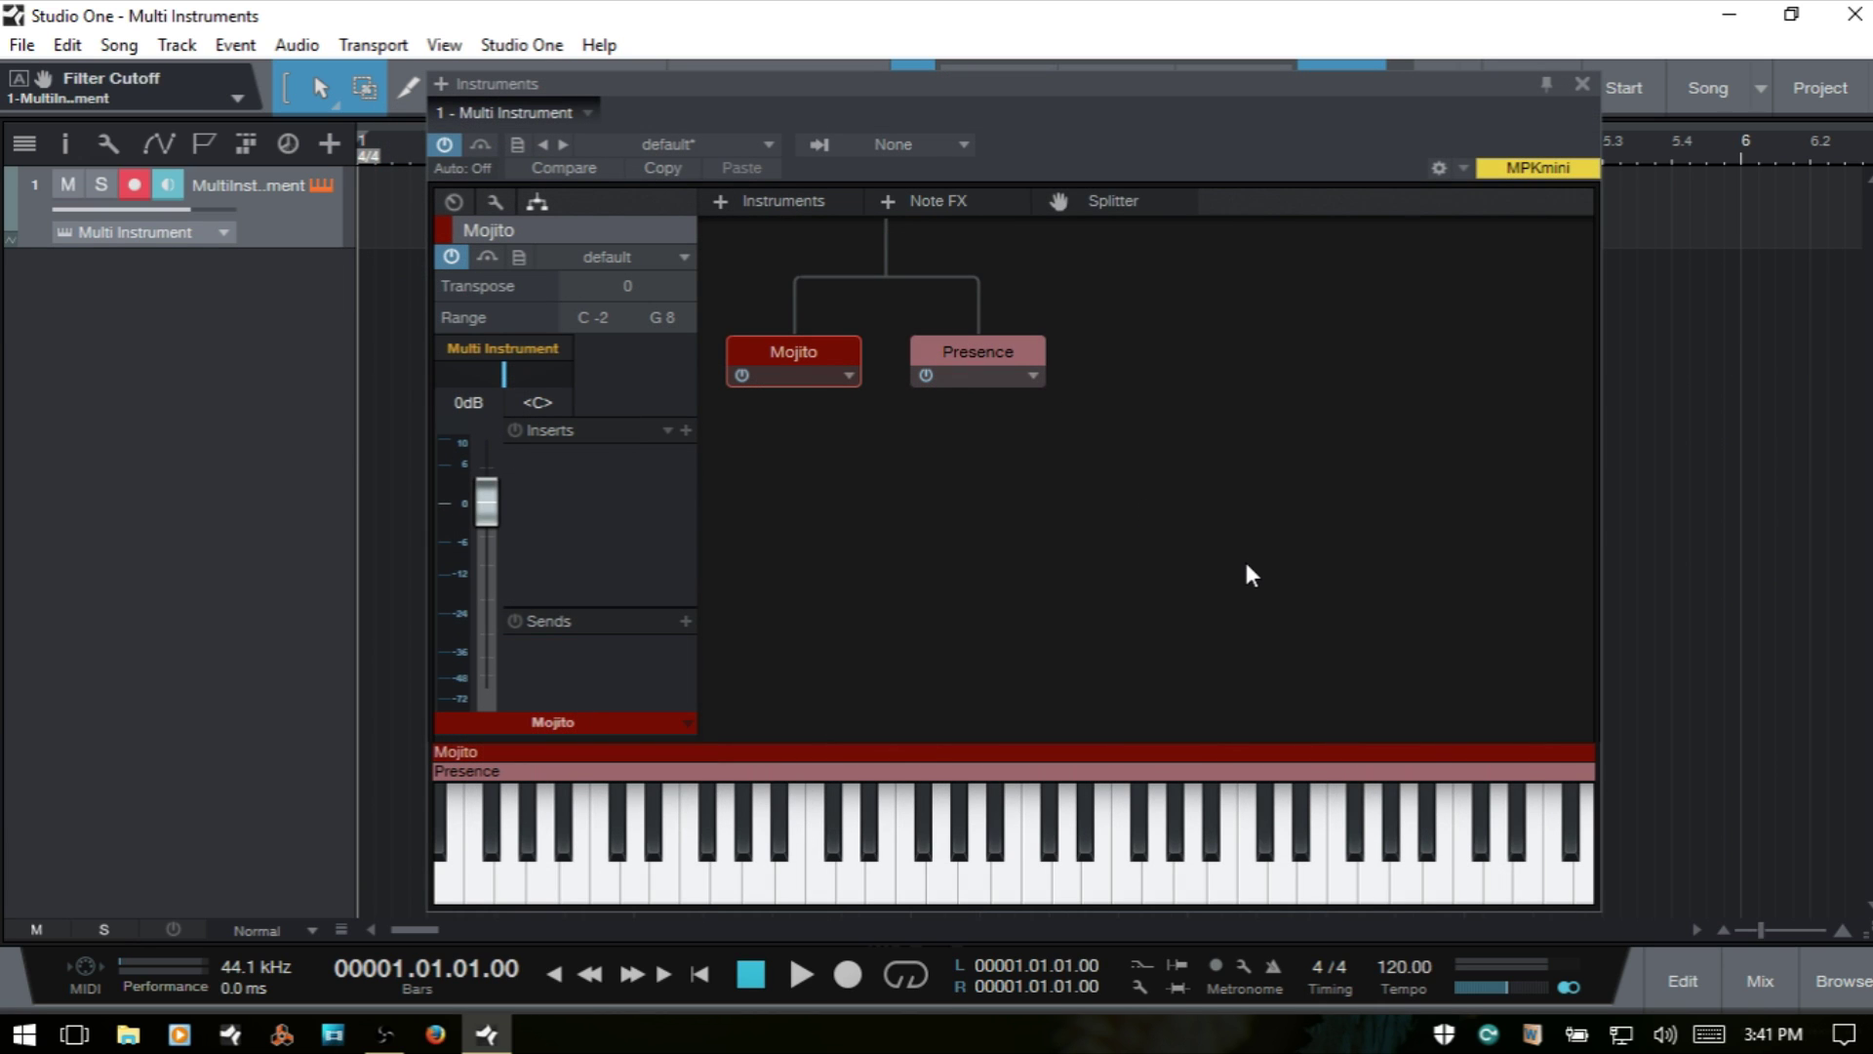
- Show the Multi Instrument's macro controls, and expand and collapse the X/Y pad section
{"action": "left_click", "coordinate": [453, 200]}
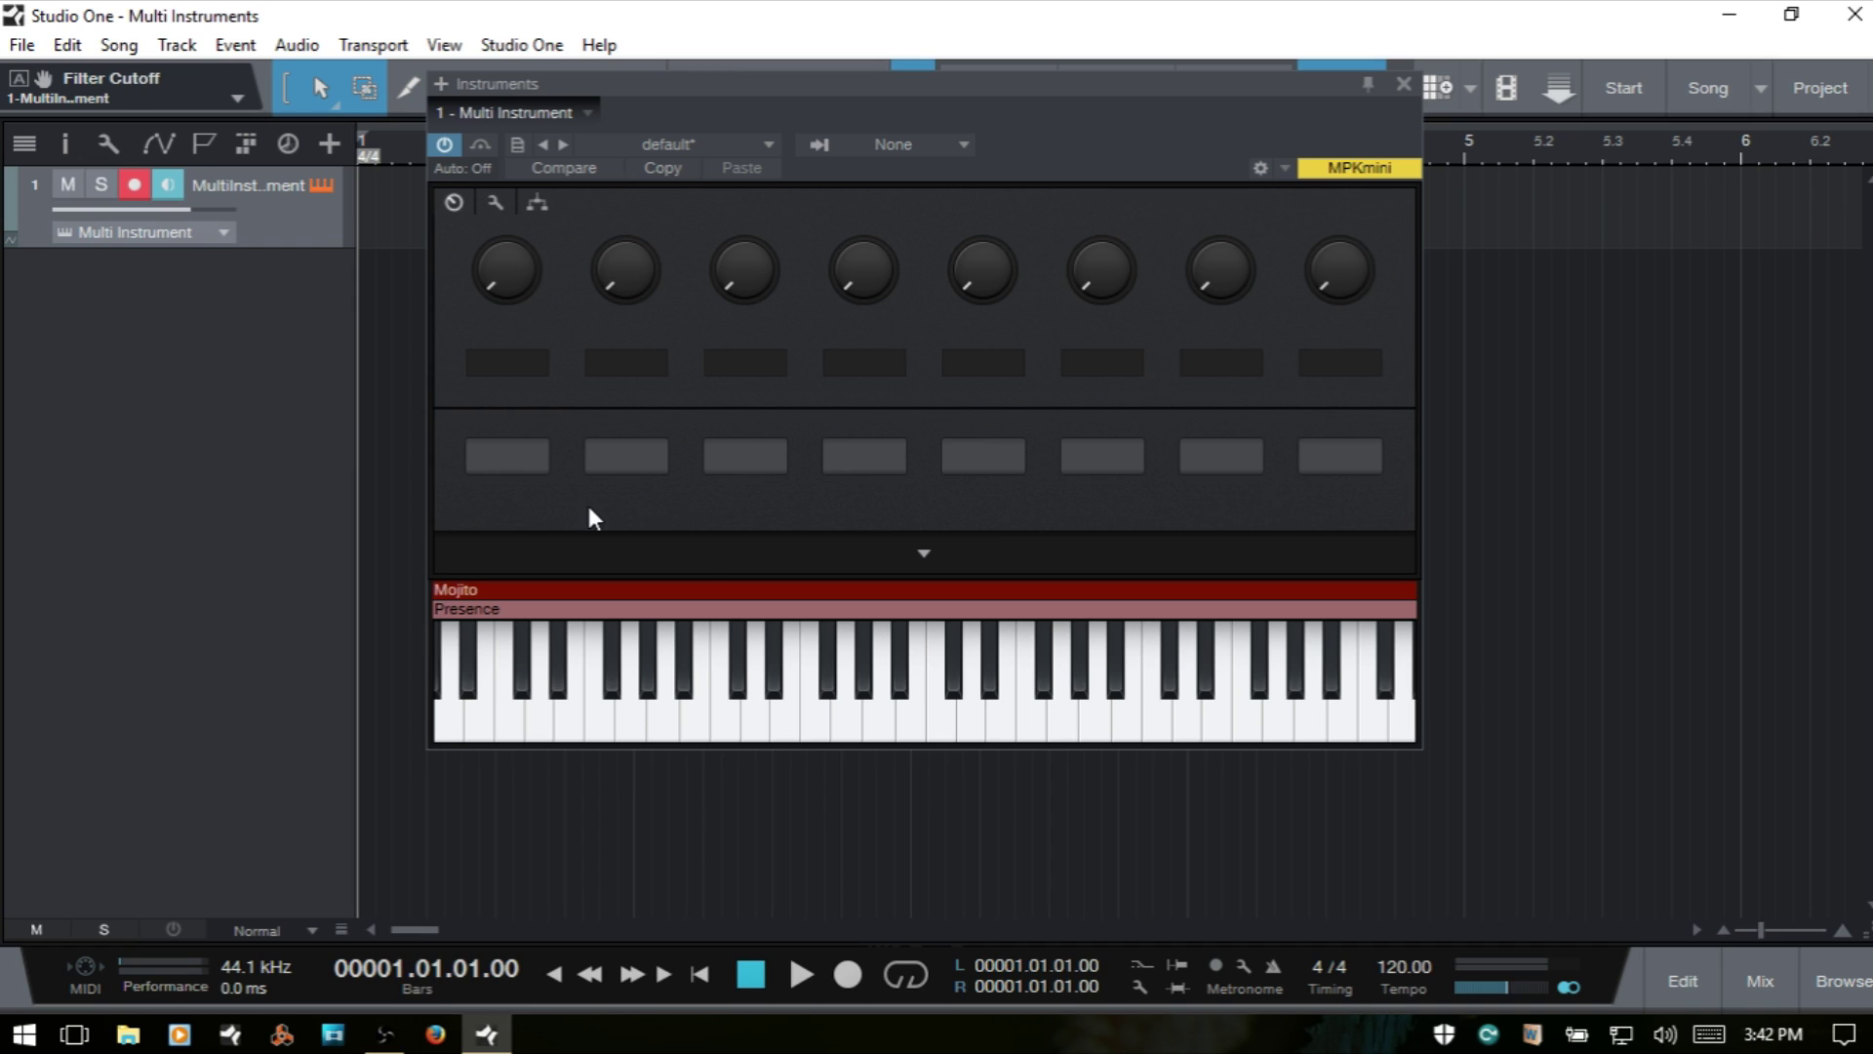
{"action": "left_click", "coordinate": [924, 554]}
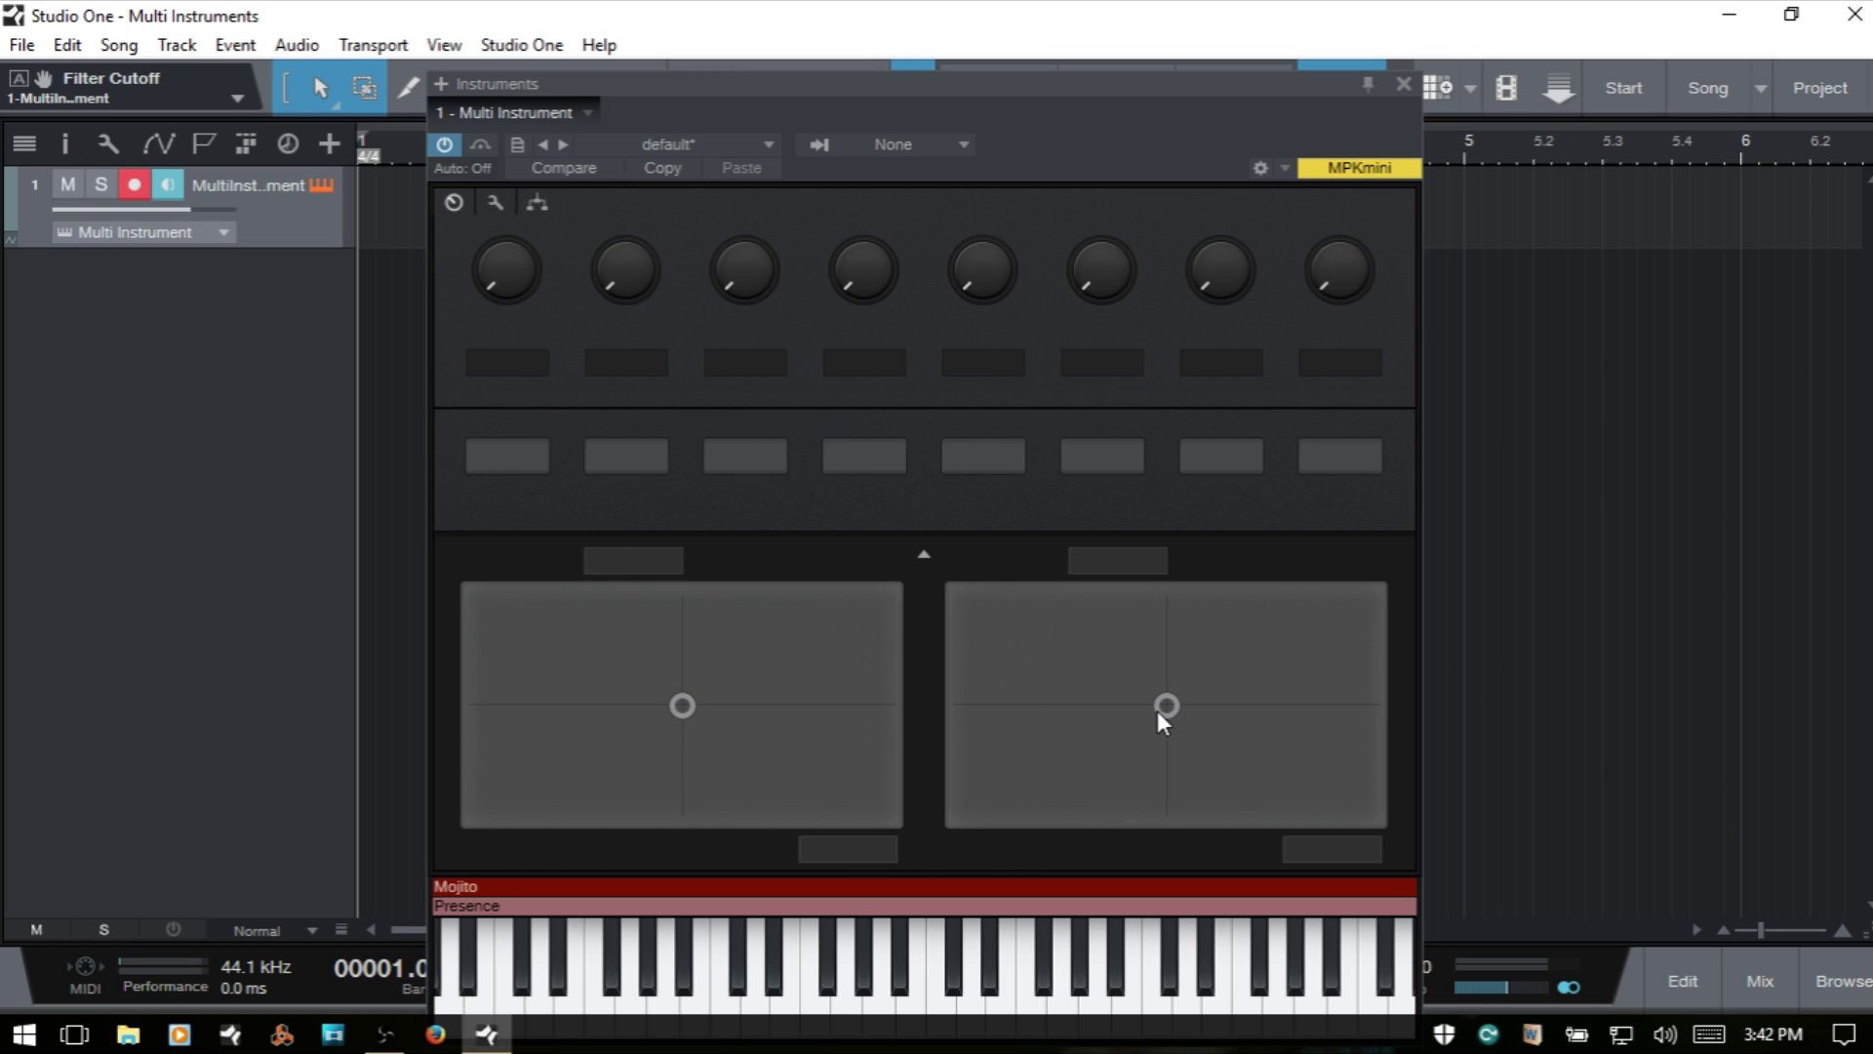
{"action": "left_click", "coordinate": [924, 554]}
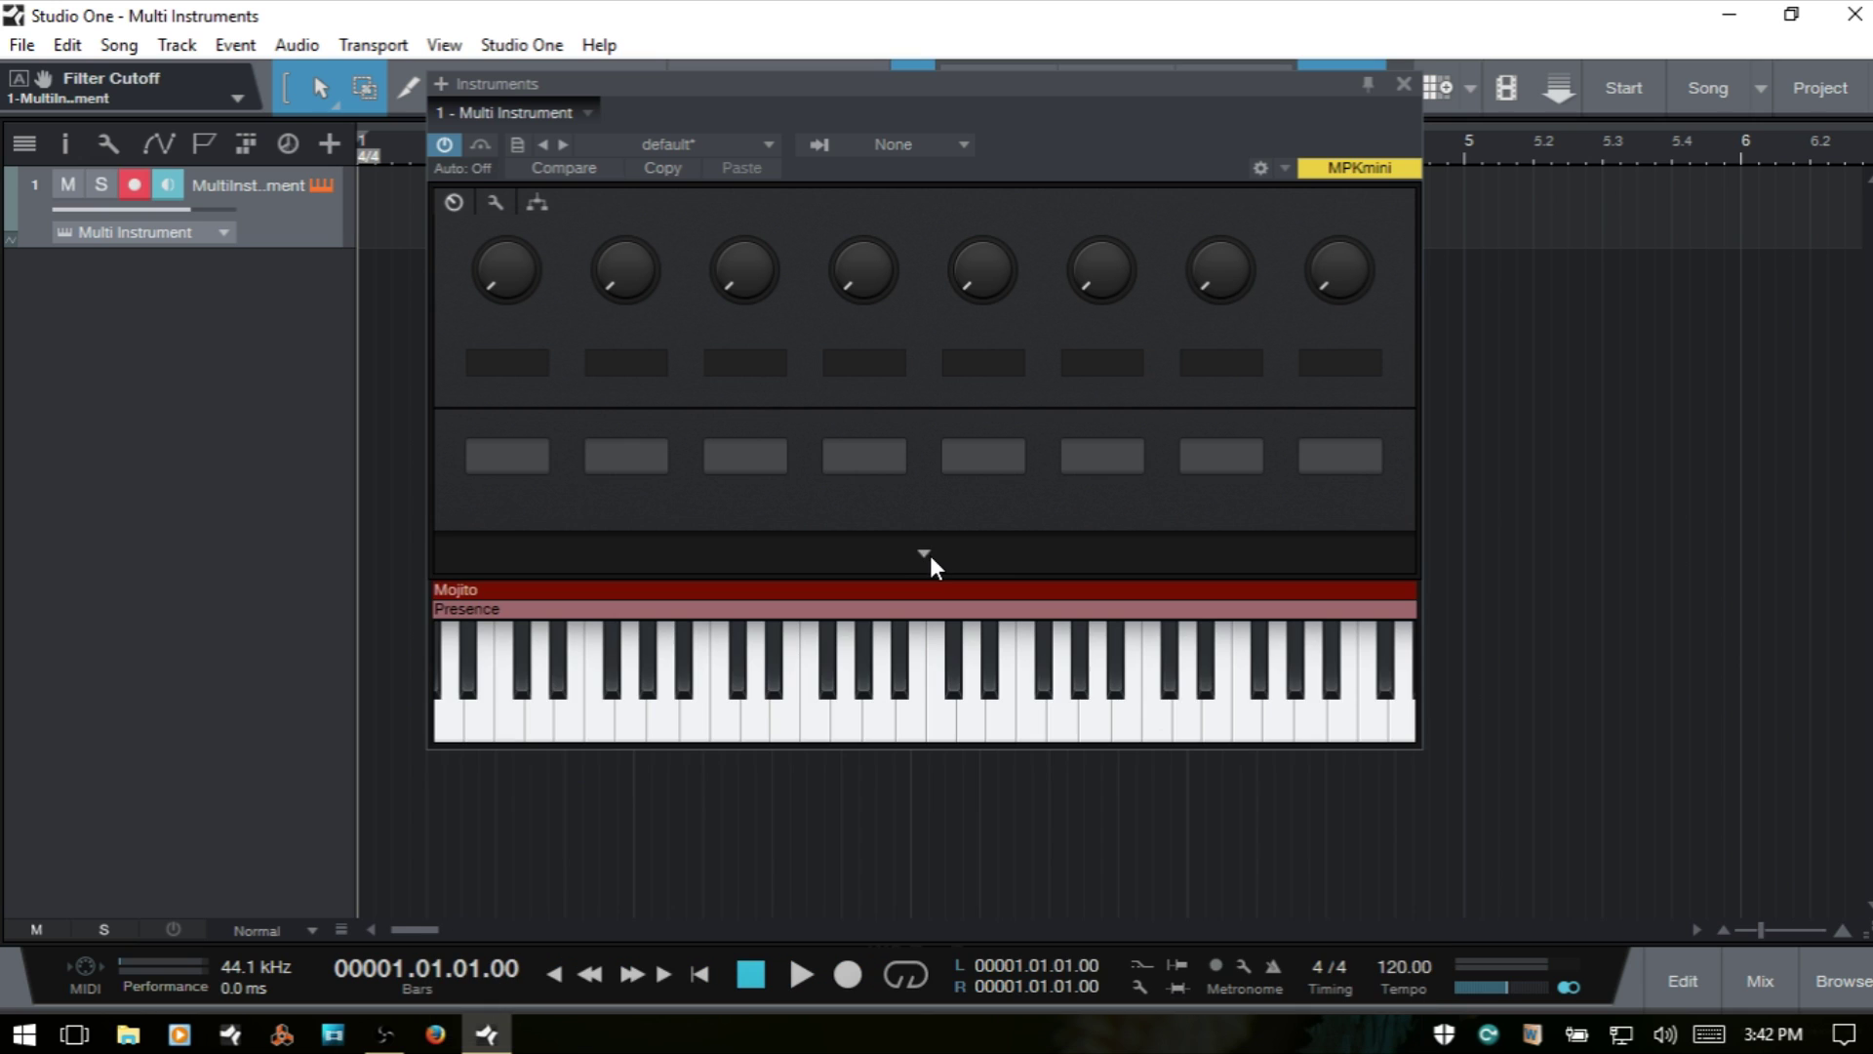
- Open the macro mapping editor and assign Mojito's Filter Cutoff to Knob 1
{"action": "left_click", "coordinate": [492, 203]}
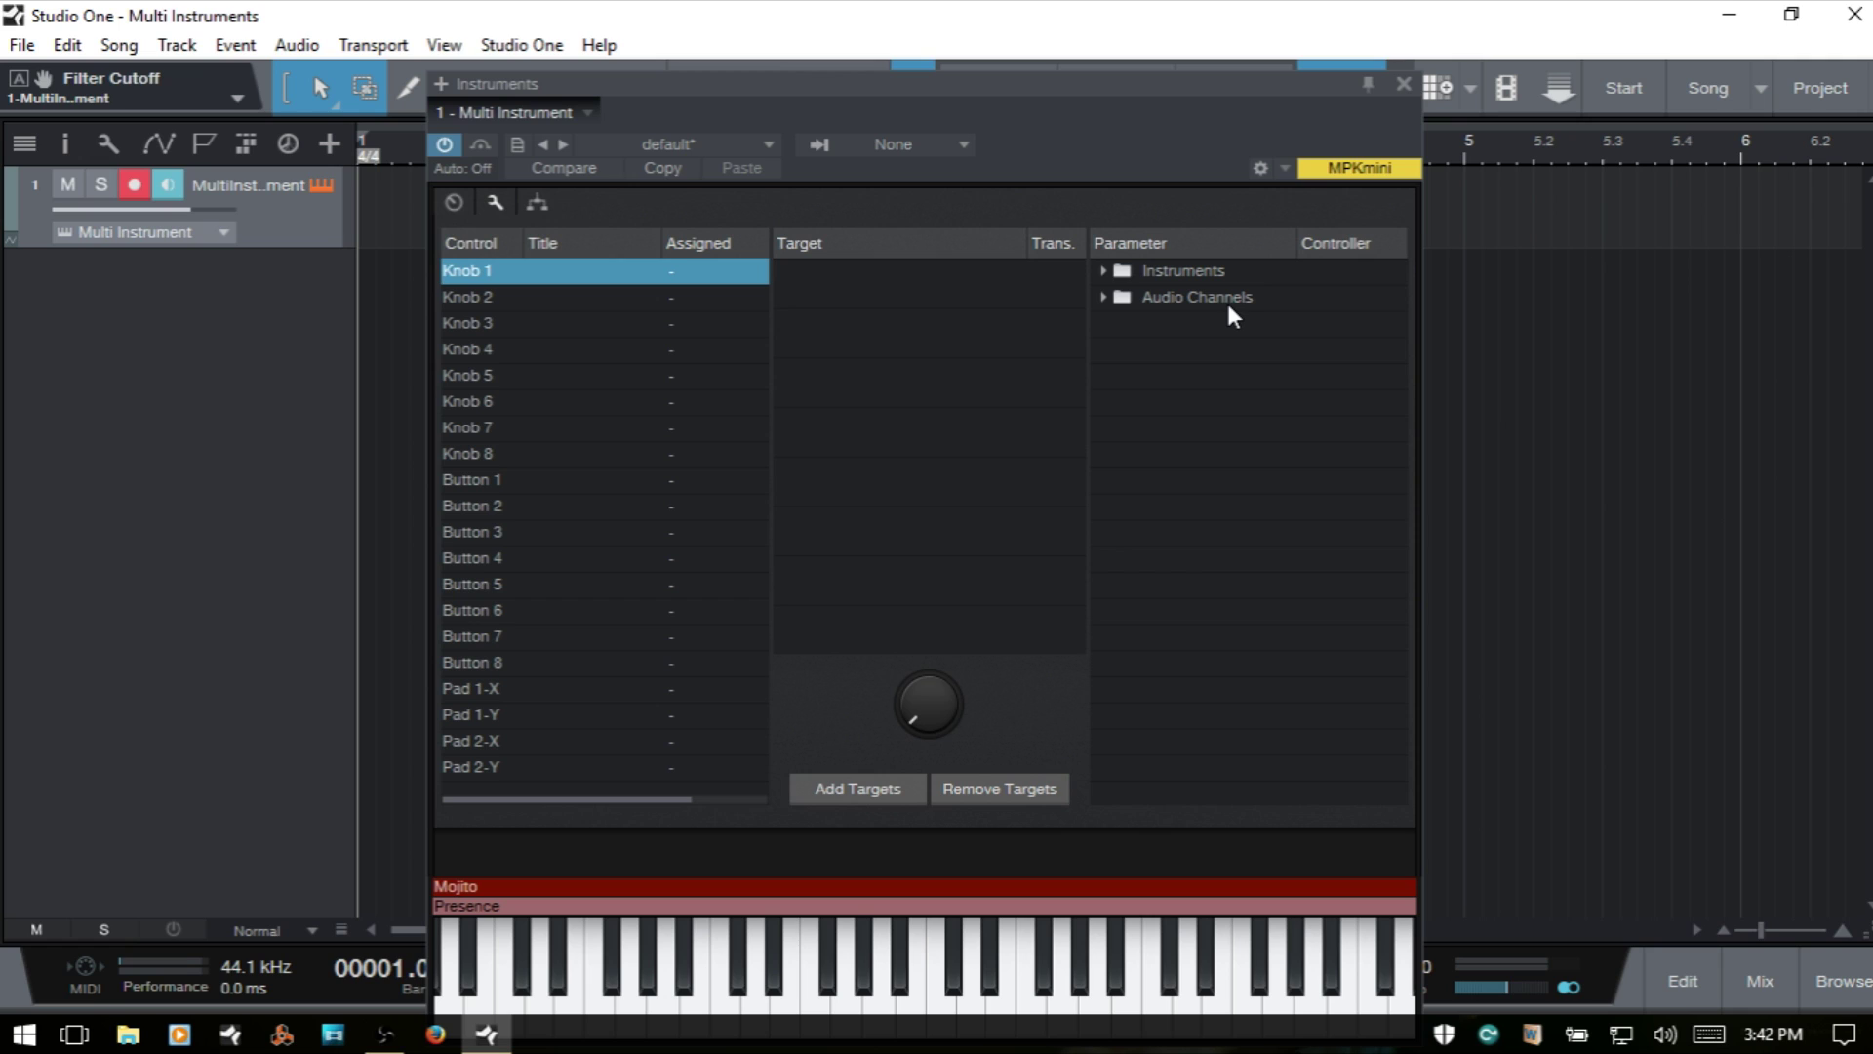
{"action": "left_click", "coordinate": [1102, 269]}
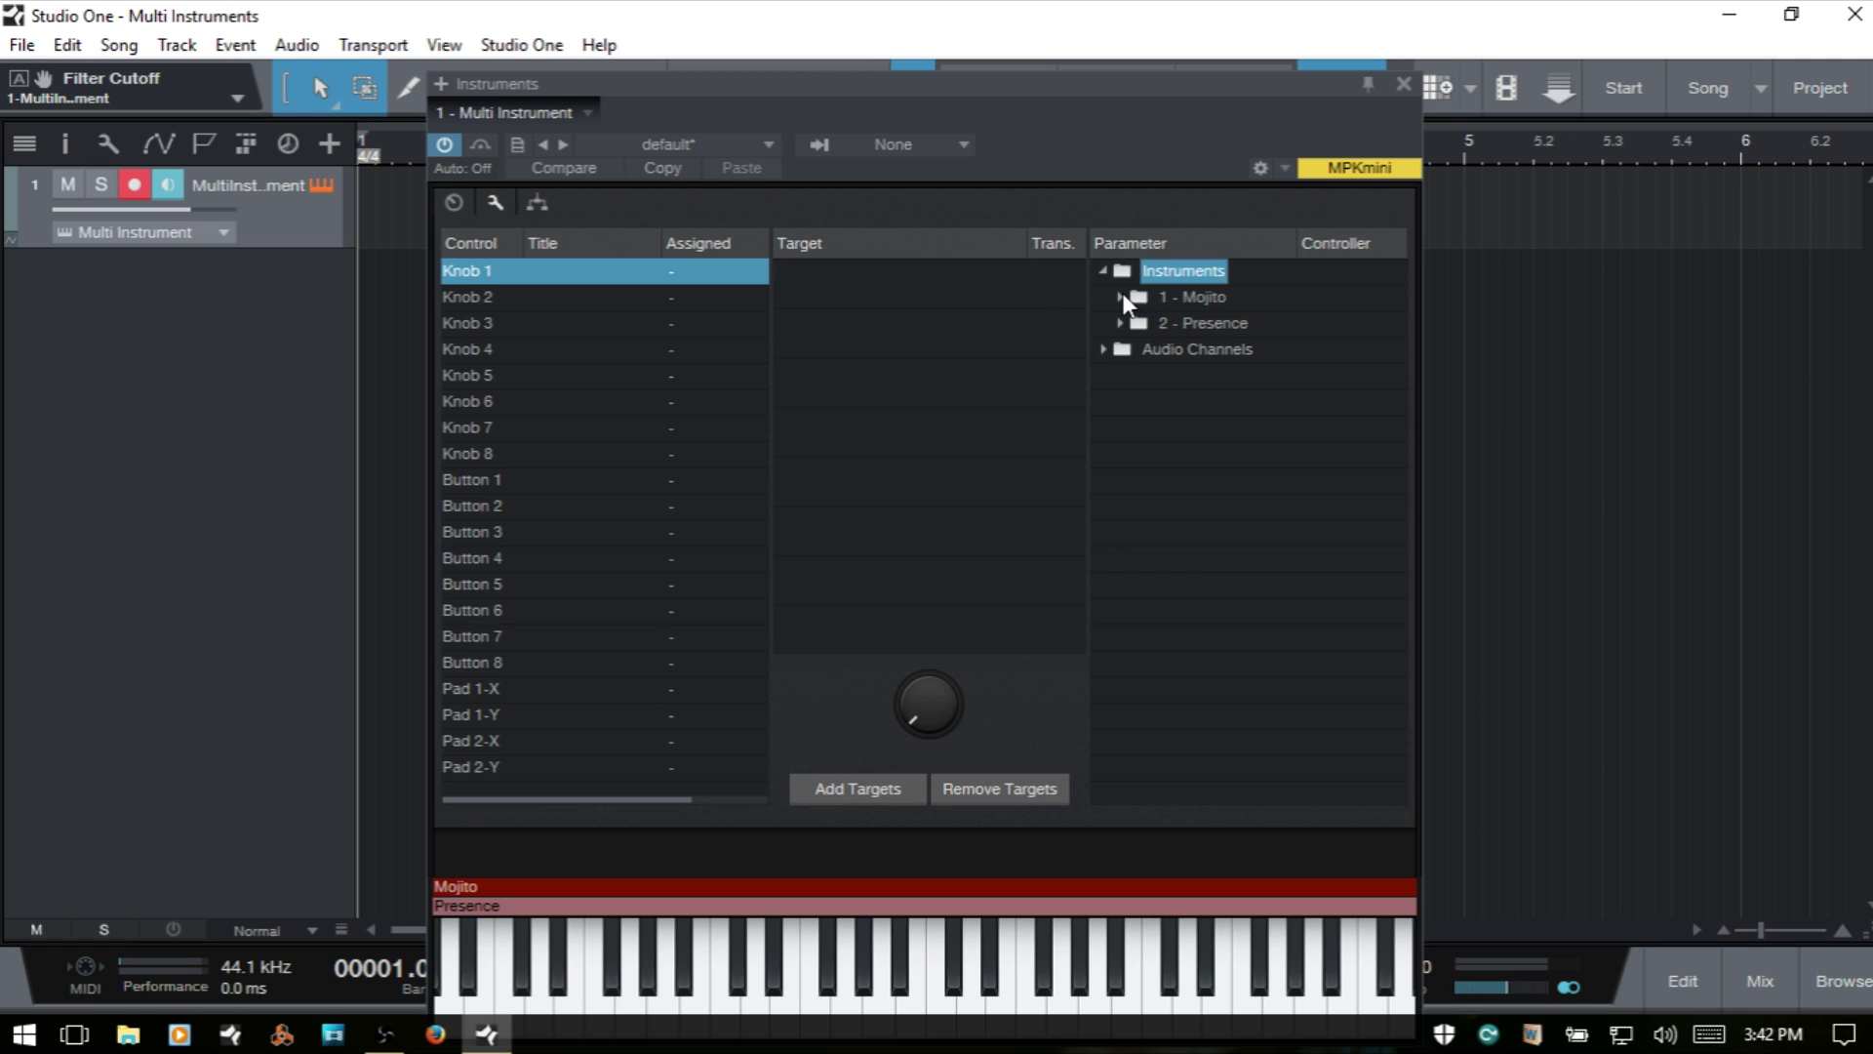
{"action": "left_click", "coordinate": [1121, 295]}
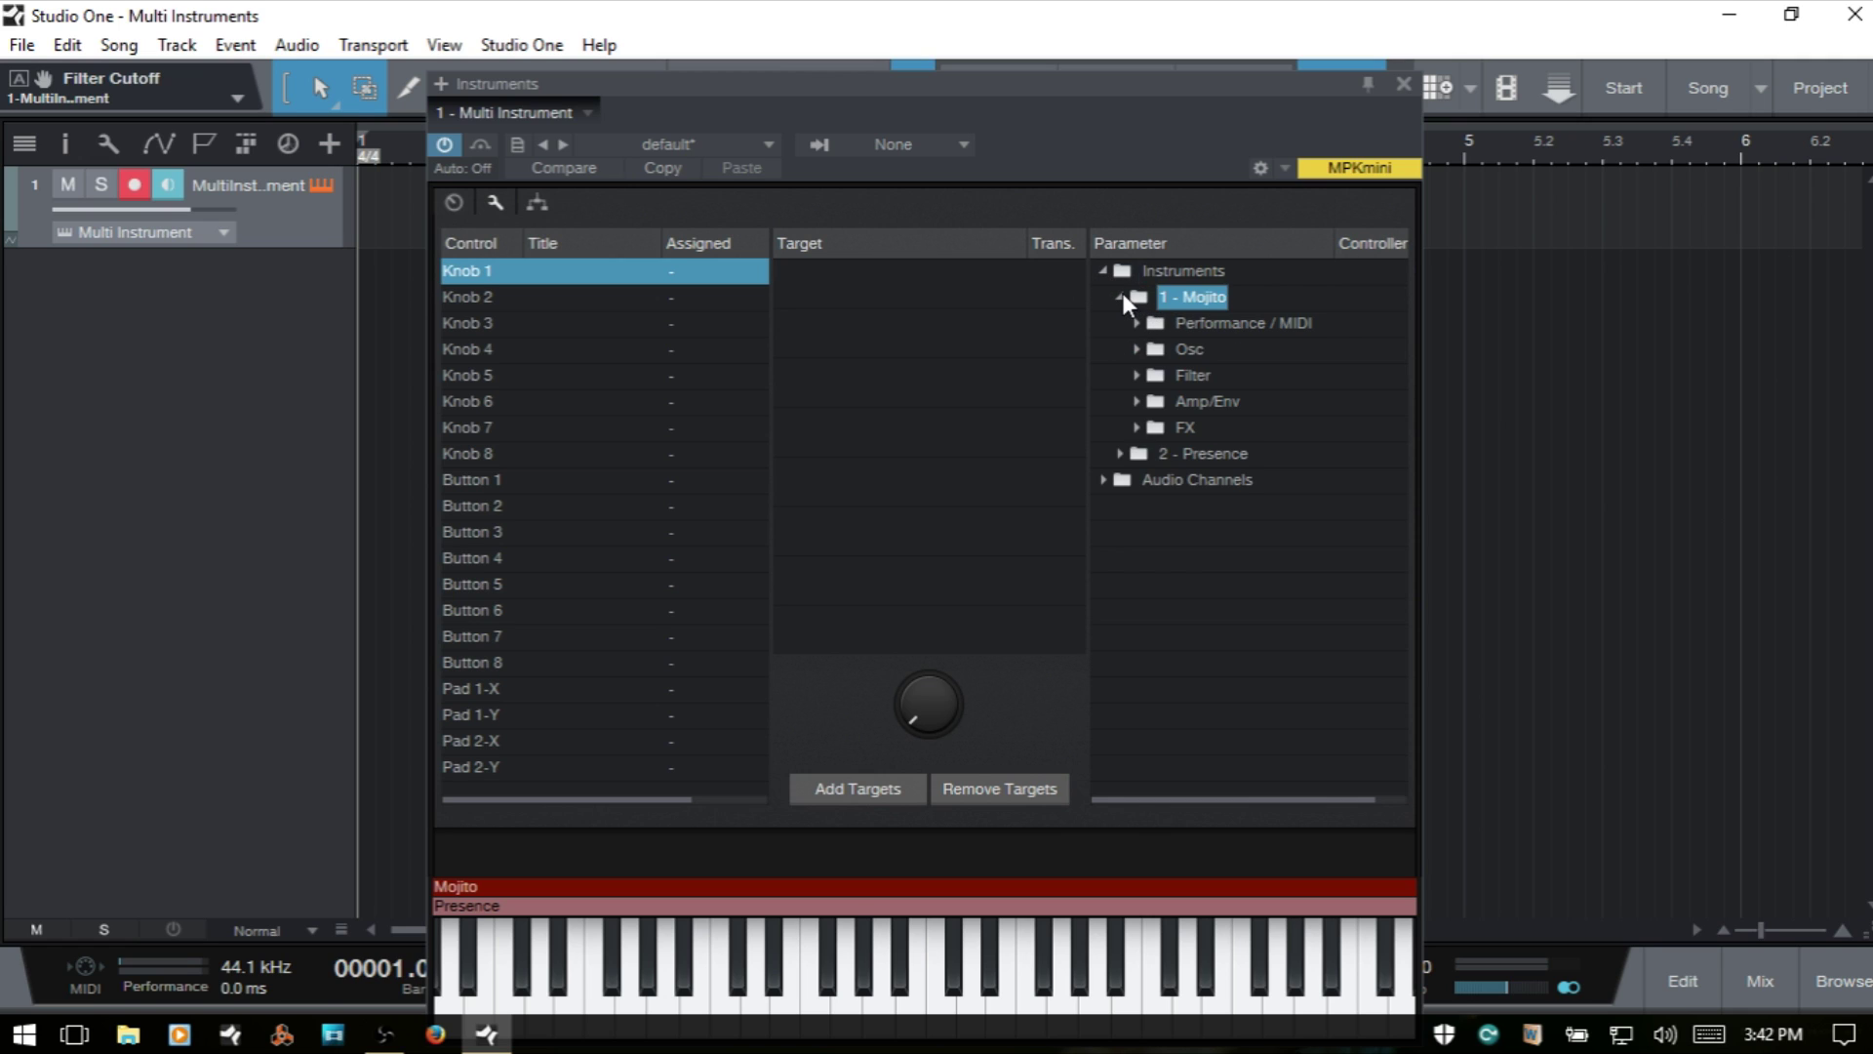
{"action": "left_click", "coordinate": [1138, 375]}
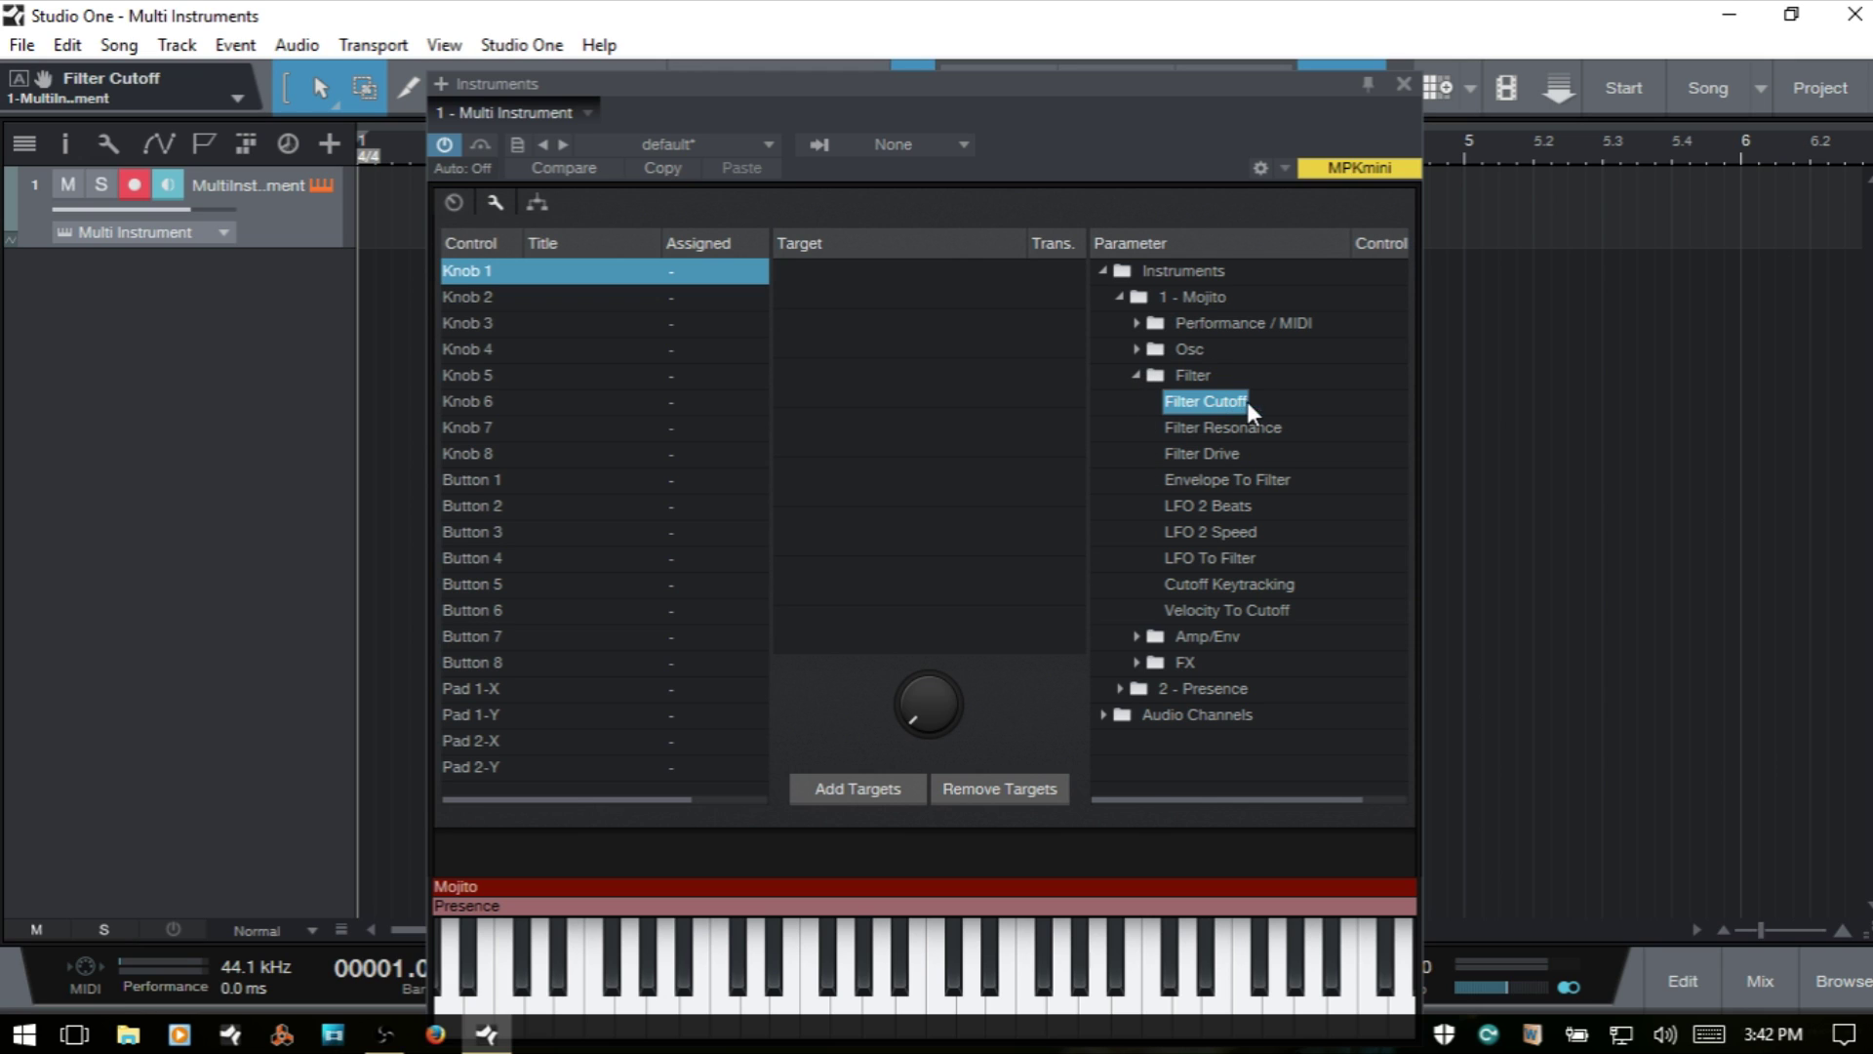
{"action": "left_click", "coordinate": [857, 788]}
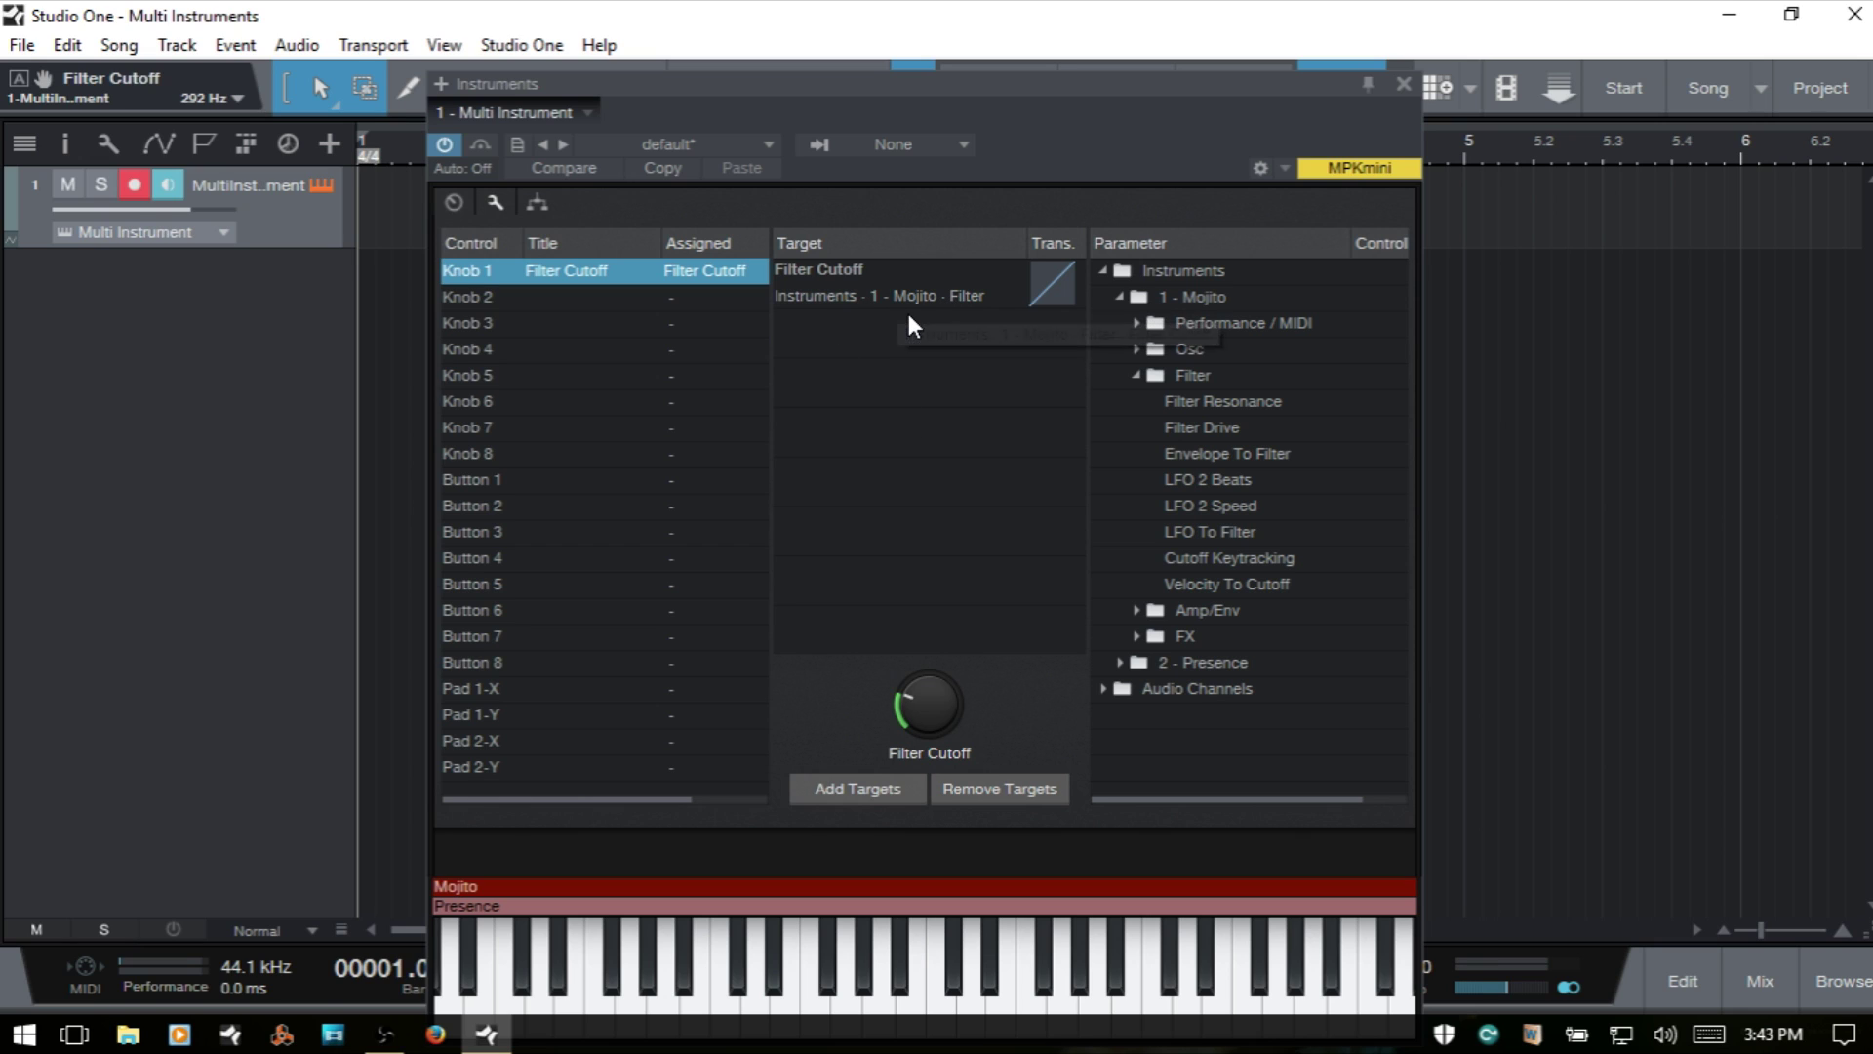
- Add the Cutoff parameter from Presence's Filter section as a second target of Knob 1
{"action": "left_click", "coordinate": [1135, 375]}
{"action": "left_click", "coordinate": [1120, 296]}
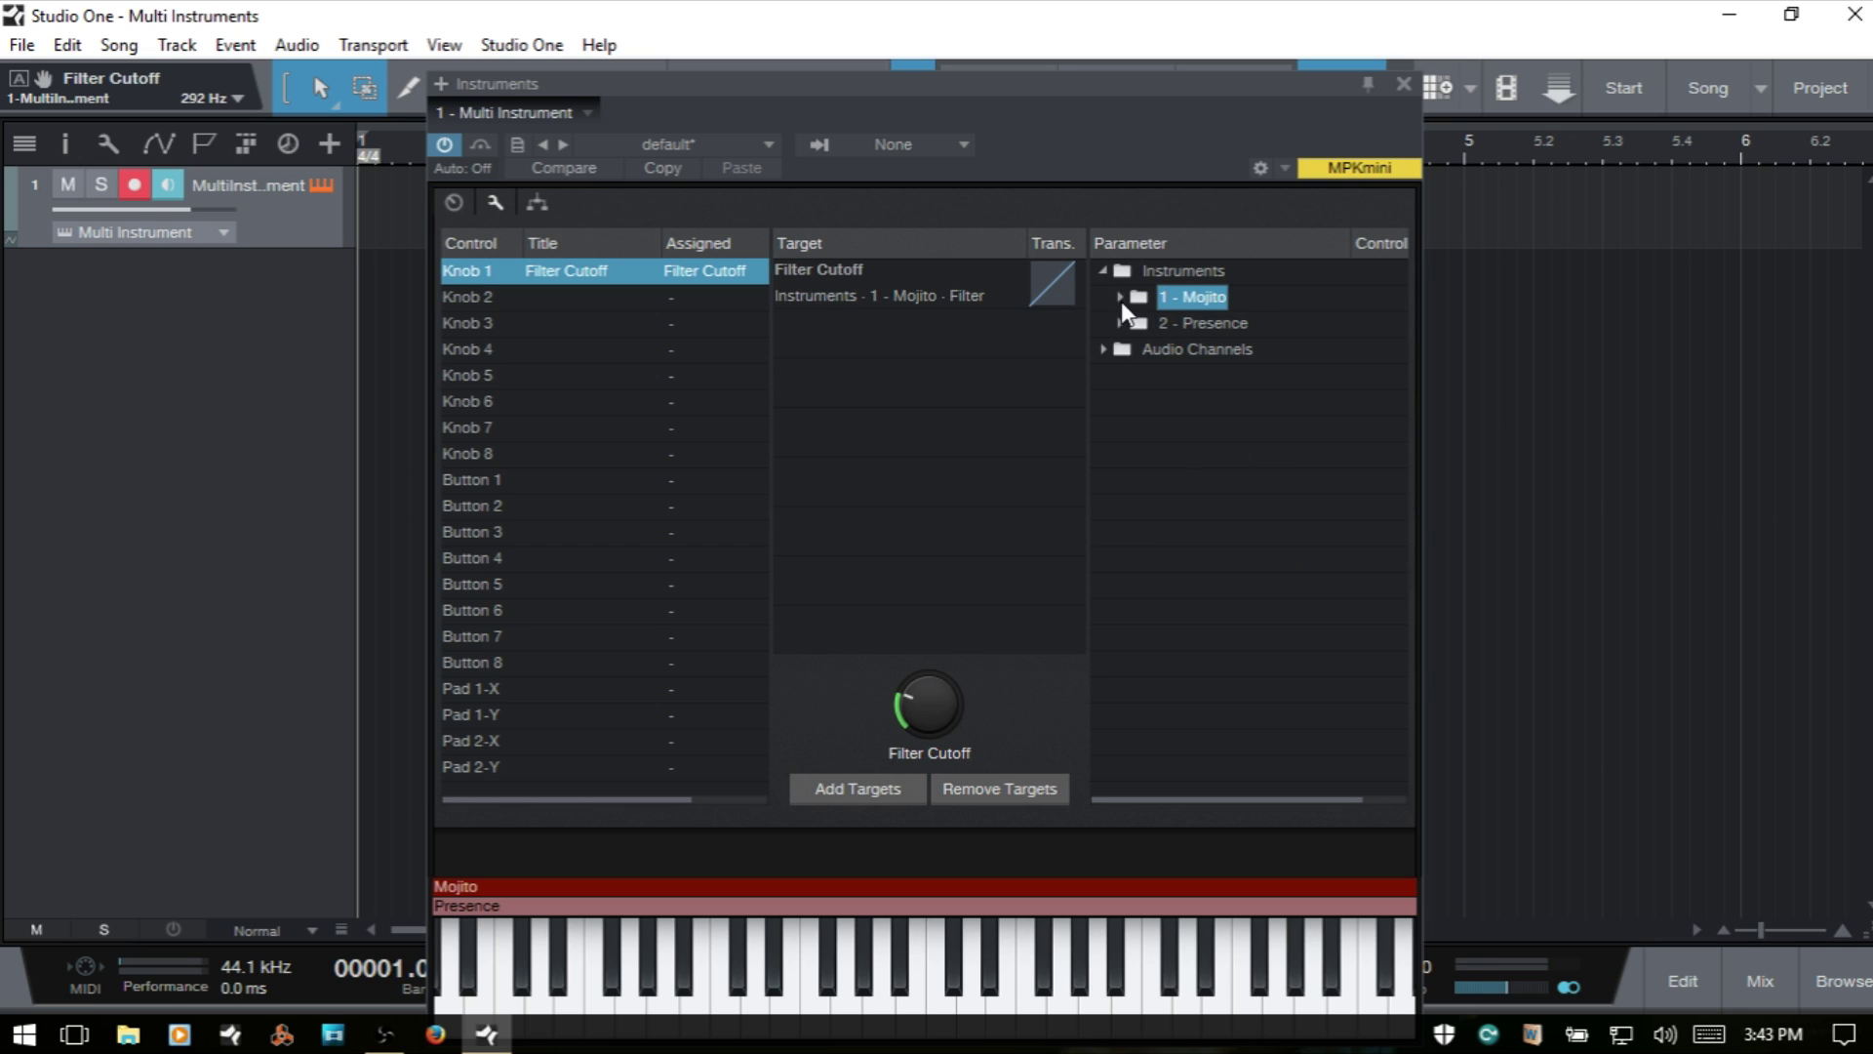
{"action": "double_click", "coordinate": [1202, 326]}
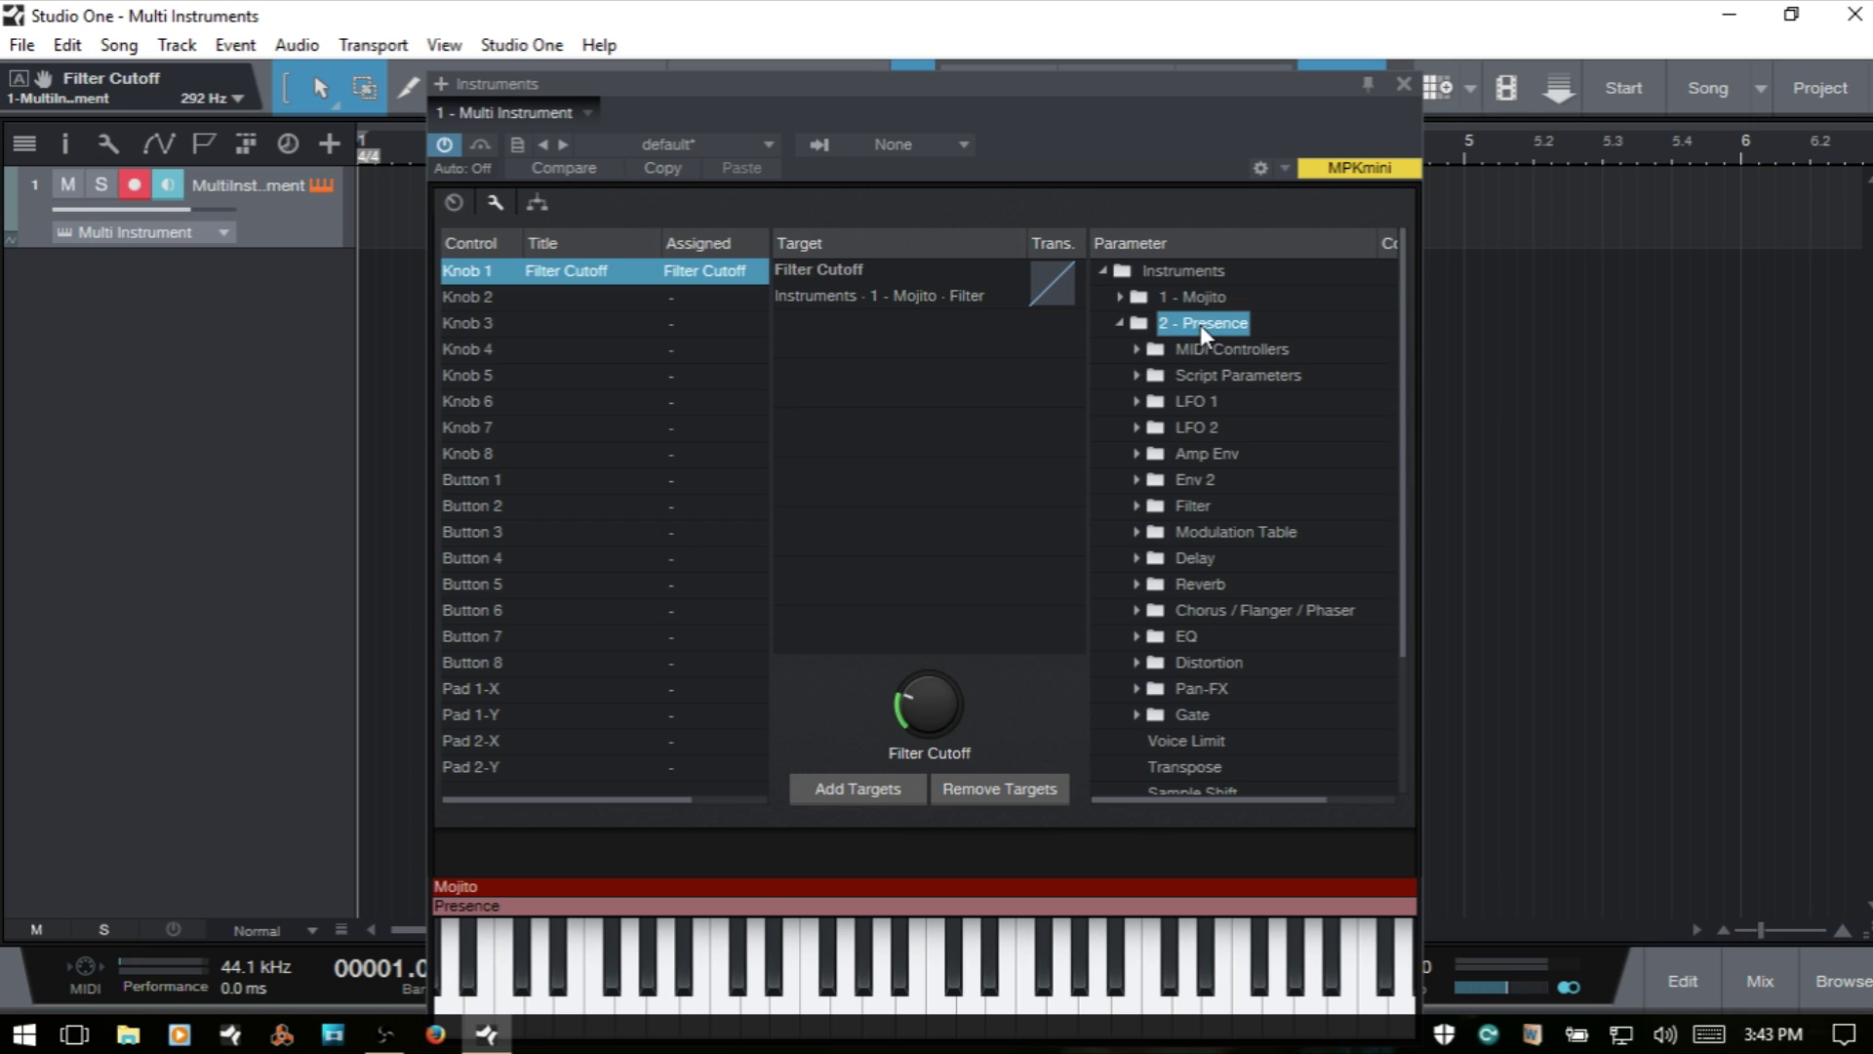
{"action": "left_click", "coordinate": [1137, 506]}
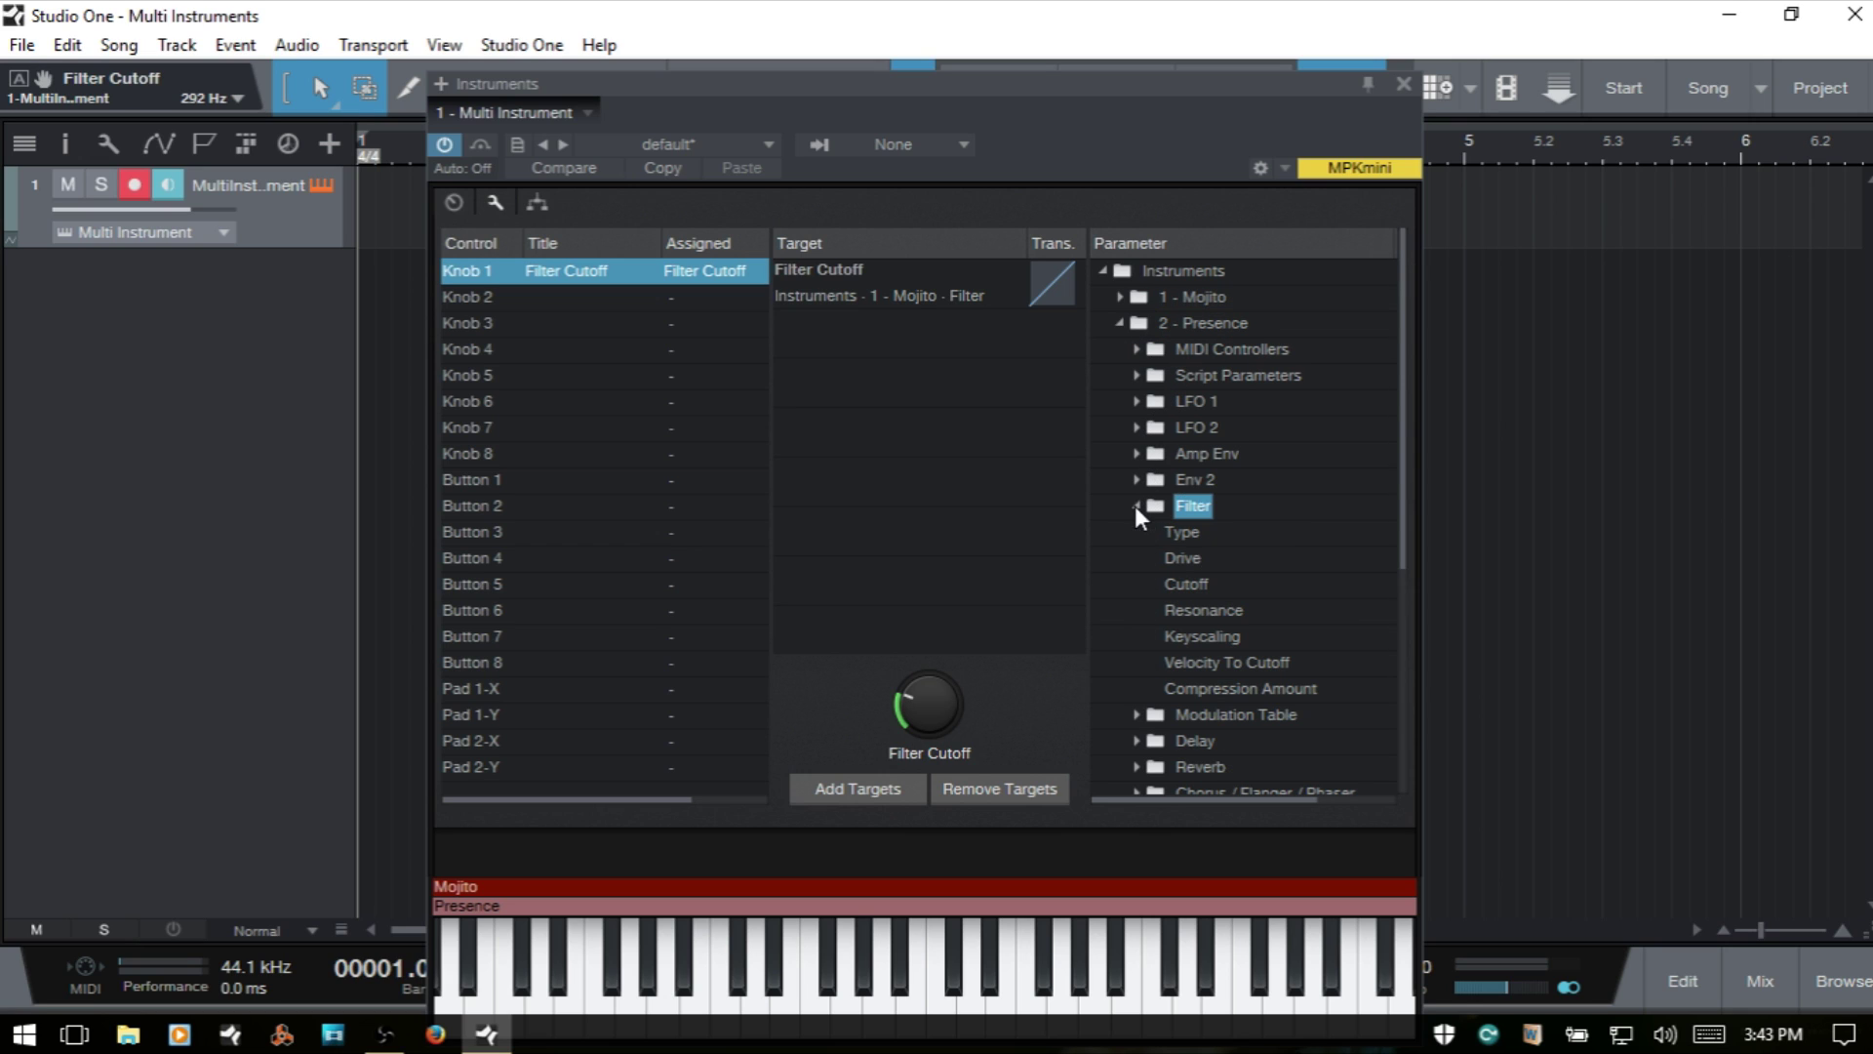
{"action": "left_click", "coordinate": [1192, 587]}
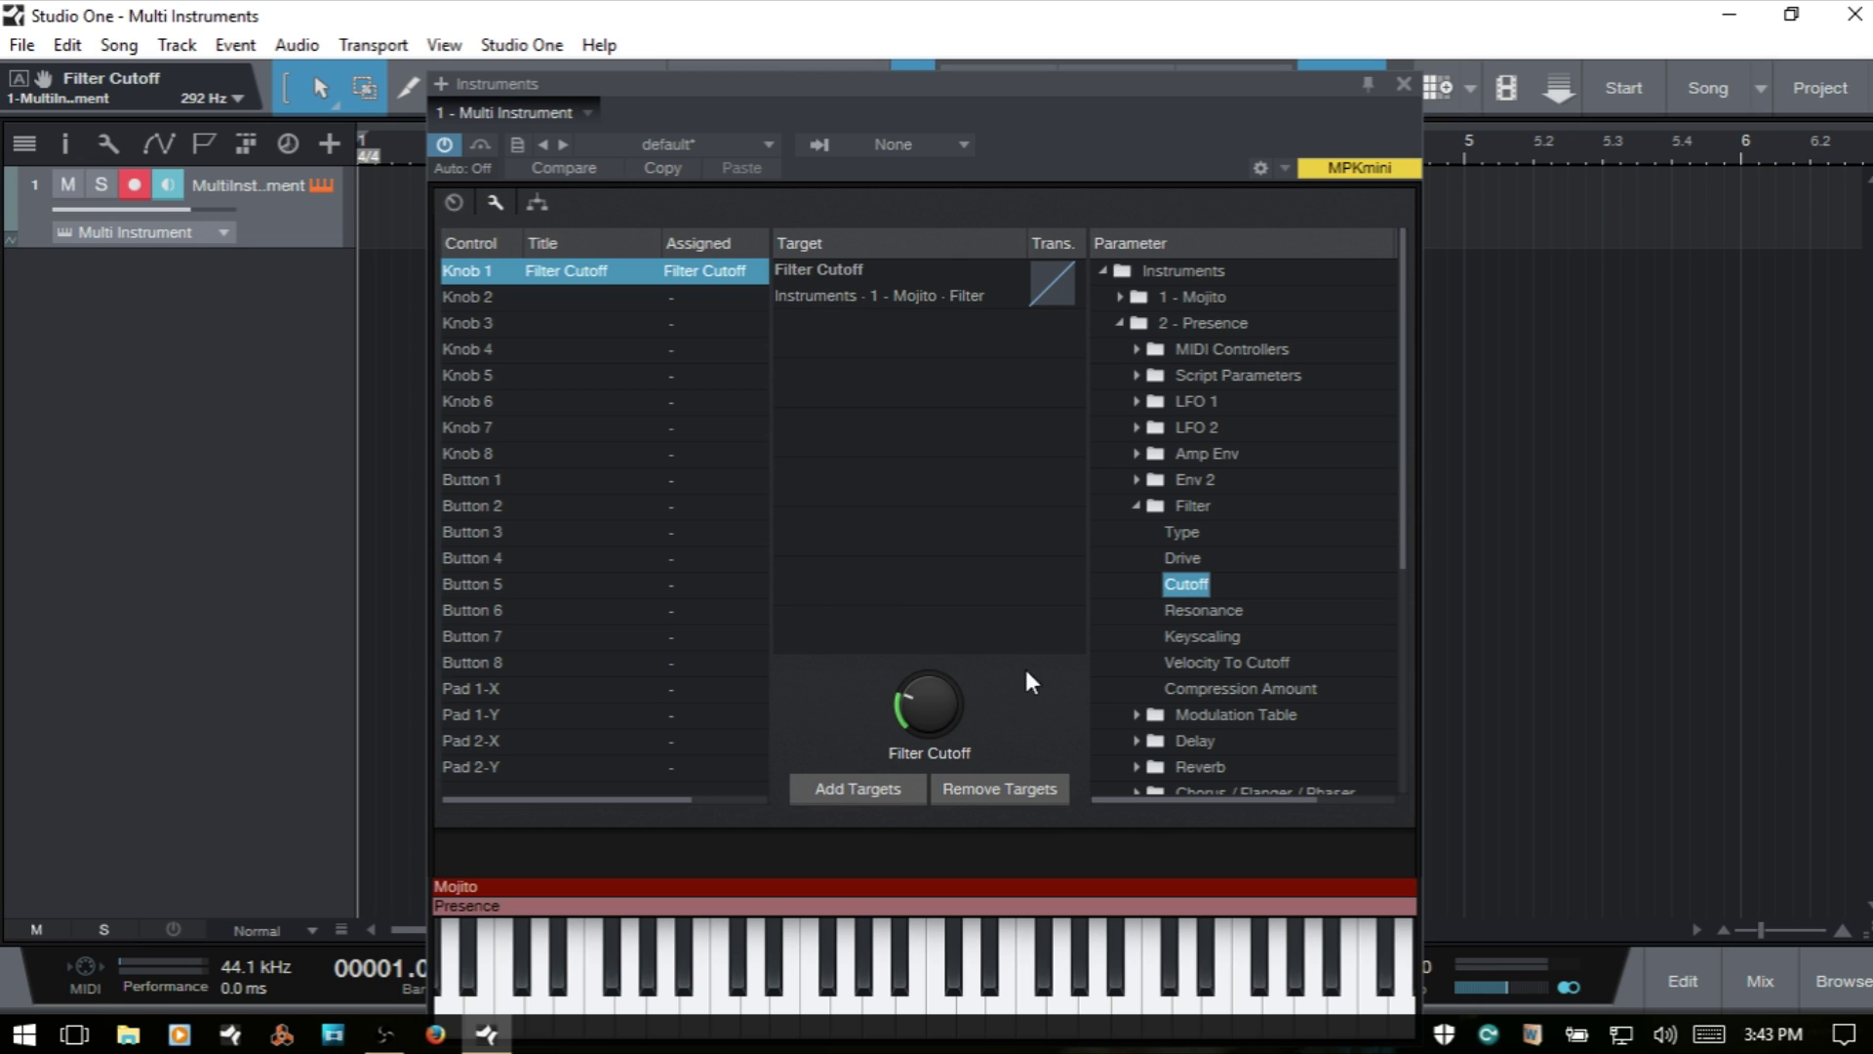
{"action": "left_click", "coordinate": [845, 788]}
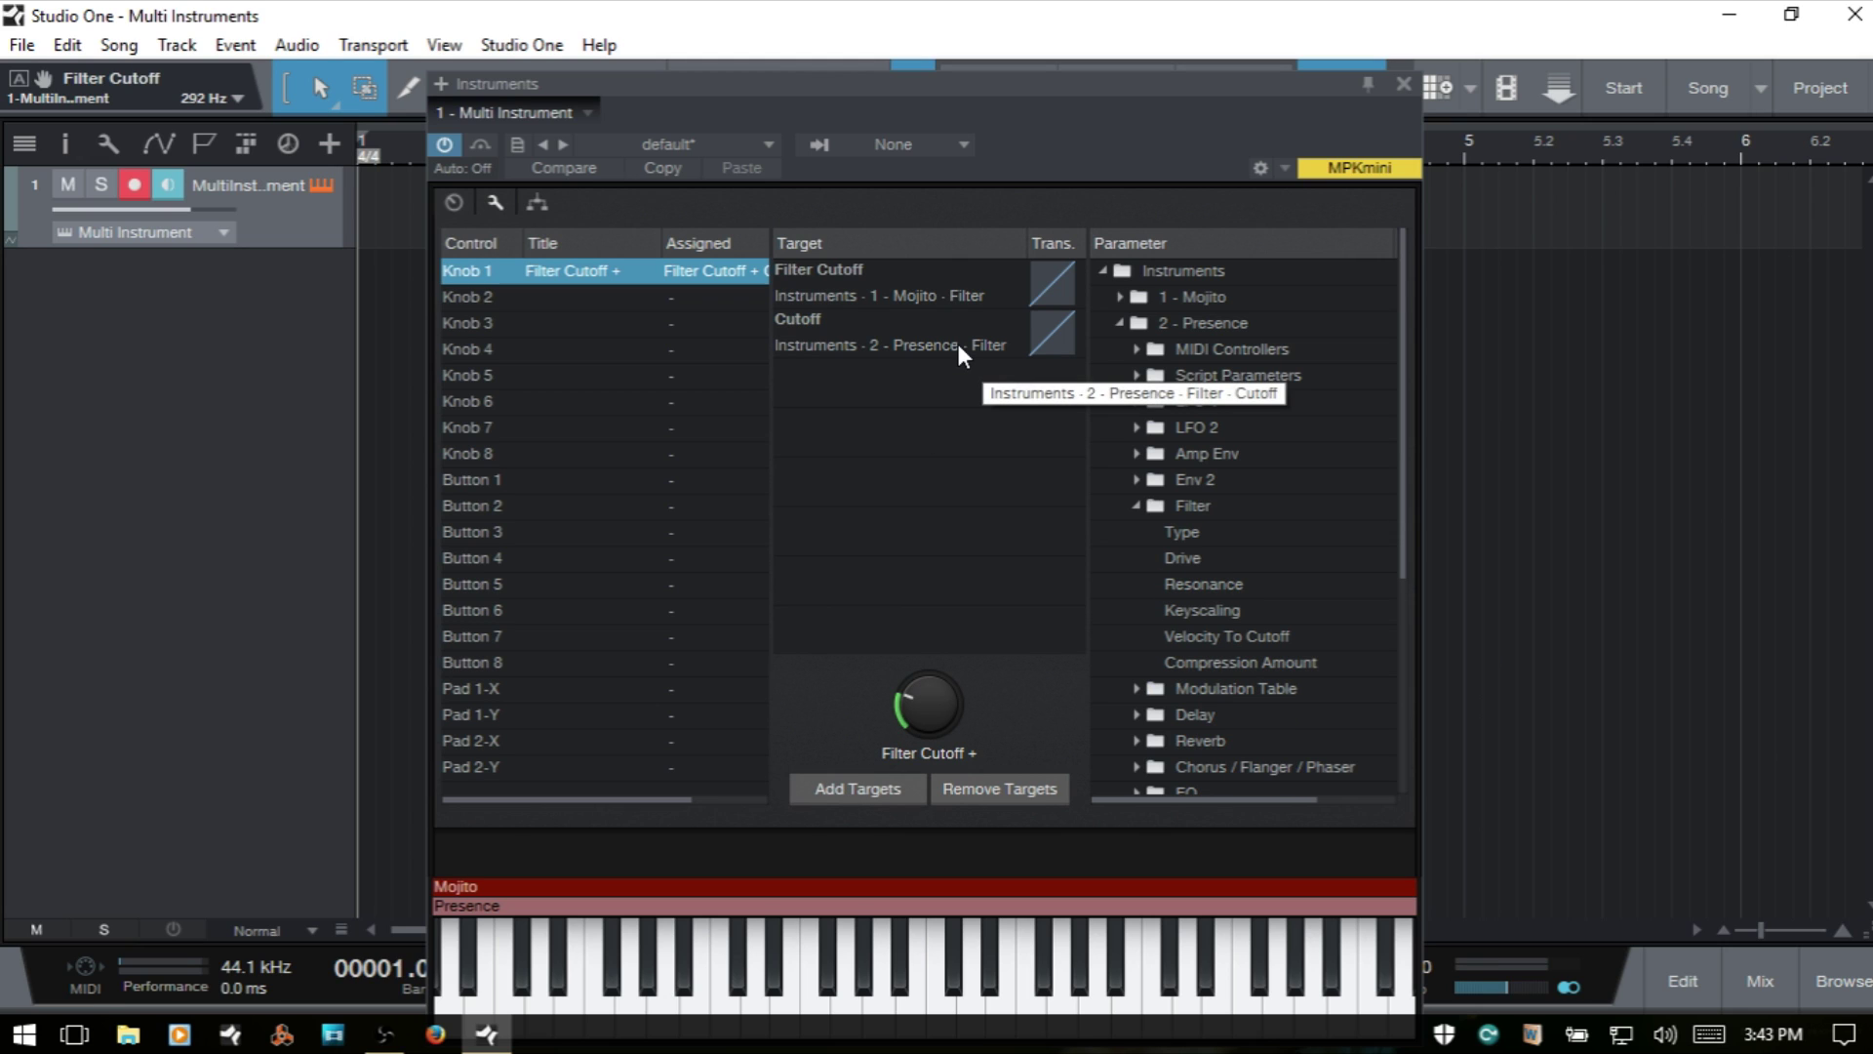
- Check the instrument routing view, return to the macro mapping and assign the Filter Cutoff + knob to K1 on the MPKmini
{"action": "left_click", "coordinate": [536, 202]}
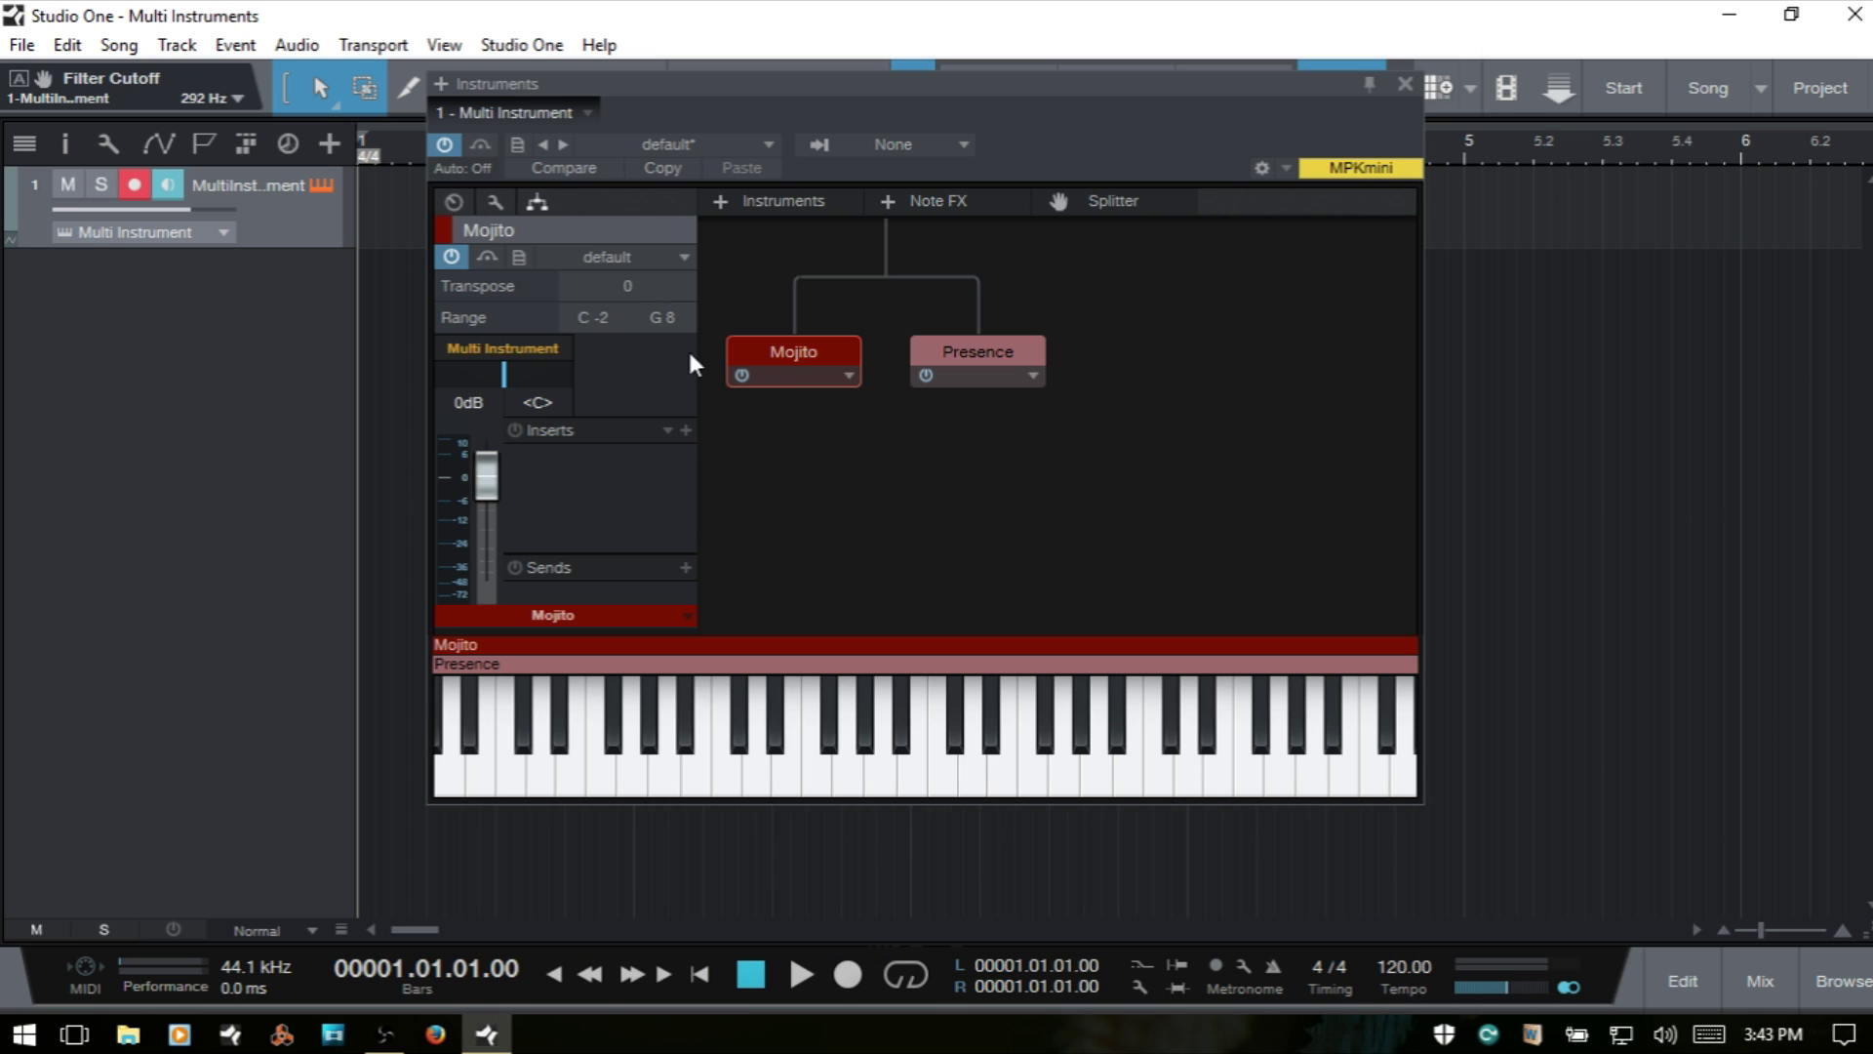
{"action": "left_click", "coordinate": [494, 203]}
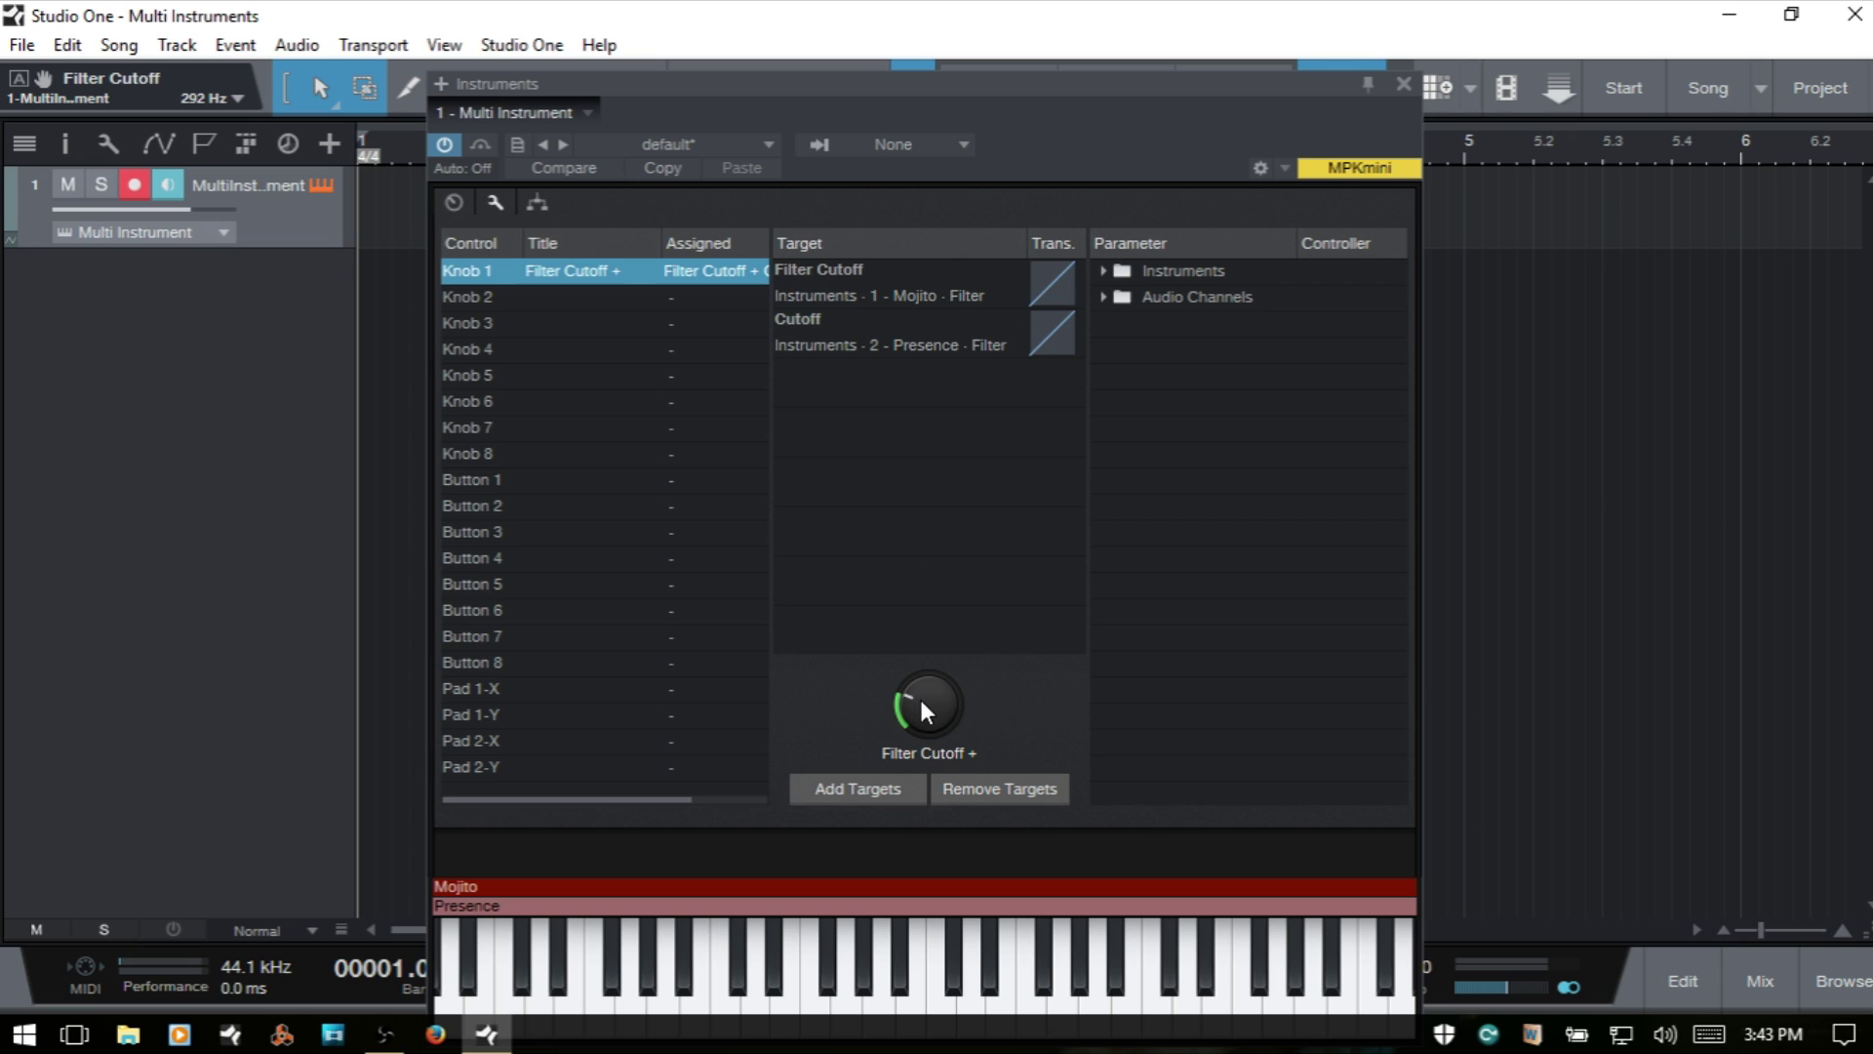
{"action": "mouse_move", "coordinate": [928, 703]}
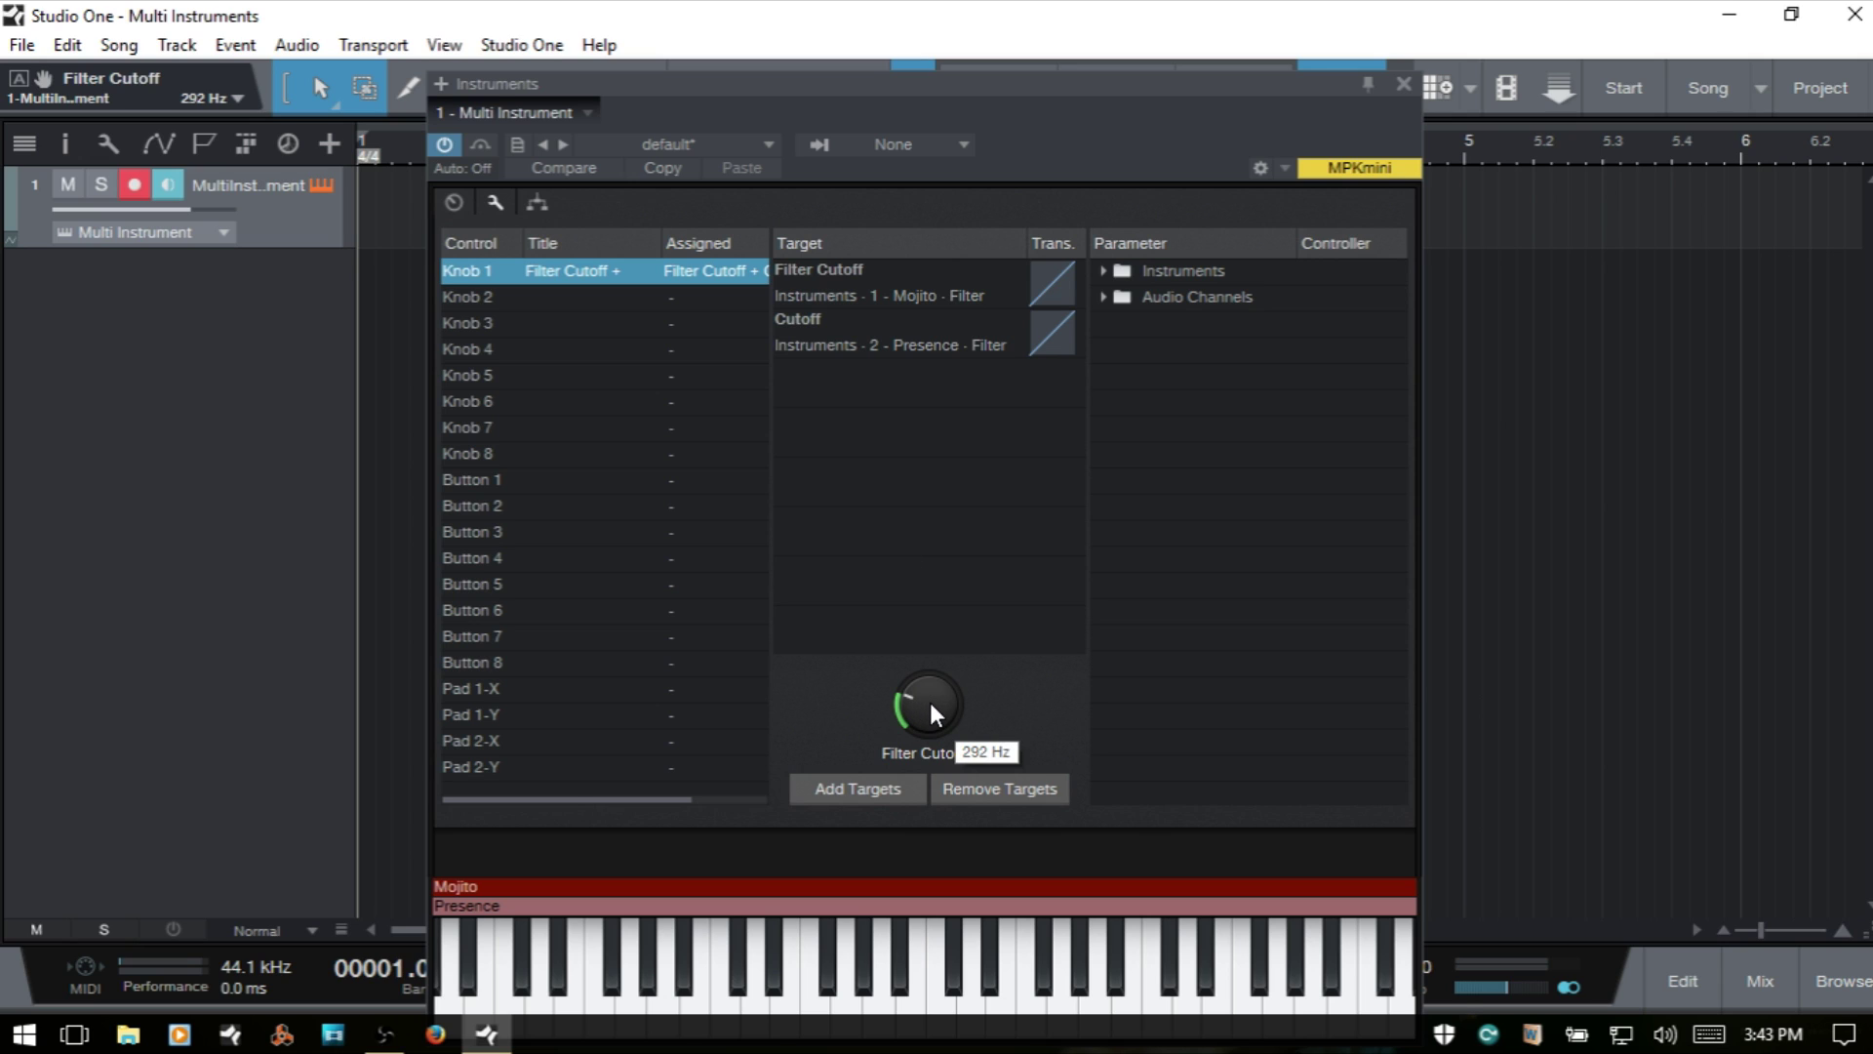
{"action": "right_click", "coordinate": [930, 704]}
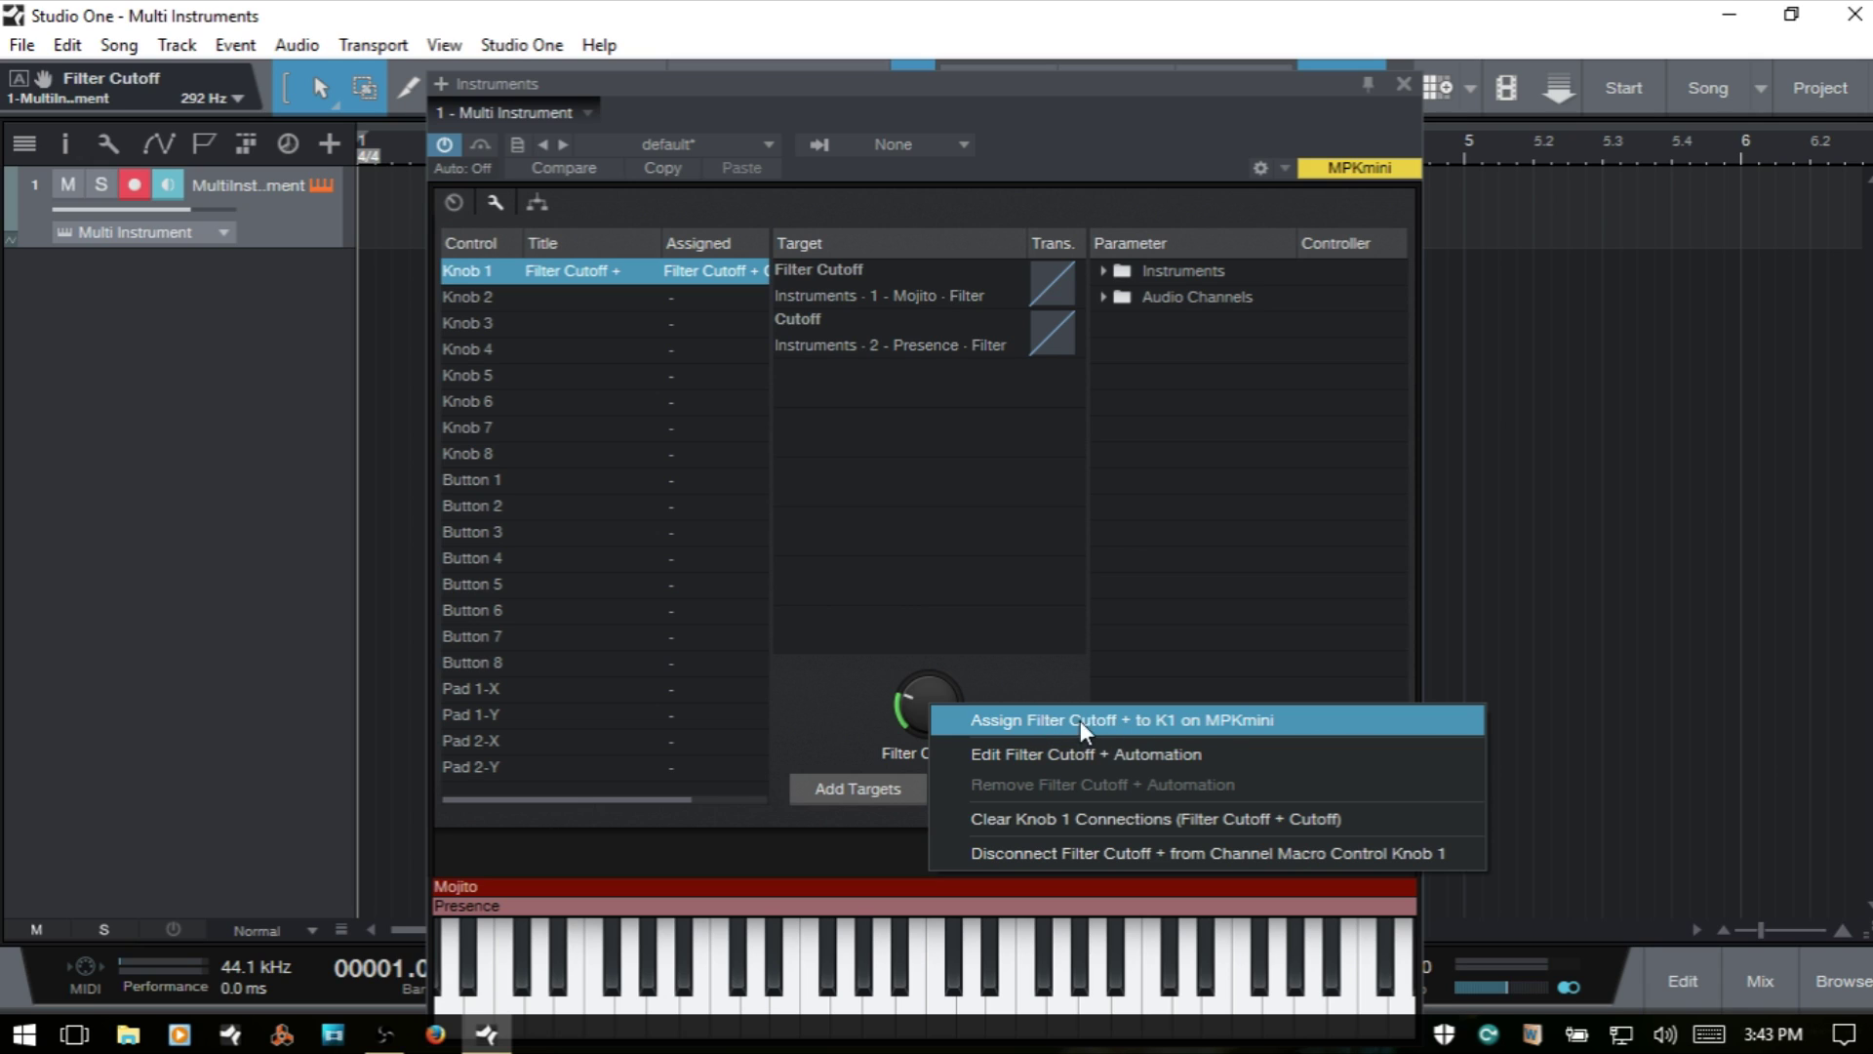
{"action": "left_click", "coordinate": [1209, 722]}
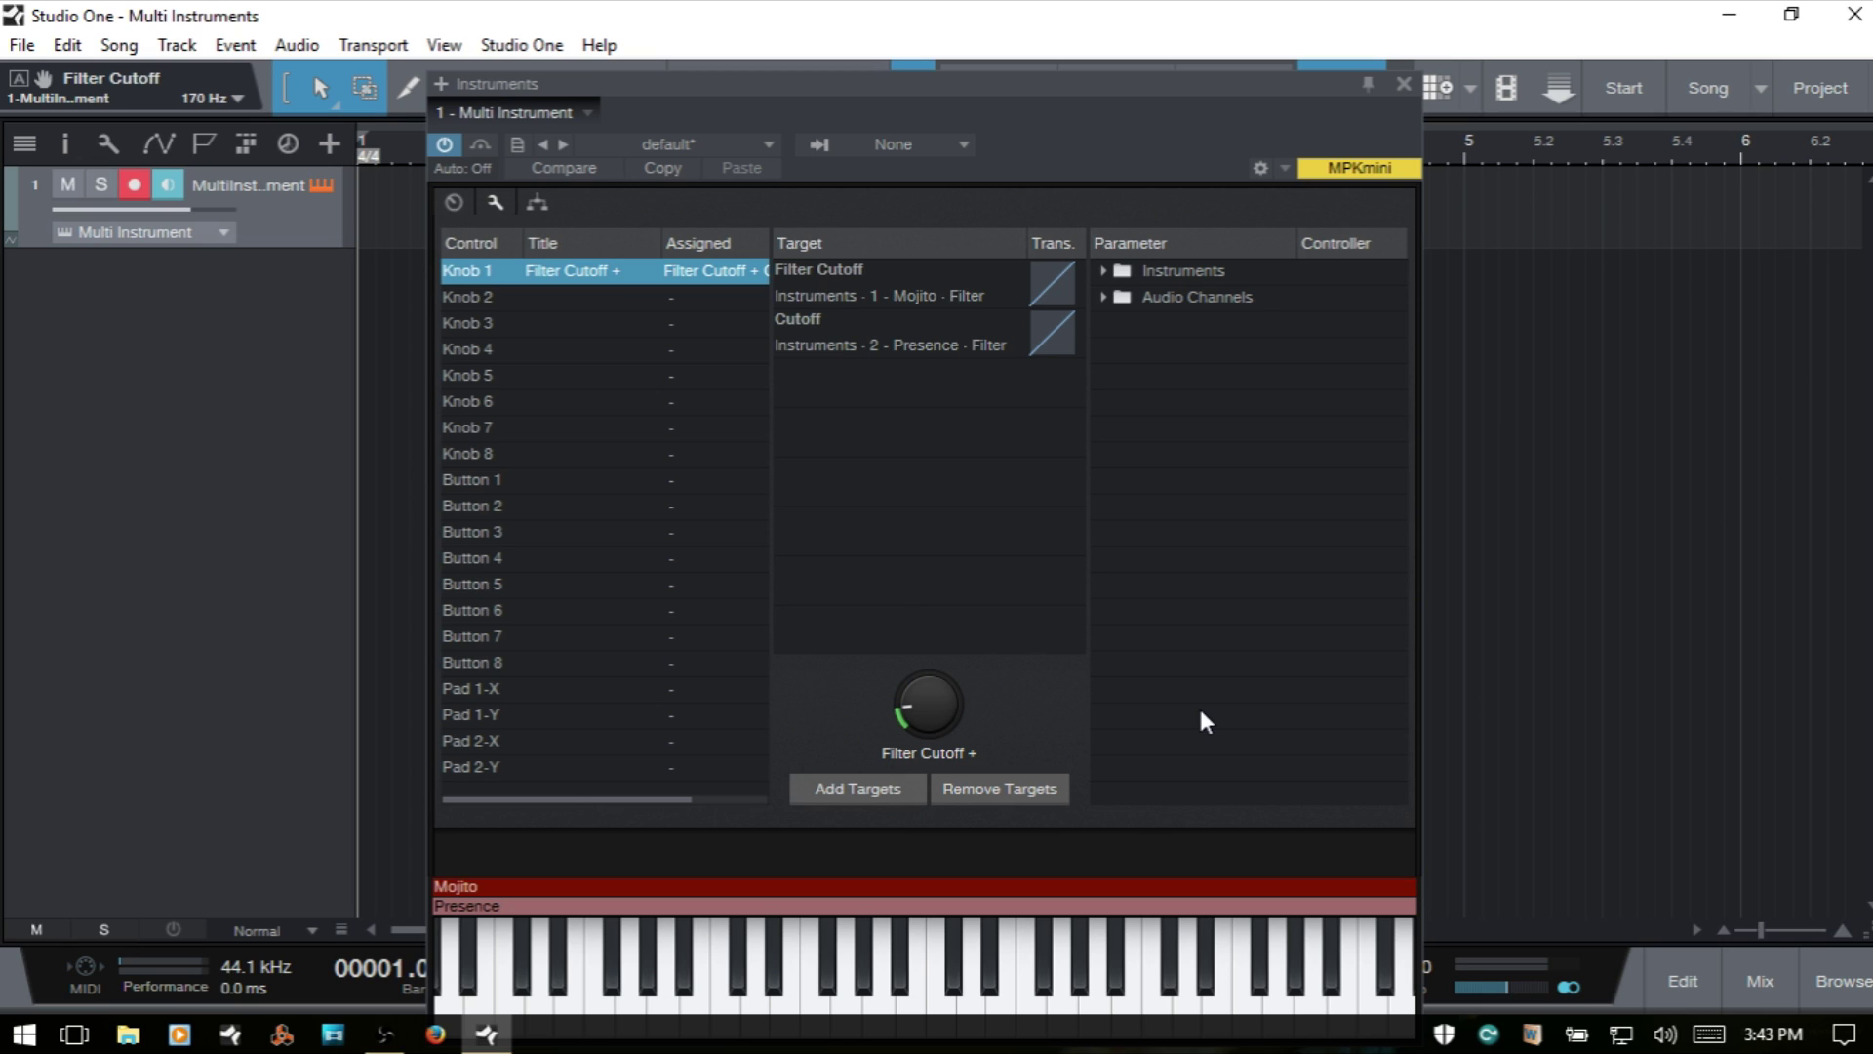
- Show the macro controls, open the Filter Cutoff + label for renaming and keep its name
{"action": "left_click", "coordinate": [454, 202]}
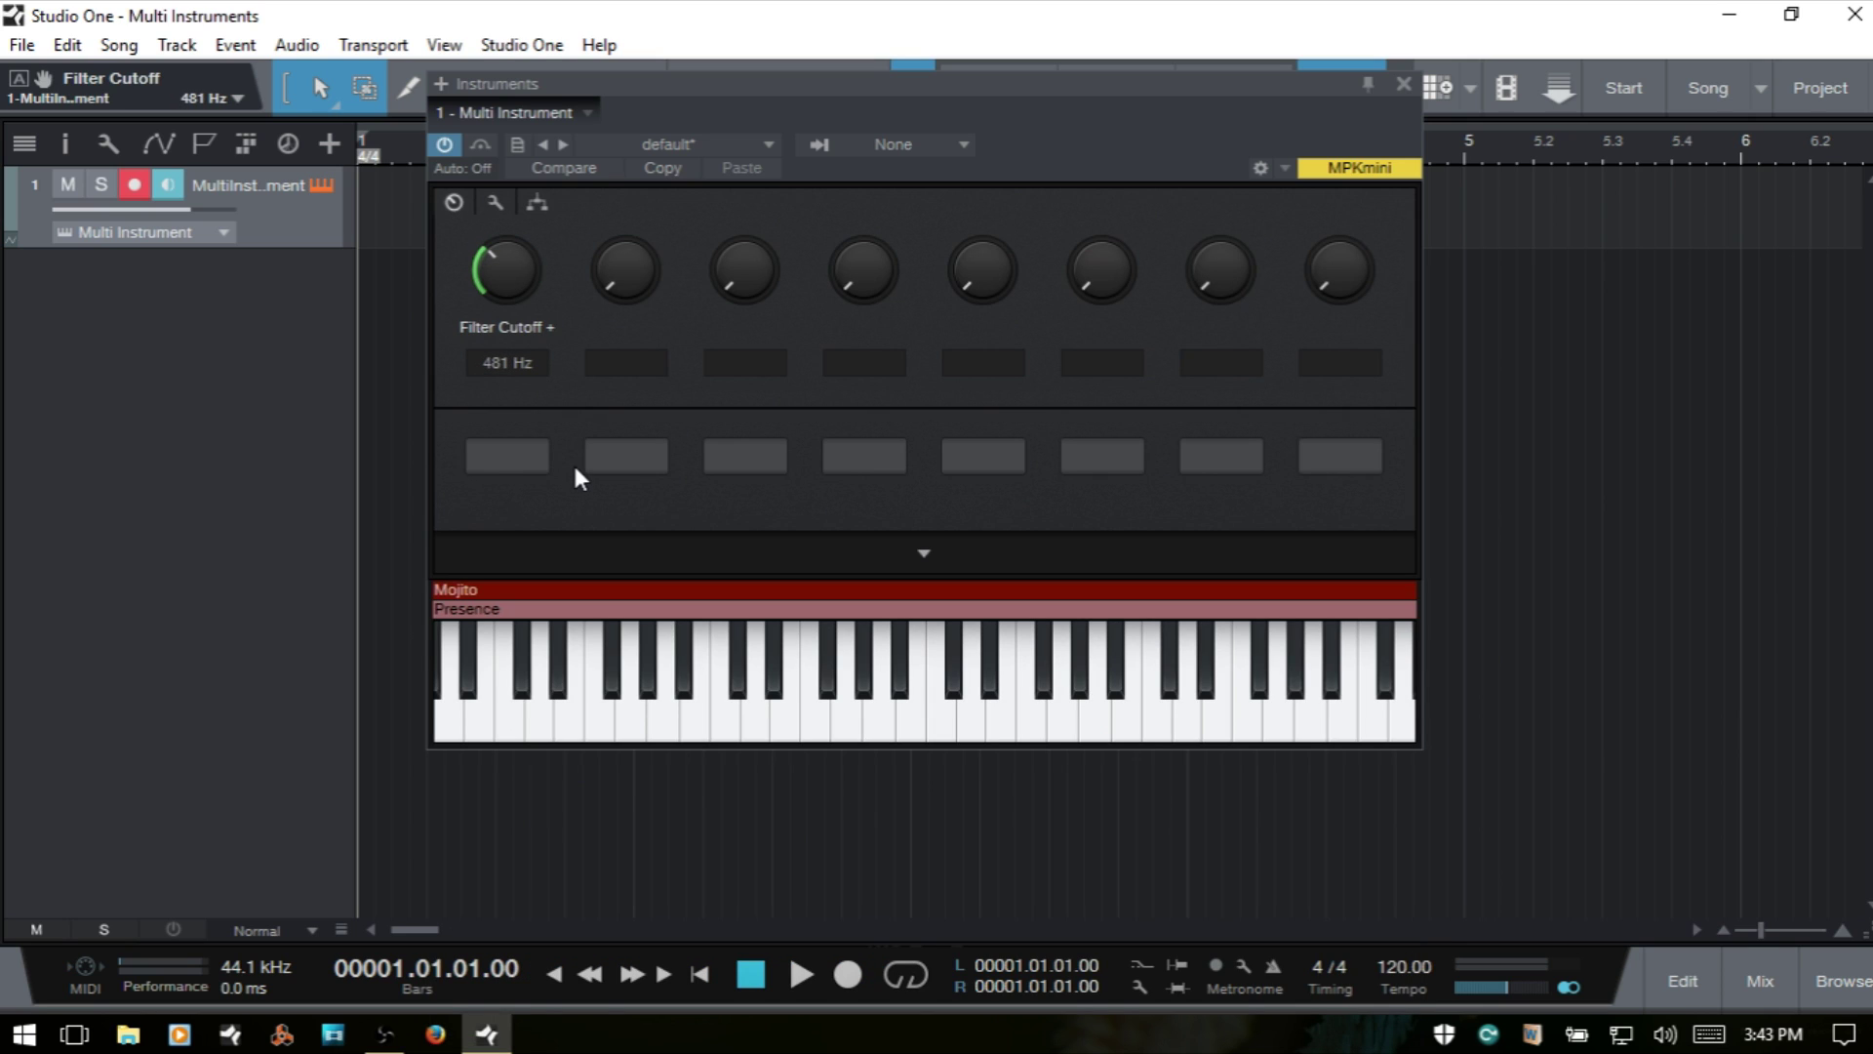
{"action": "double_click", "coordinate": [478, 328]}
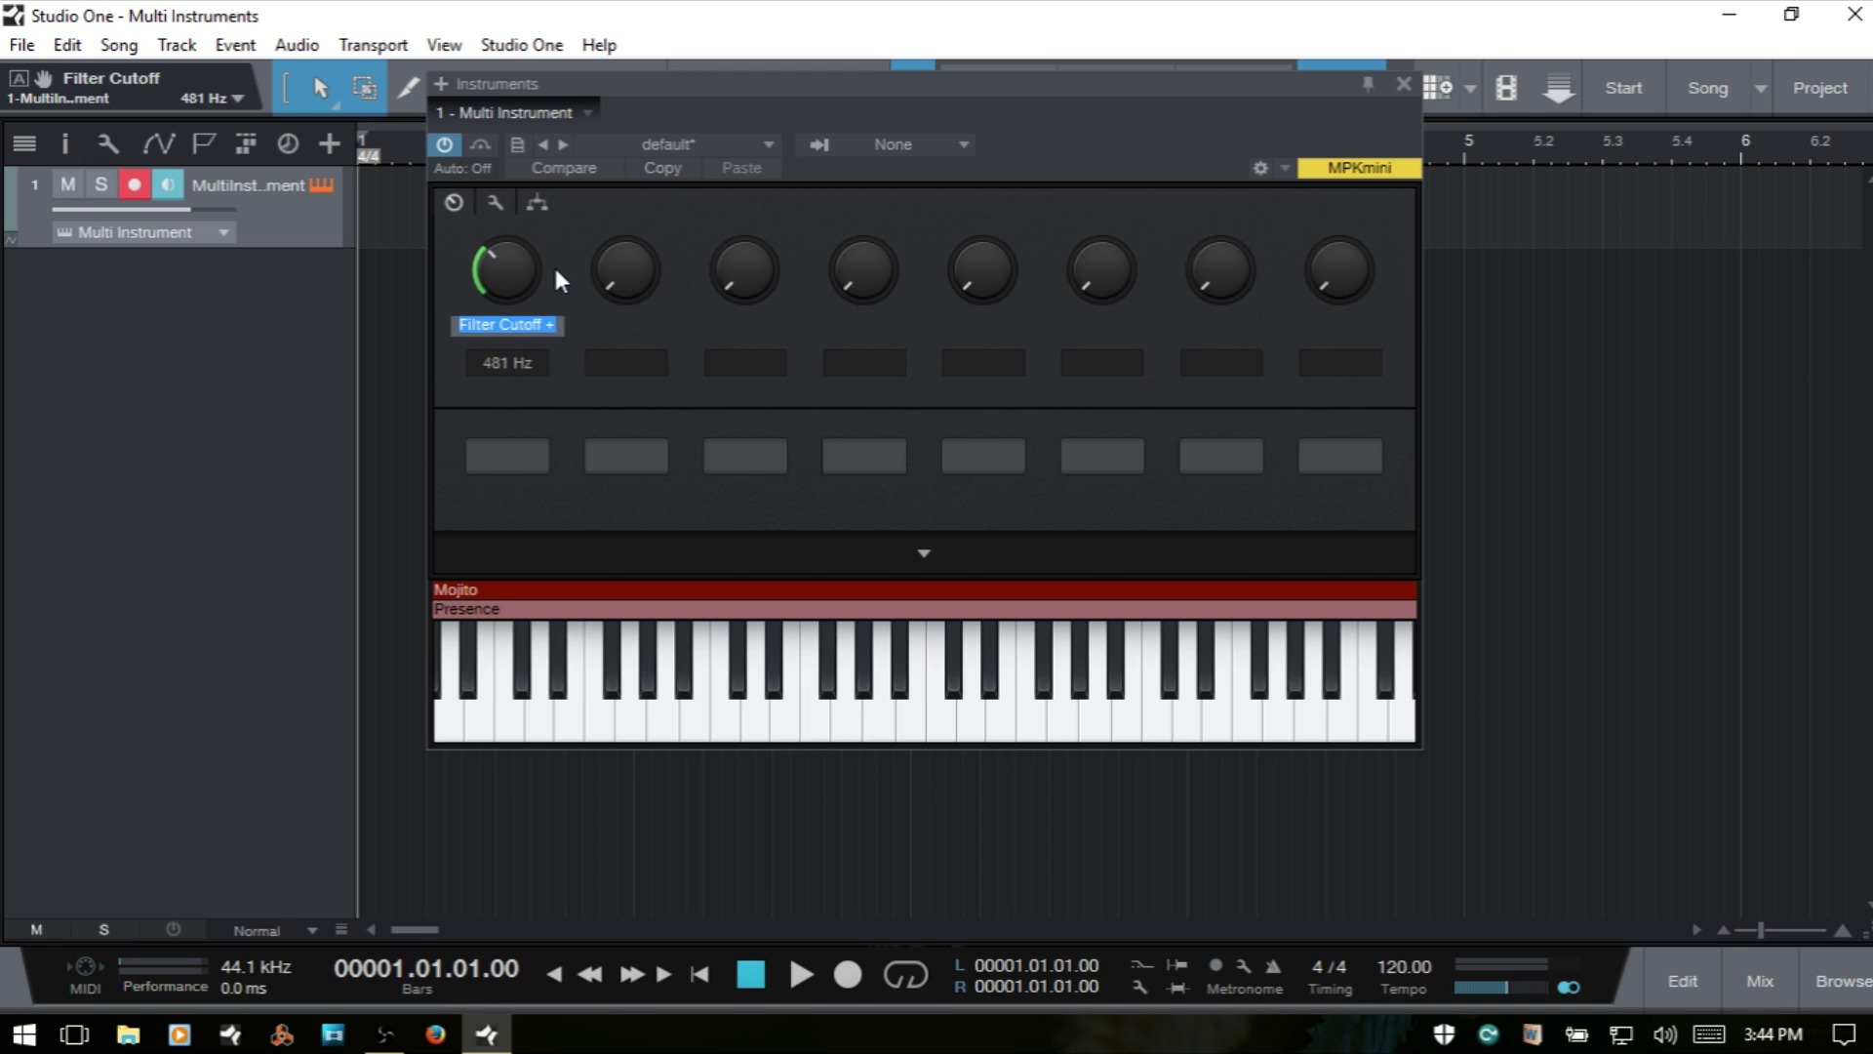
{"action": "key", "text": "Return"}
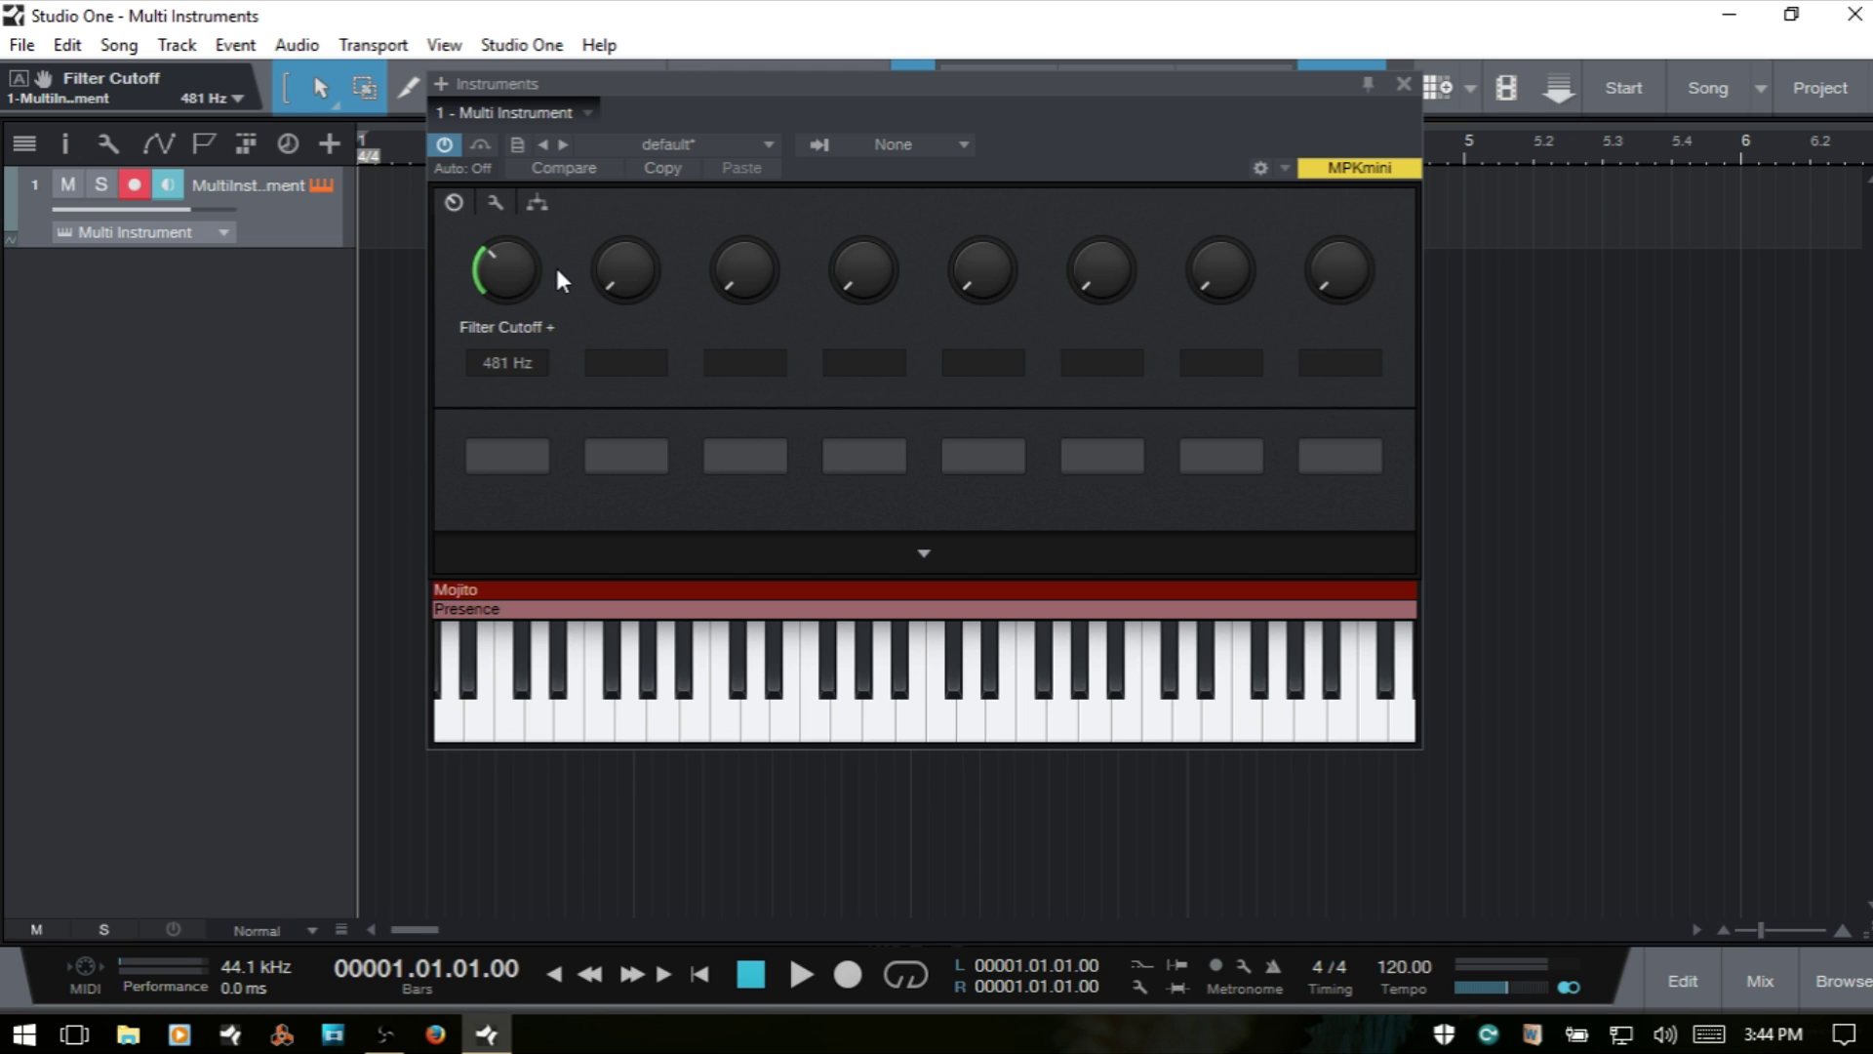
- Open Mojito's editor from the routing view and arrange the Multi Instrument window so Mojito's Cutoff knob can be watched
{"action": "left_click", "coordinate": [538, 203]}
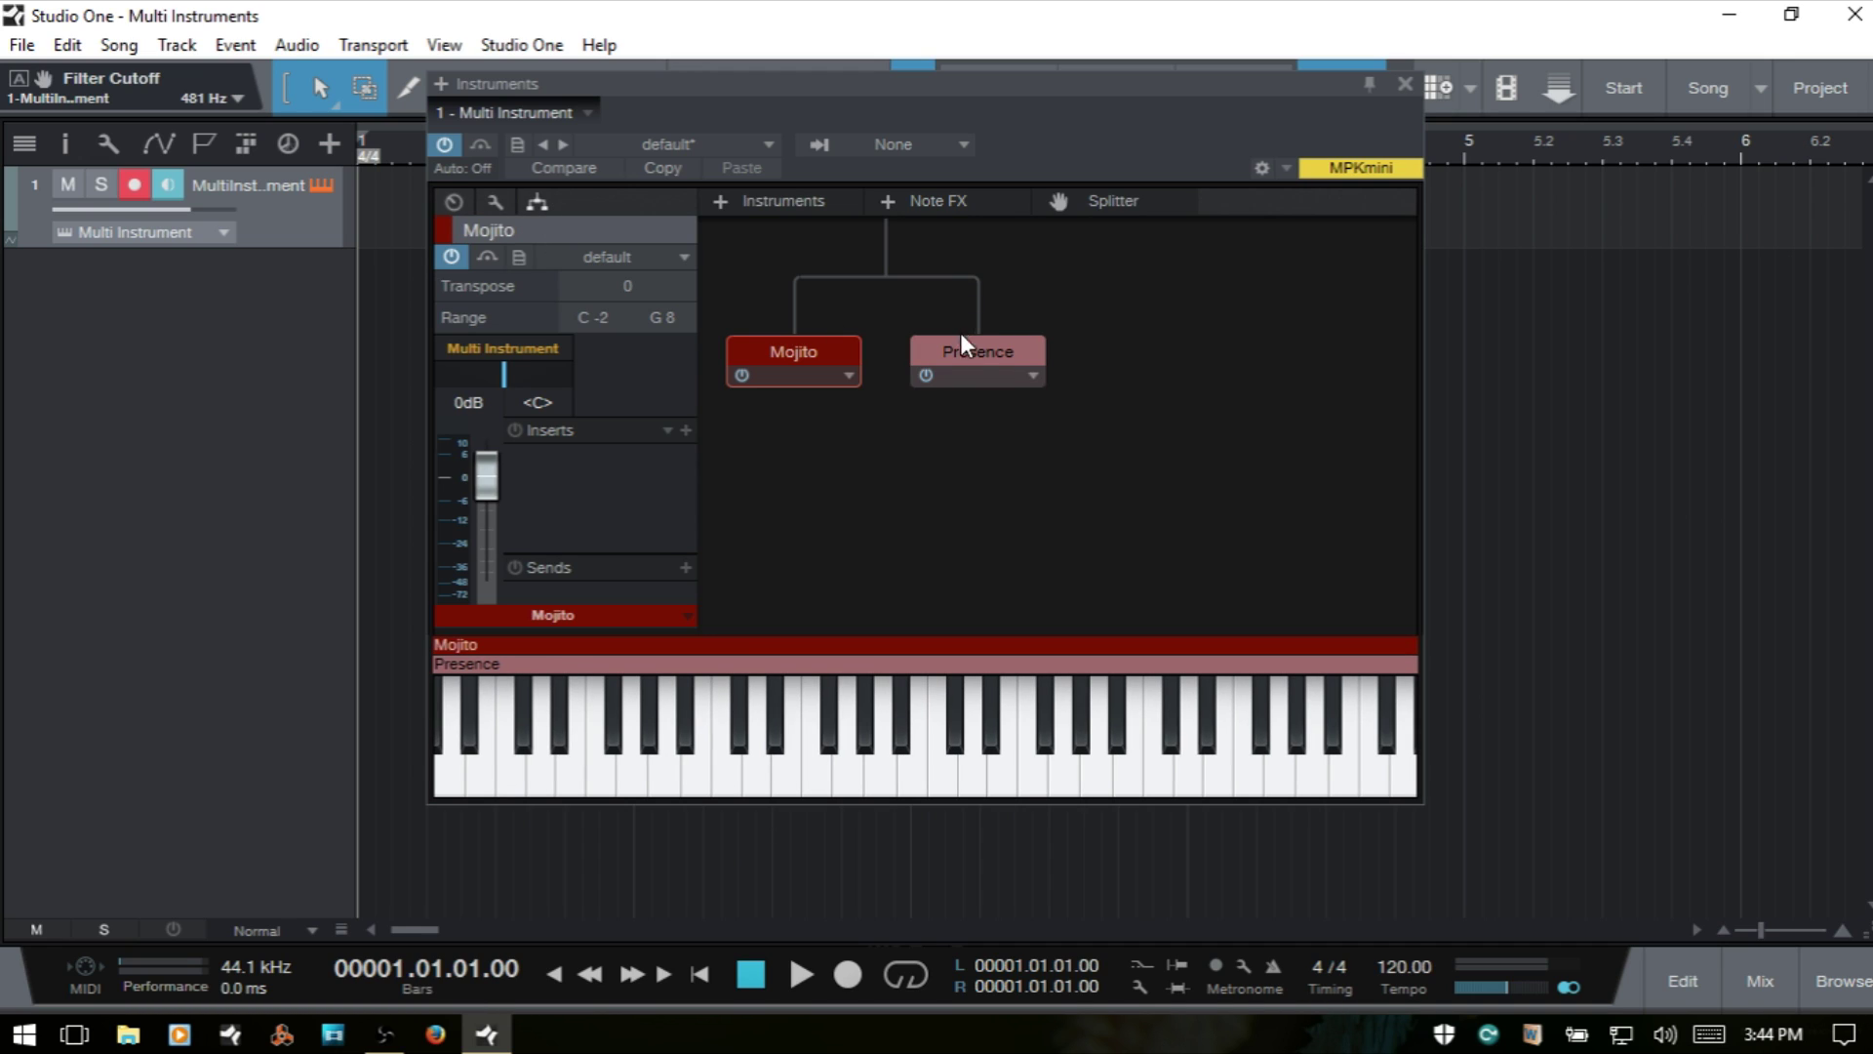
{"action": "double_click", "coordinate": [787, 351]}
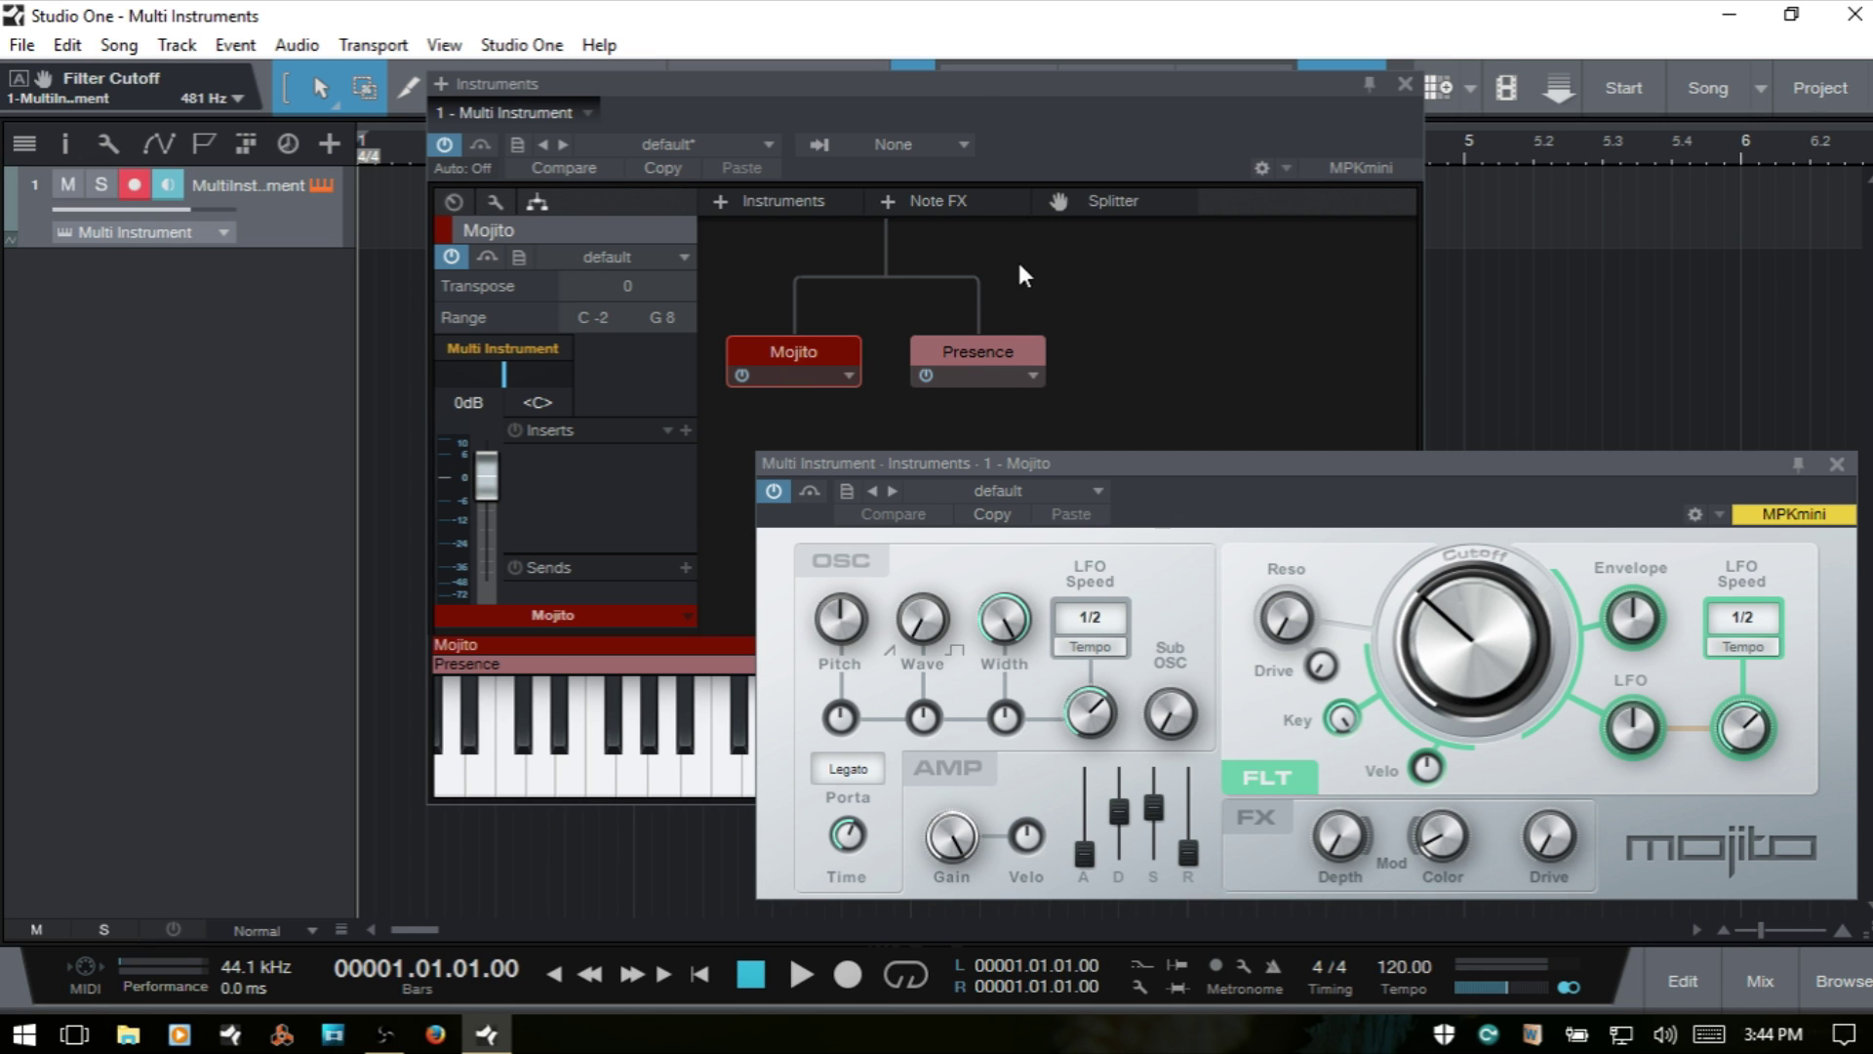
{"action": "left_click_drag", "start_coordinate": [970, 86], "coordinate": [671, 154]}
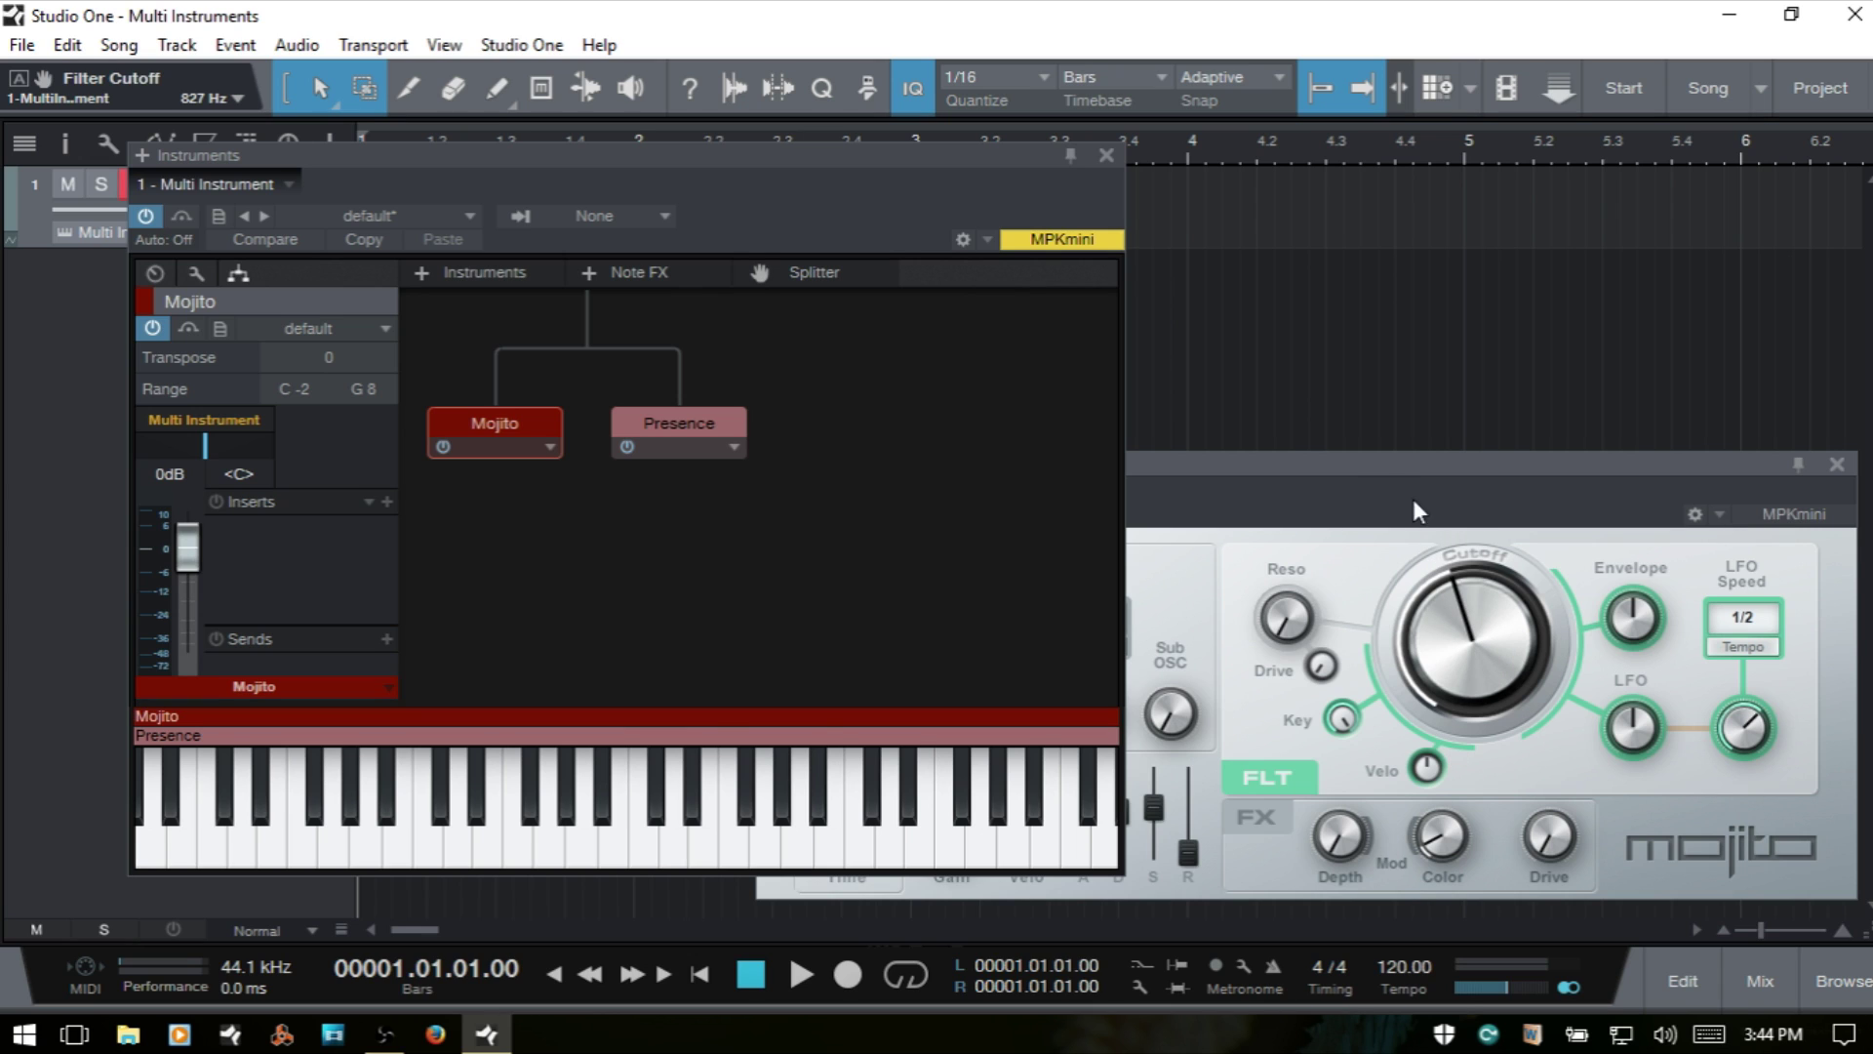
{"action": "left_click", "coordinate": [1368, 473]}
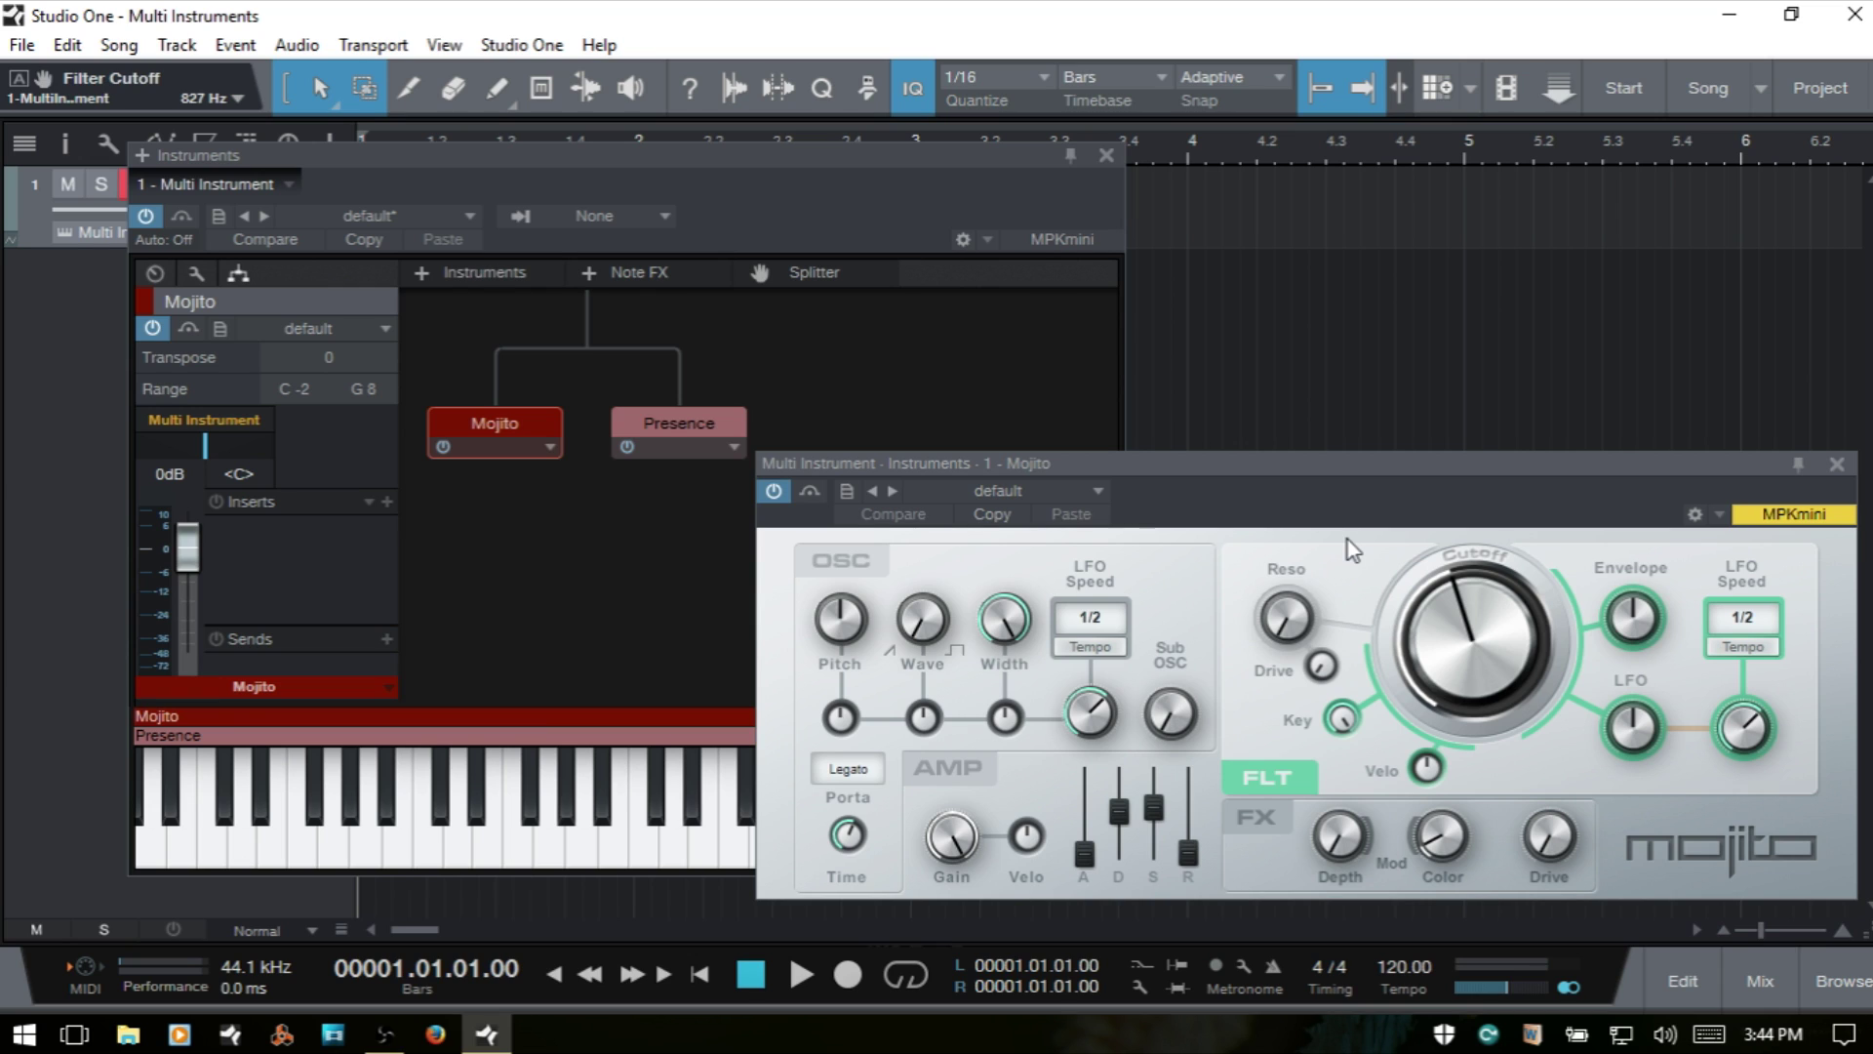
{"action": "left_click", "coordinate": [657, 163]}
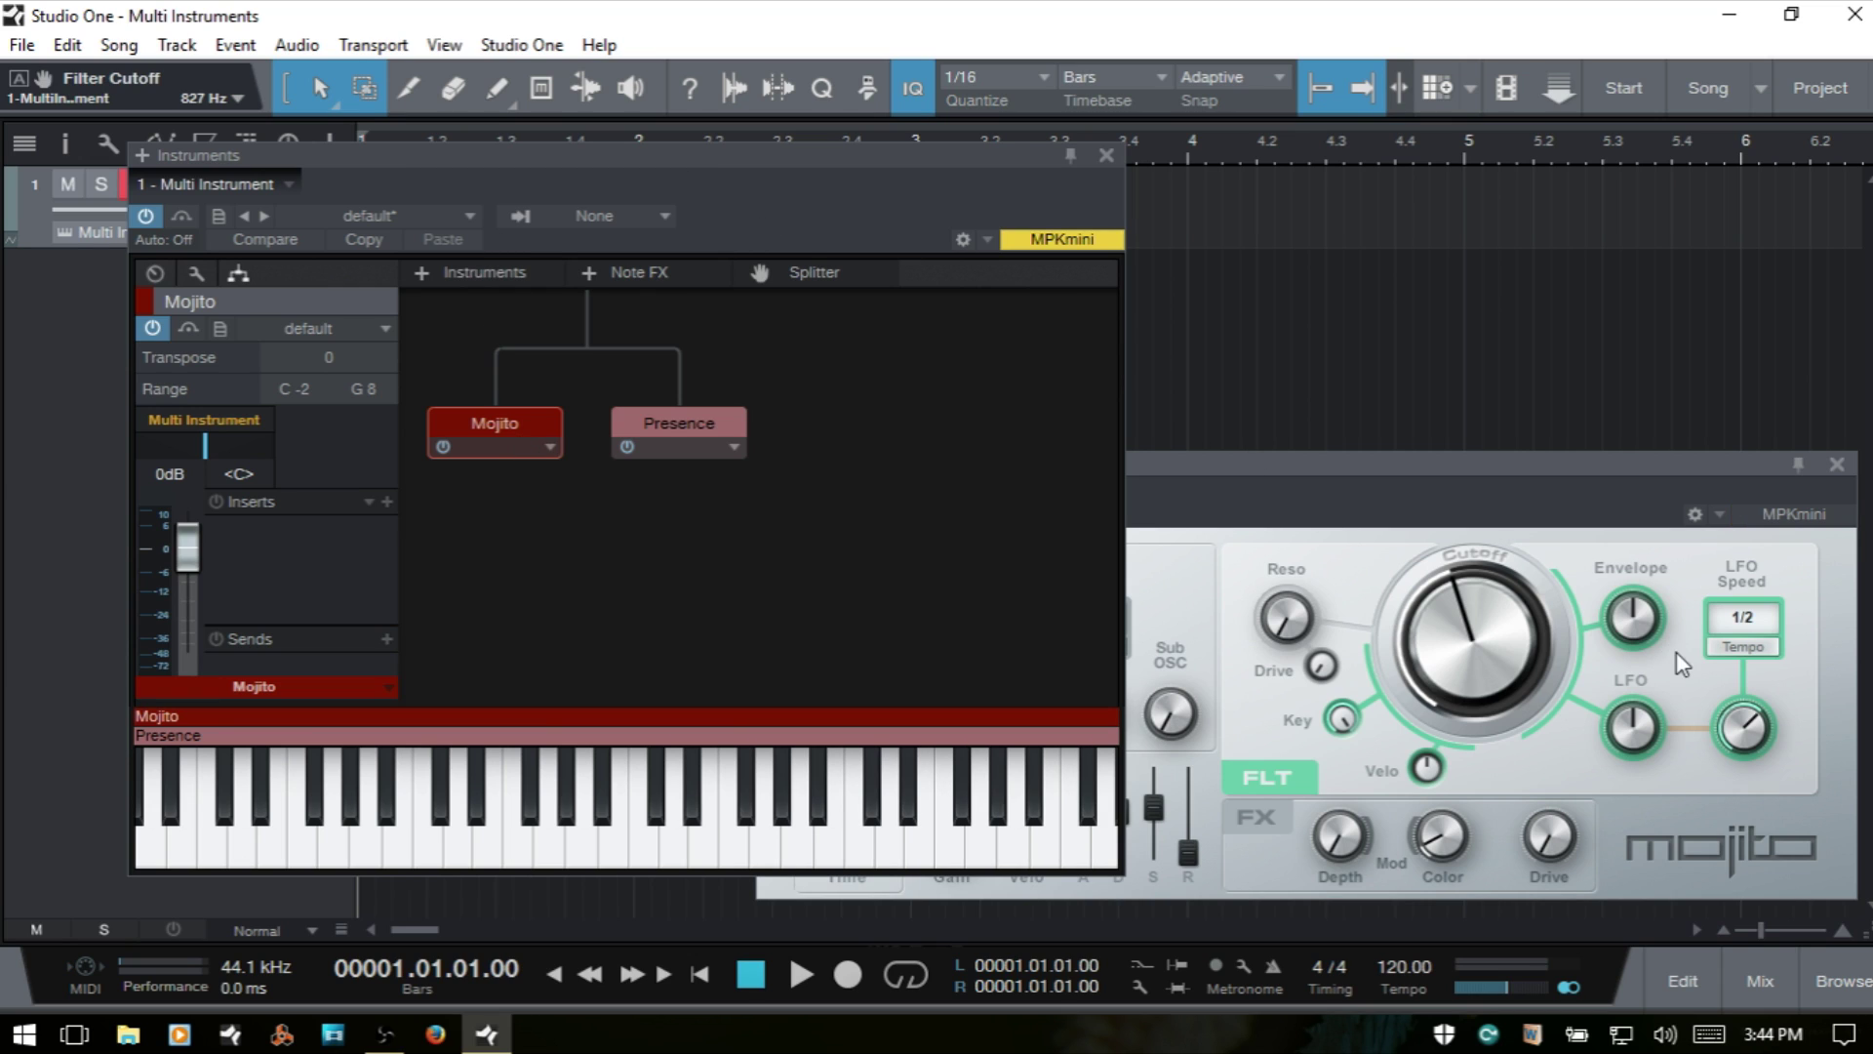
- Open Presence's editor from the routing view and arrange its window and the Multi Instrument window so Presence's Cutoff knob can be watched
{"action": "double_click", "coordinate": [679, 421]}
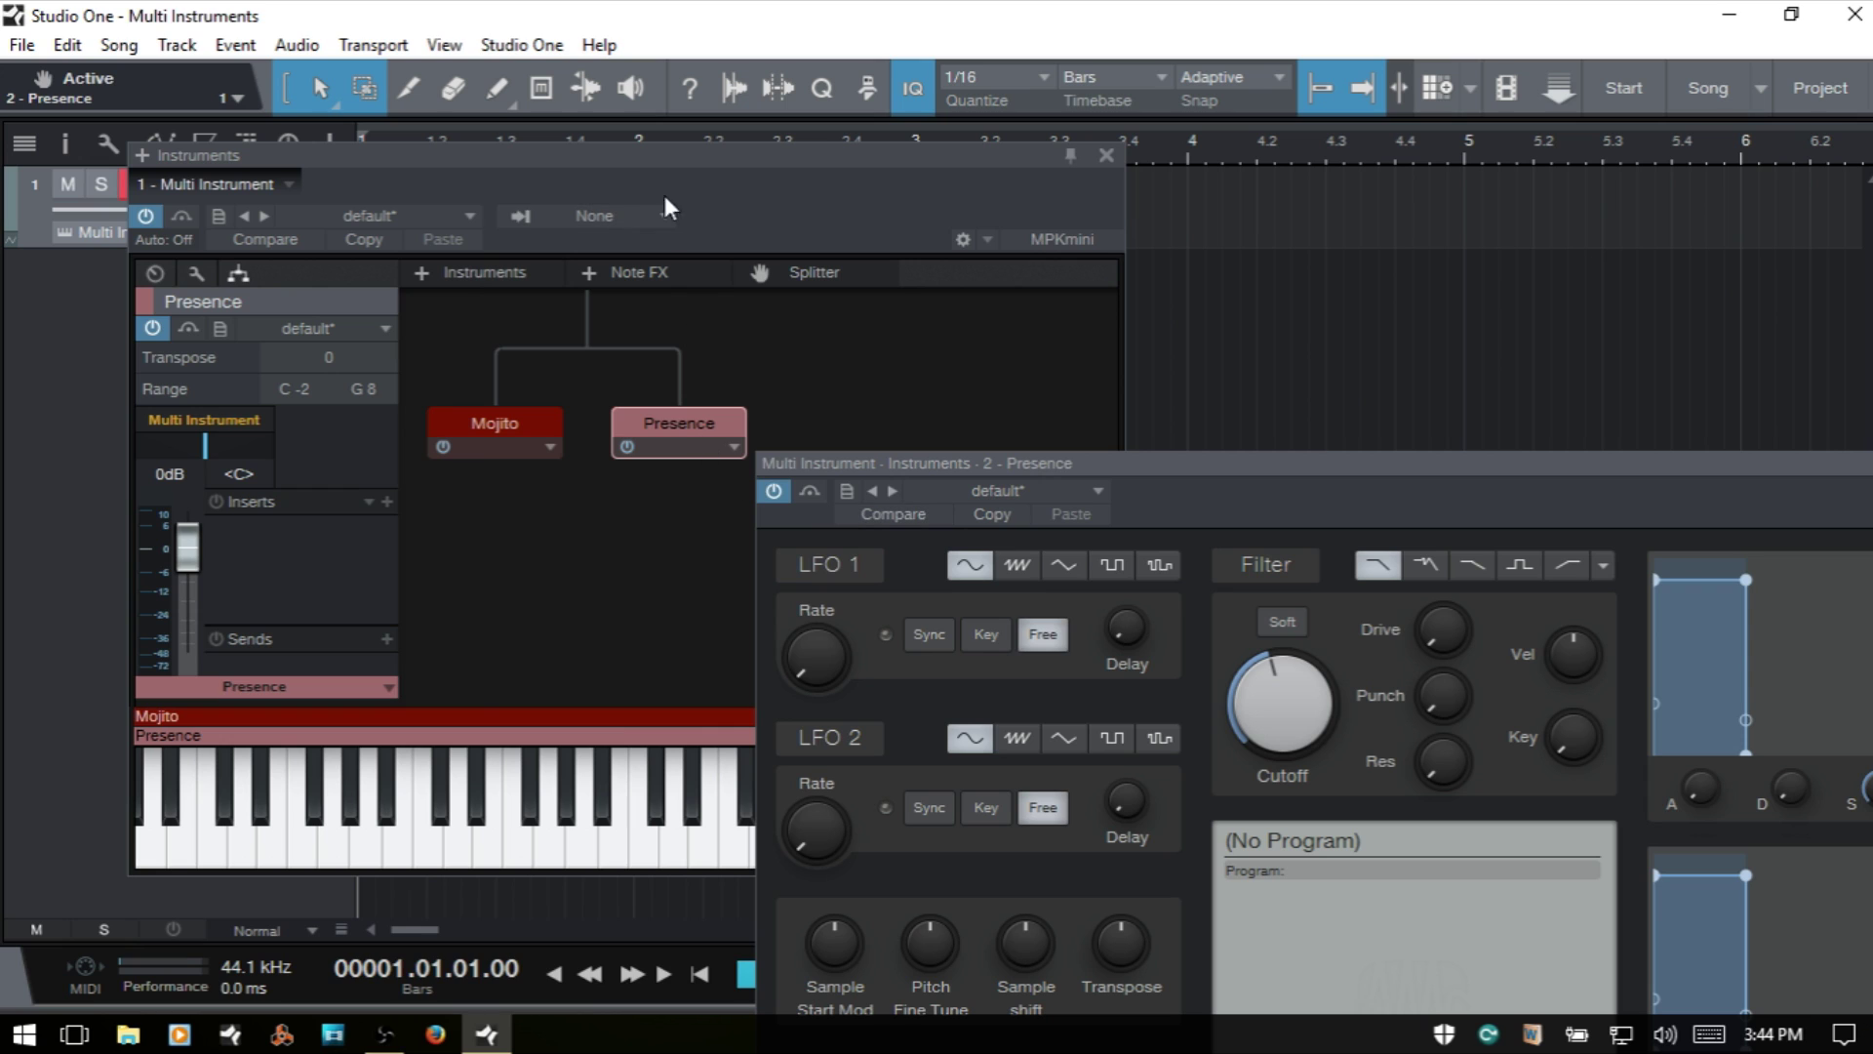
{"action": "left_click", "coordinate": [652, 156]}
{"action": "left_click_drag", "start_coordinate": [689, 162], "coordinate": [587, 178]}
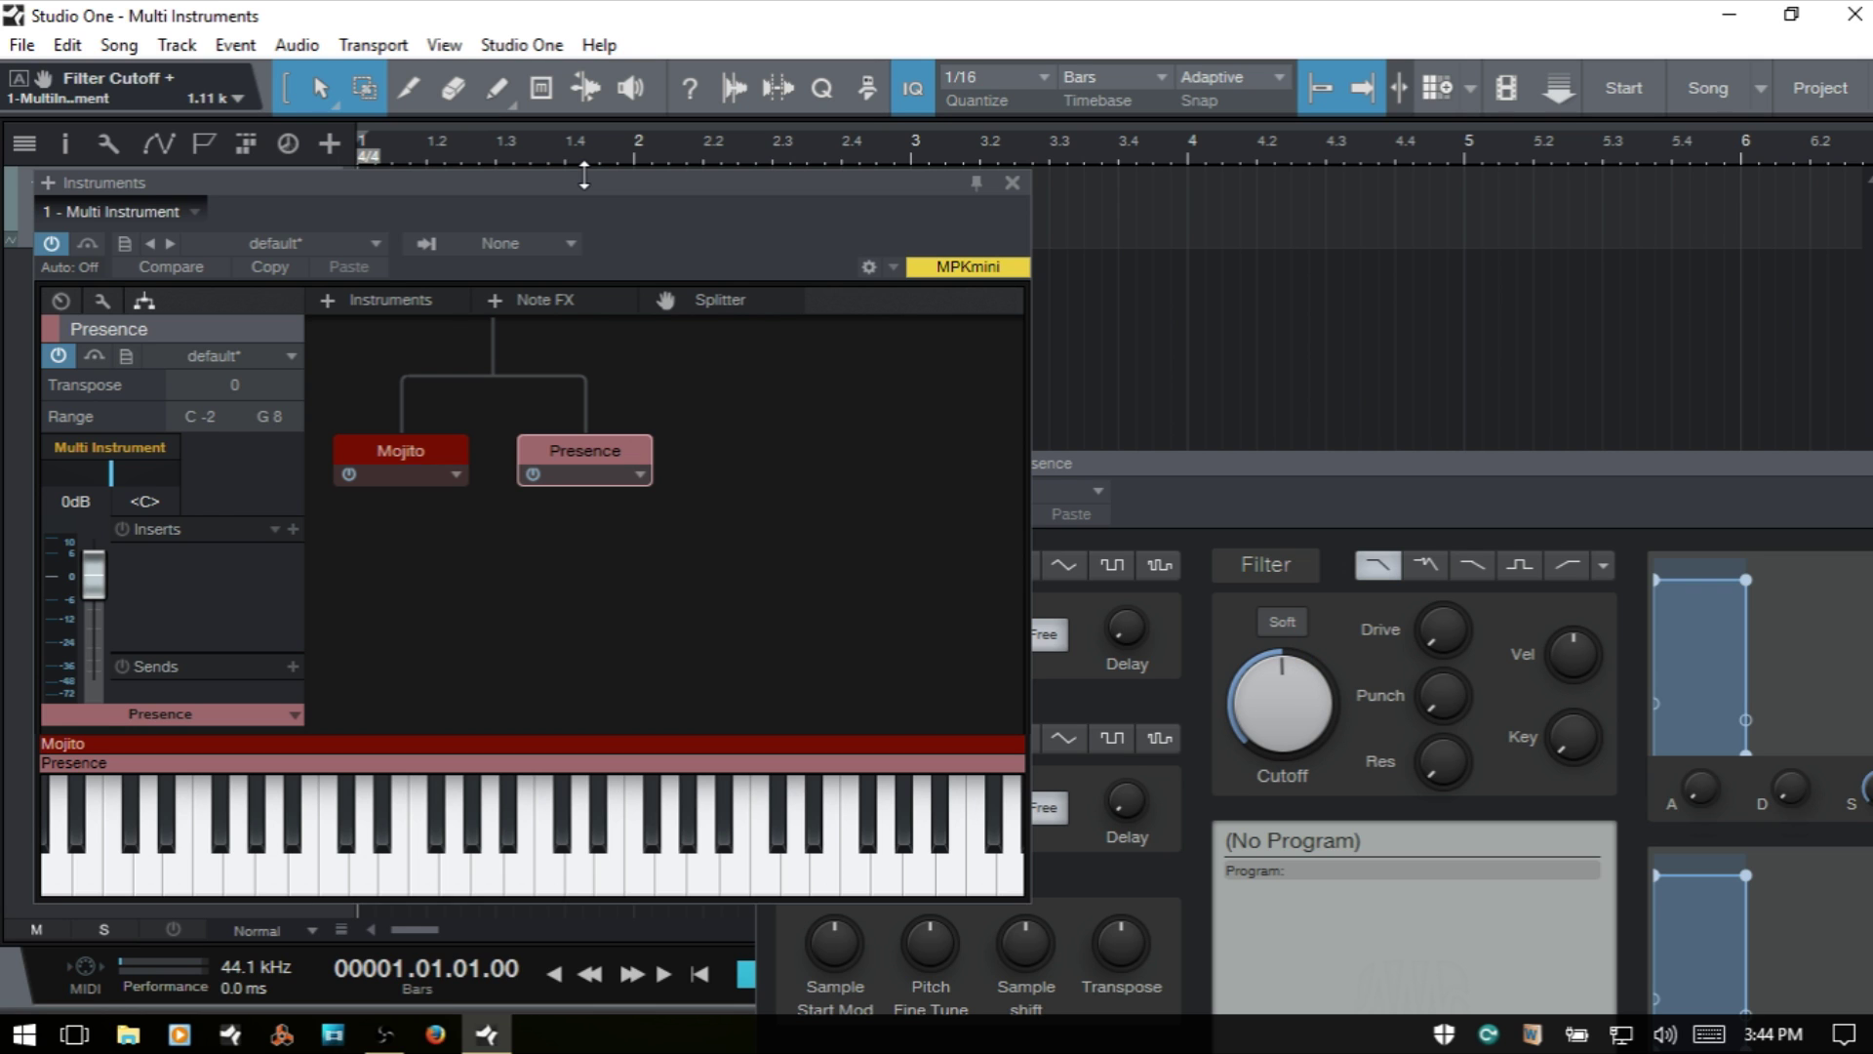
{"action": "left_click_drag", "start_coordinate": [1418, 472], "coordinate": [1534, 356]}
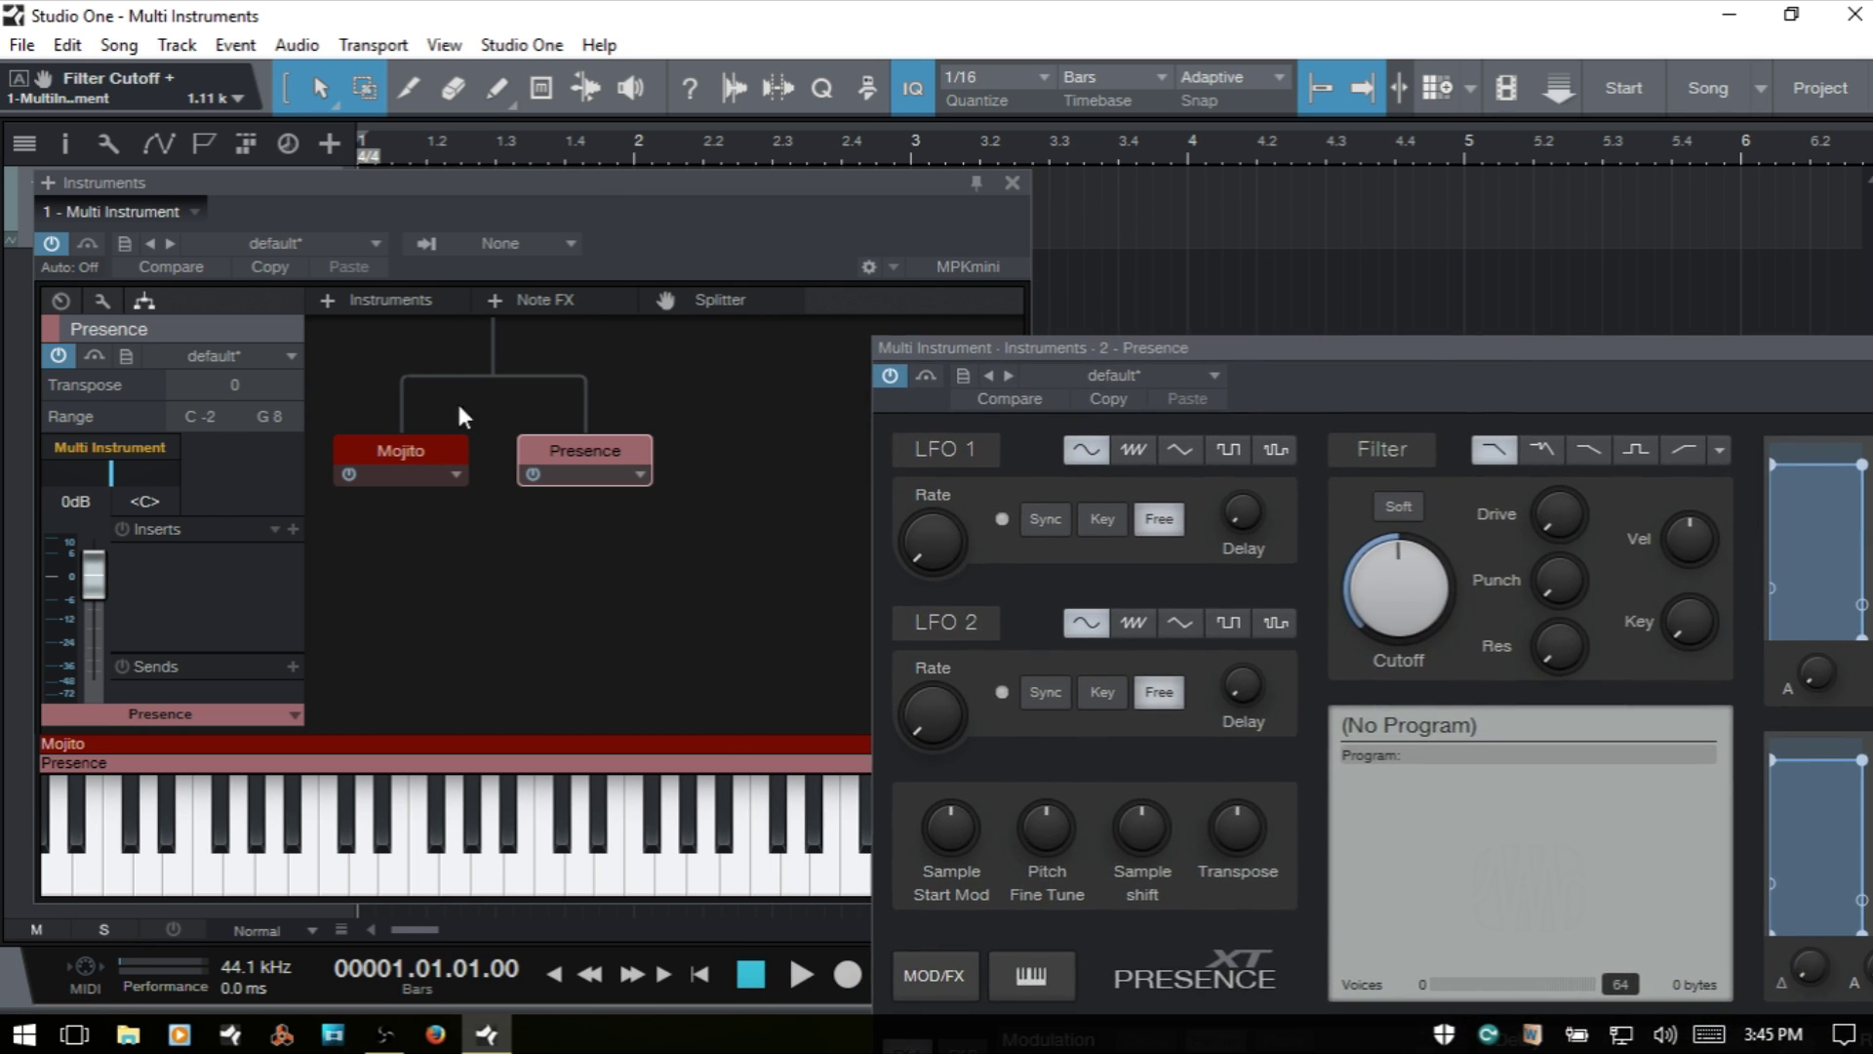
- Open Mojito's editor from the routing view, move its window higher on the screen and pin it open
{"action": "double_click", "coordinate": [397, 453]}
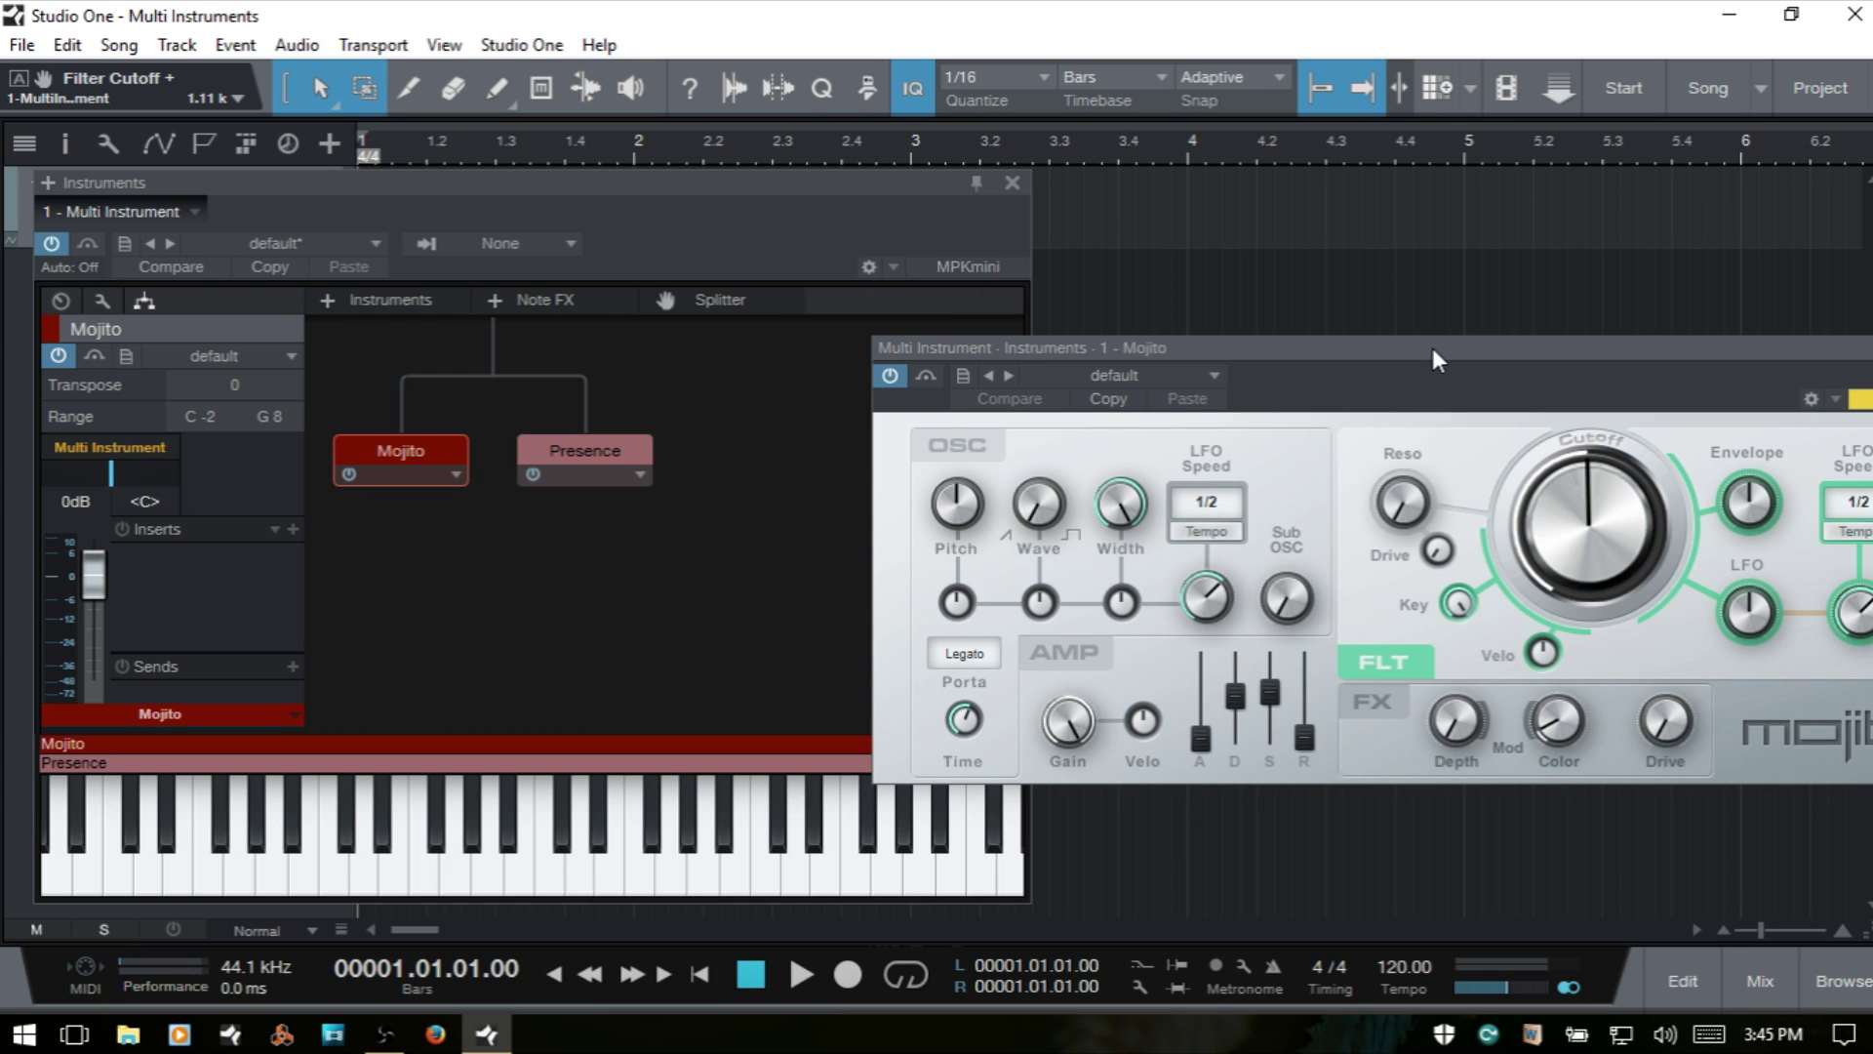
{"action": "left_click_drag", "start_coordinate": [1436, 348], "coordinate": [1298, 149]}
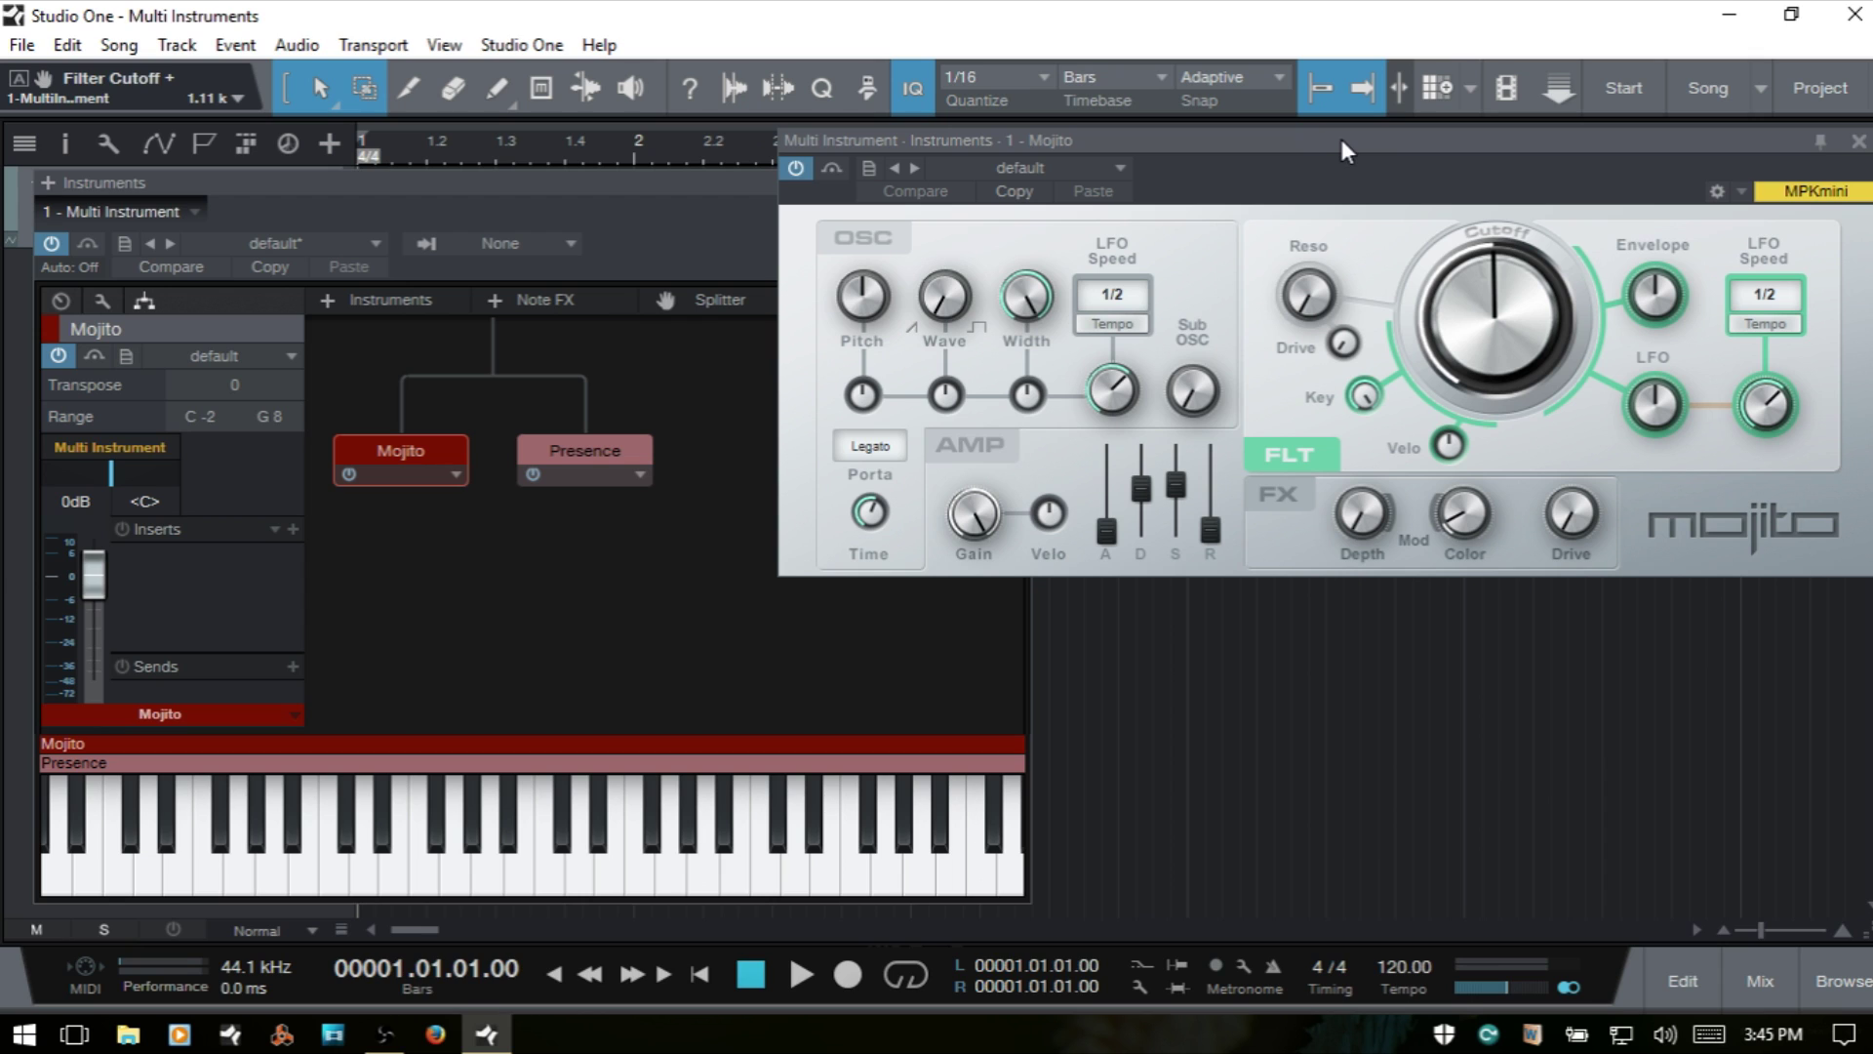
{"action": "left_click", "coordinate": [1820, 141]}
- Open Presence's editor beside the pinned Mojito, place it so both Cutoff knobs can be watched, and return focus to the Multi Instrument
{"action": "double_click", "coordinate": [590, 458]}
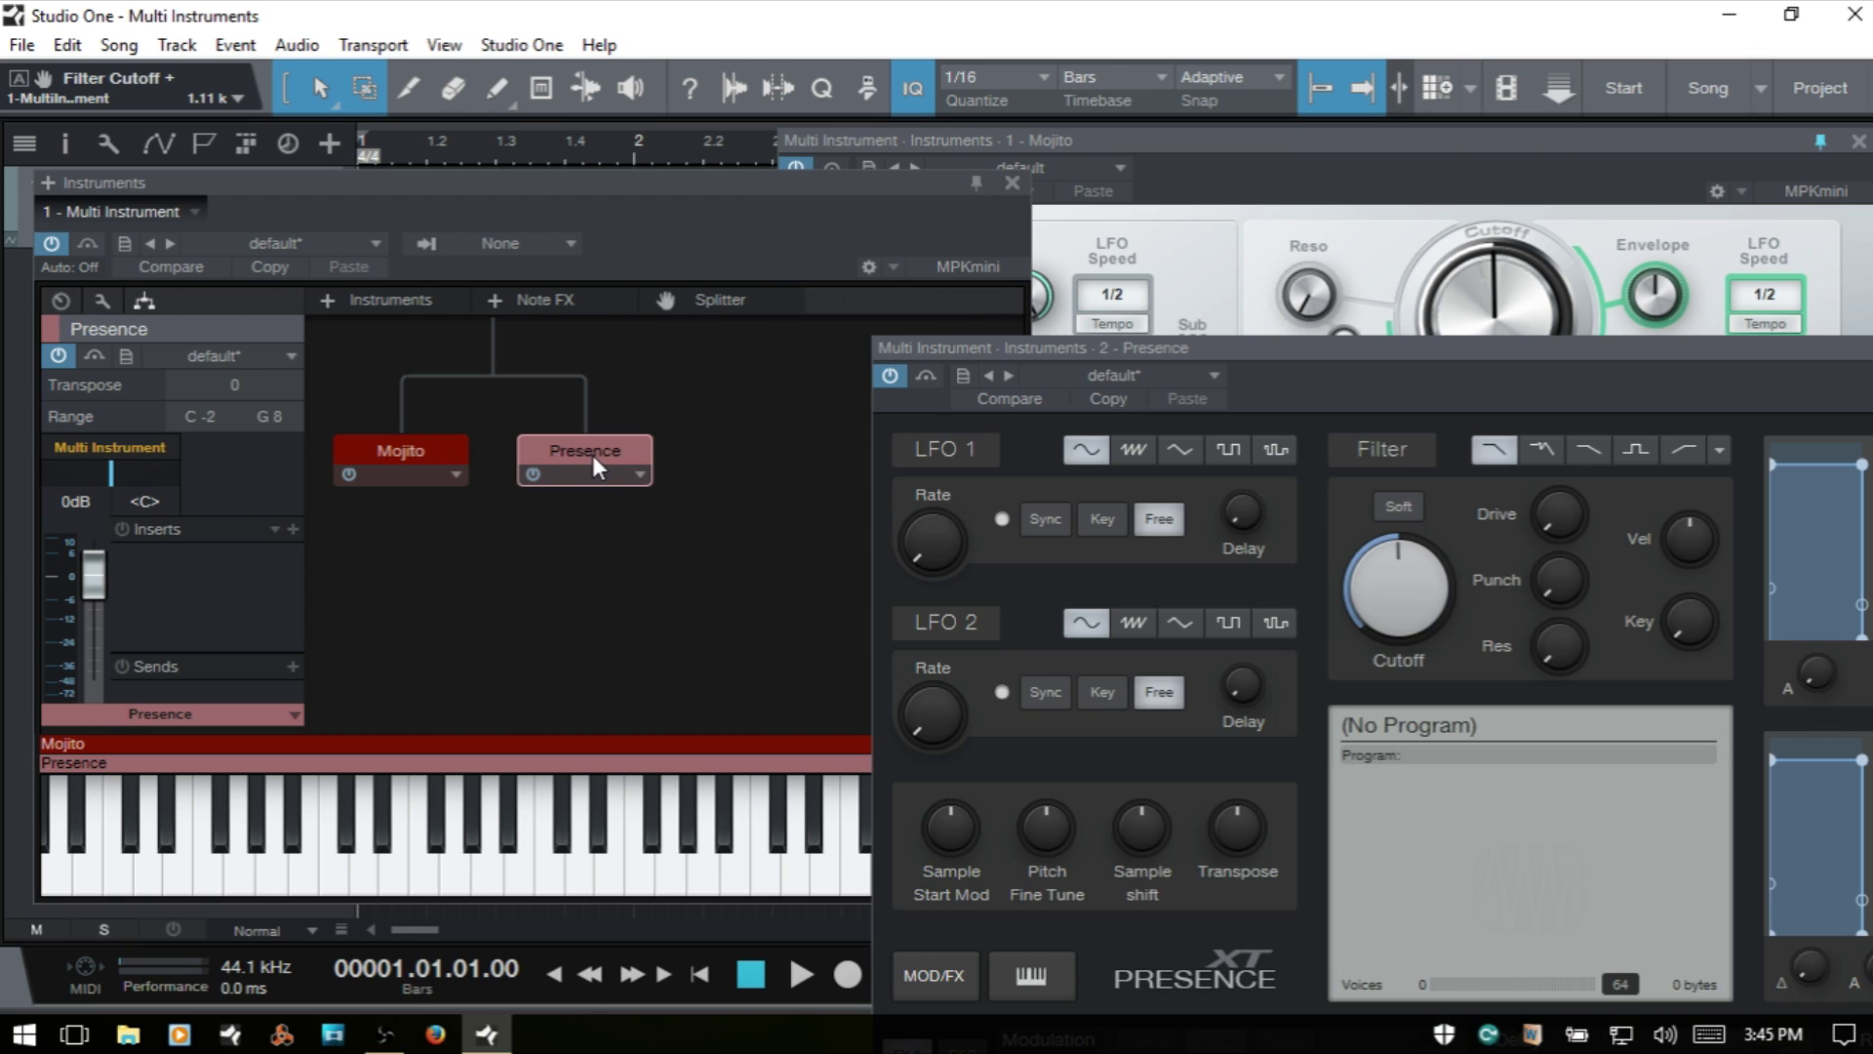
{"action": "left_click_drag", "start_coordinate": [1524, 356], "coordinate": [1137, 489]}
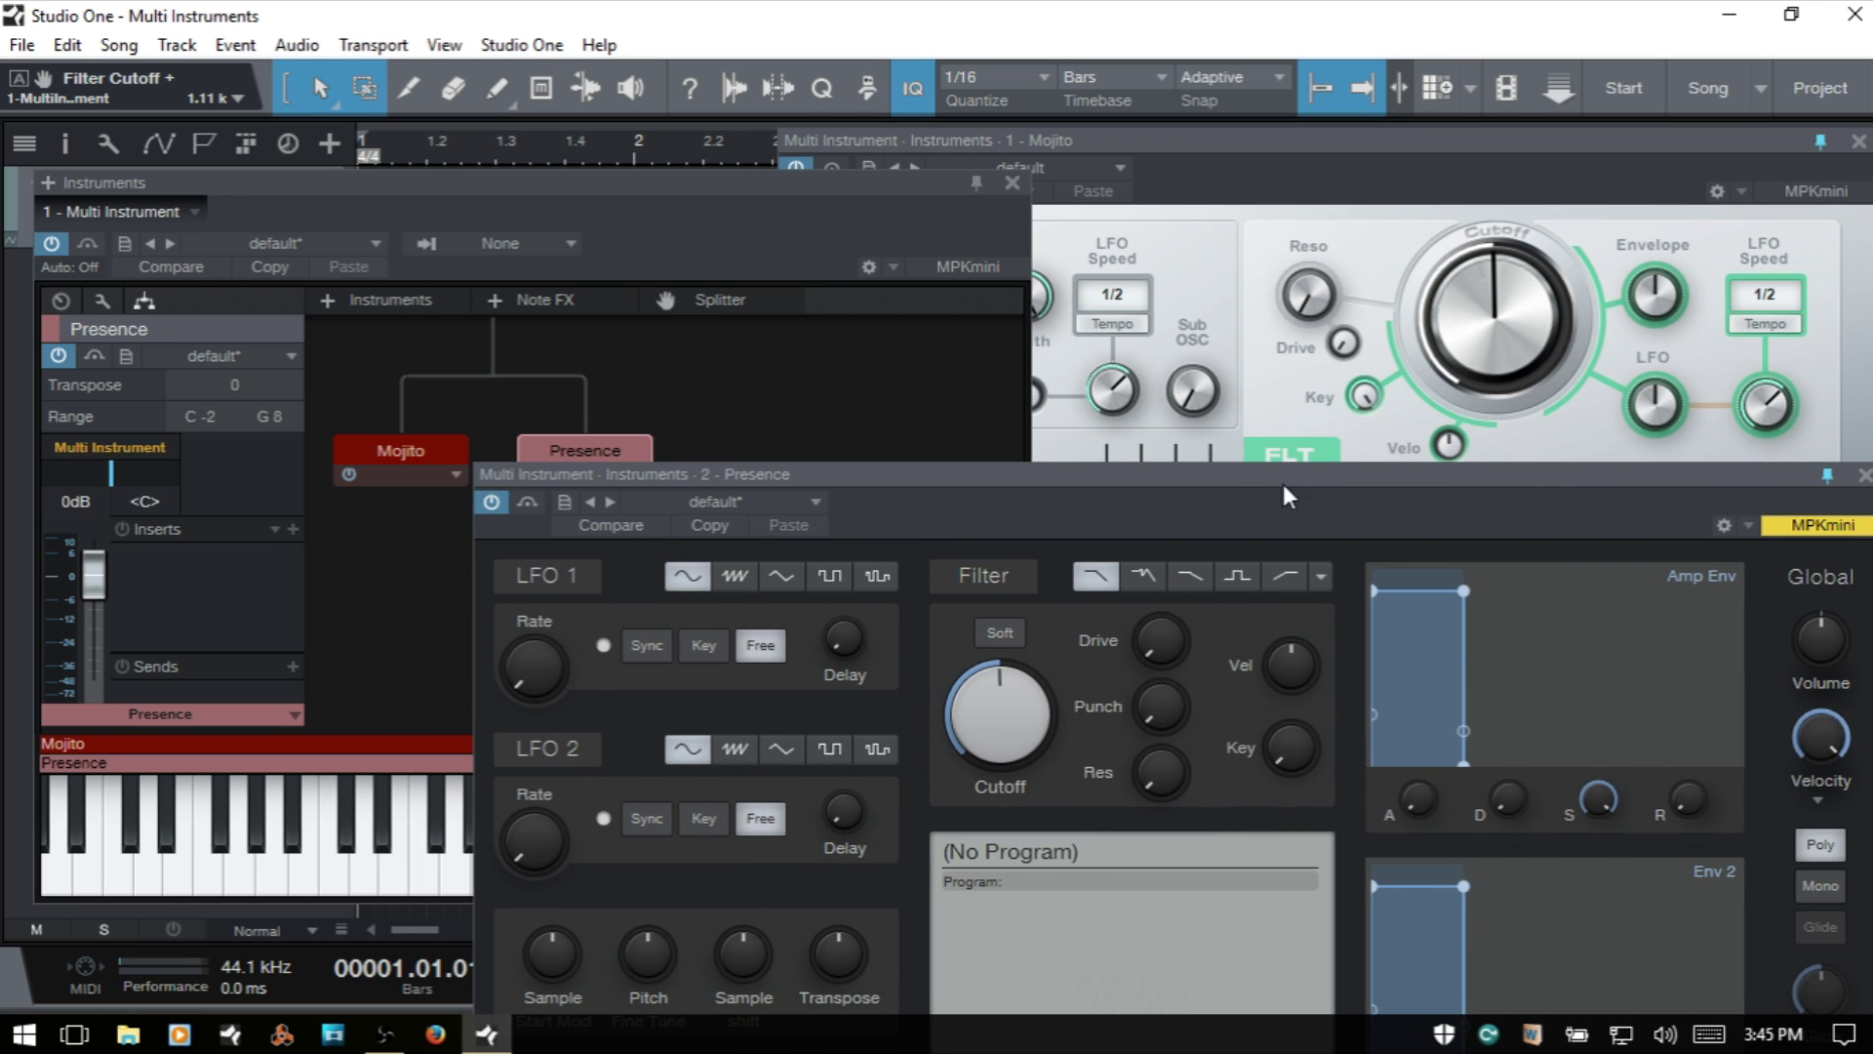
{"action": "left_click_drag", "start_coordinate": [1181, 468], "coordinate": [1659, 401]}
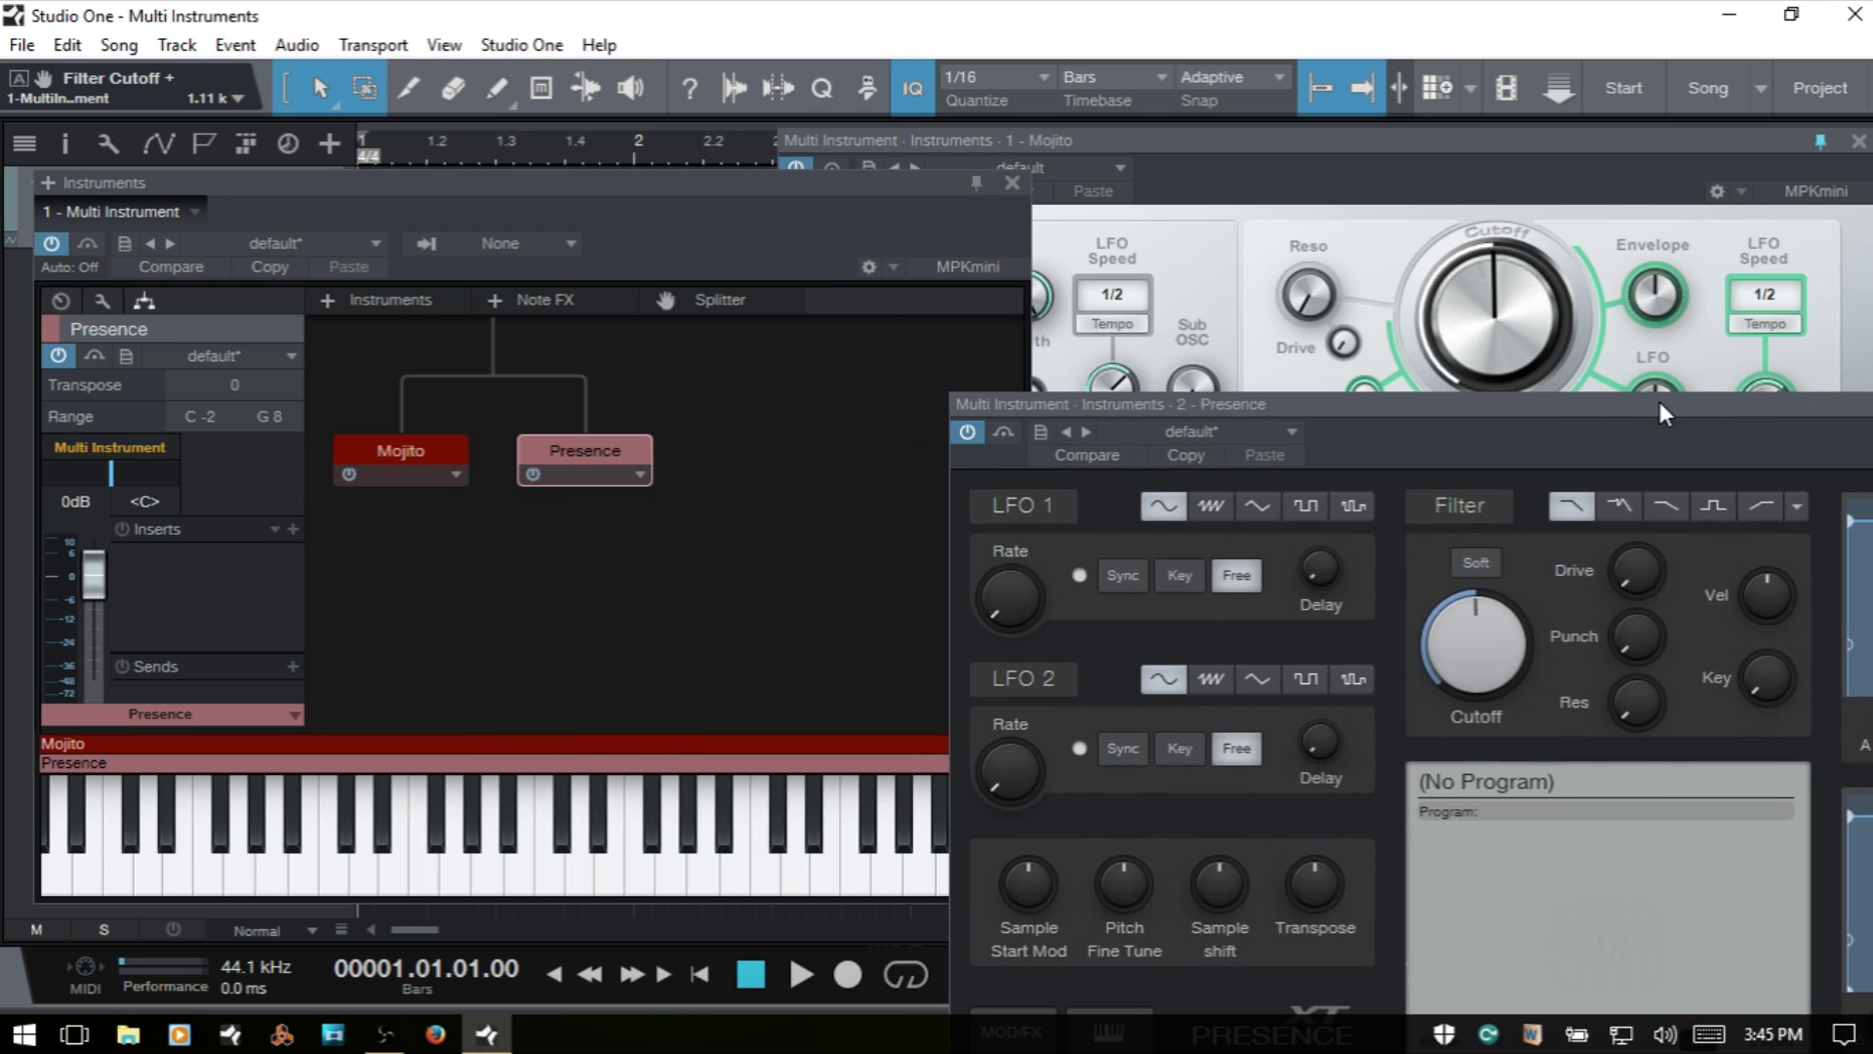
{"action": "left_click", "coordinate": [499, 191]}
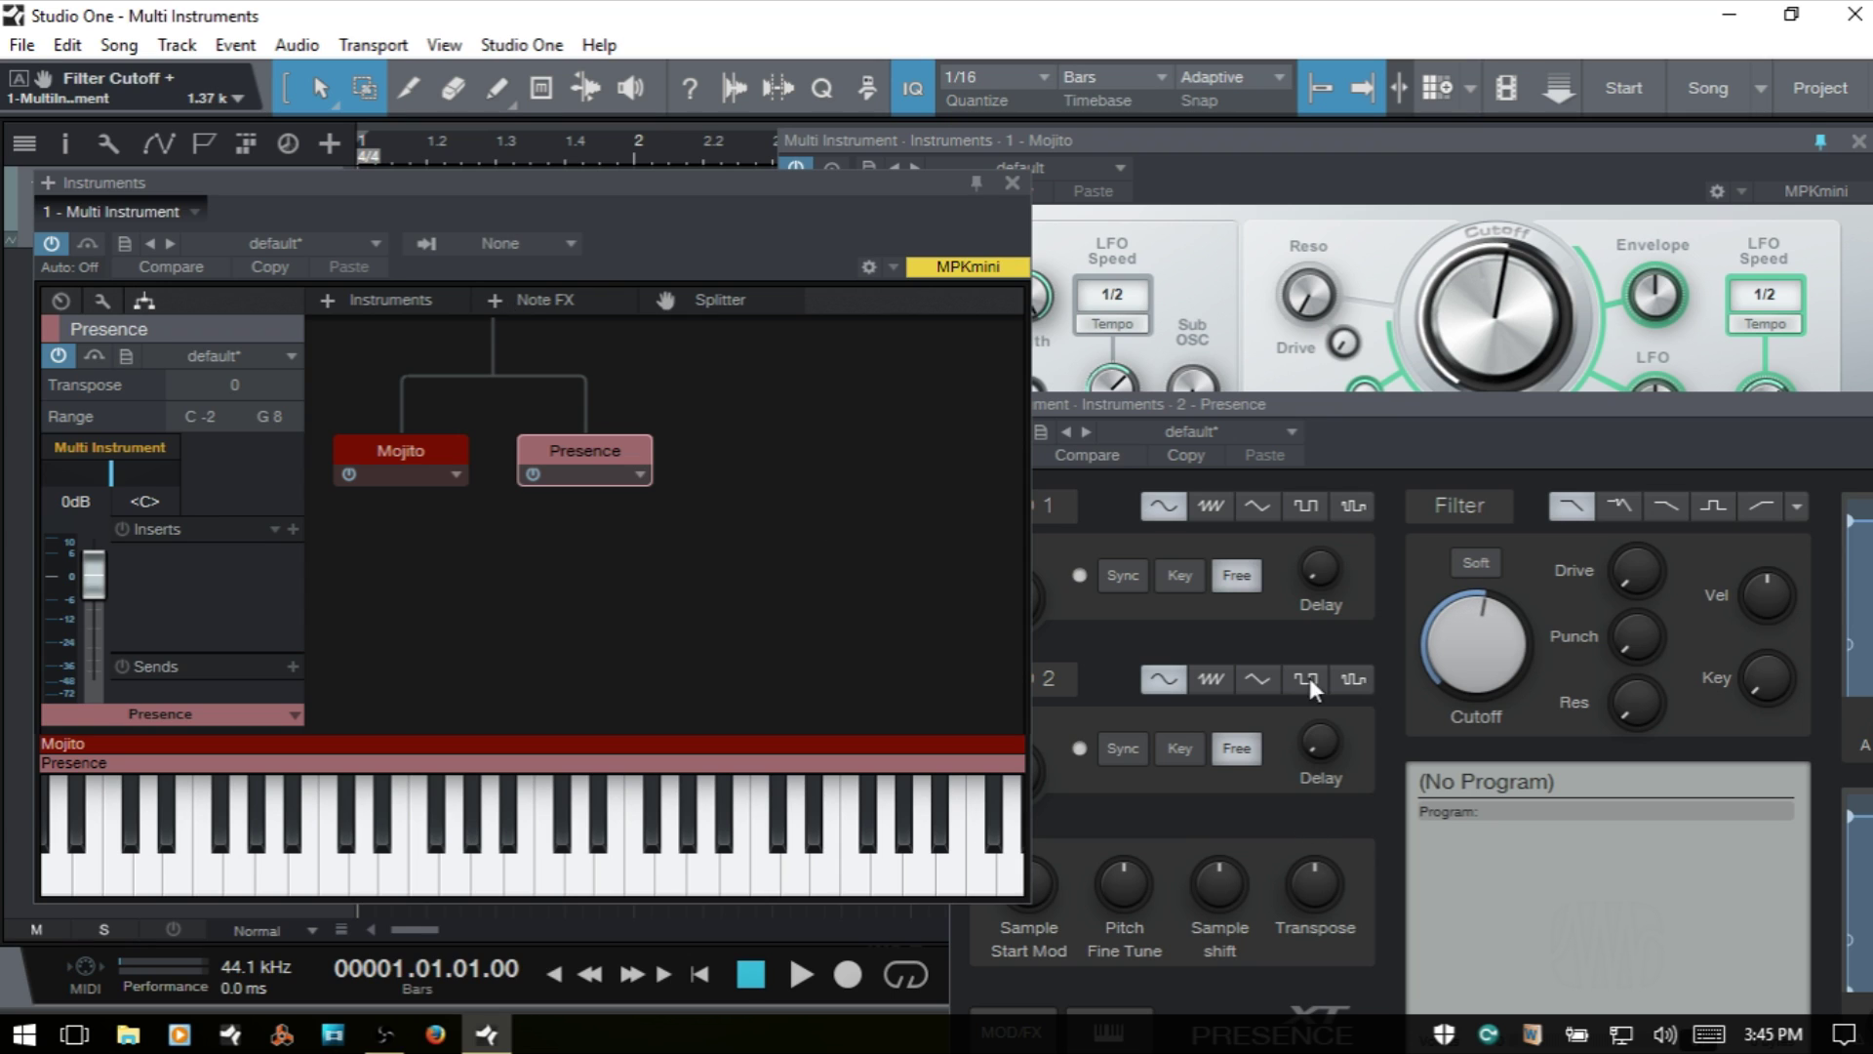
- Remove Presence's Filter Cutoff from the targets of Knob 1 in the macro mapping and return to the macro controls
{"action": "left_click", "coordinate": [61, 301]}
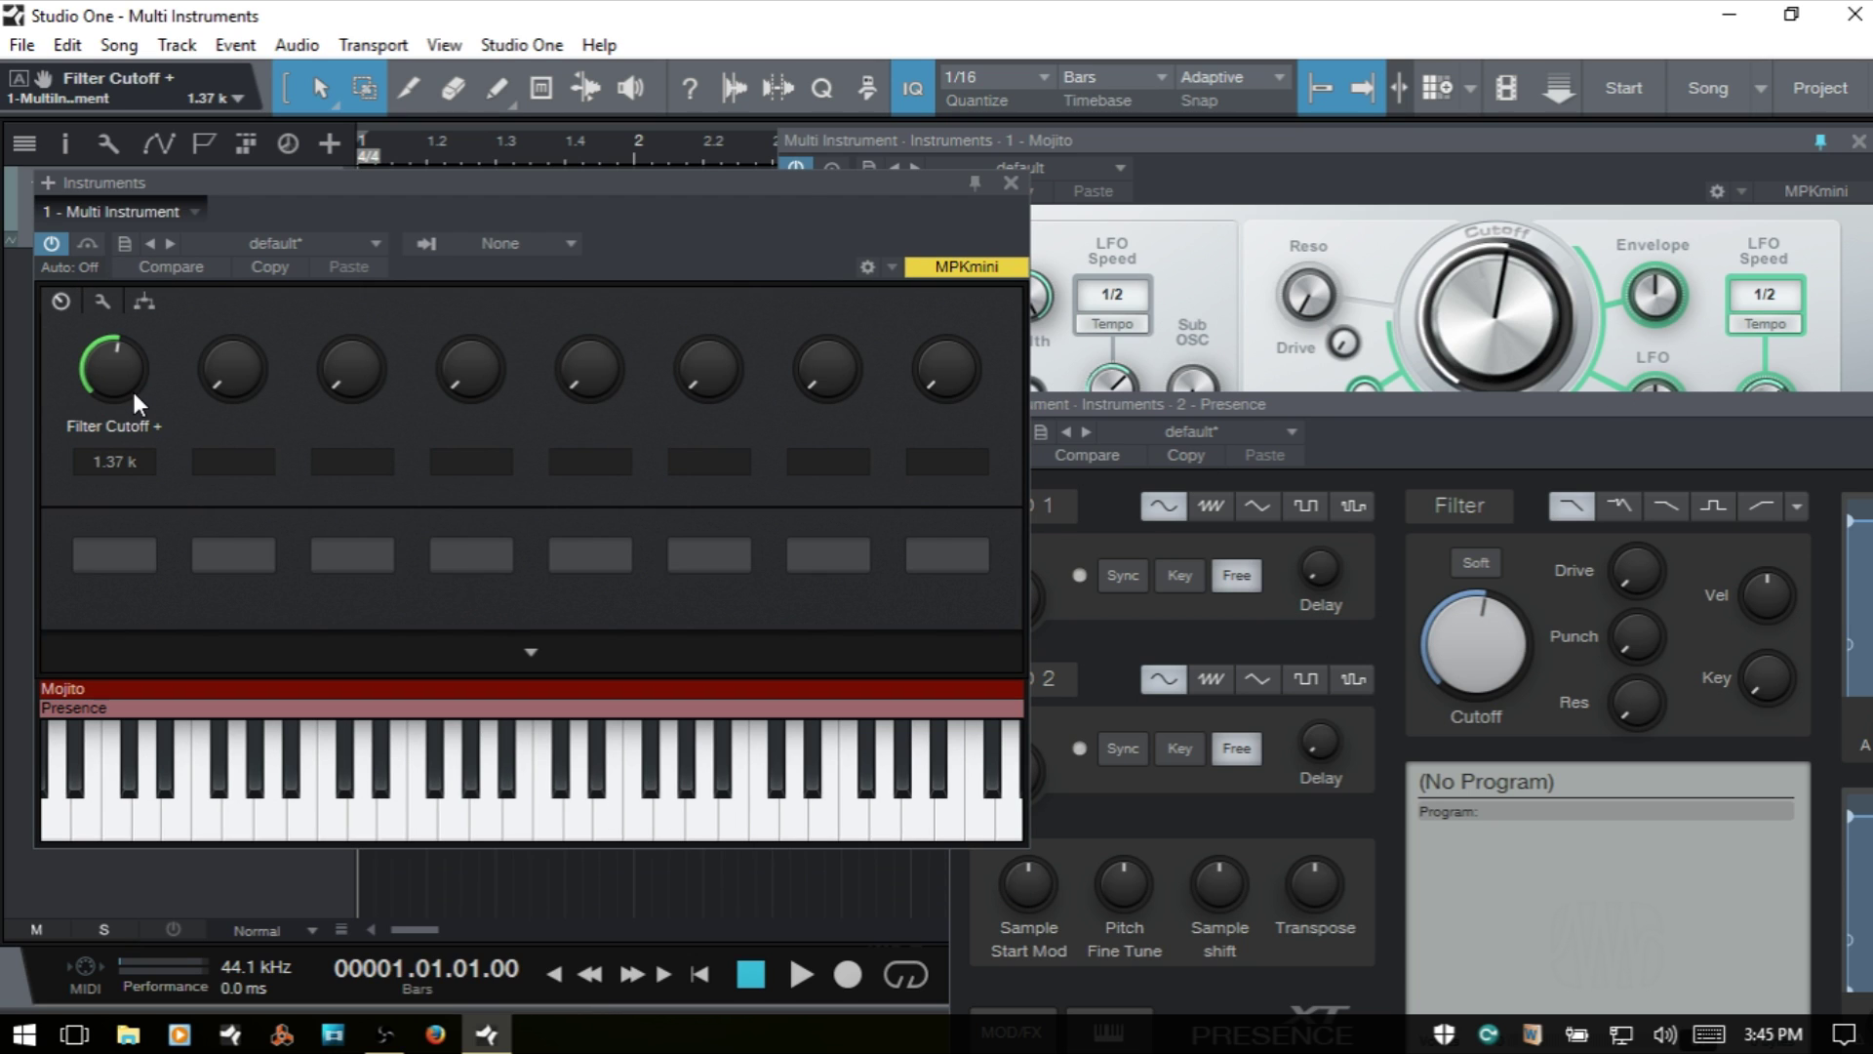
{"action": "mouse_move", "coordinate": [134, 400]}
{"action": "left_click", "coordinate": [101, 304]}
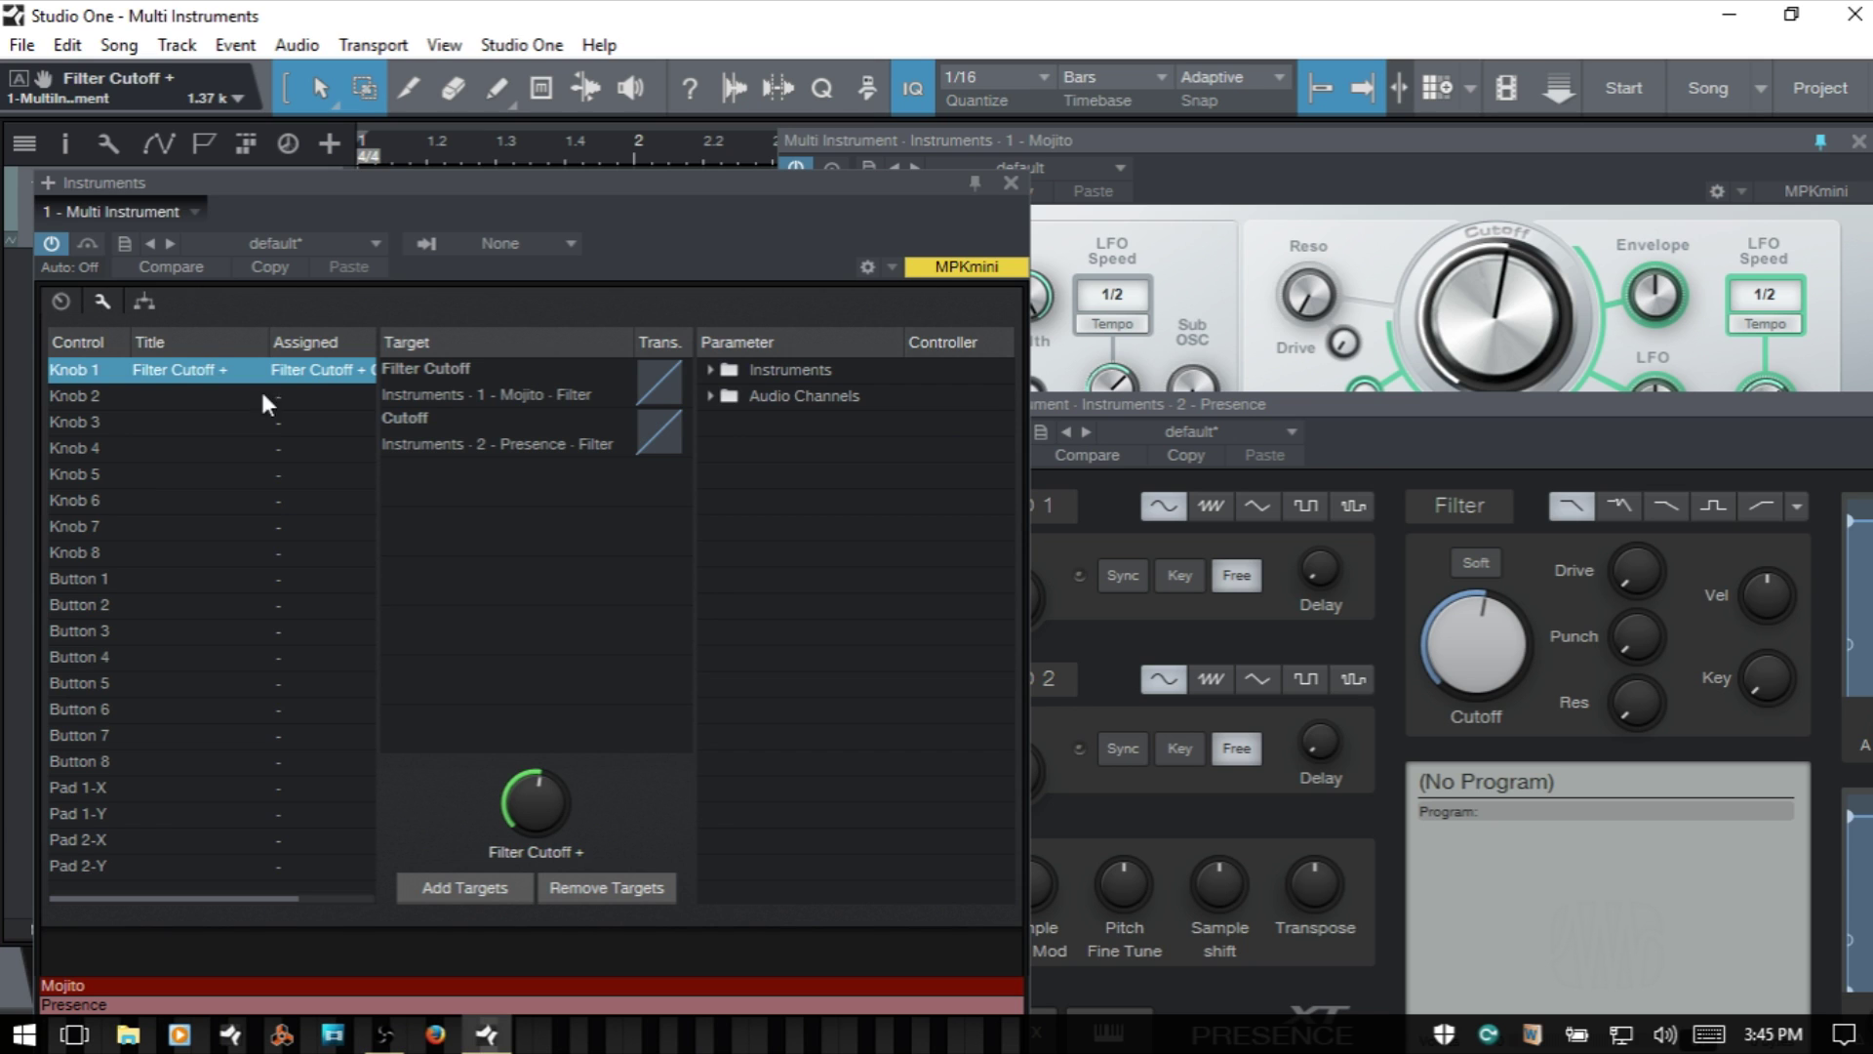
{"action": "left_click", "coordinate": [439, 384]}
{"action": "left_click", "coordinate": [488, 444]}
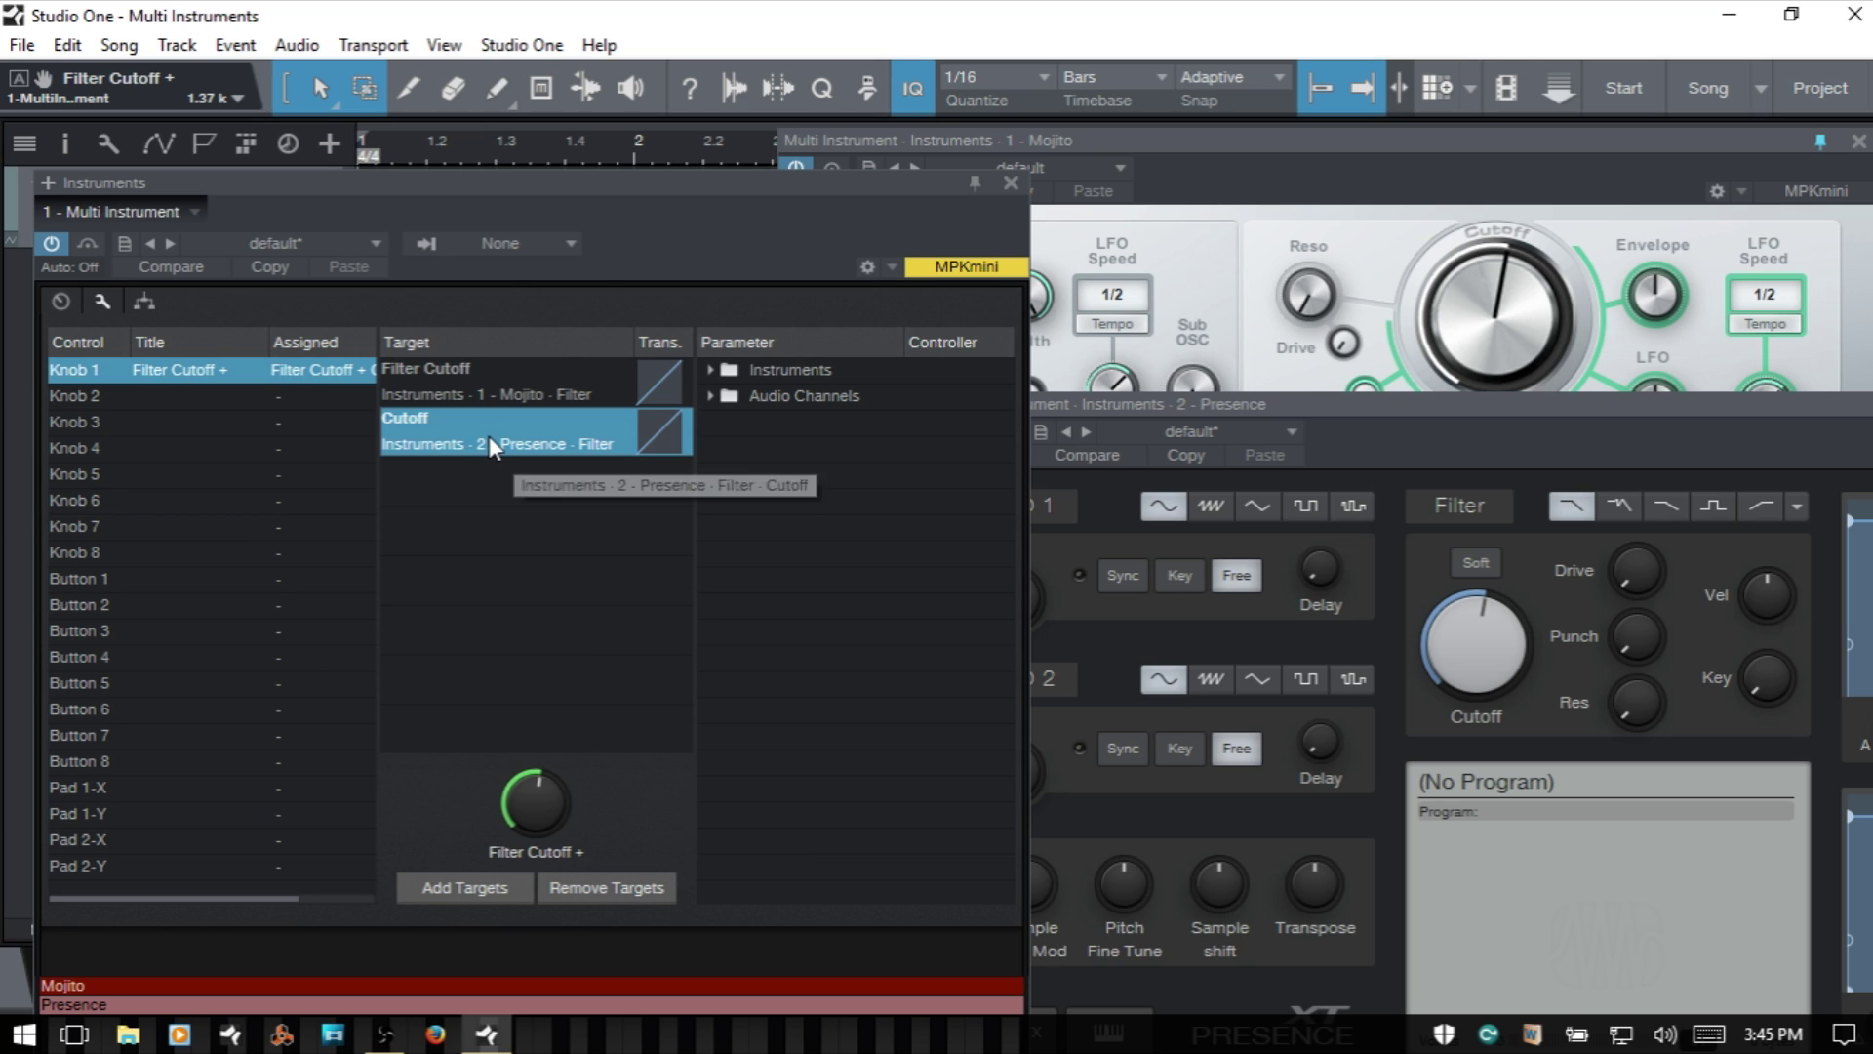
{"action": "left_click", "coordinate": [605, 890]}
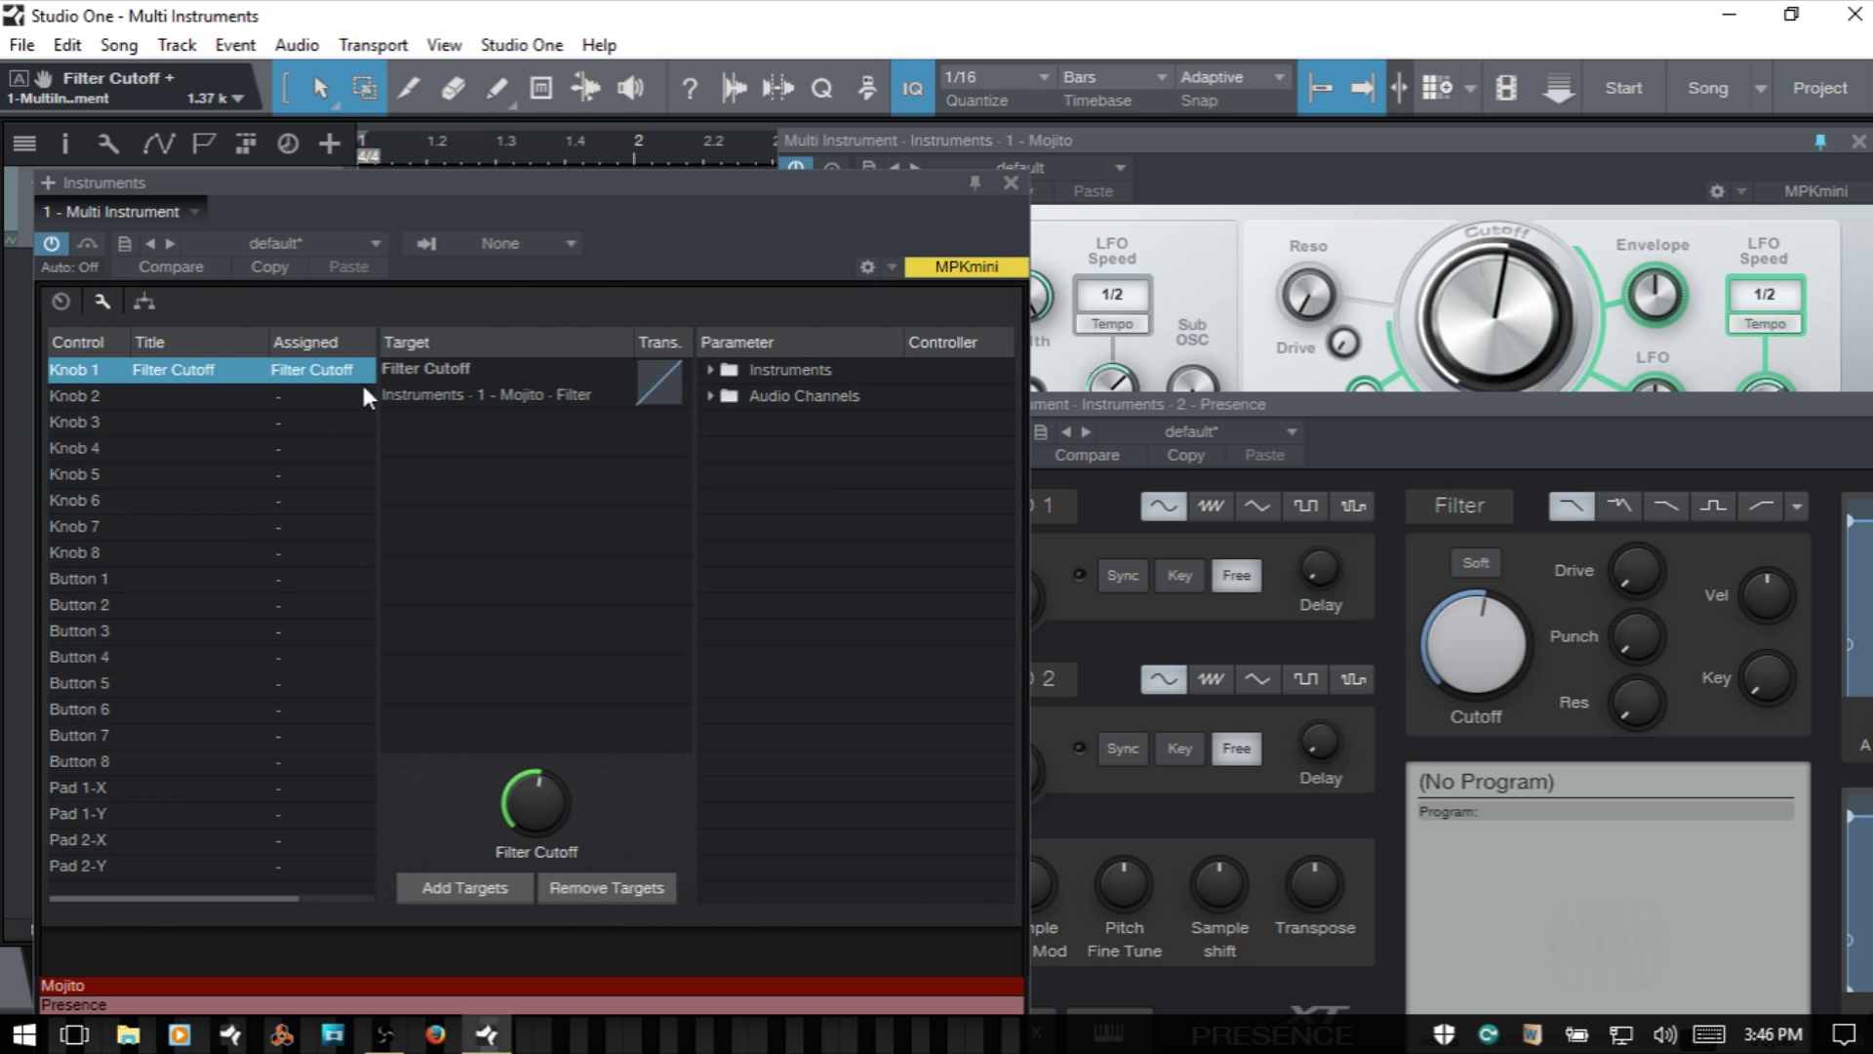
{"action": "left_click", "coordinate": [450, 388]}
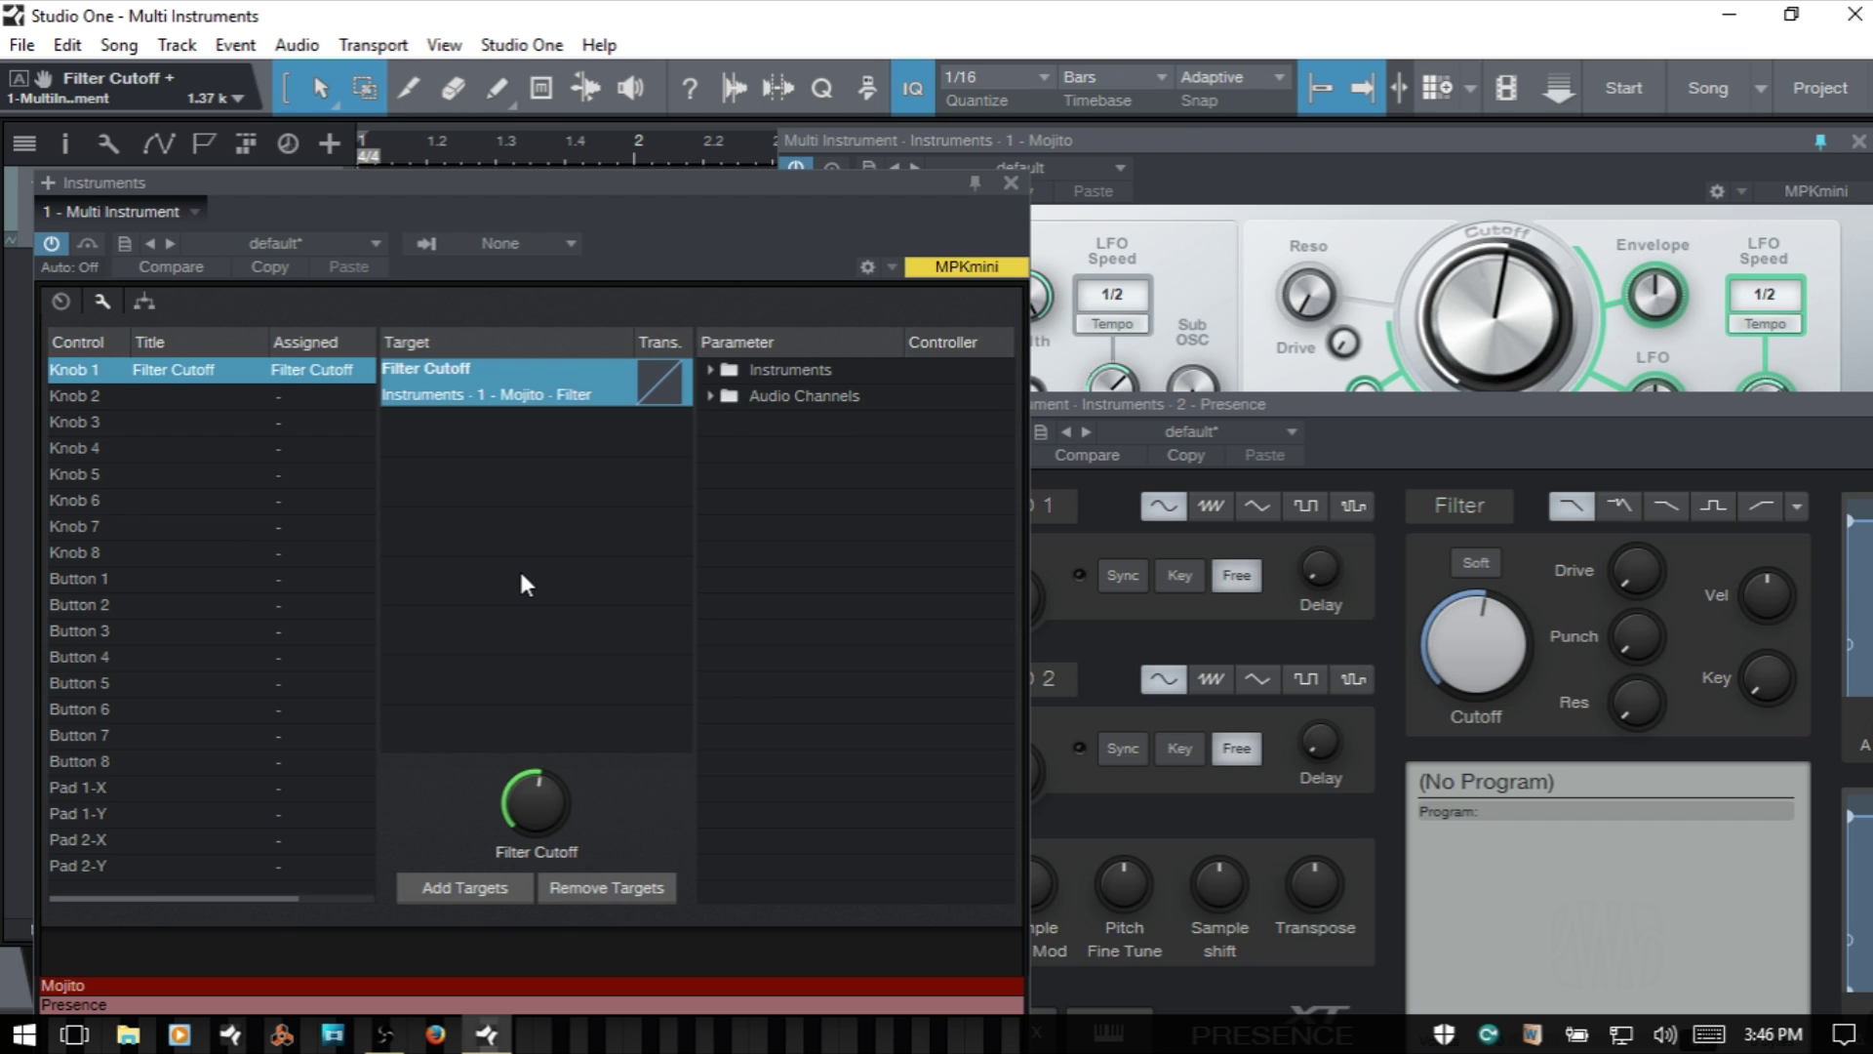
{"action": "left_click", "coordinate": [61, 301]}
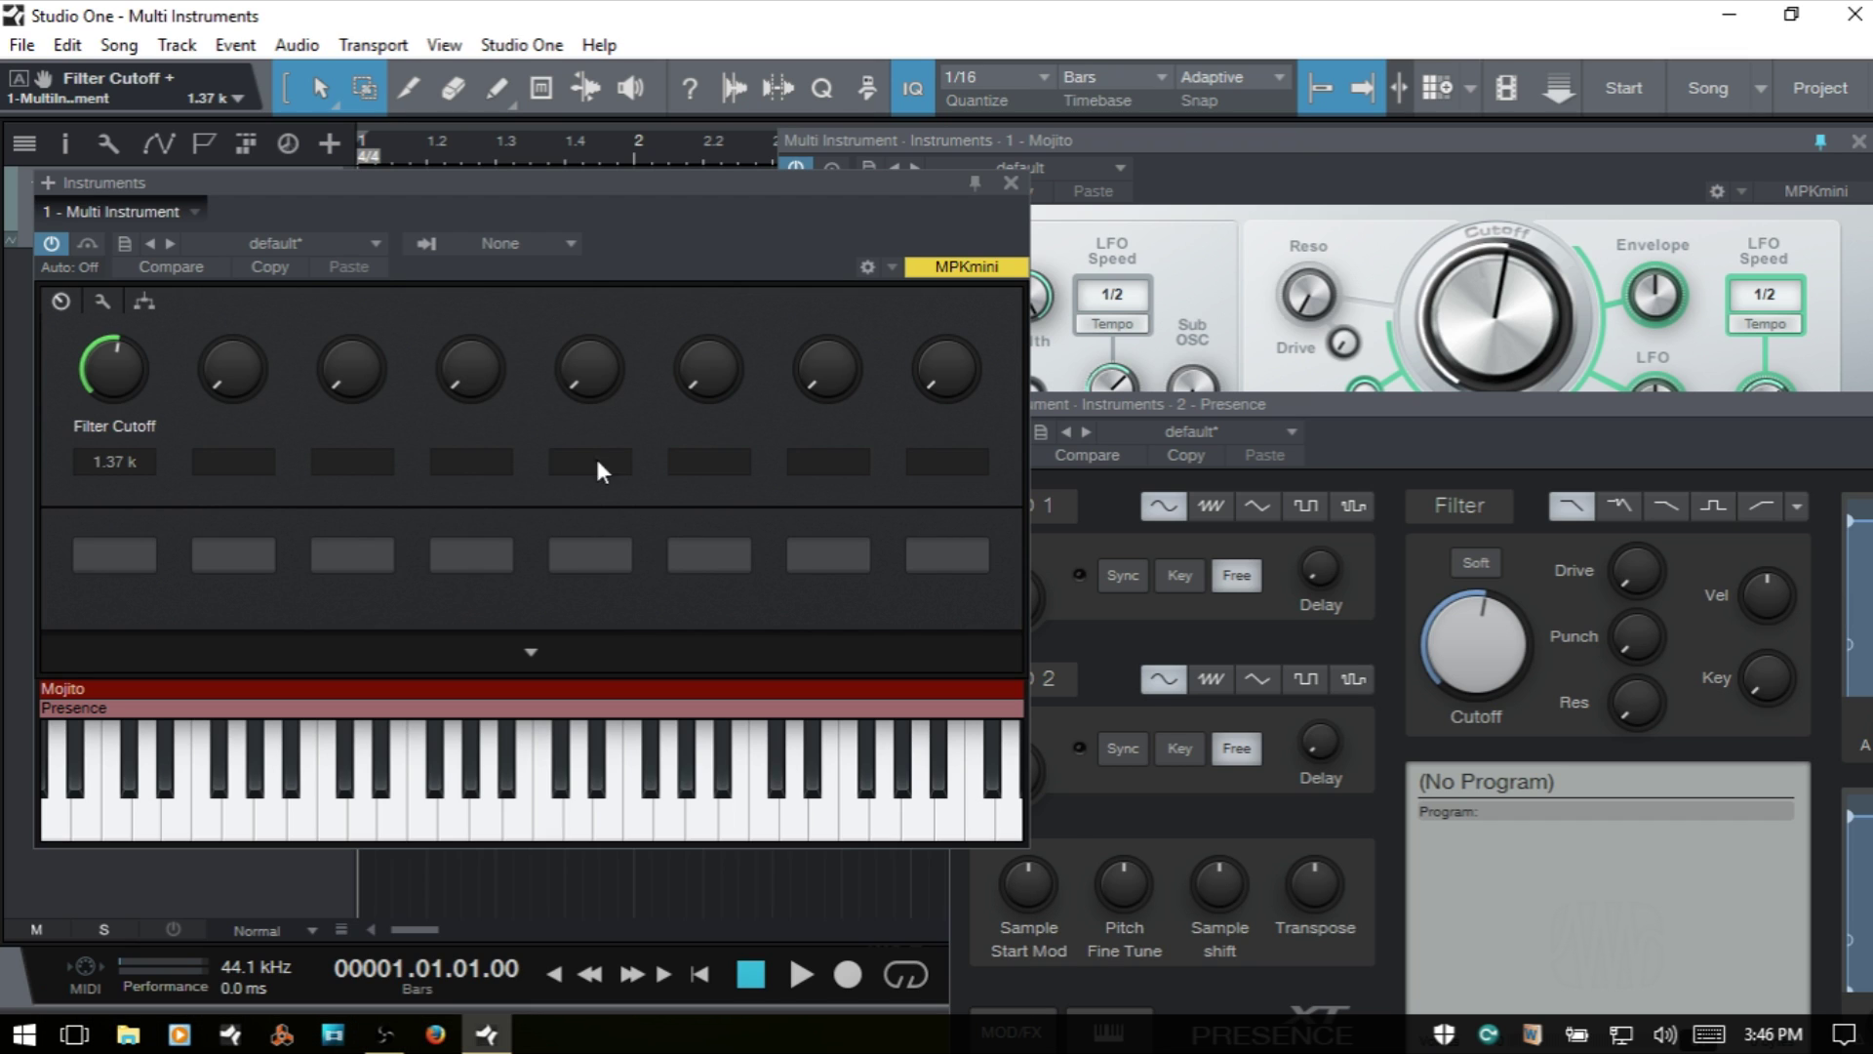